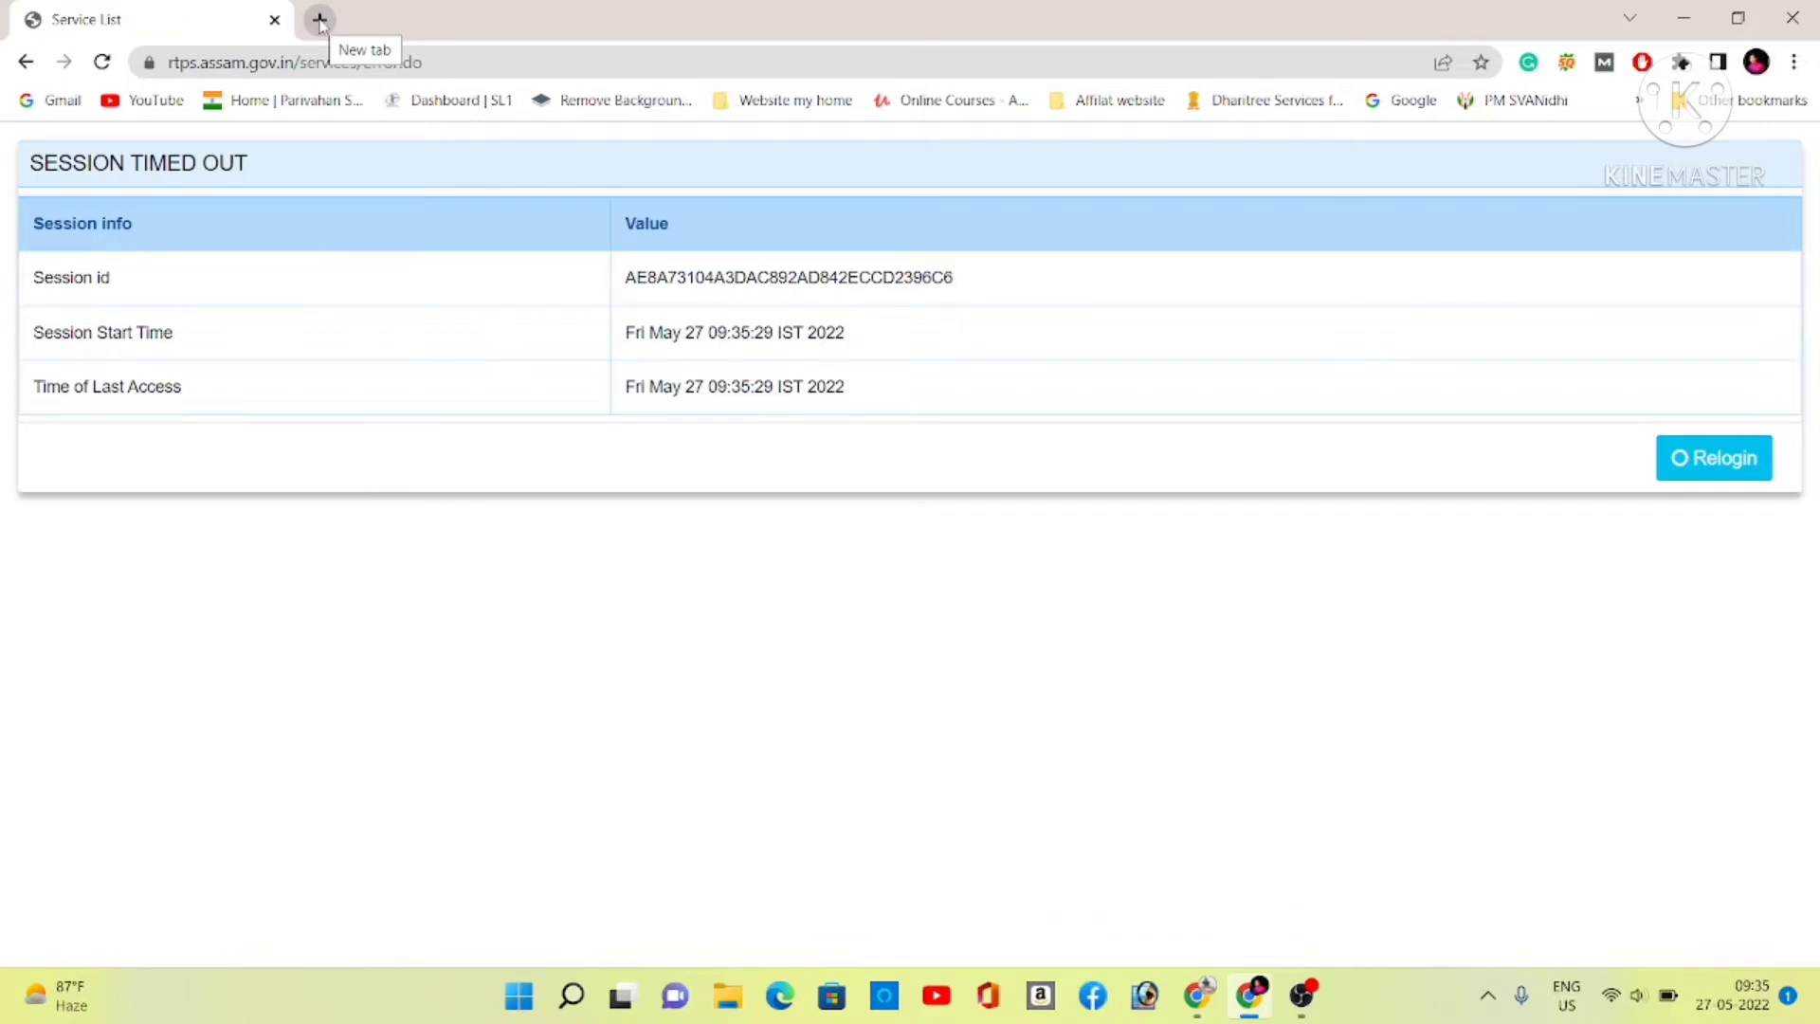
Open a new Chrome tab after the ARTPS Assam session timed out.
click(320, 20)
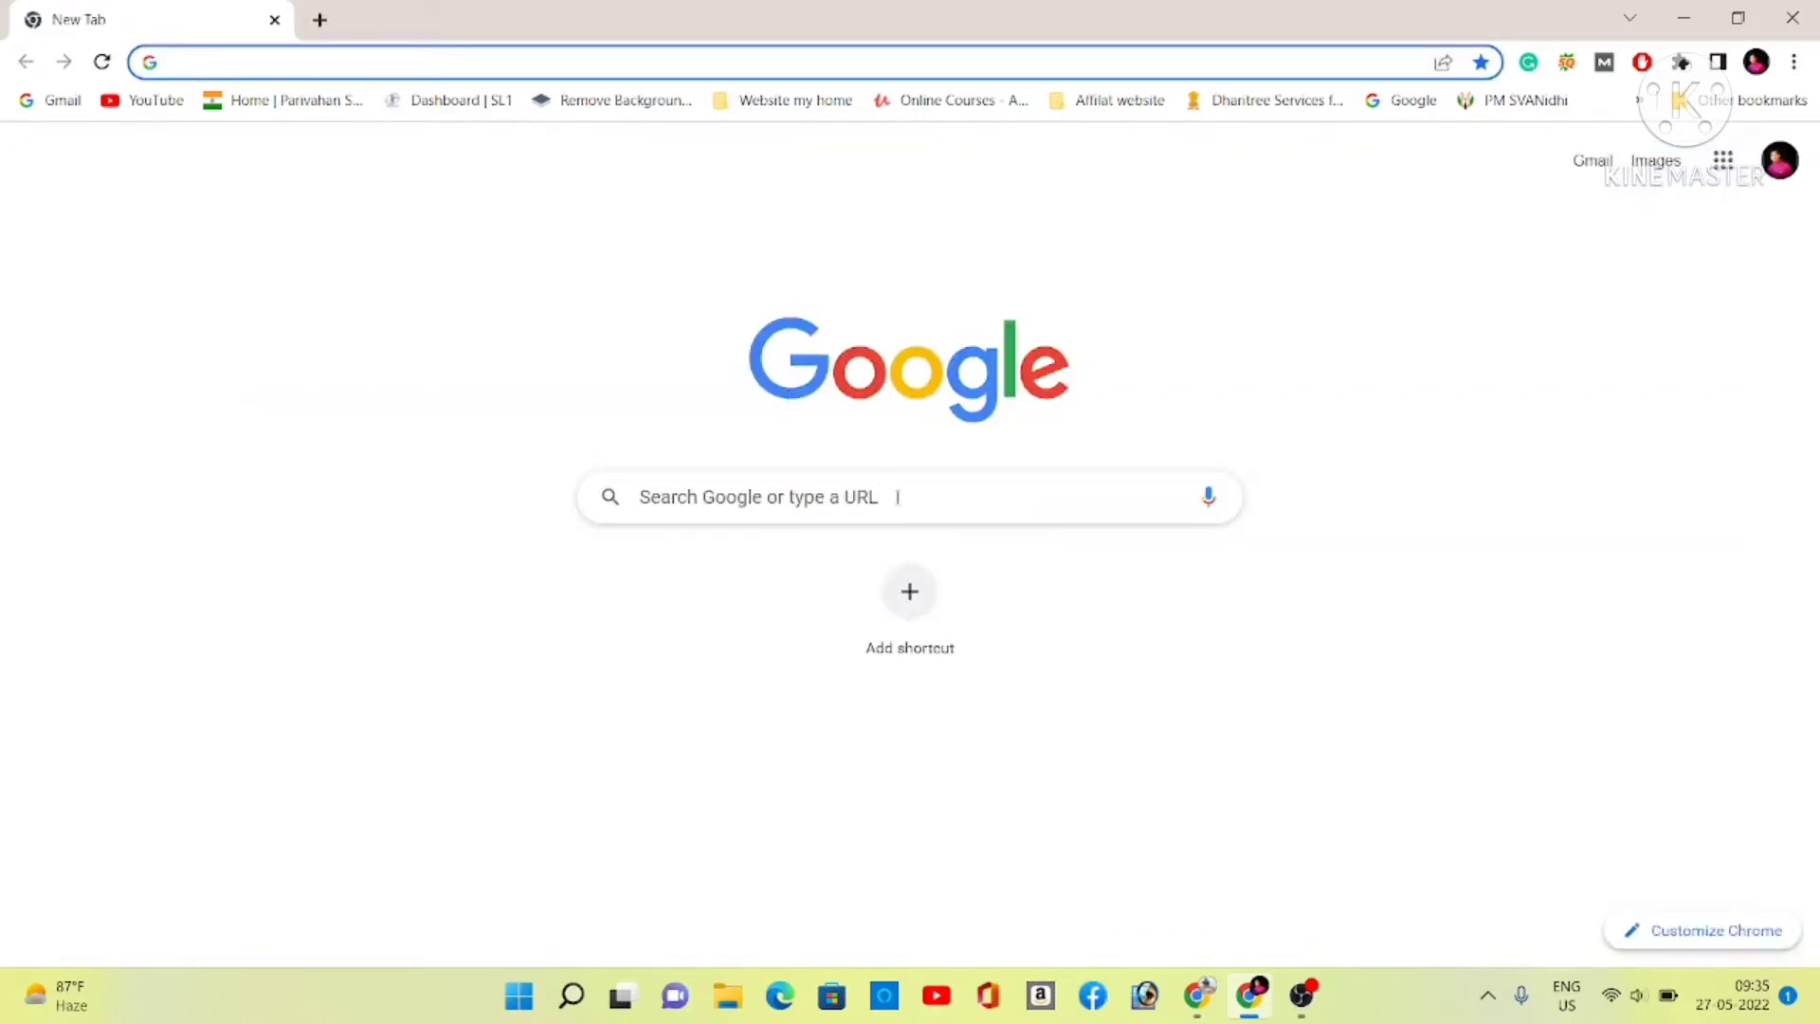
Search Google for 'employment exchange' and open the rtps.assam.gov.in employment seeker registration result.
click(785, 512)
text(e)
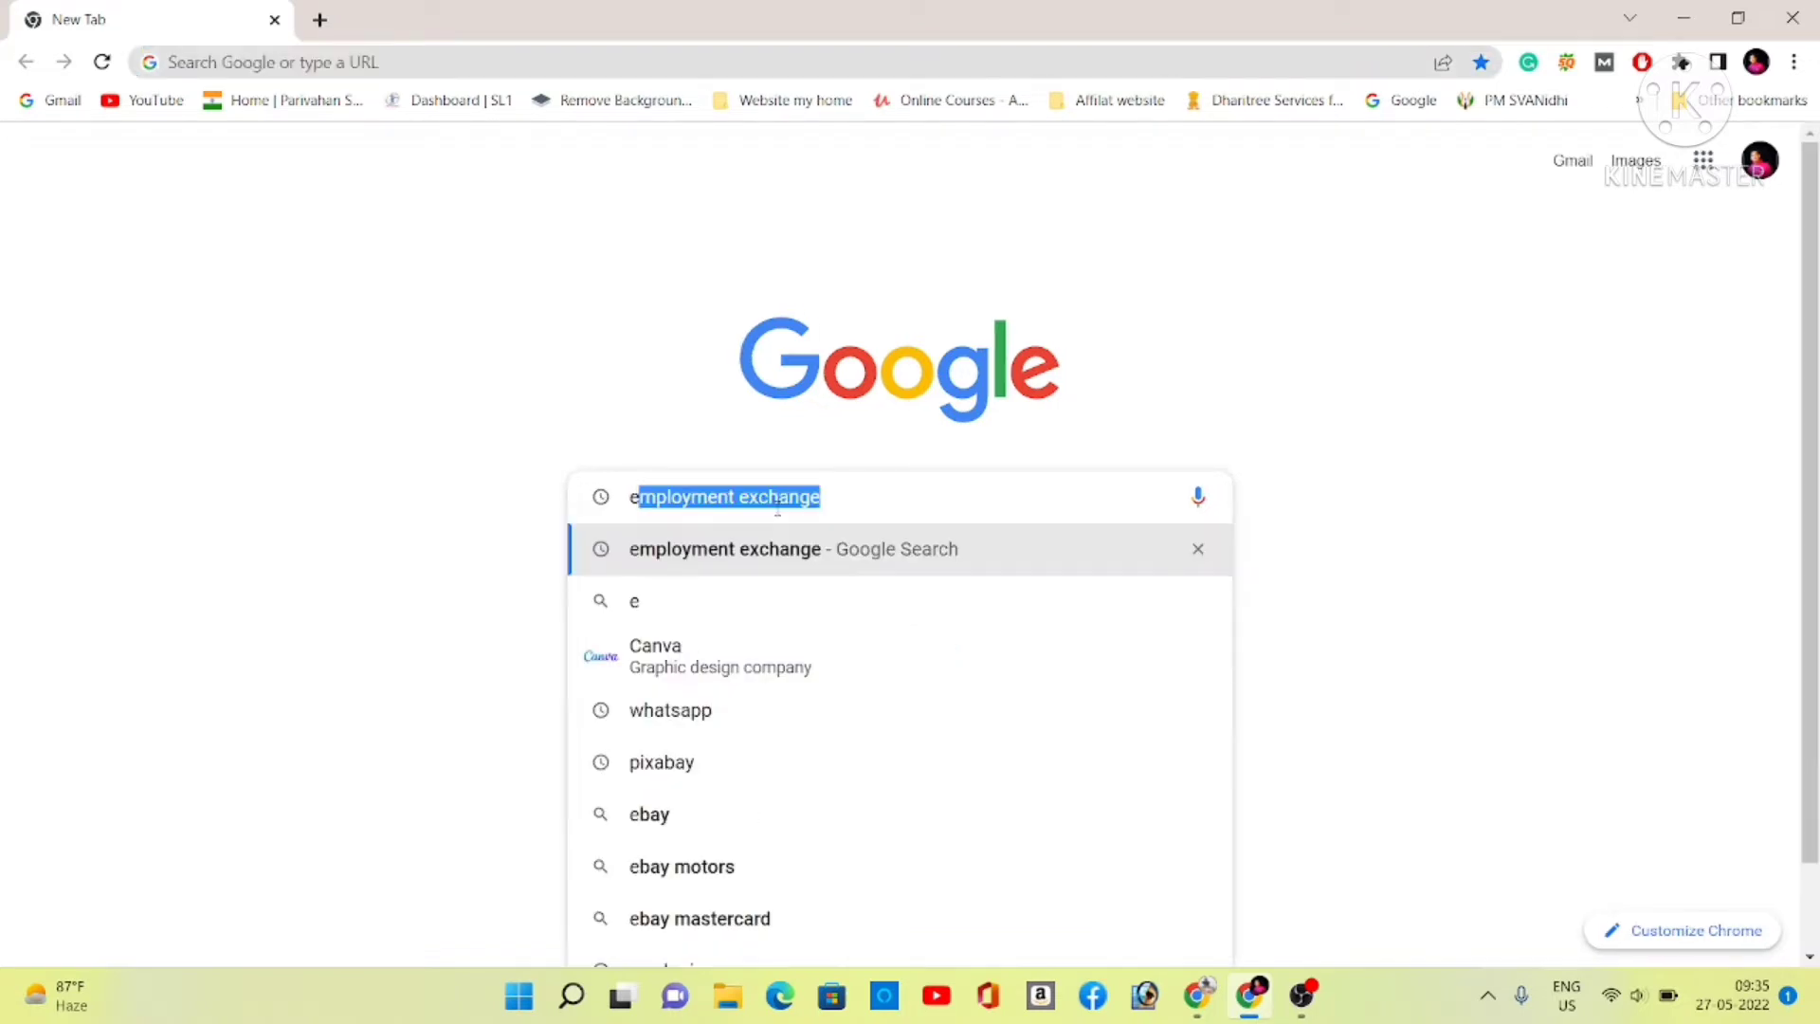
text(ma)
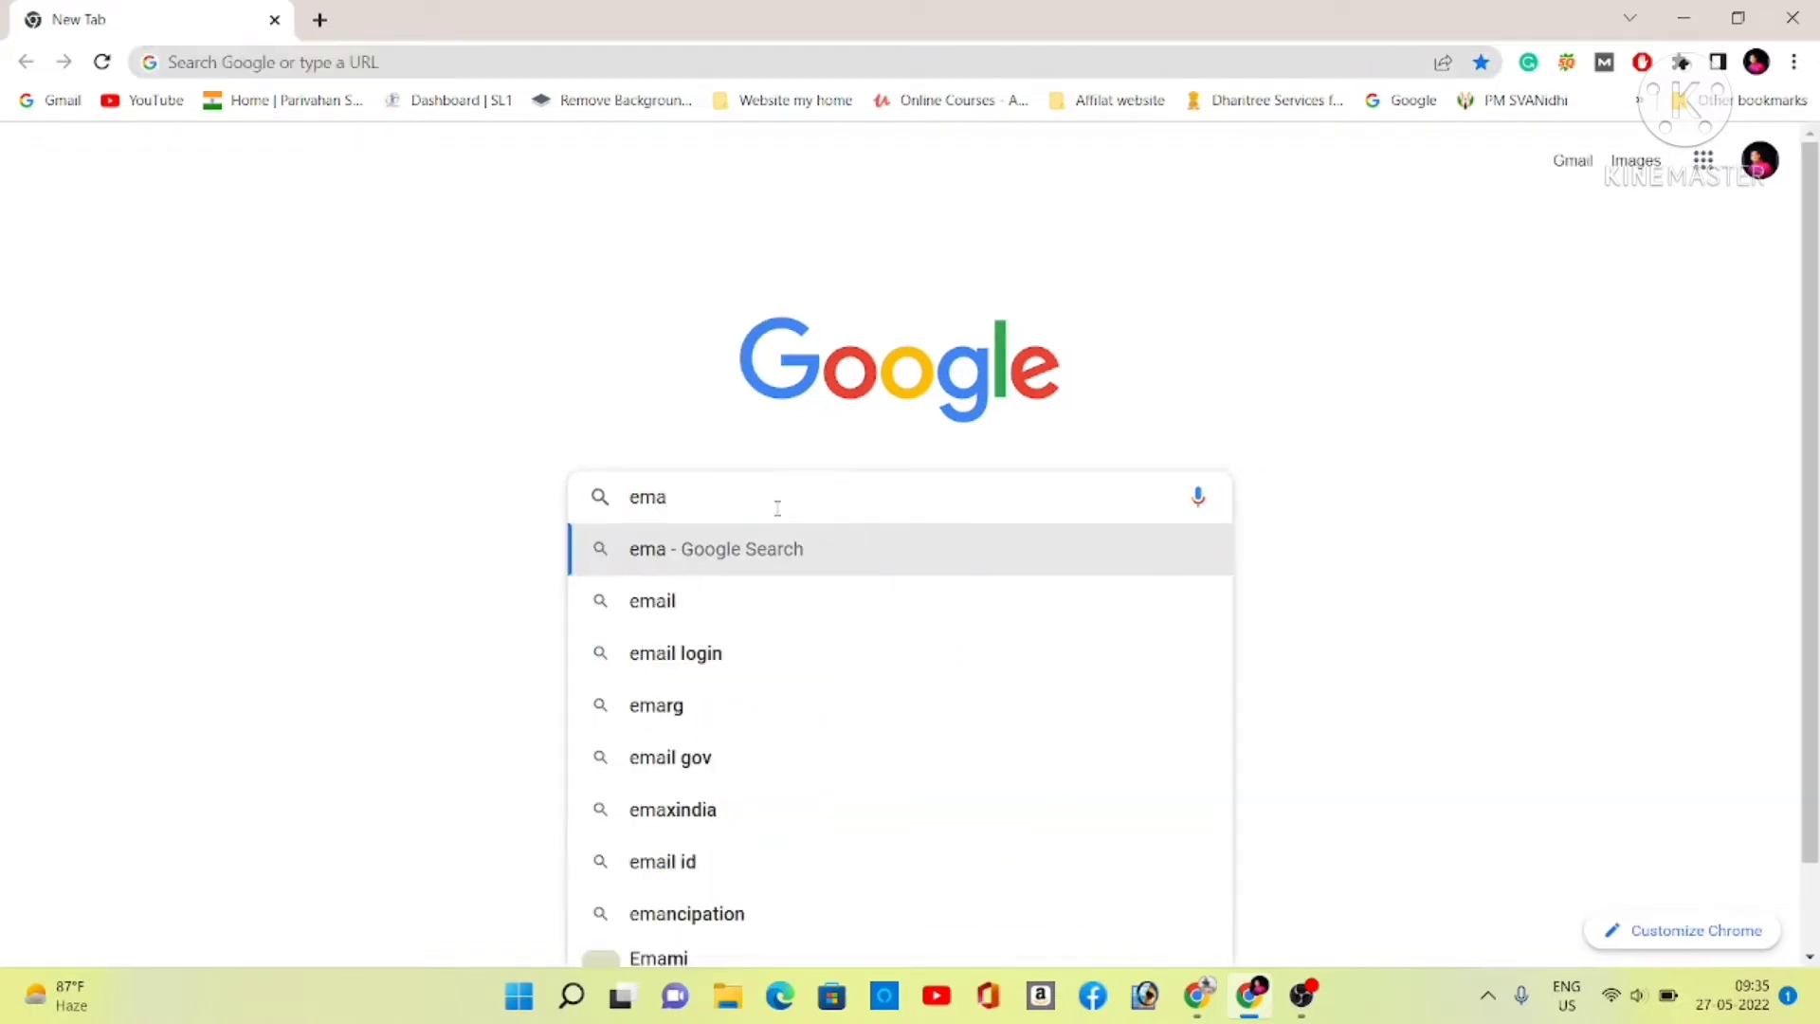
key(BackSpace)
text(p)
click(795, 561)
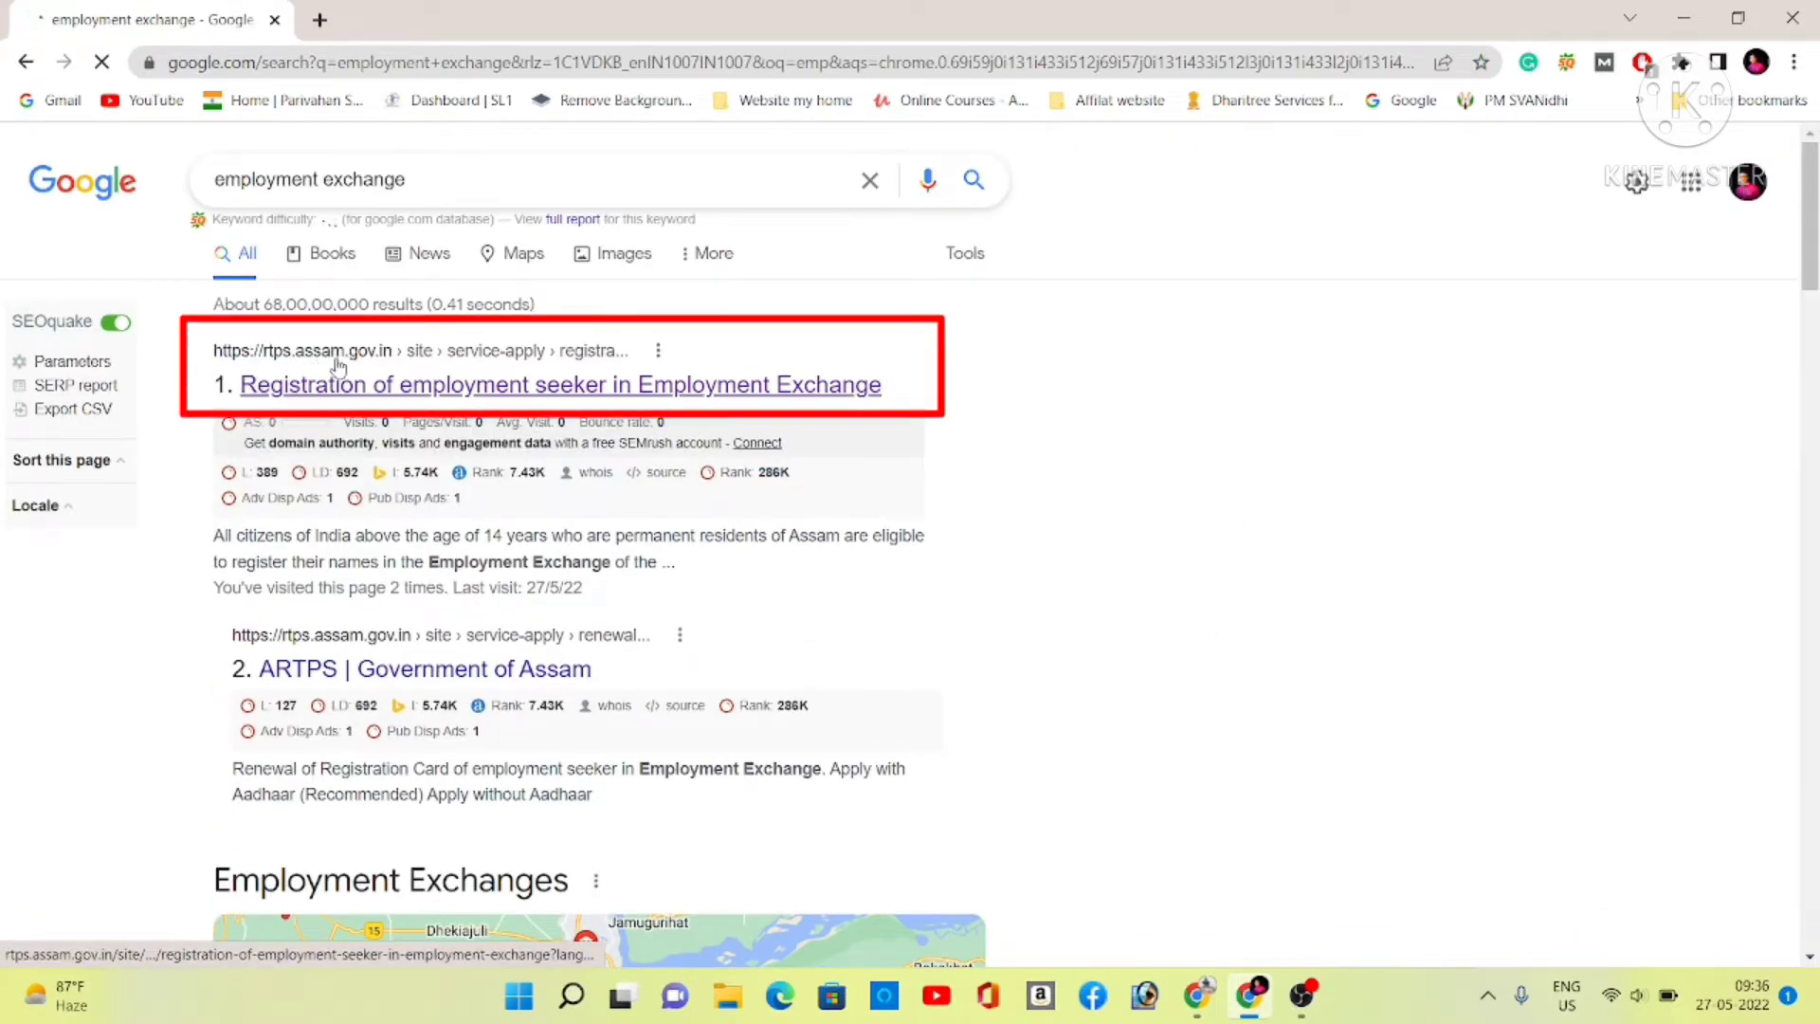
click(362, 379)
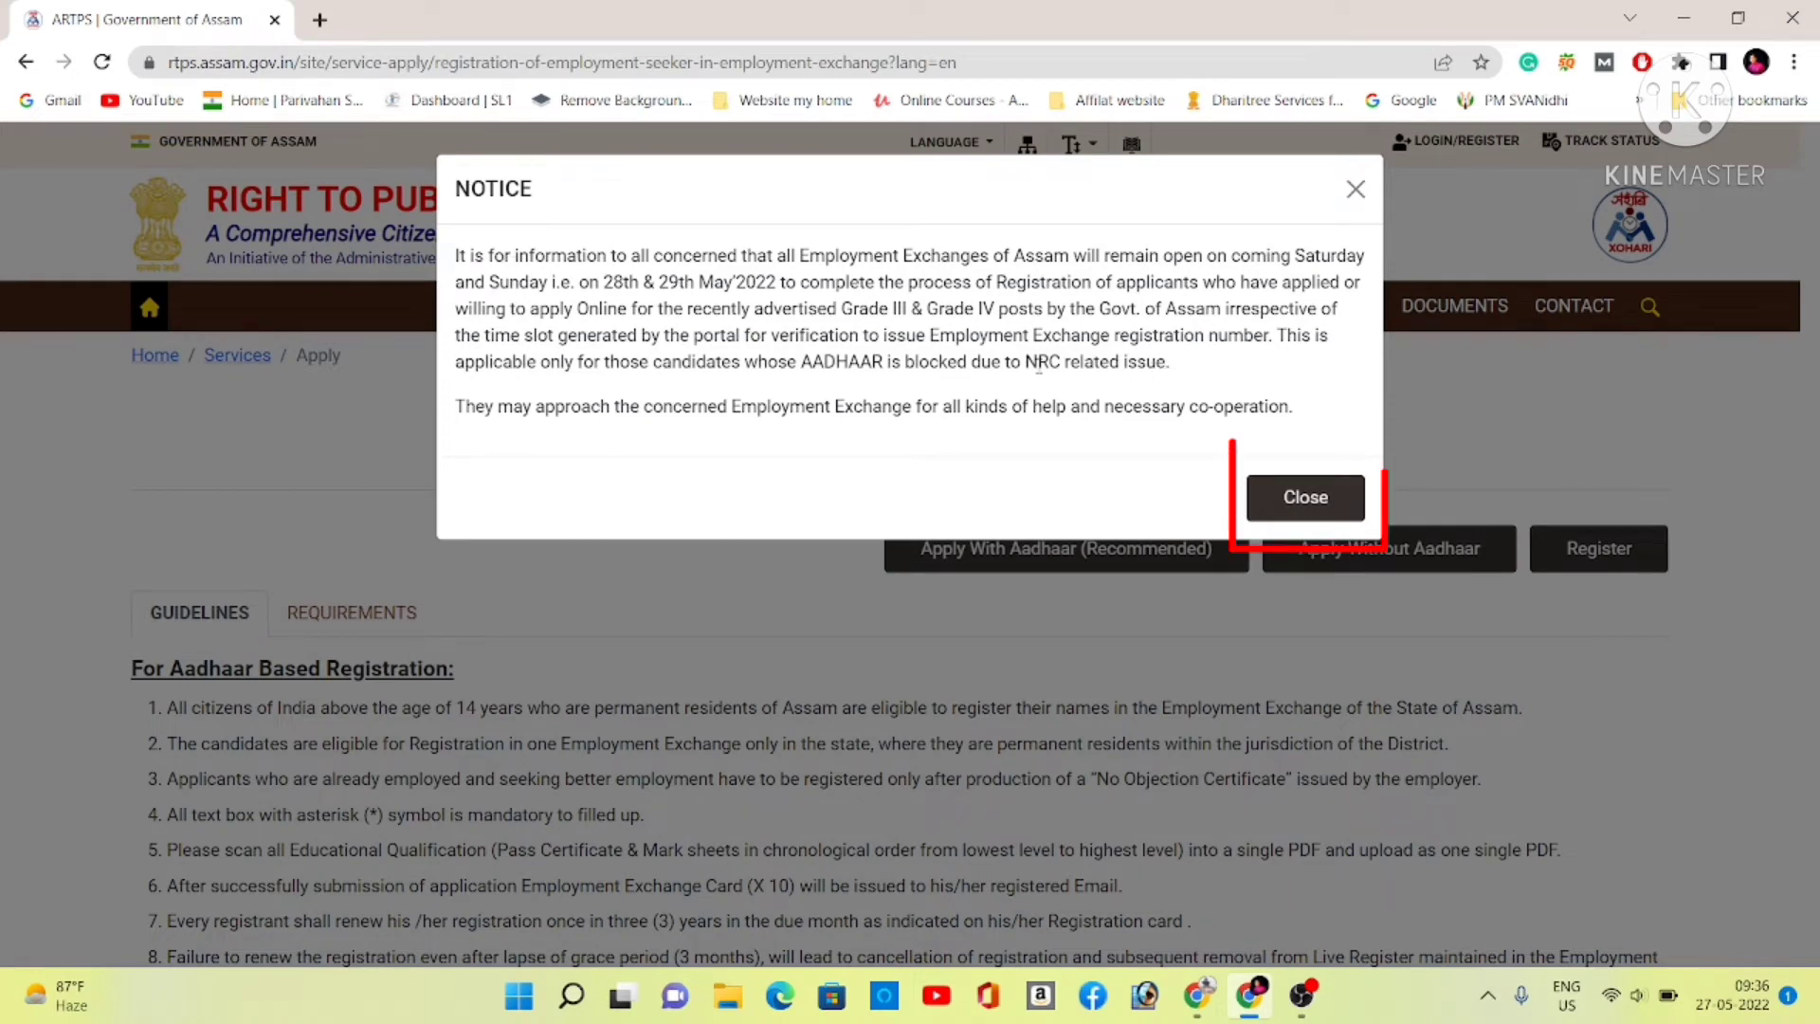
Dismiss the registration page notice, review the guidelines and return to the portal home page.
click(1312, 505)
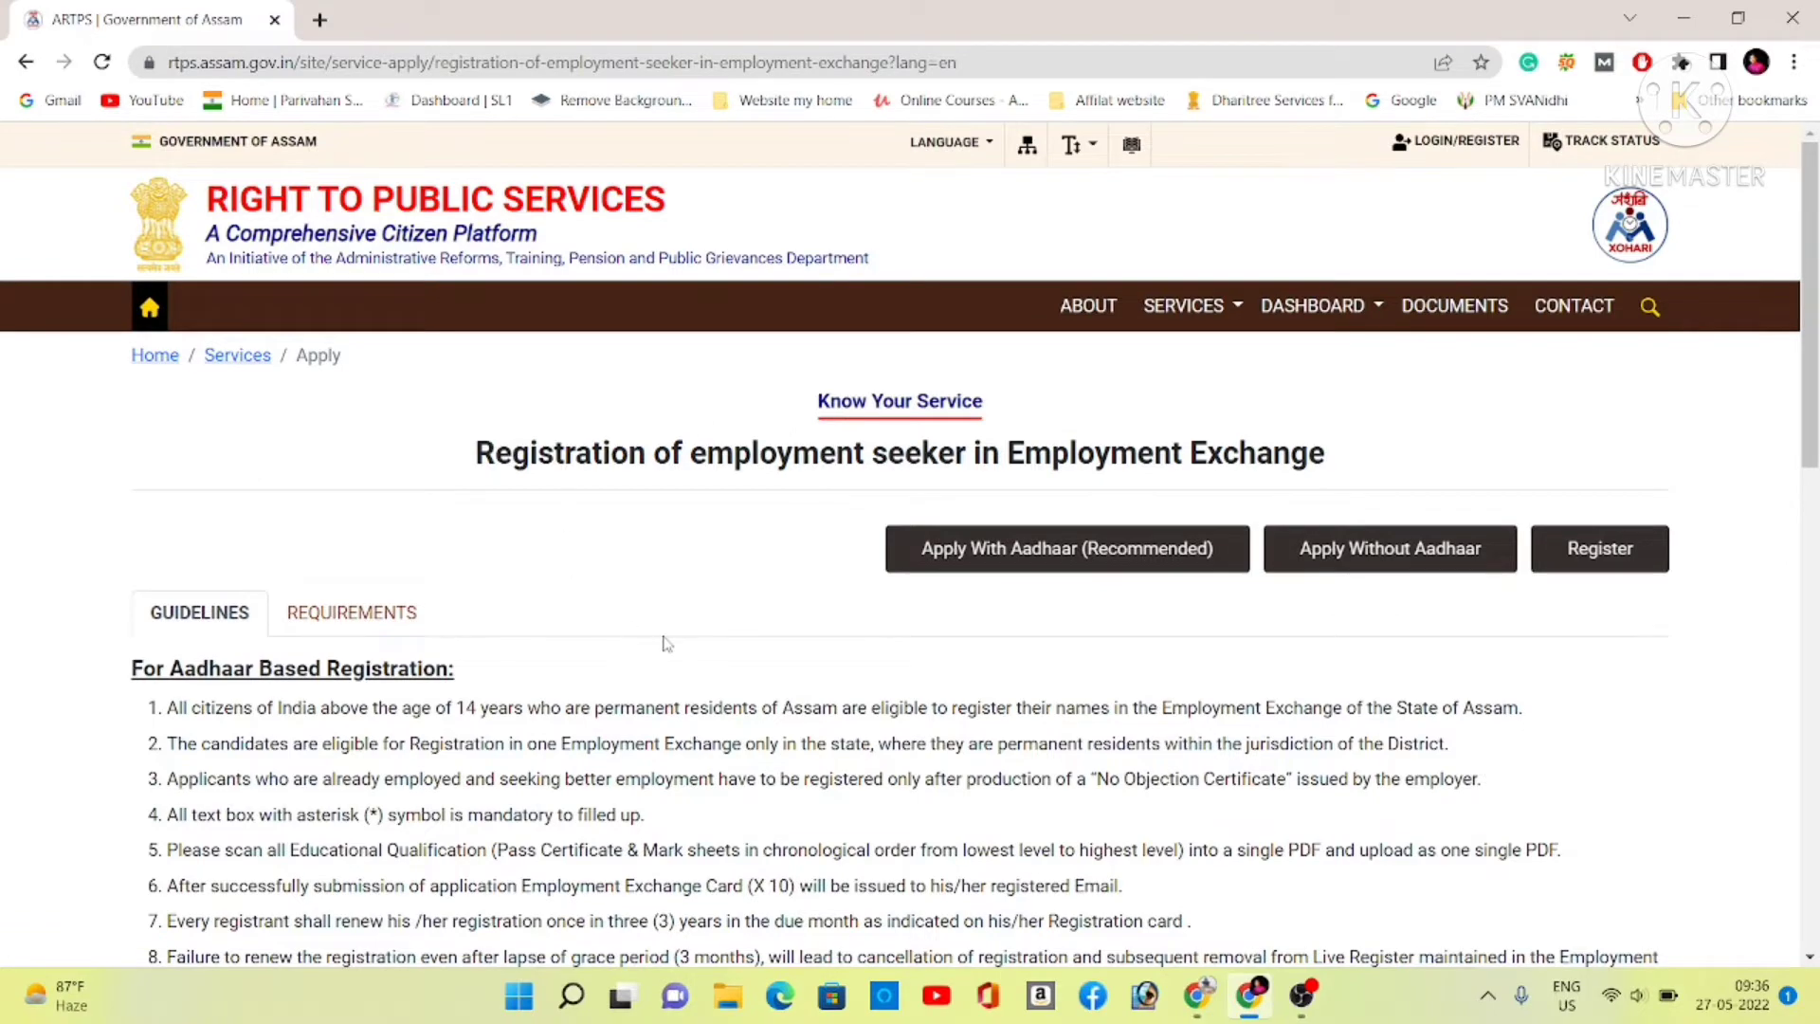
scroll(839, 696, down, 3)
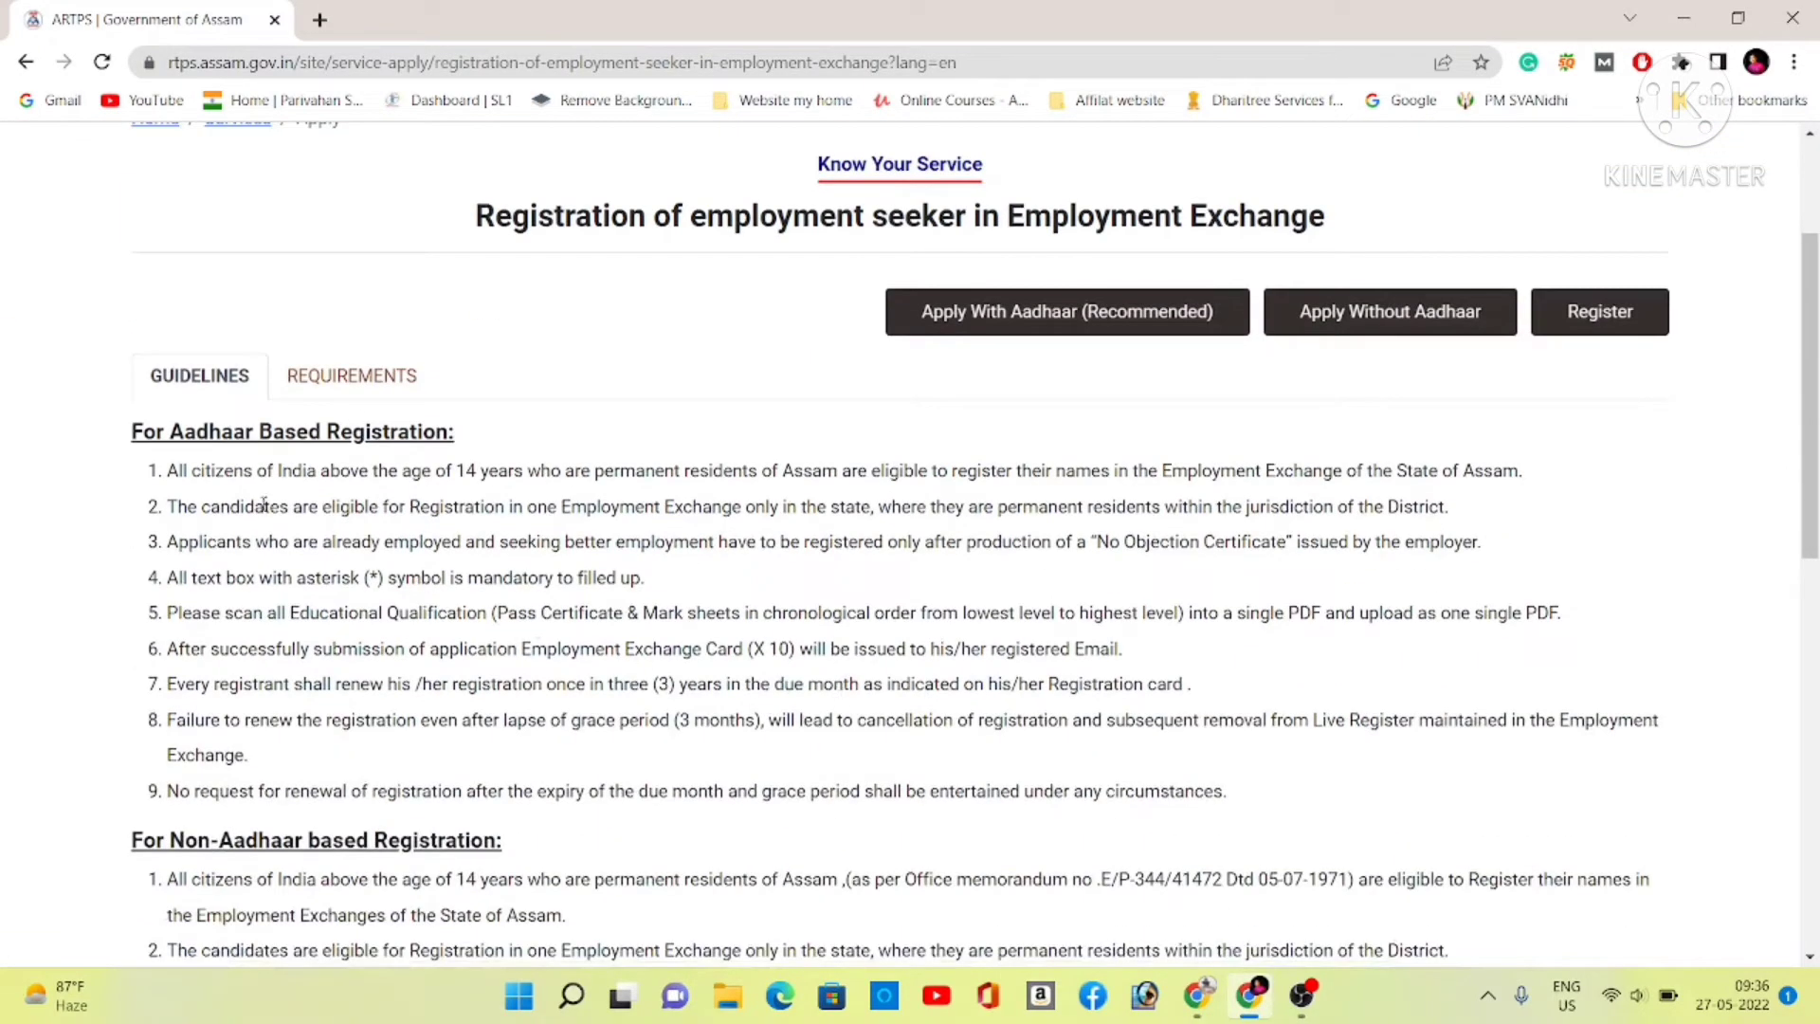
scroll(263, 505, up, 2)
click(151, 237)
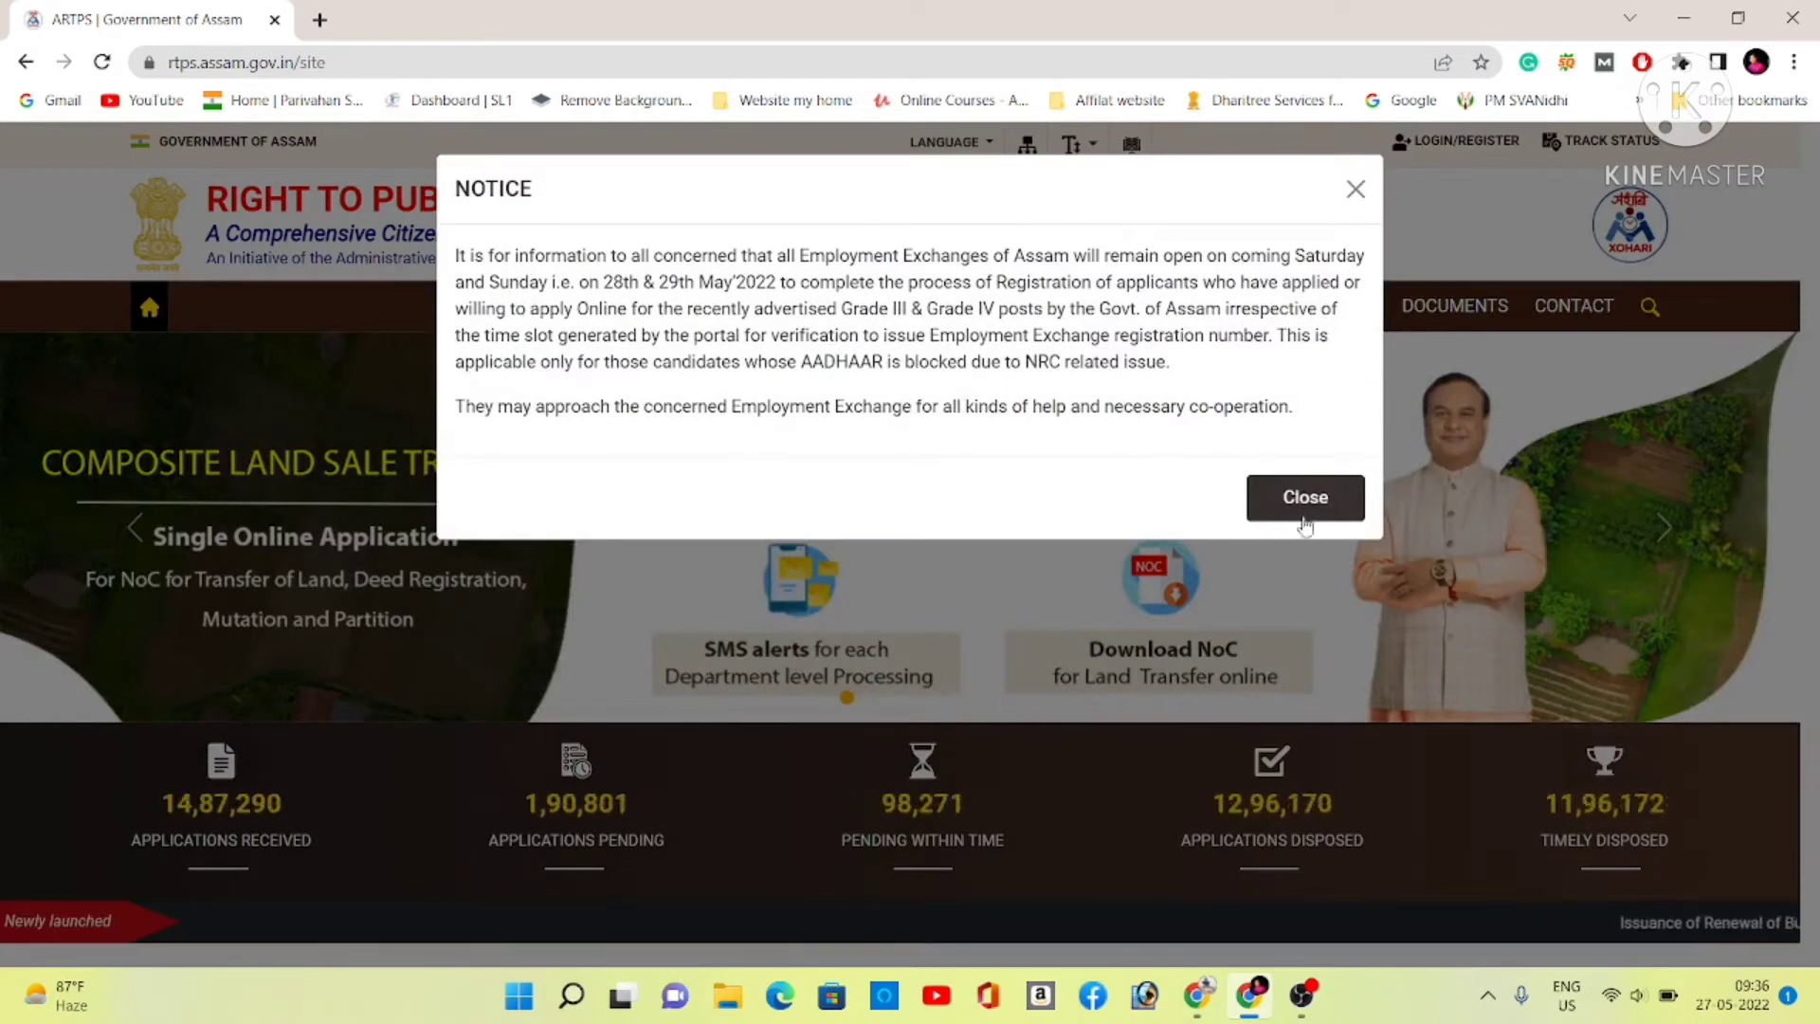
Close the home page notice and bring up the 'Login For Other Services' form.
click(1304, 499)
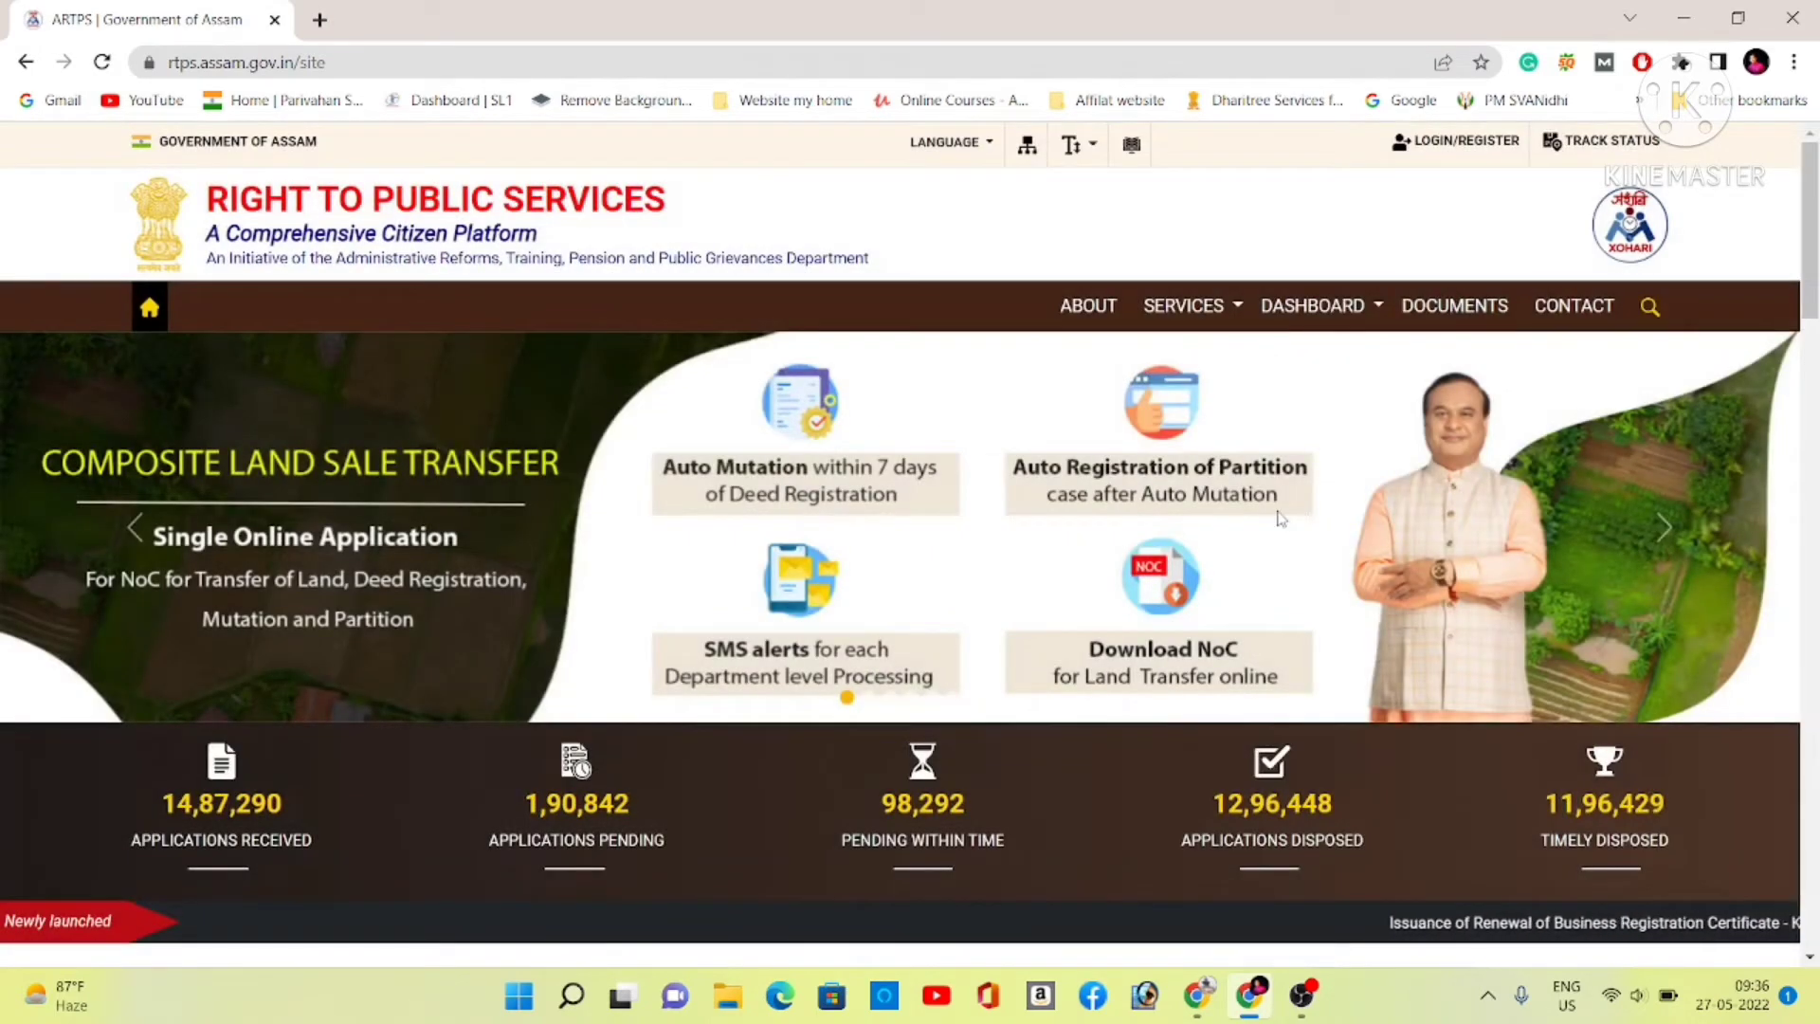
scroll(771, 528, down, 5)
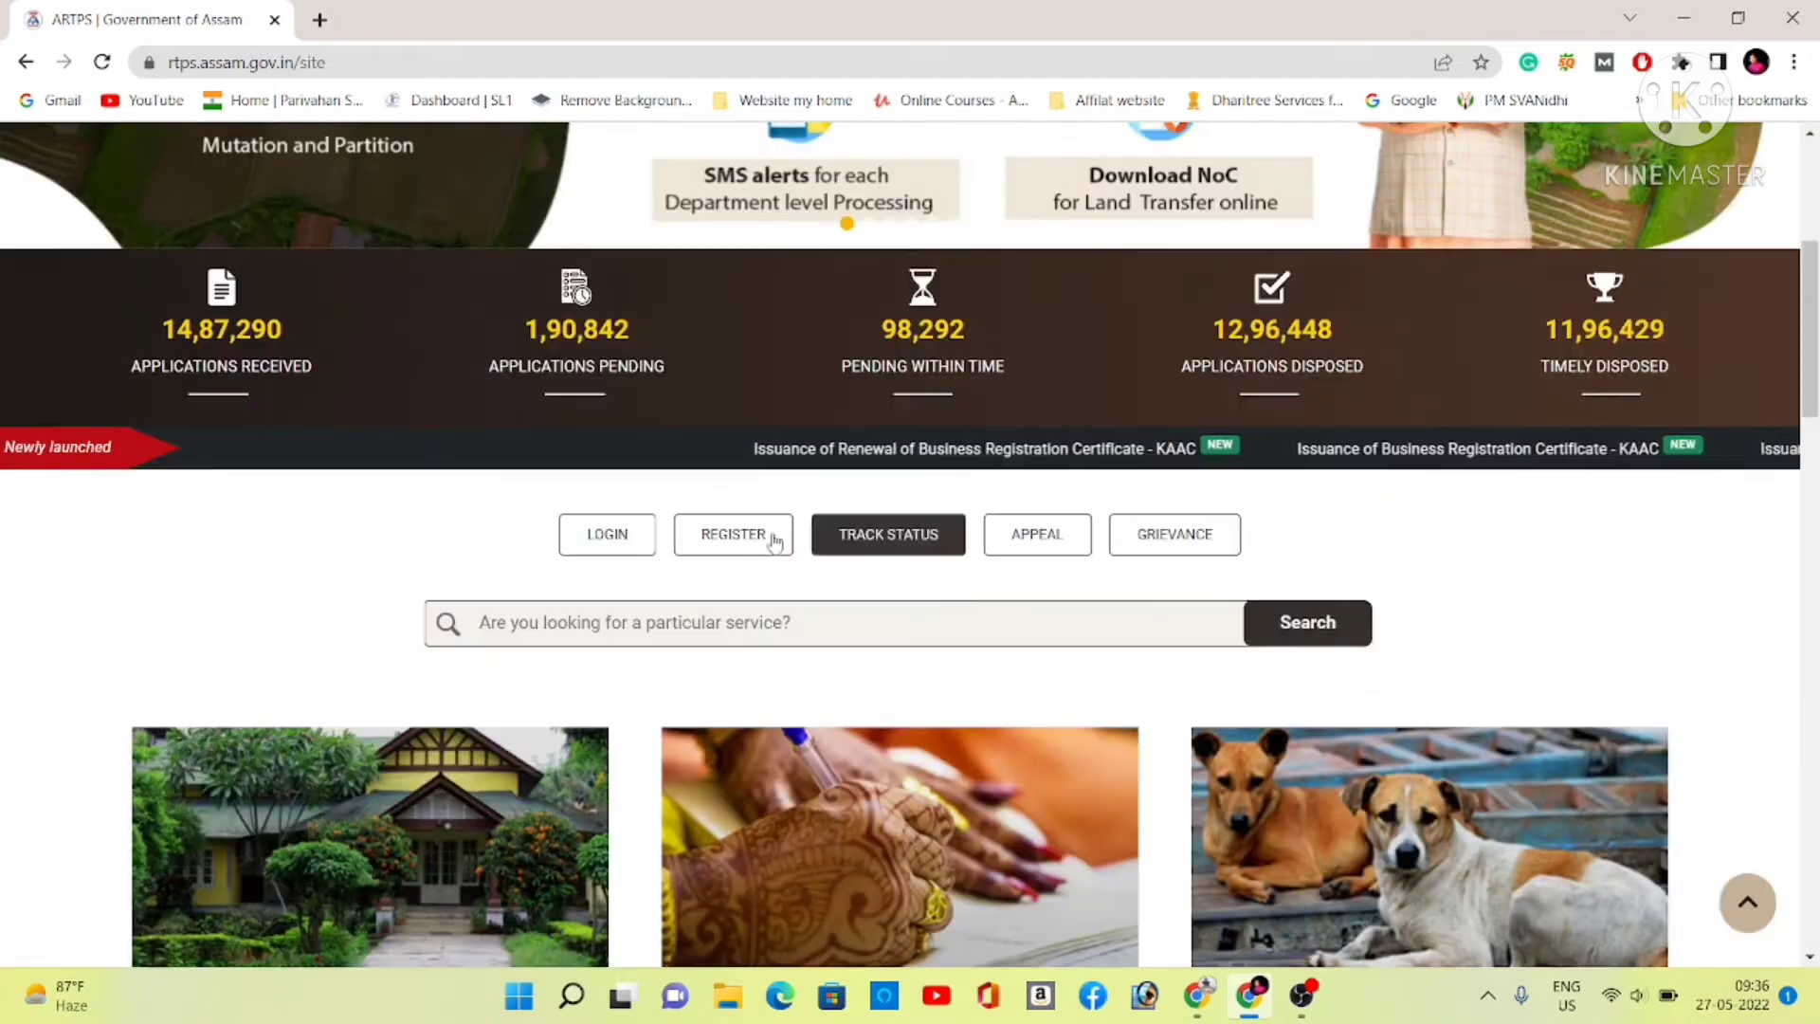
click(603, 536)
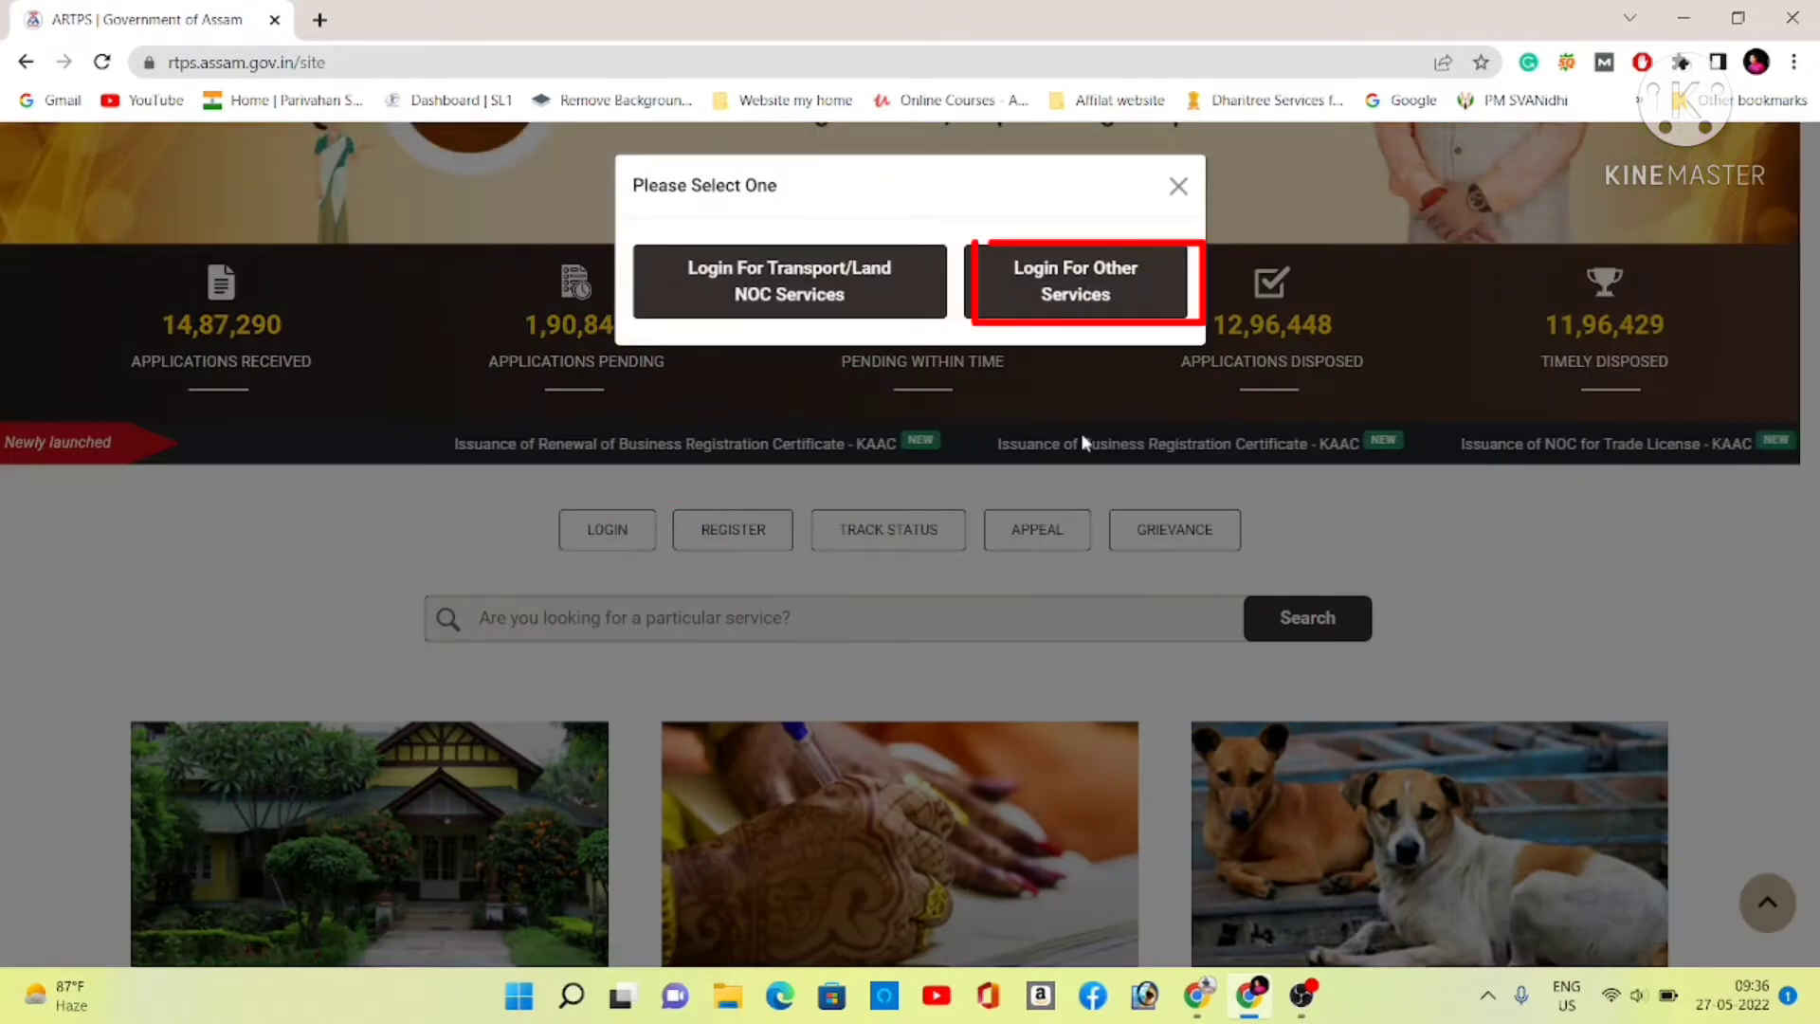
click(1063, 286)
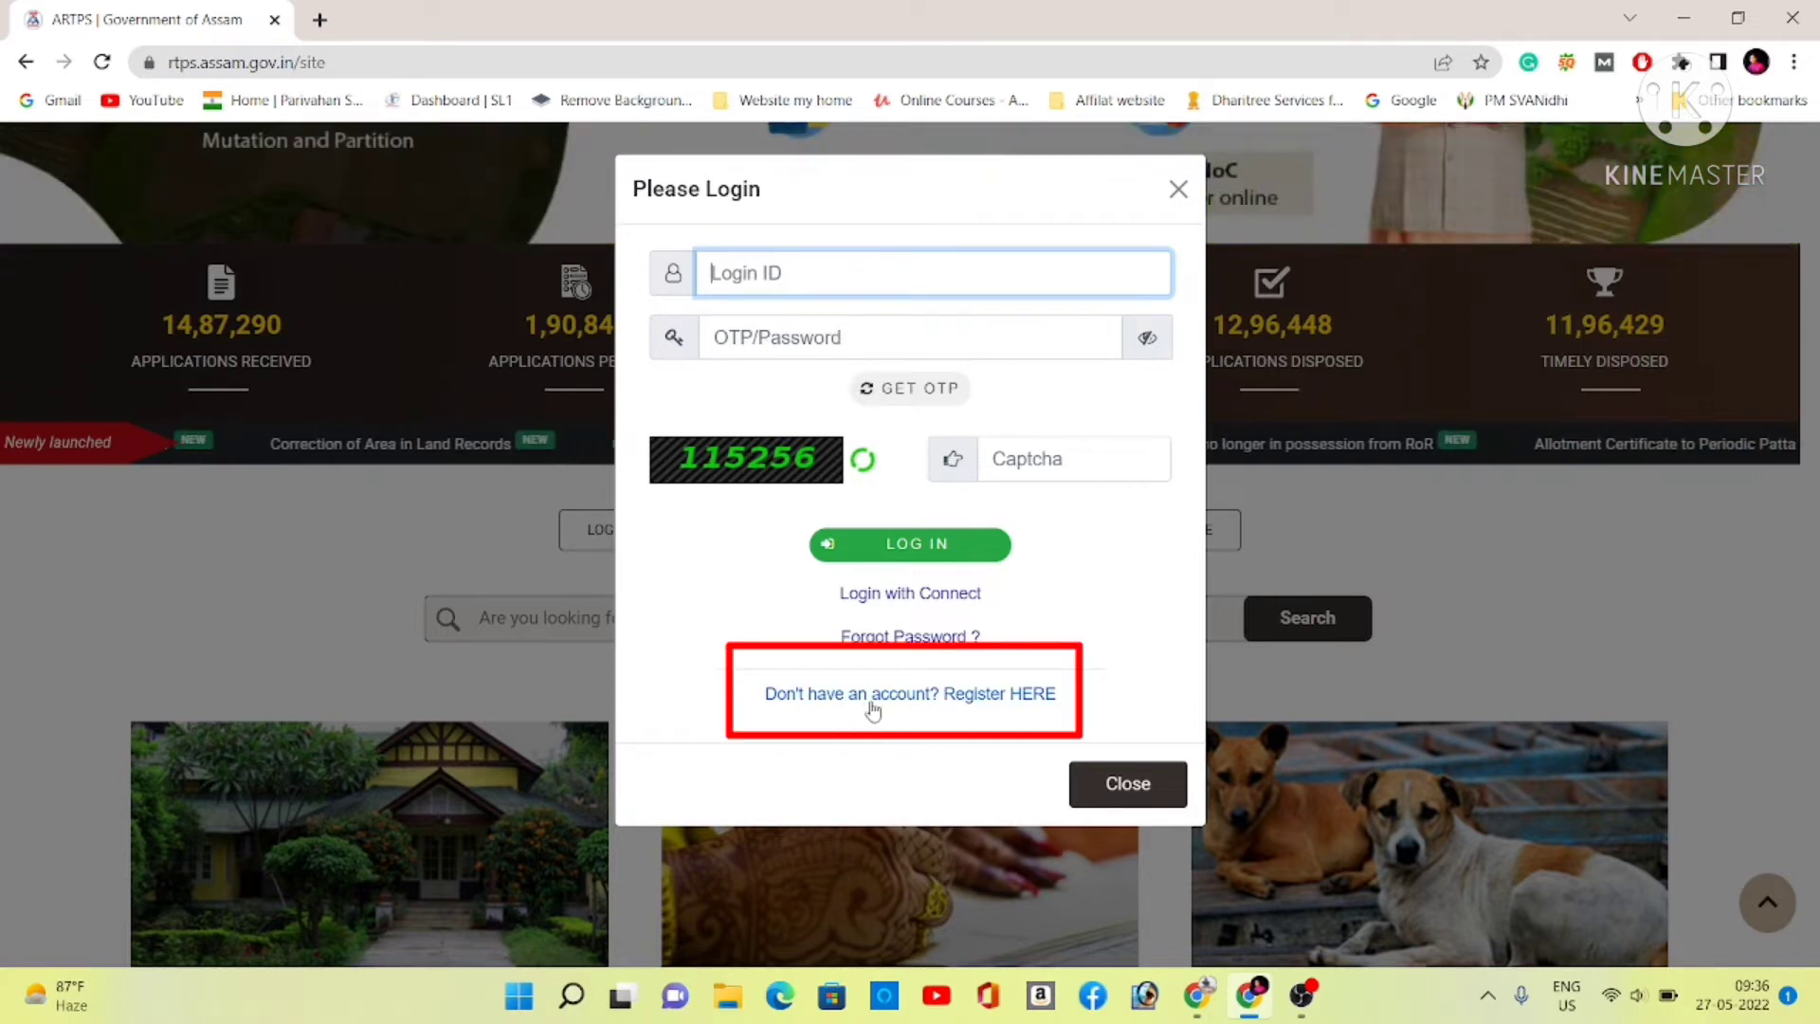
click(1022, 697)
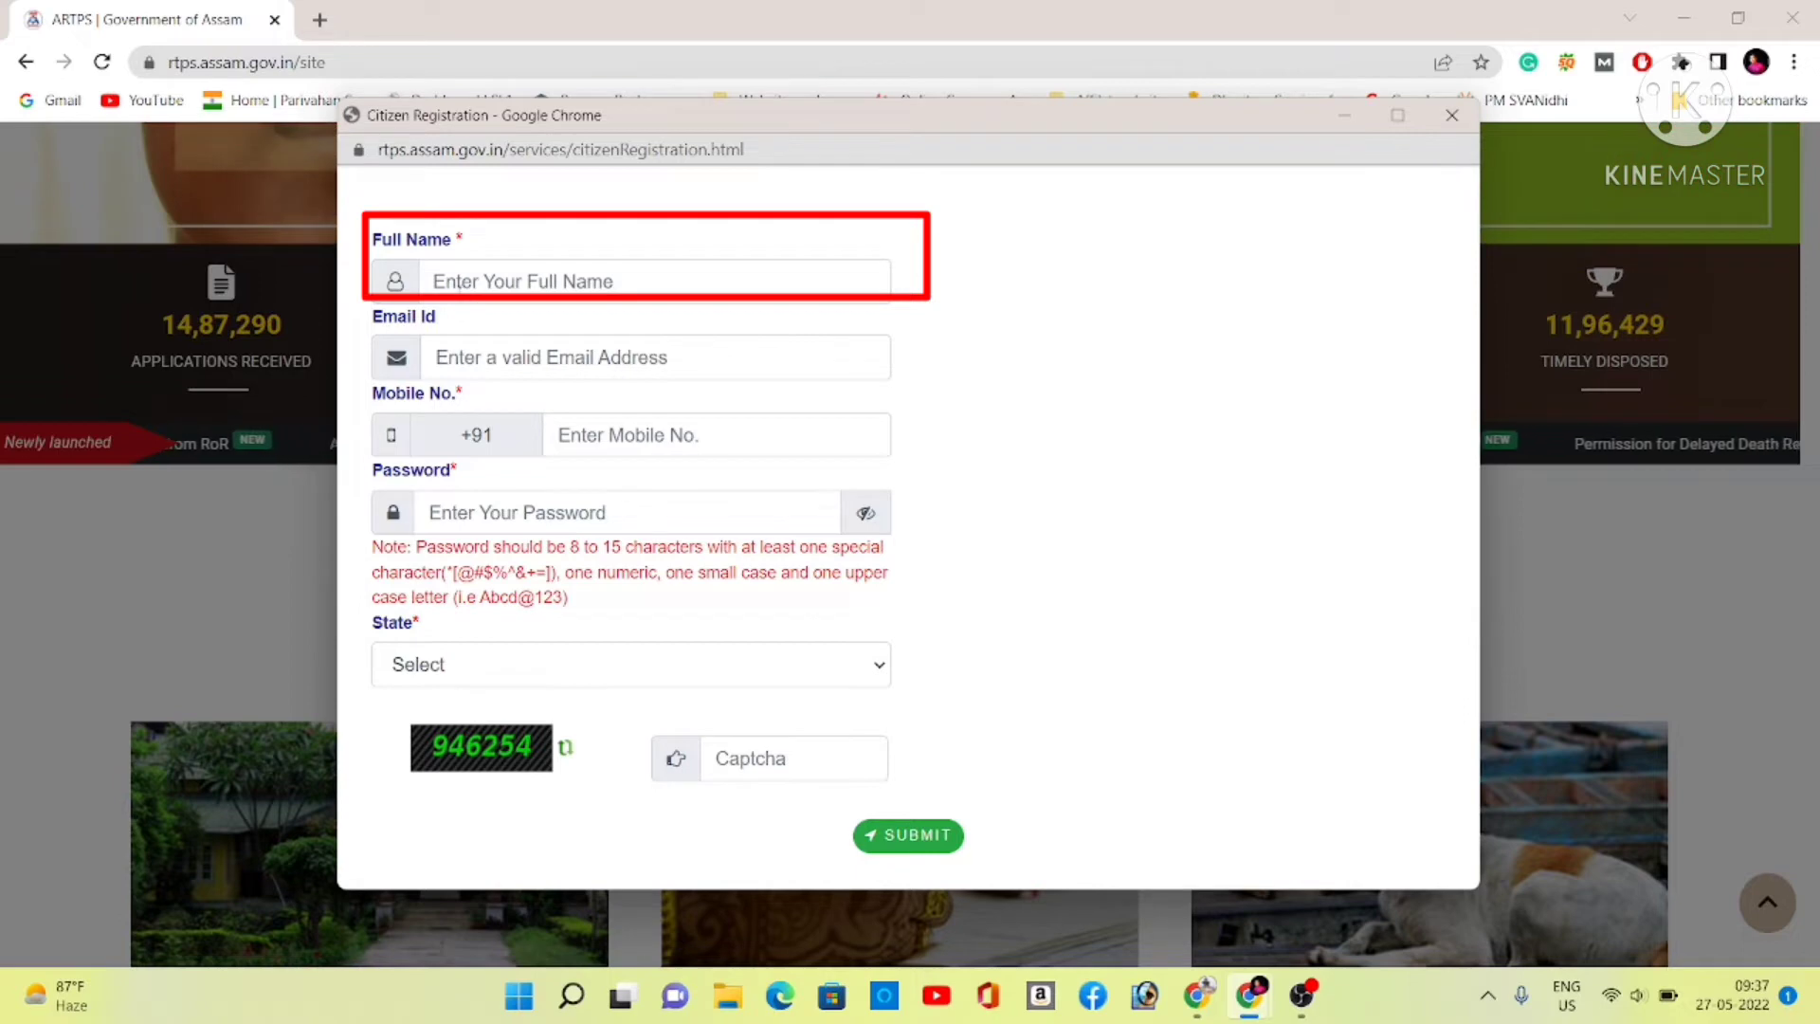
click(675, 358)
click(648, 435)
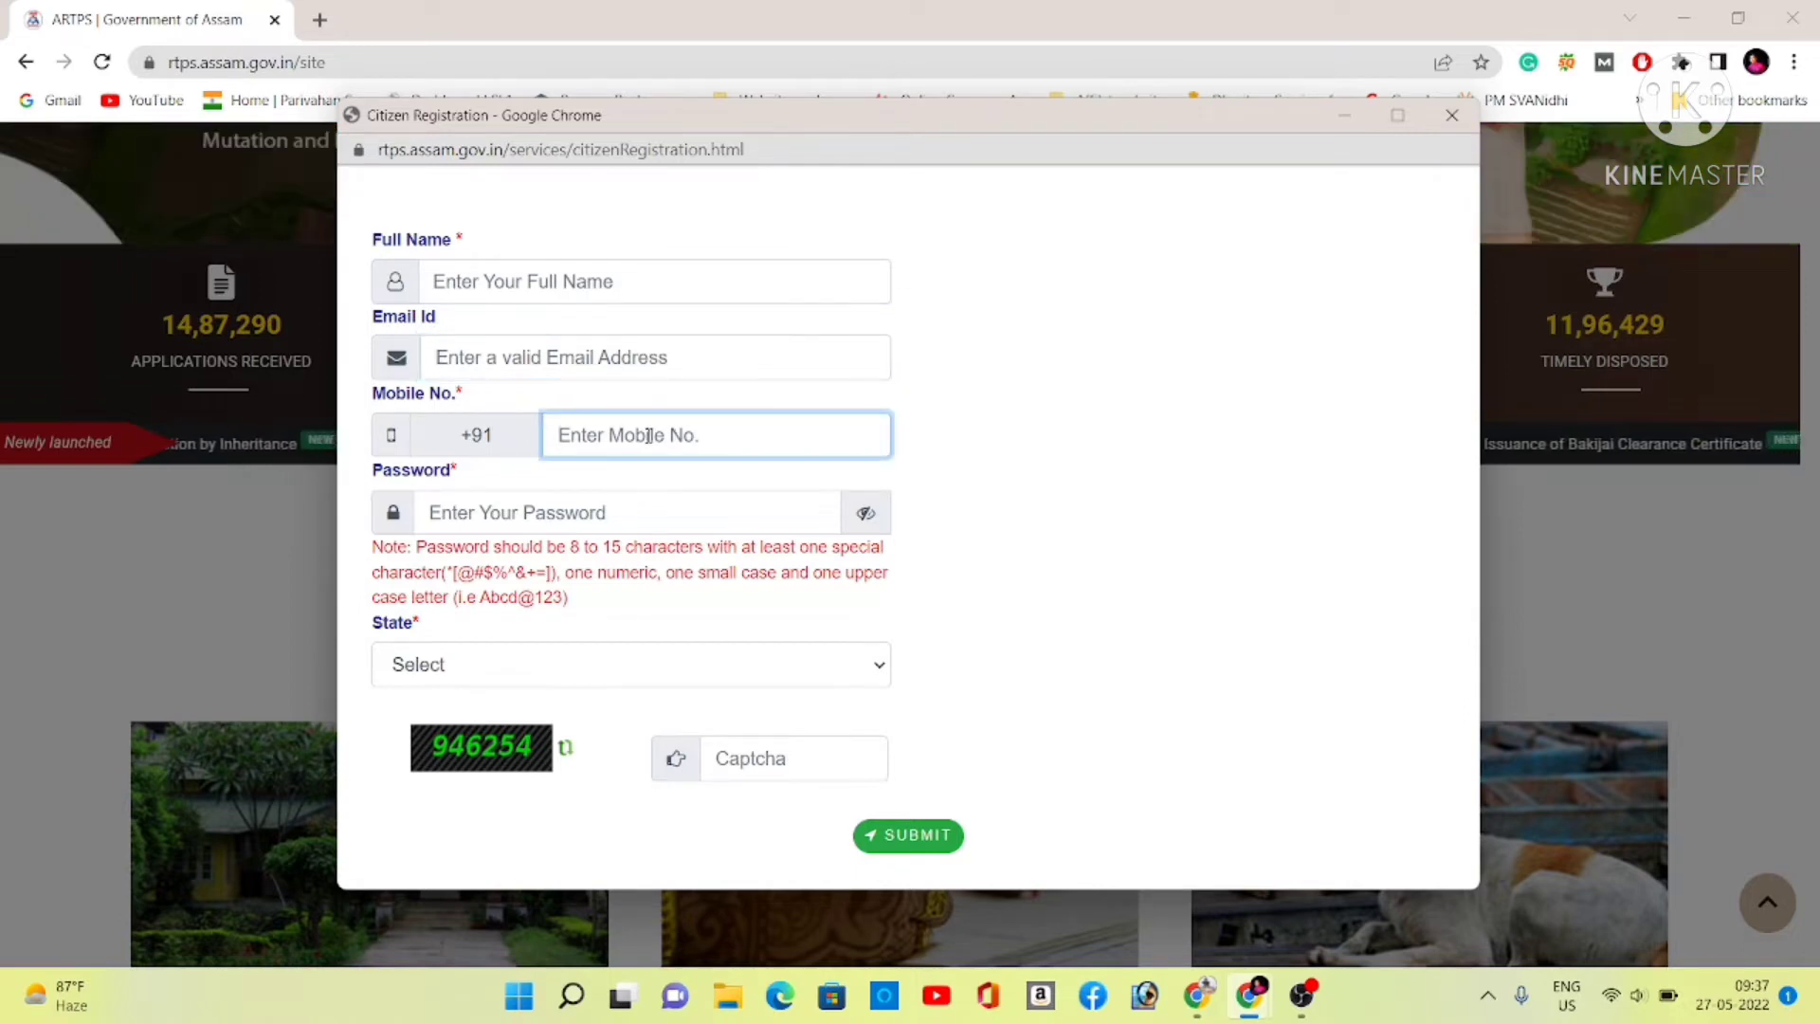
click(480, 520)
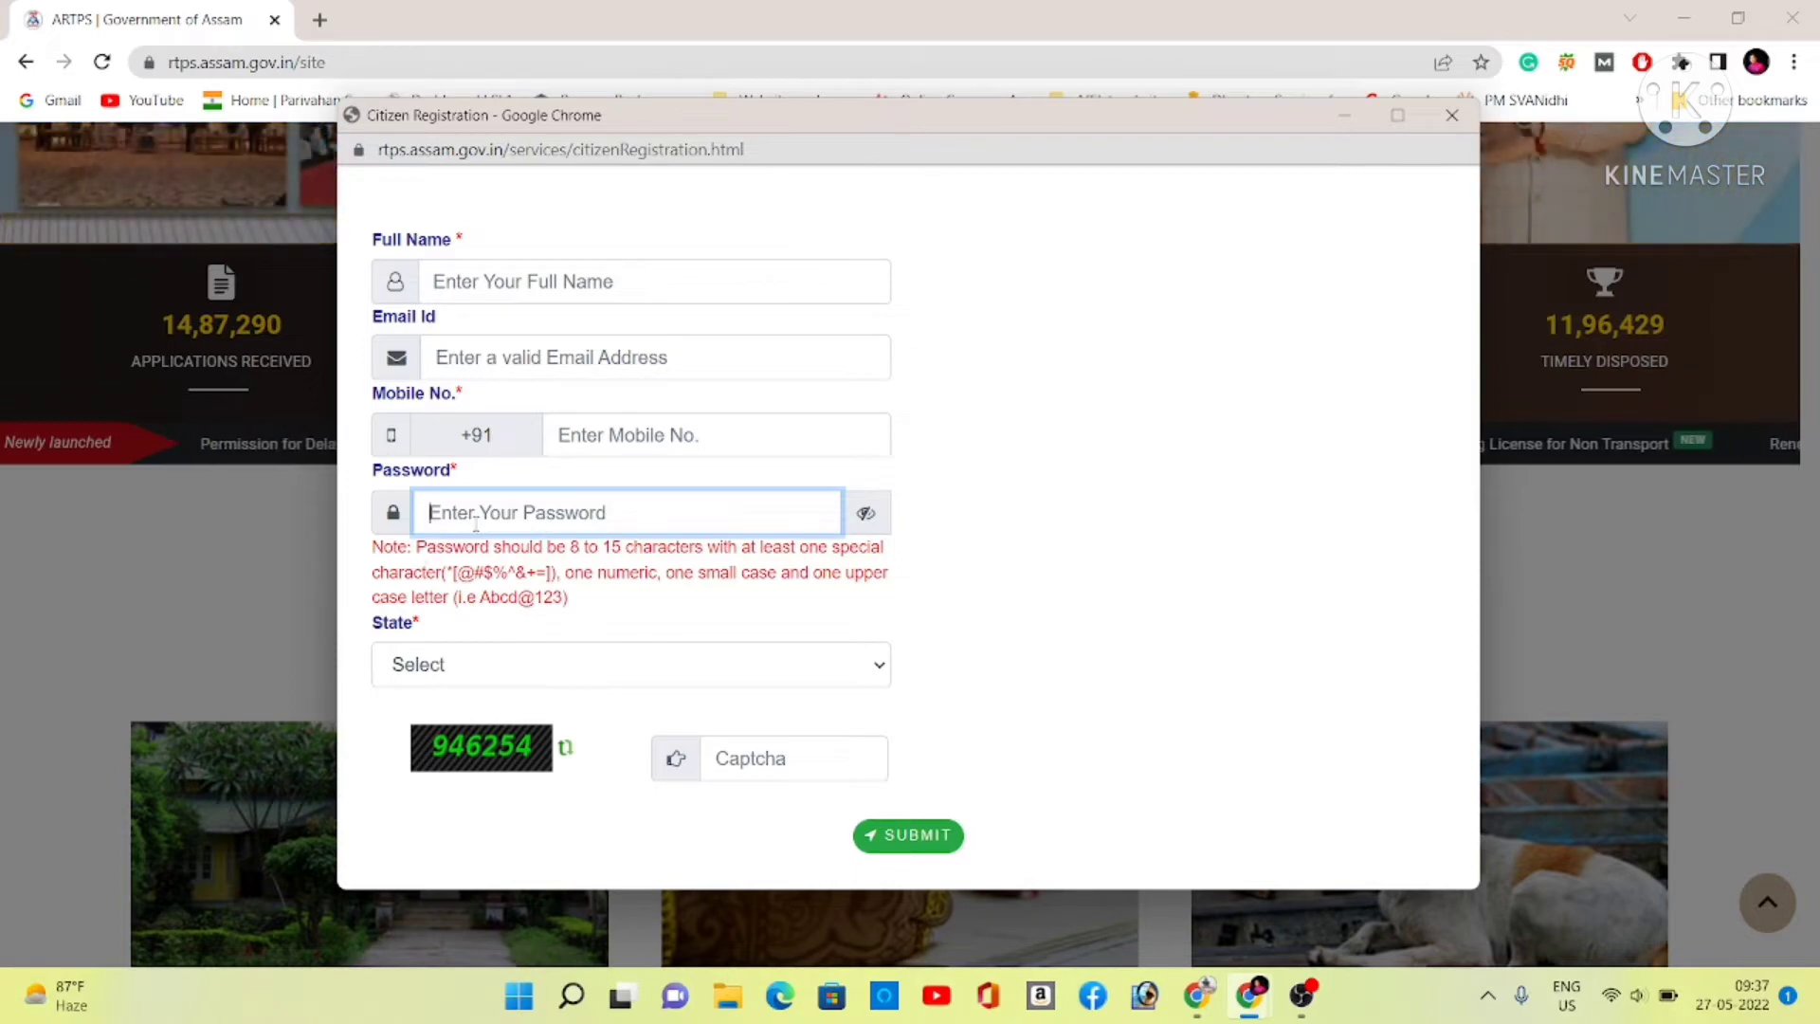
click(465, 572)
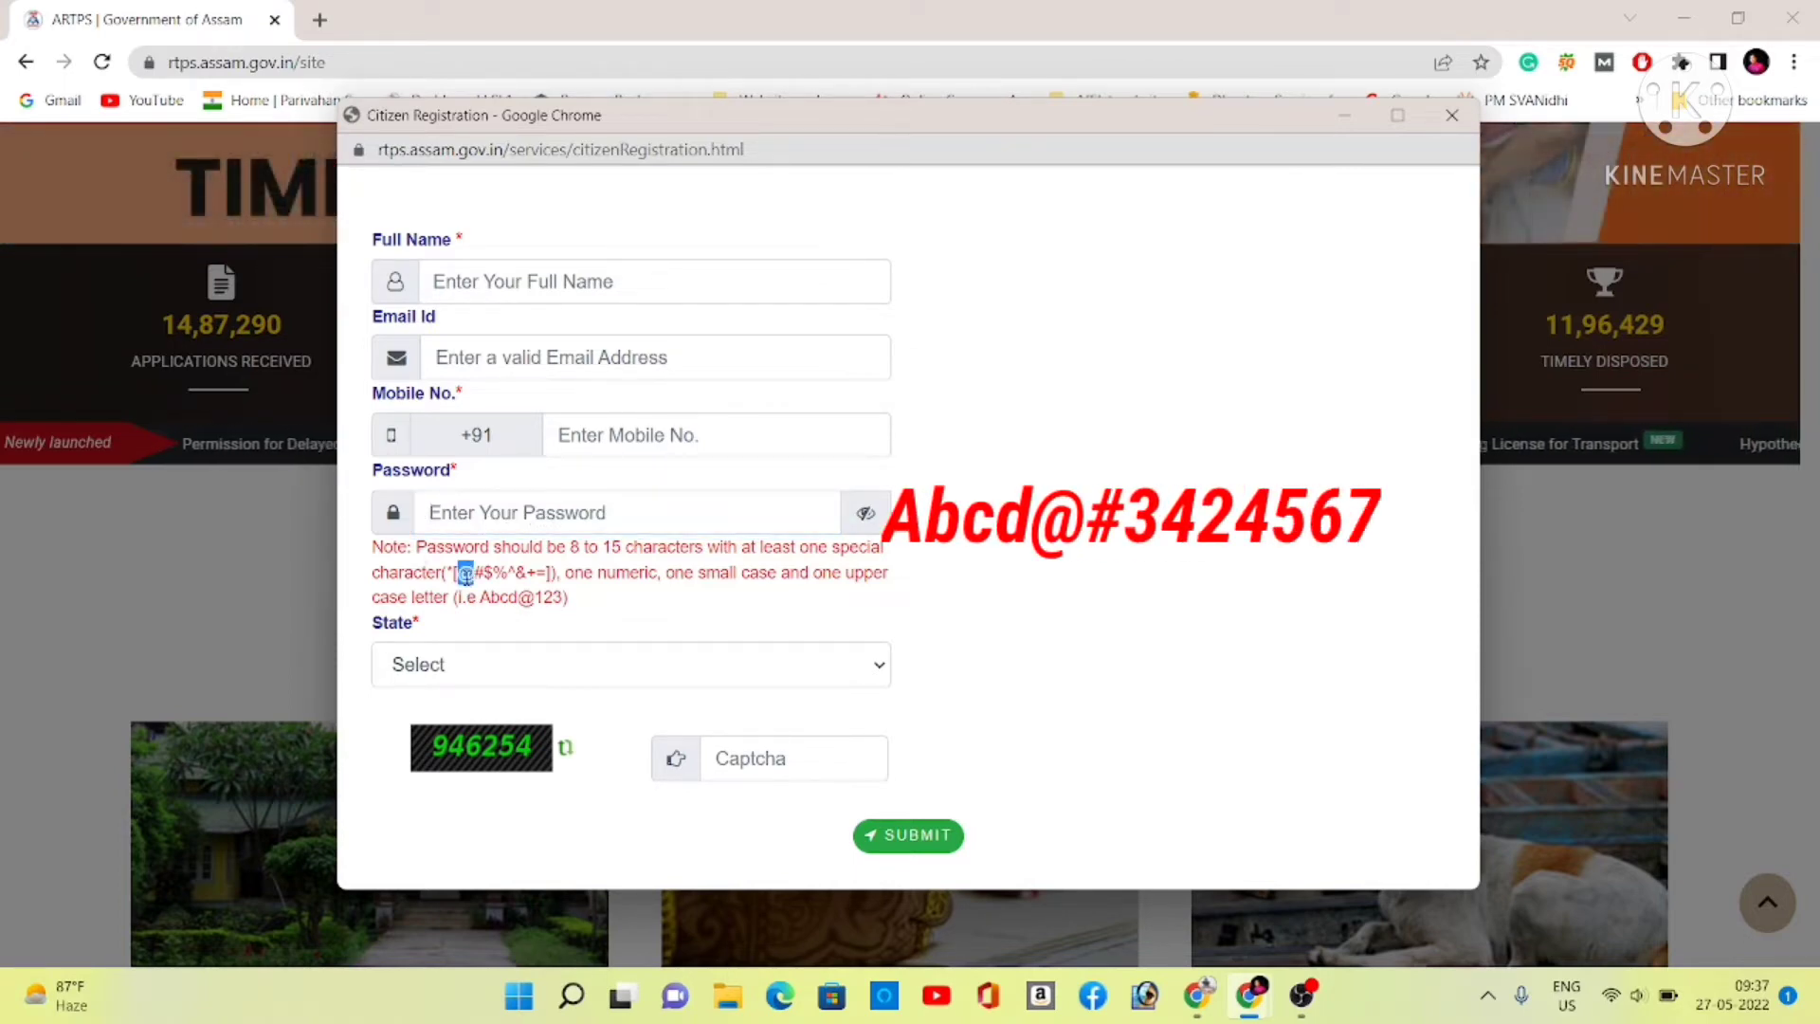
click(483, 571)
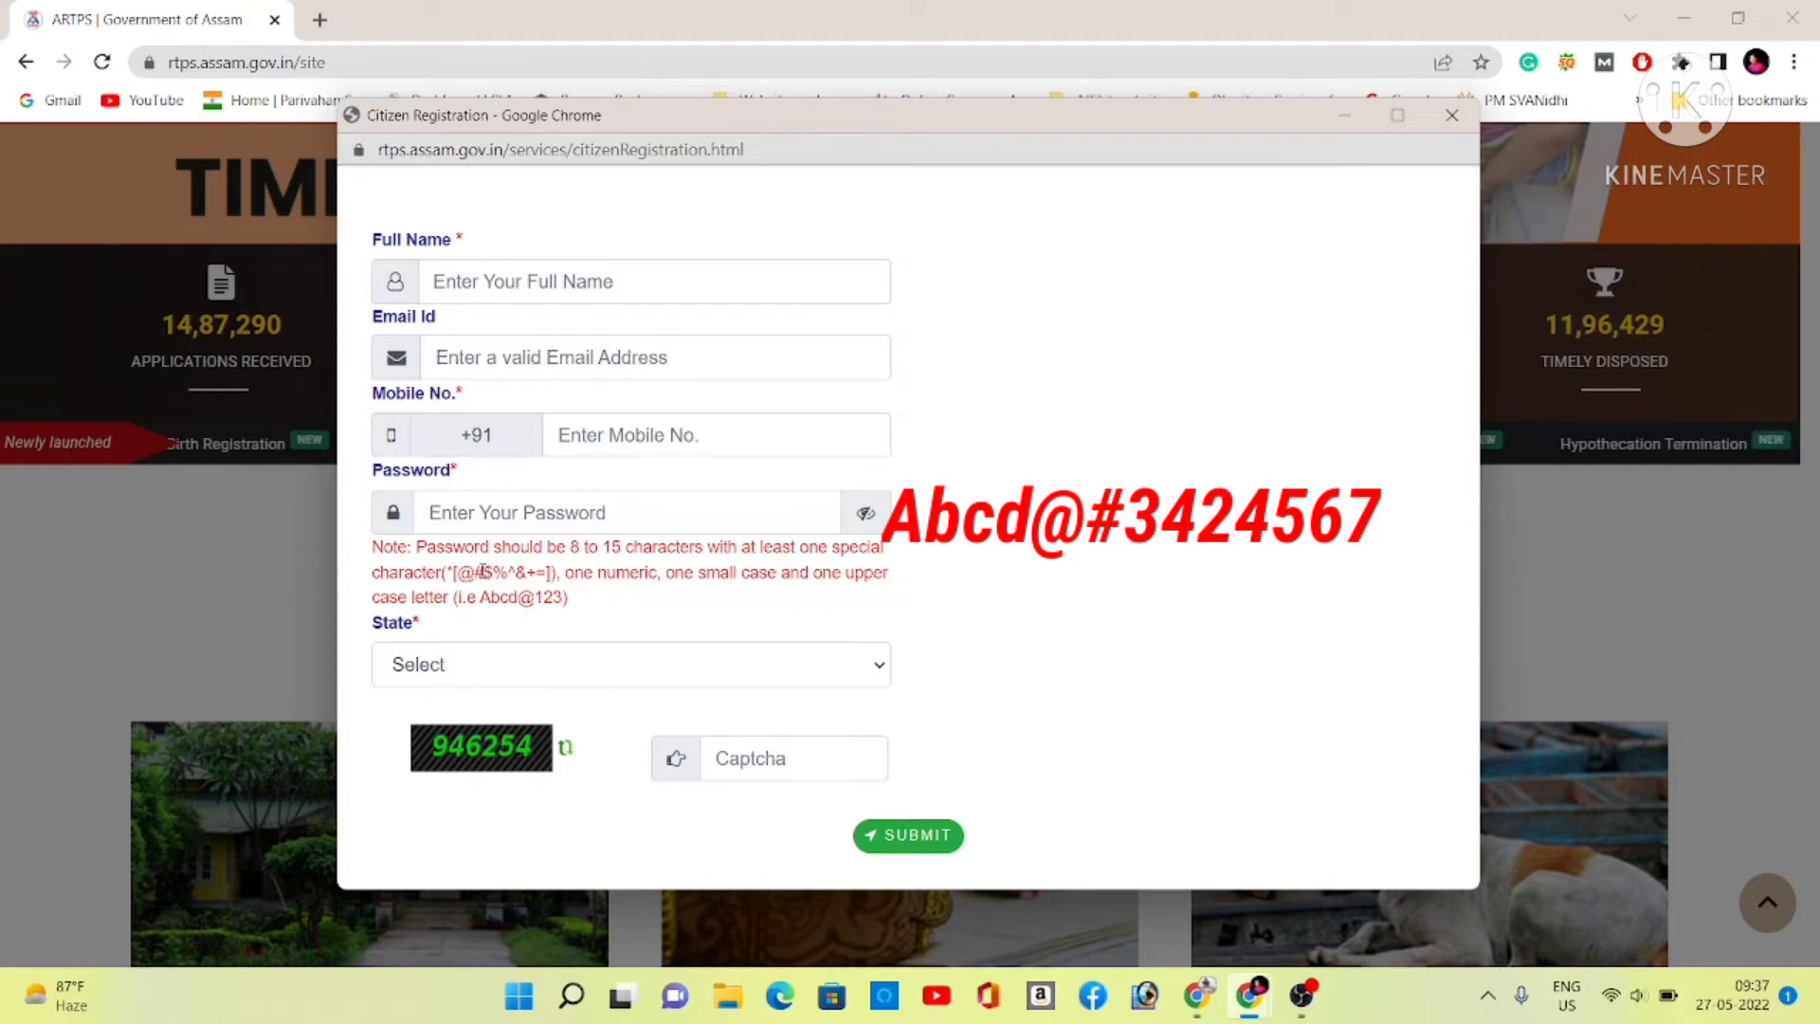
drag(483, 571, 475, 571)
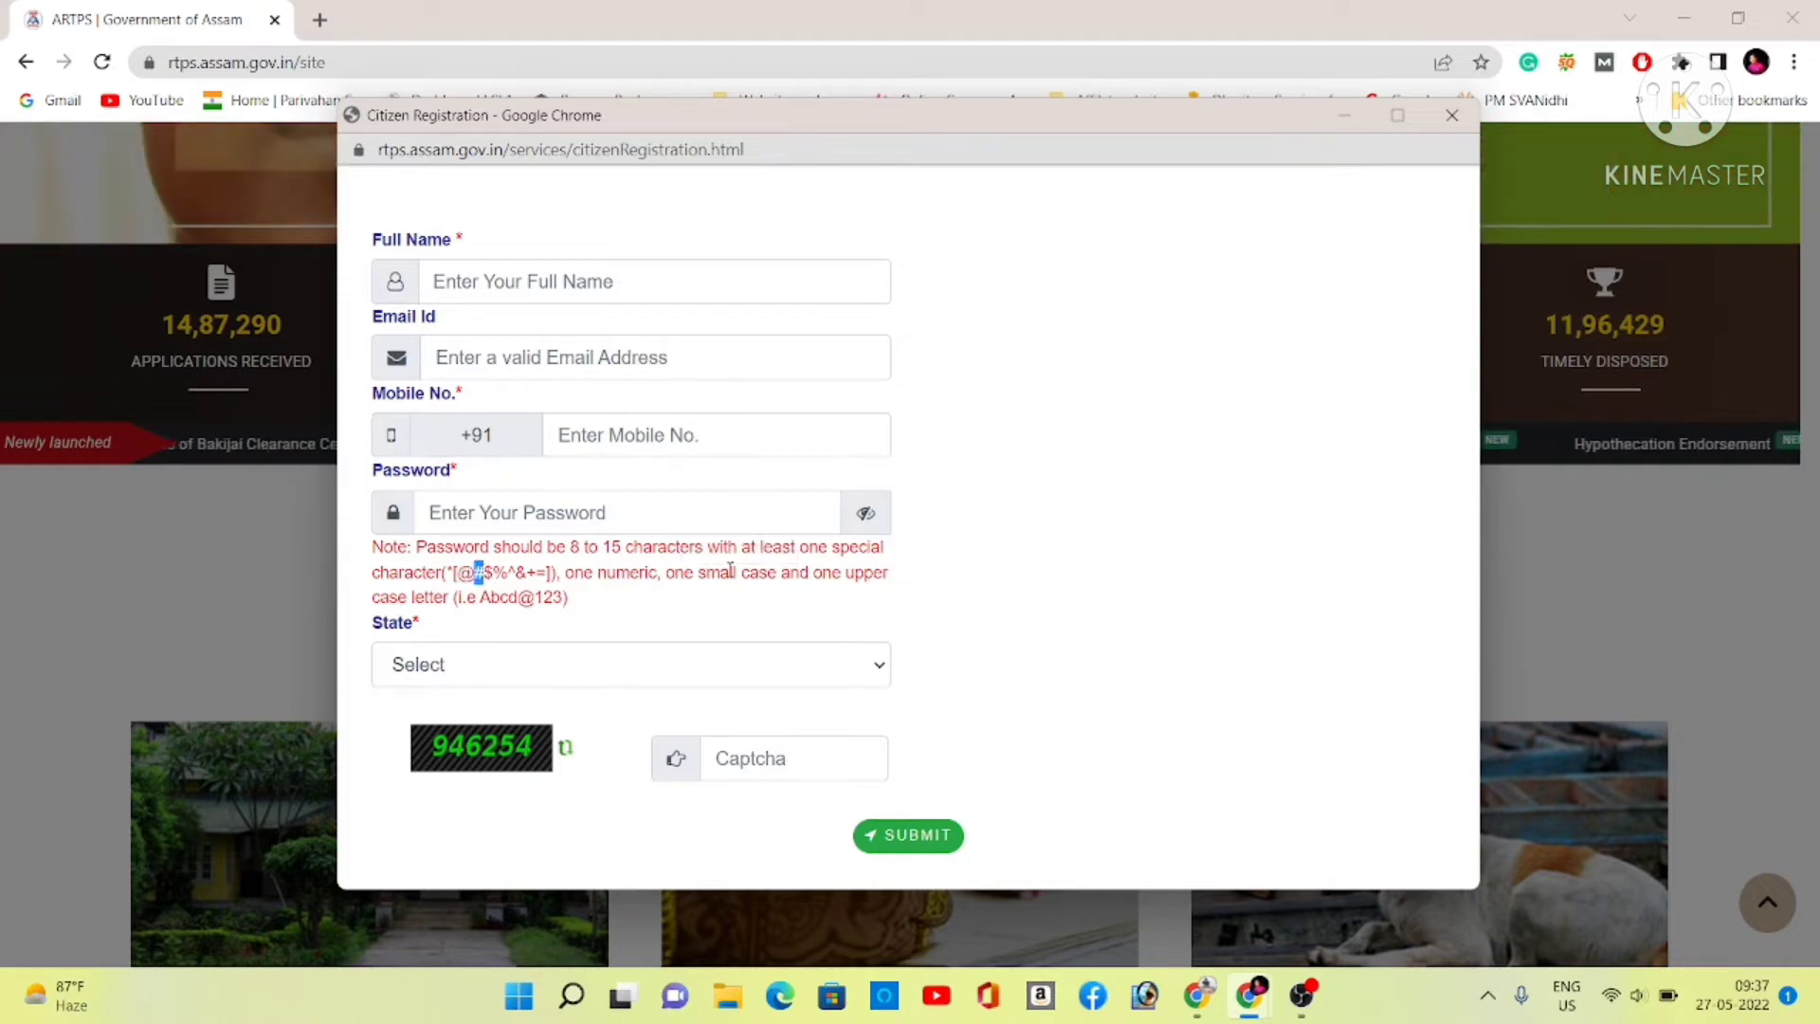
click(630, 664)
click(588, 272)
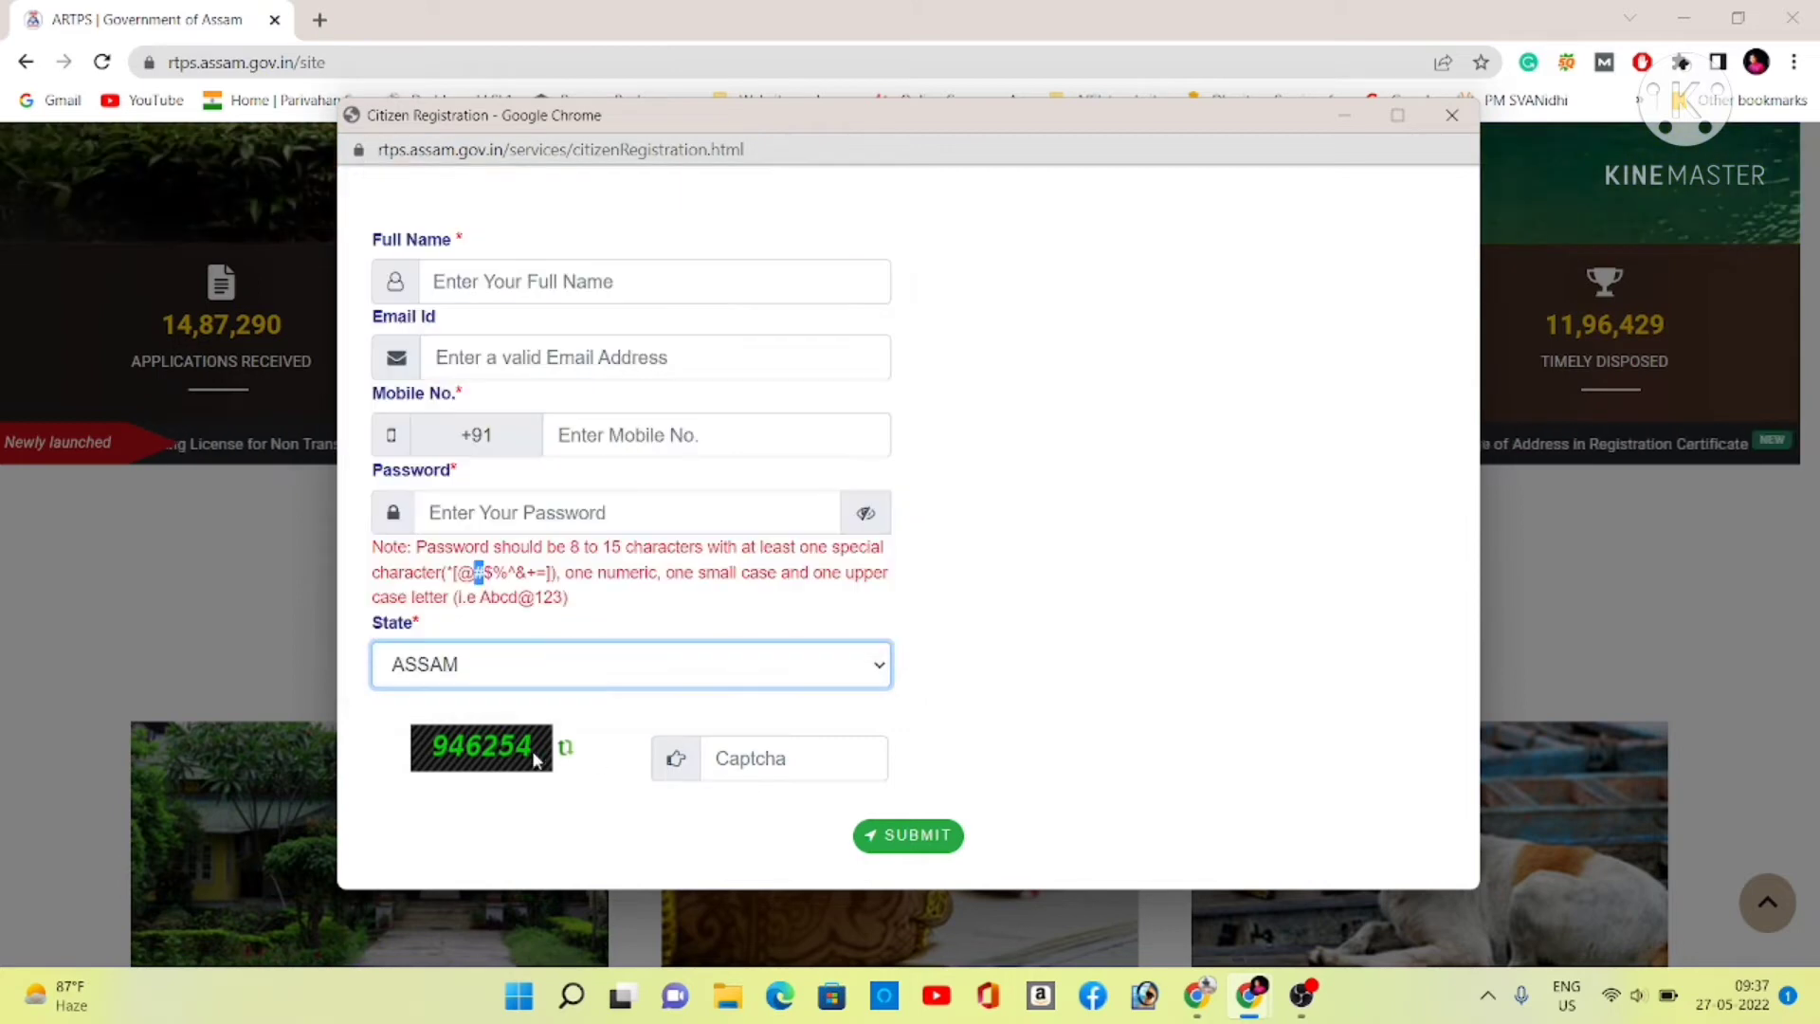
click(791, 770)
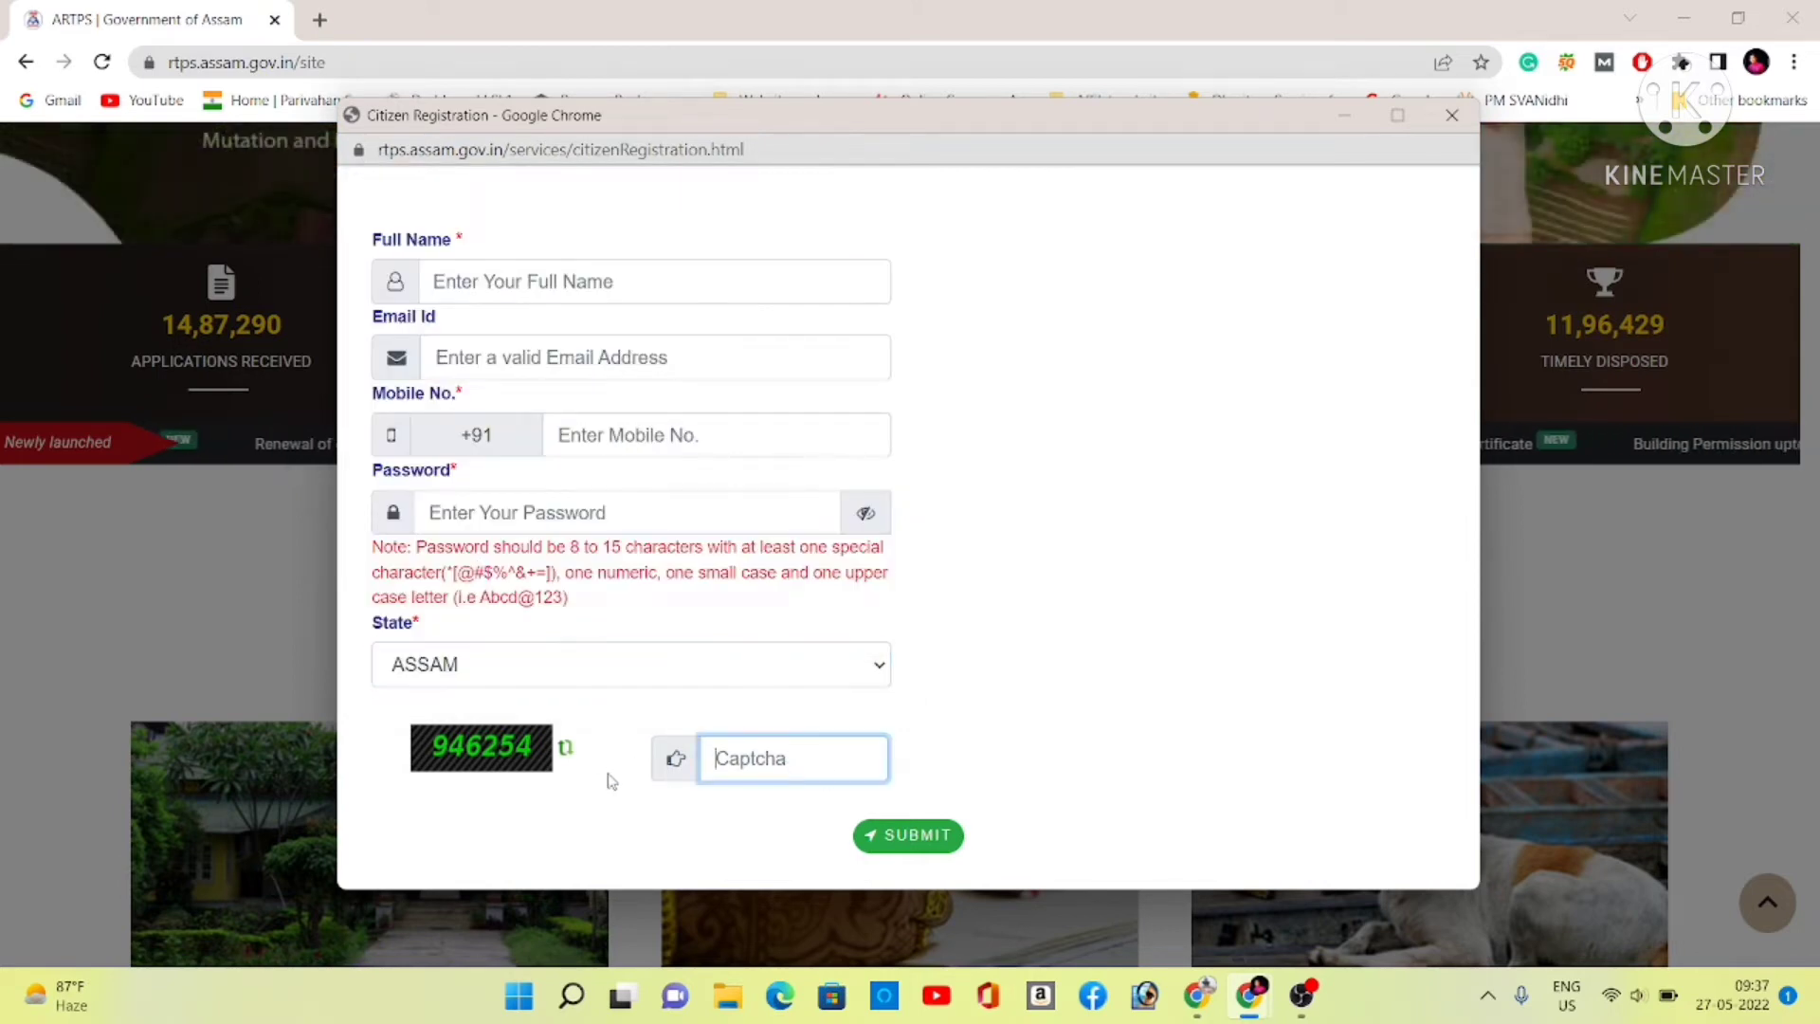
click(566, 748)
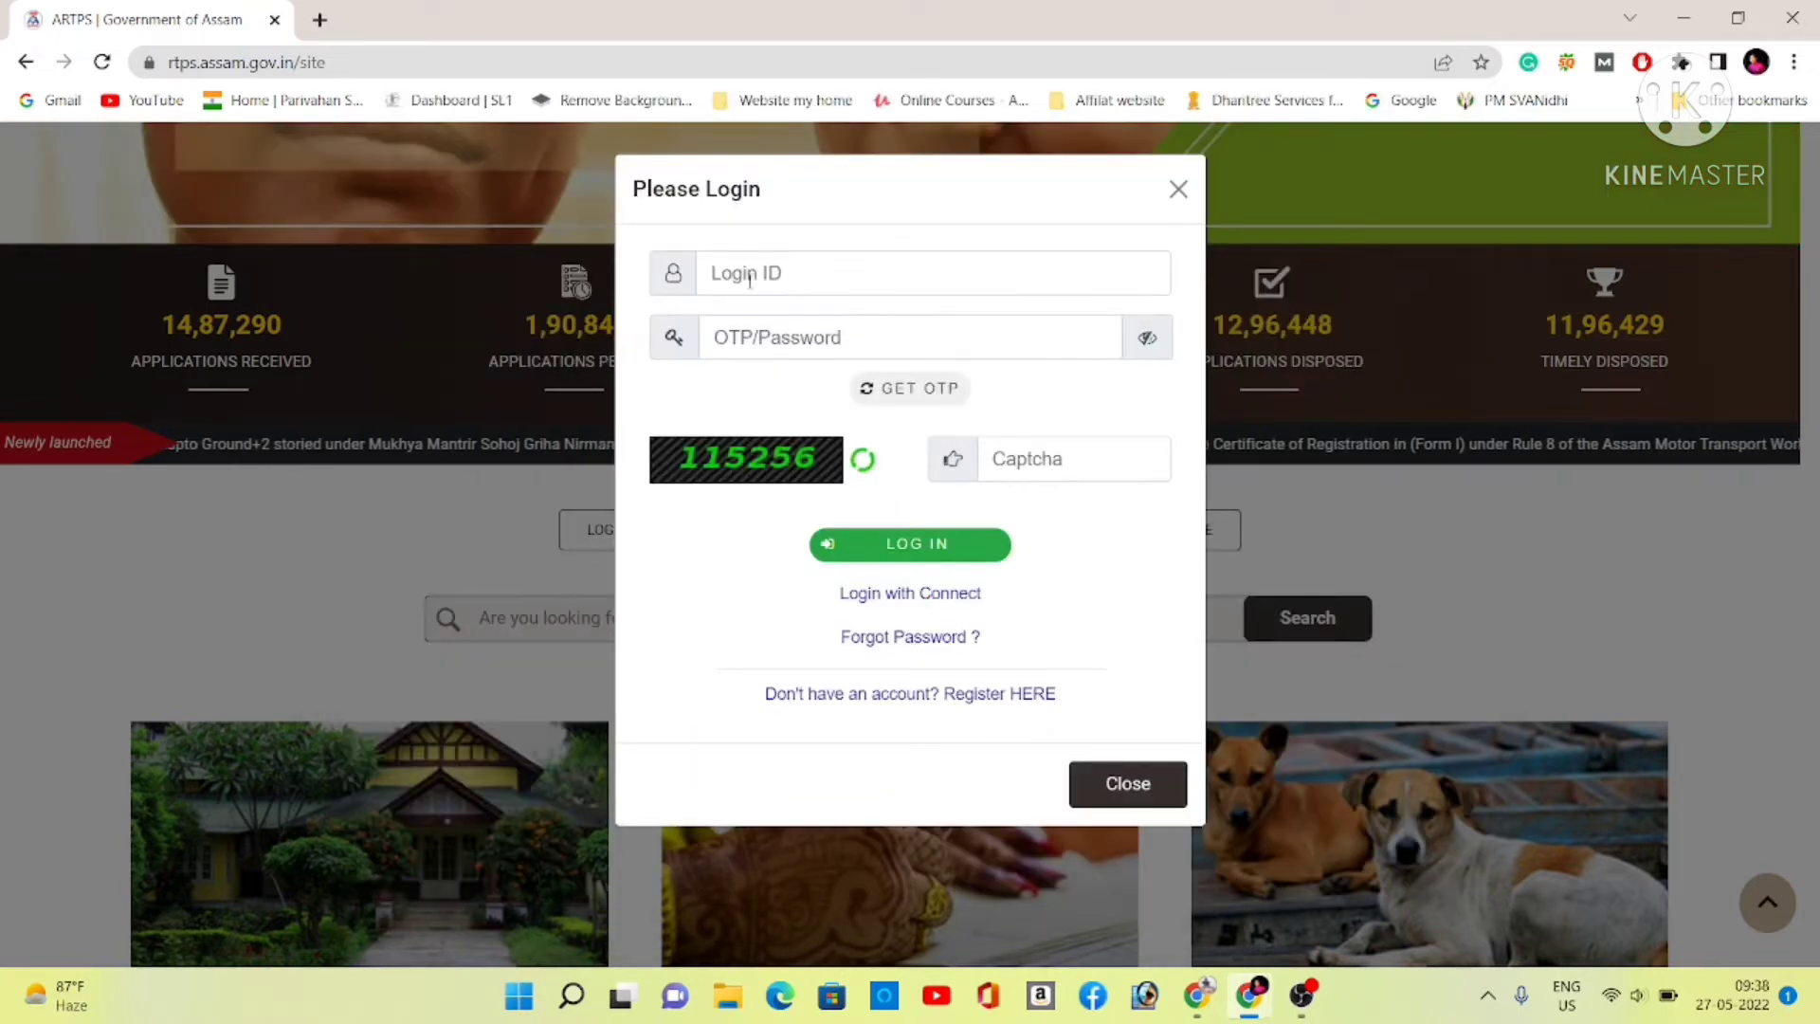
Go through the Login ID, OTP/Password and Captcha fields, then choose Login with Connect.
click(750, 278)
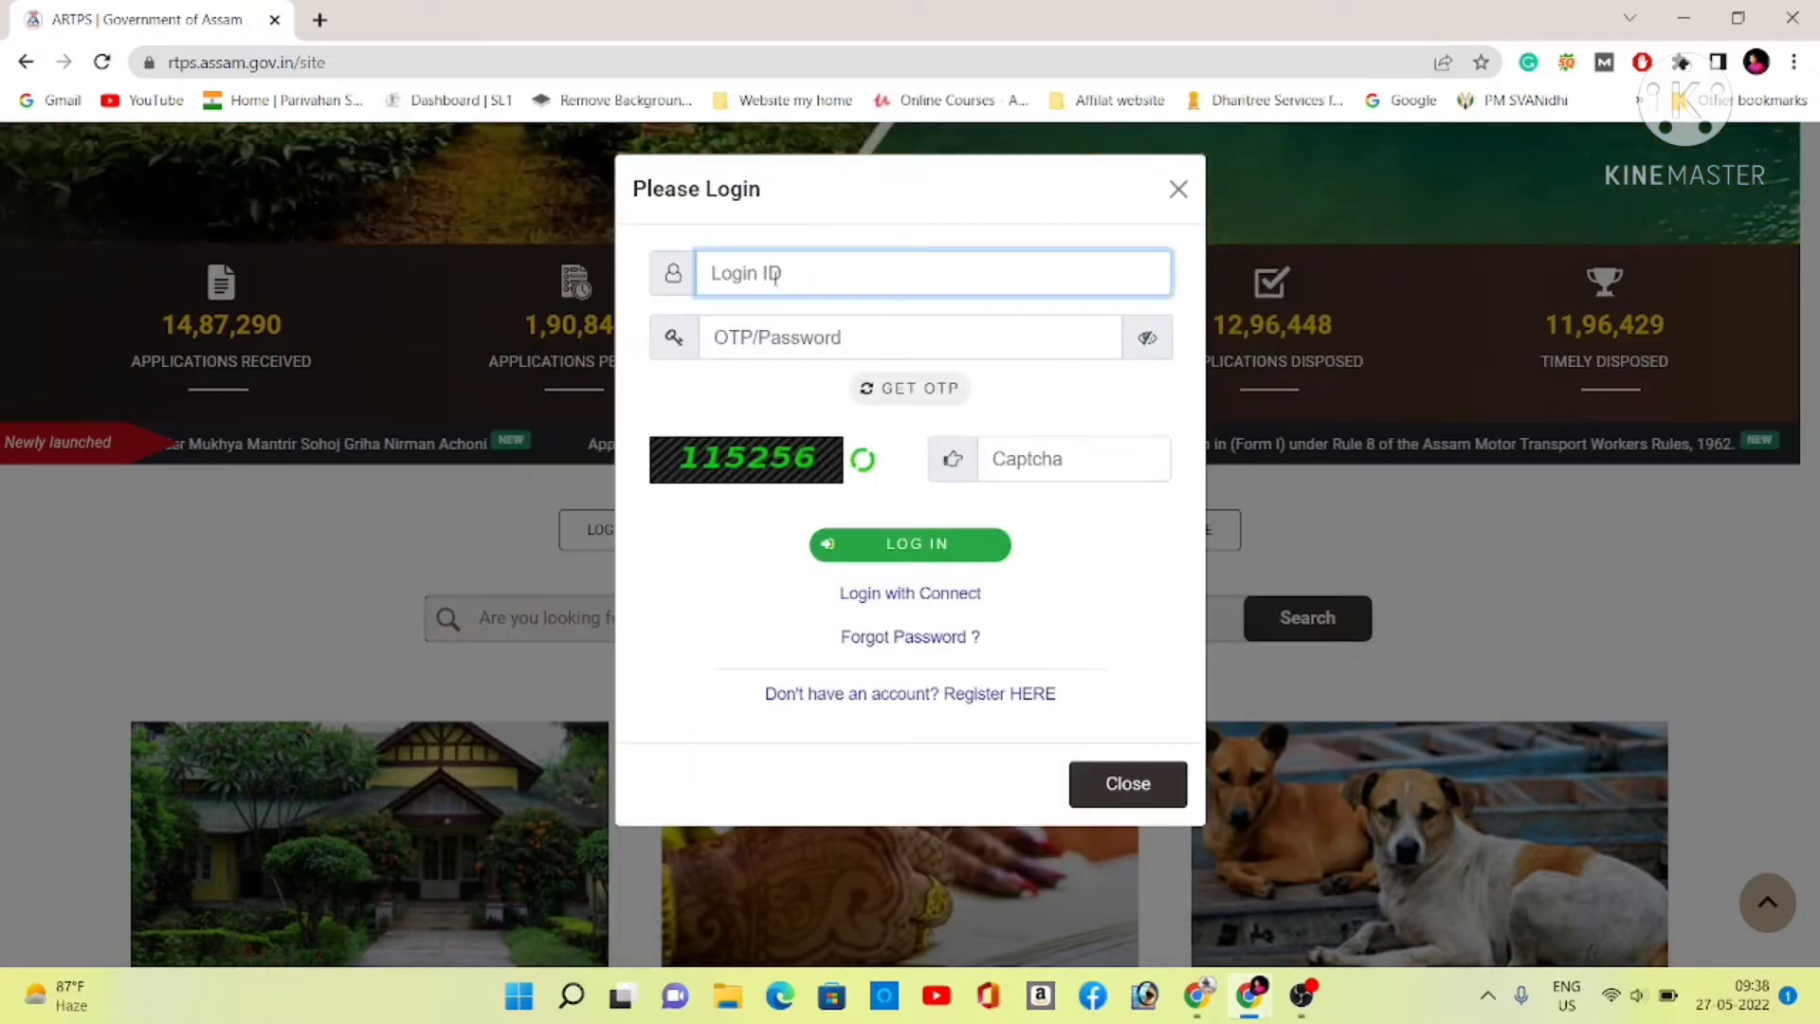
click(794, 338)
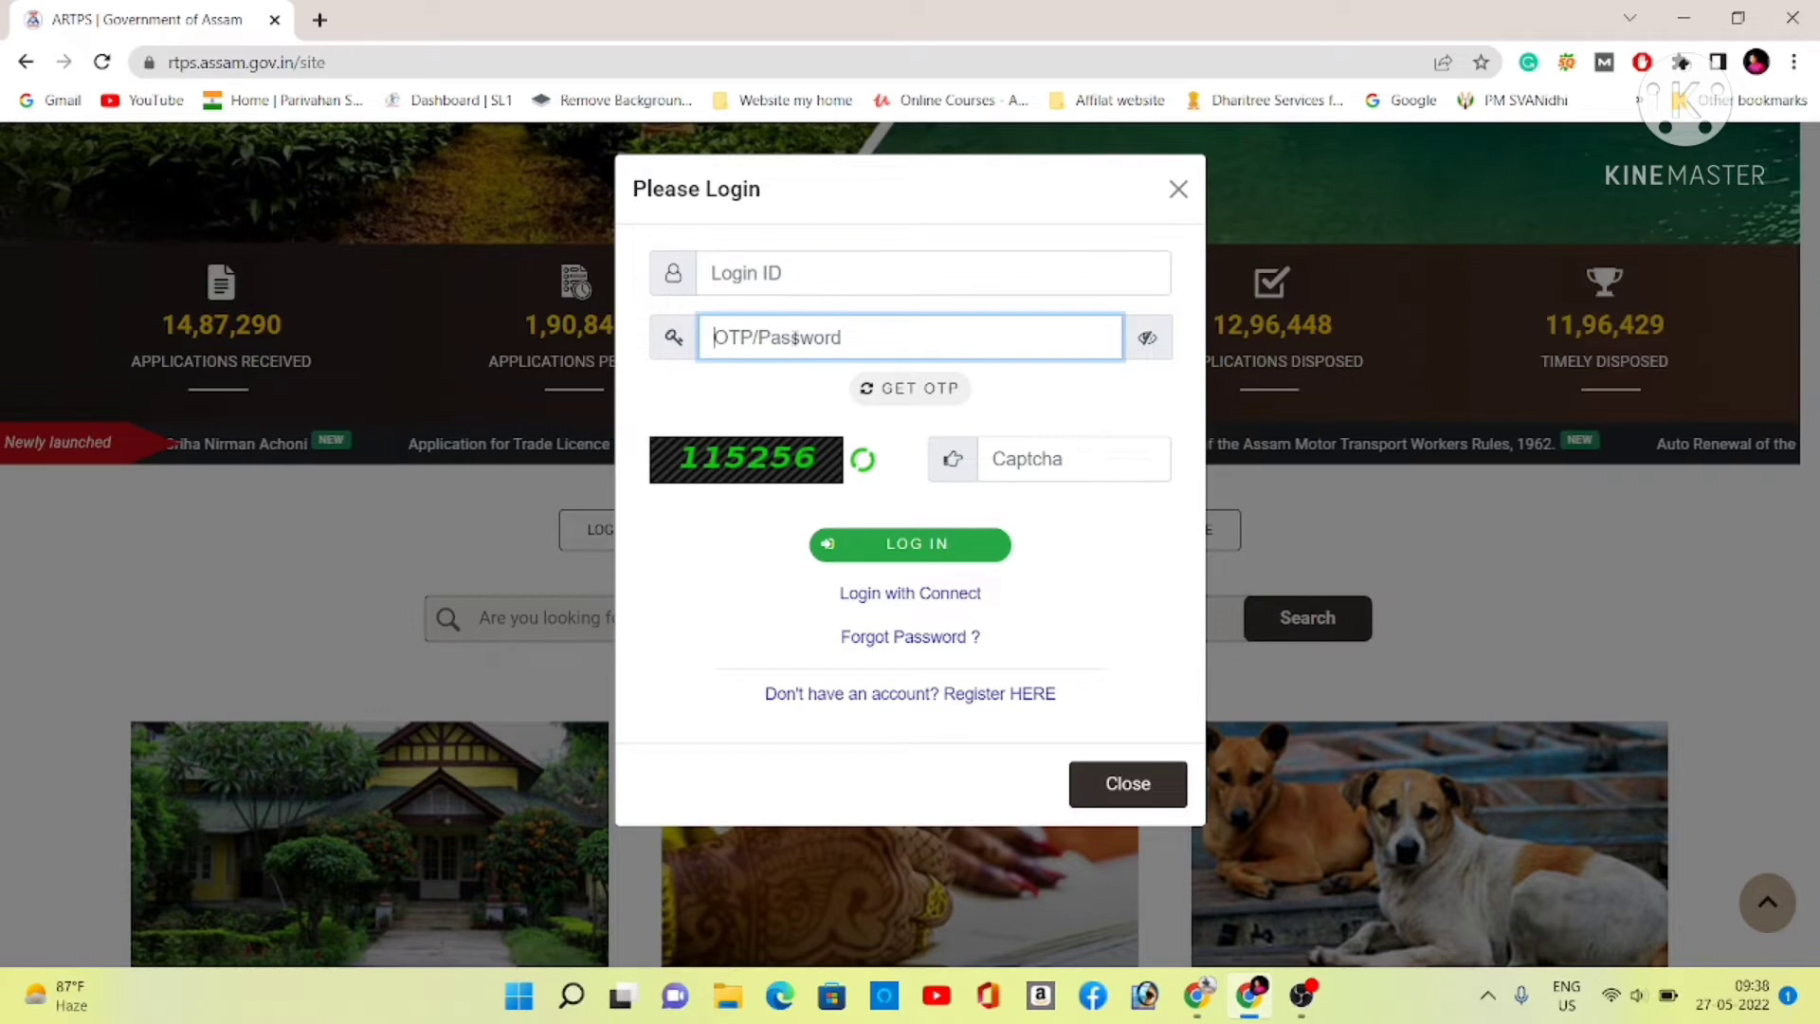
click(1040, 477)
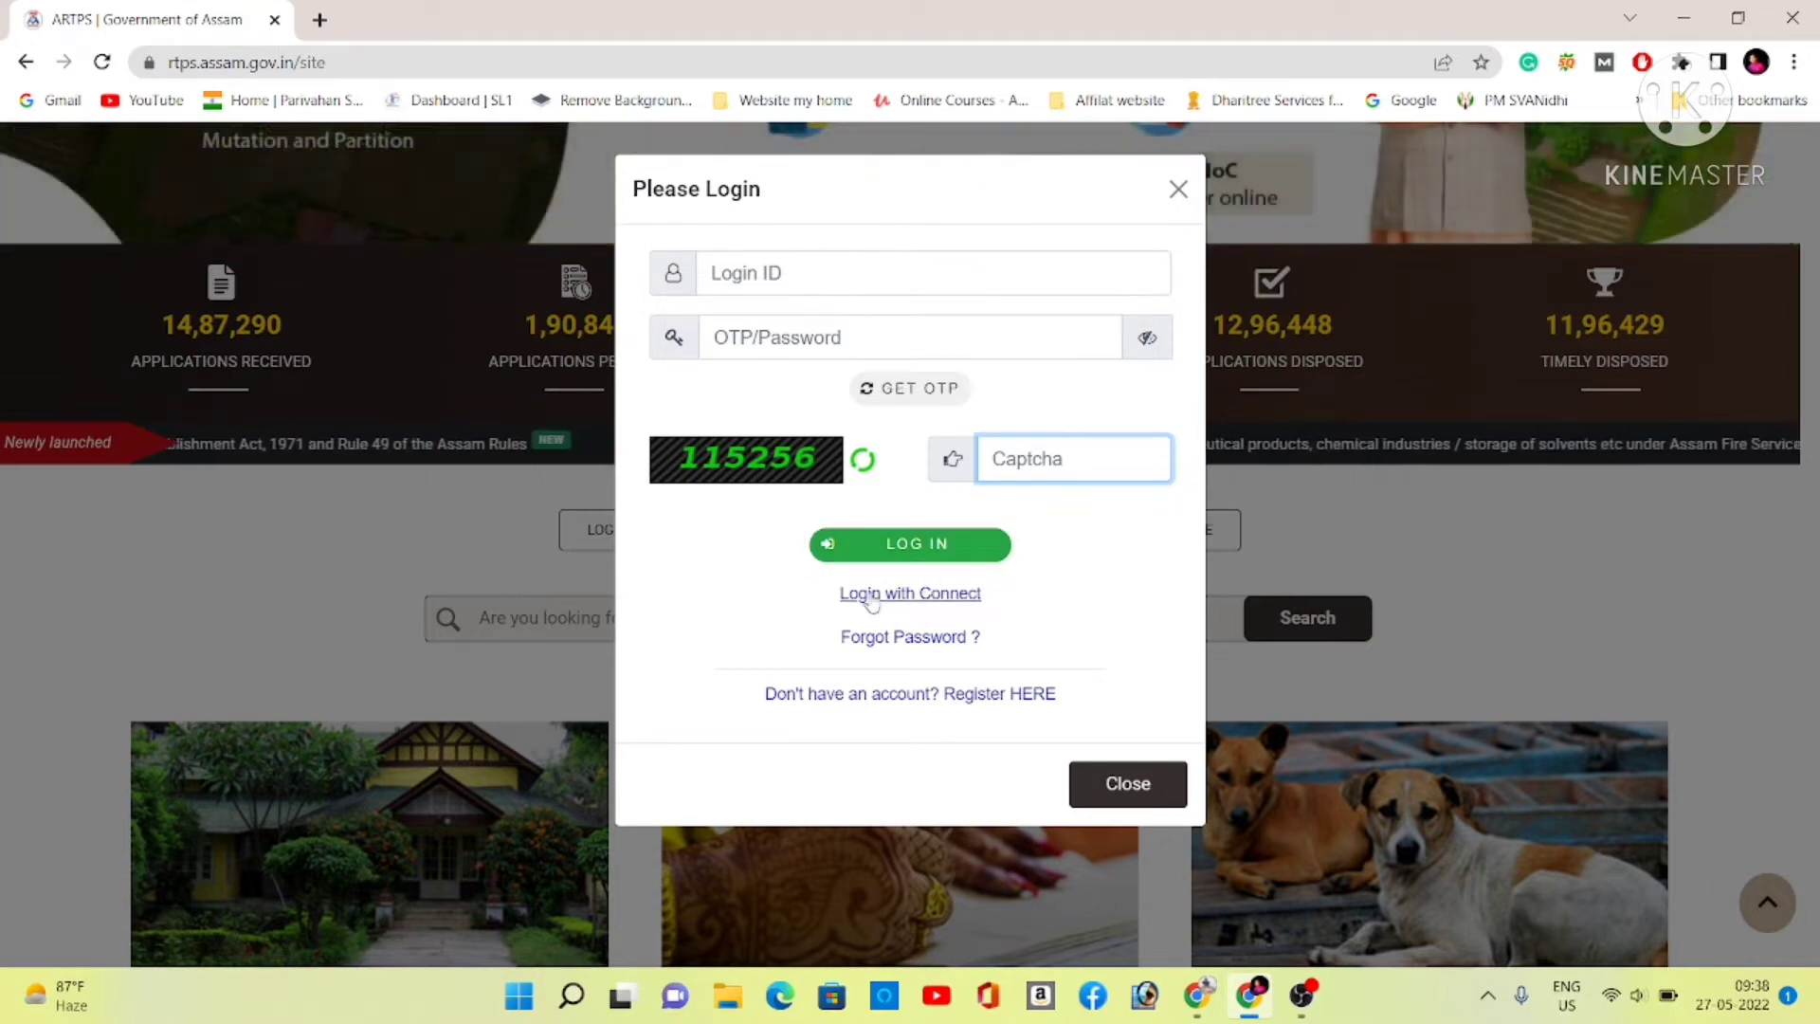
click(938, 599)
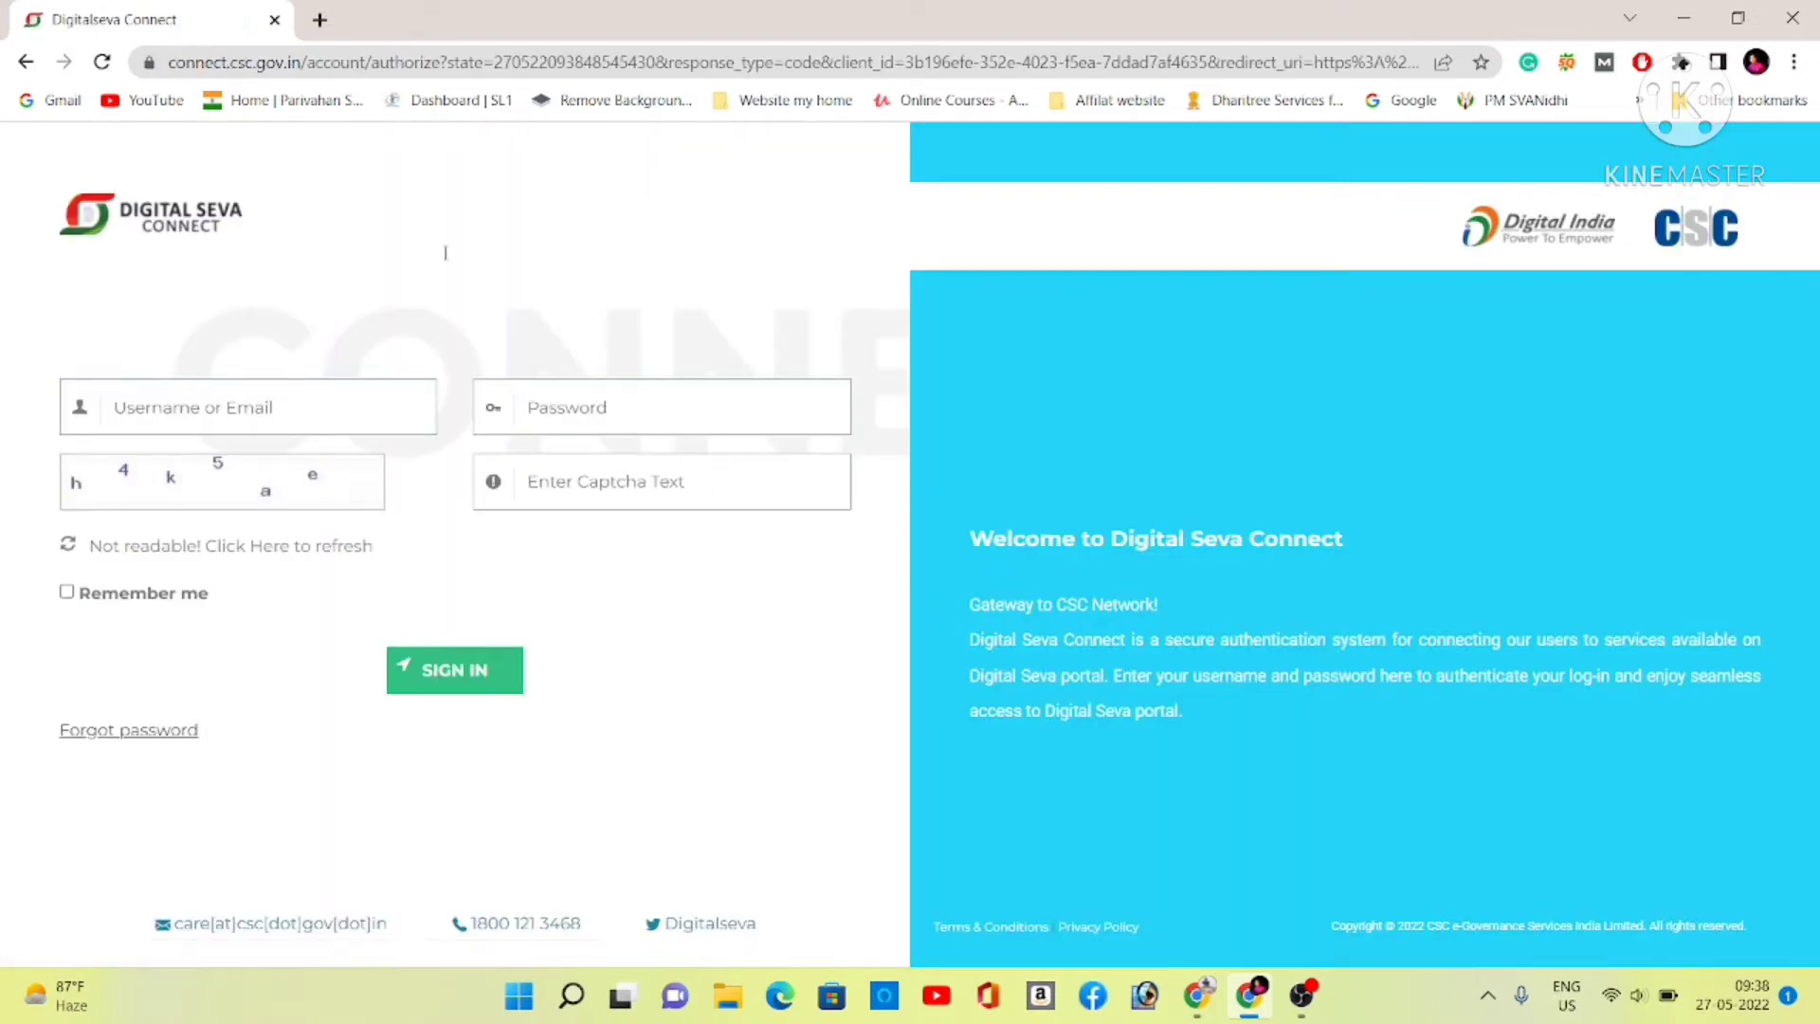
Sign in to Digital Seva Connect with the saved username and password plus the captcha text.
click(253, 407)
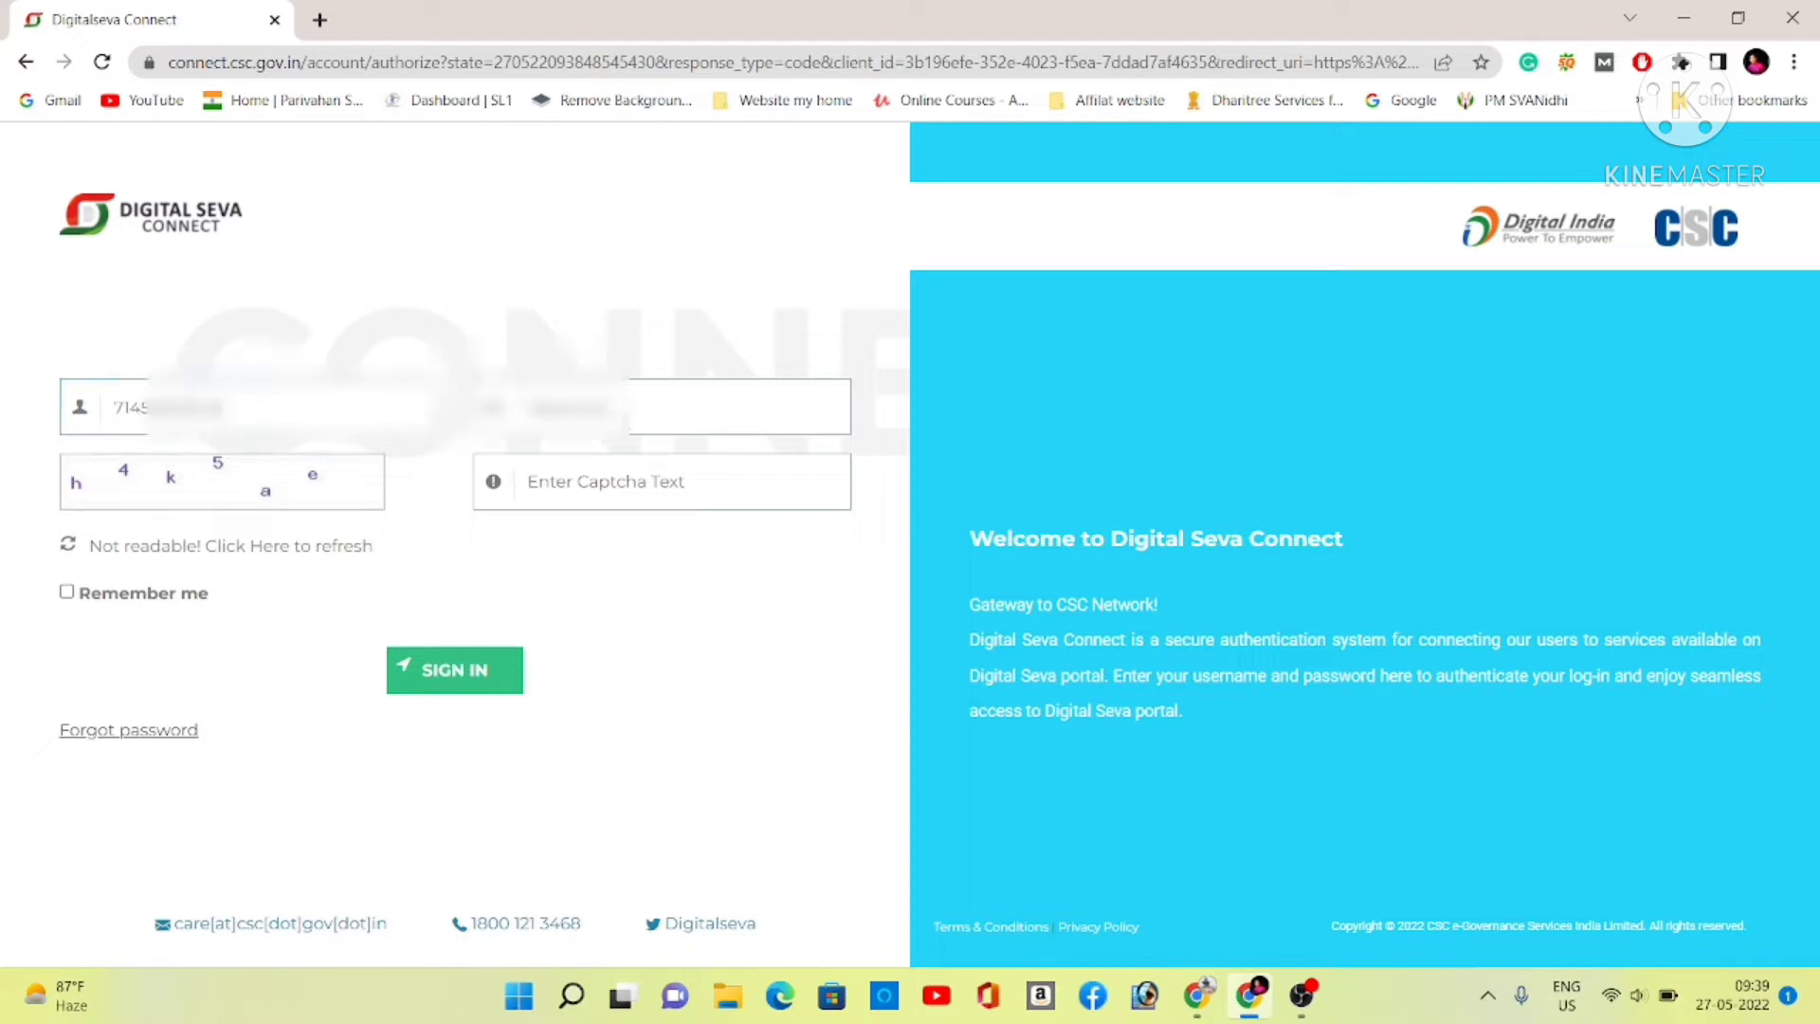
click(580, 478)
text(h4k5ae)
click(447, 670)
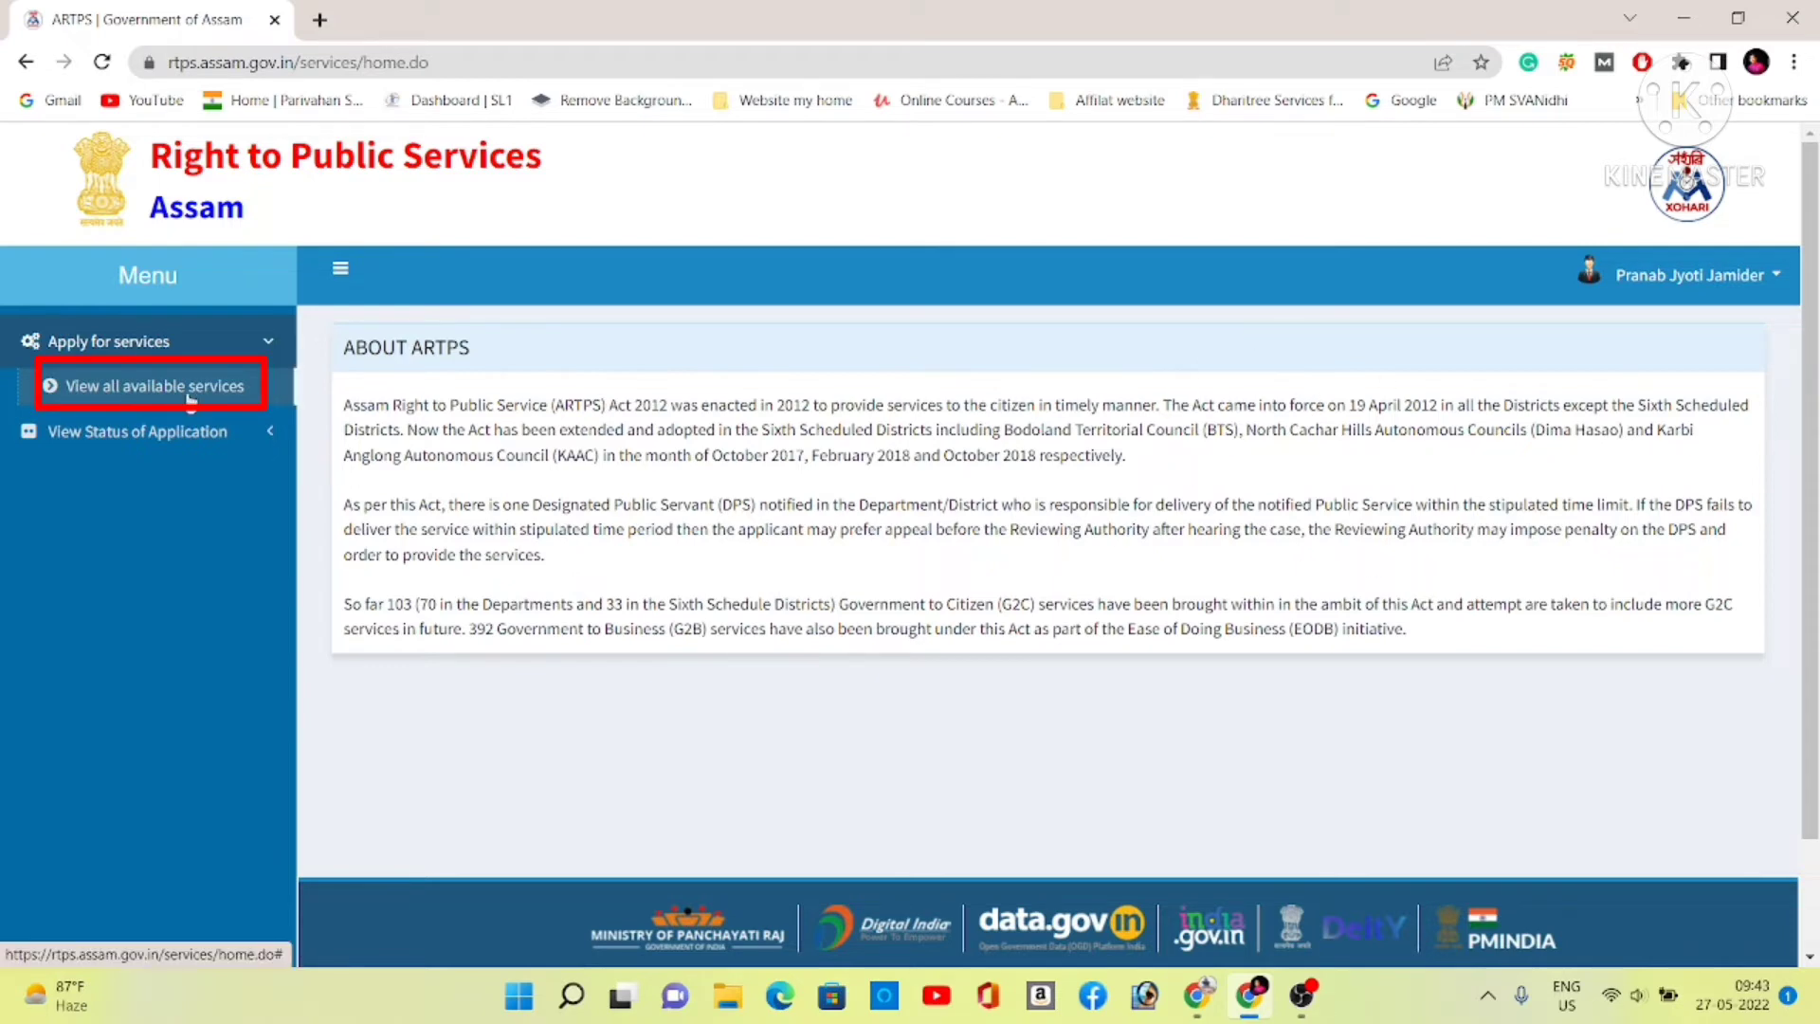
Filter the services list with 'emp' and open Re-registration of employment seeker in Employment Exchange.
click(197, 396)
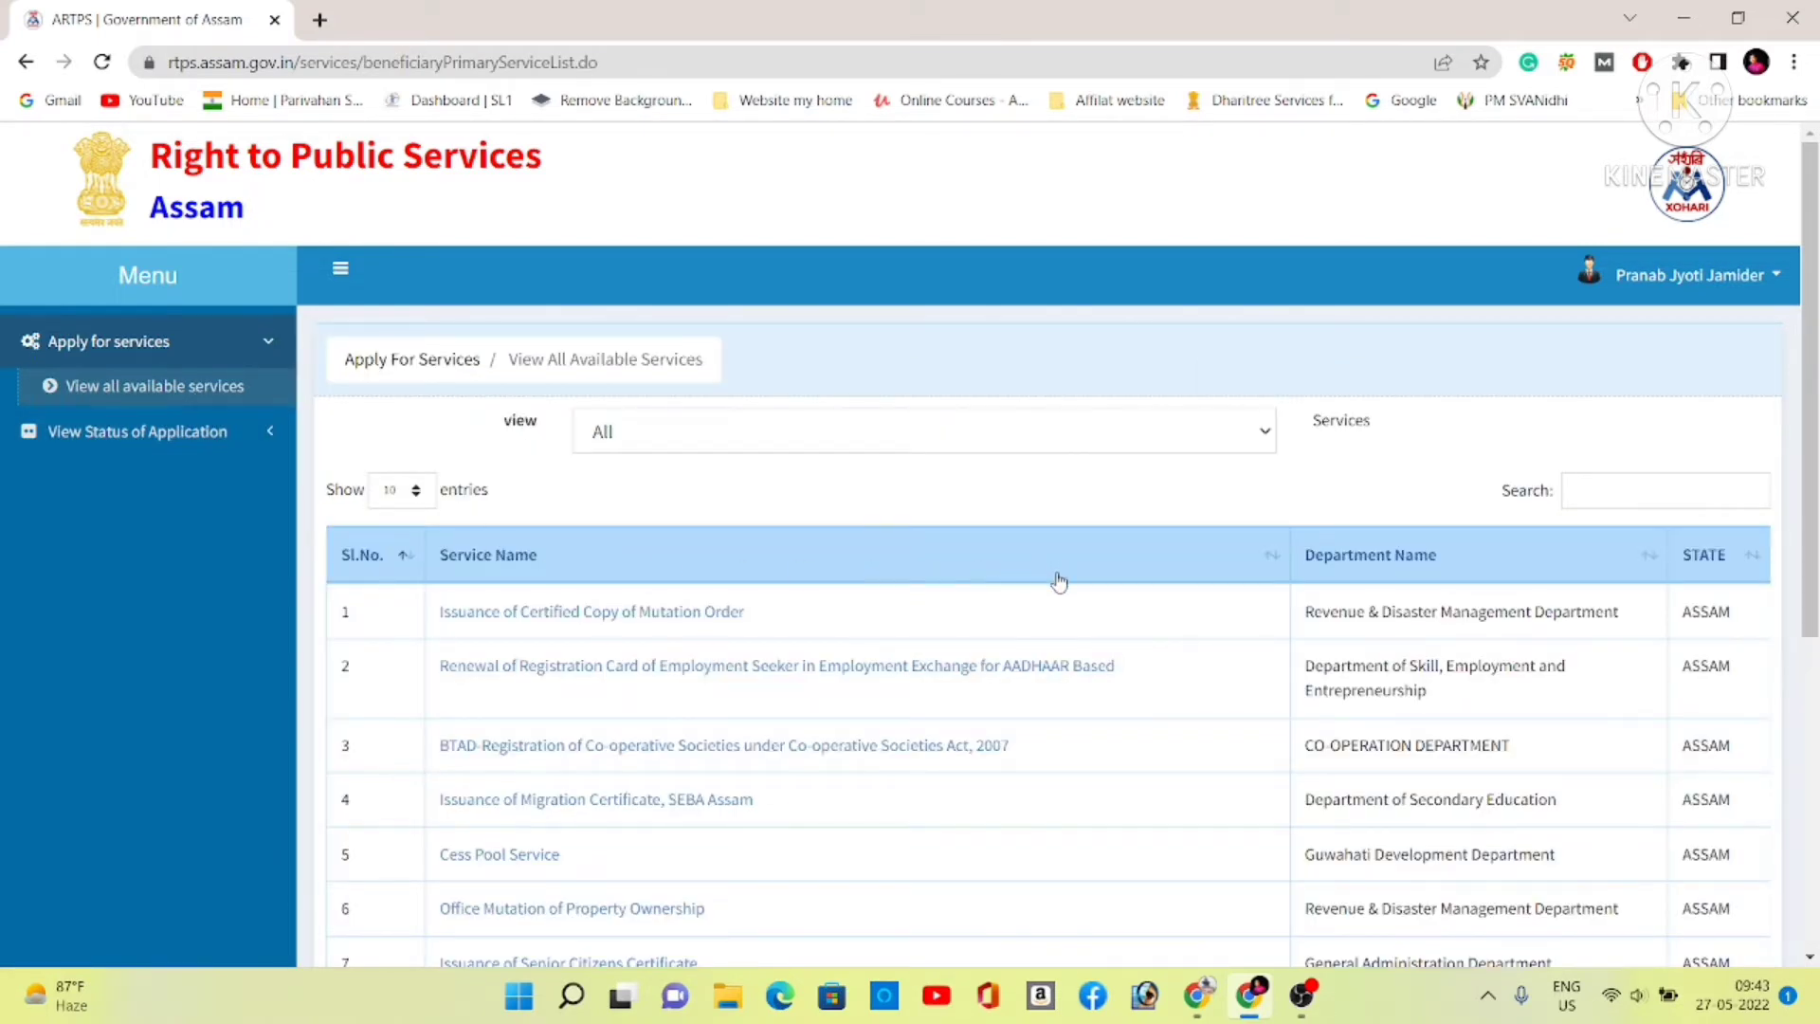
scroll(1060, 590, down, 1)
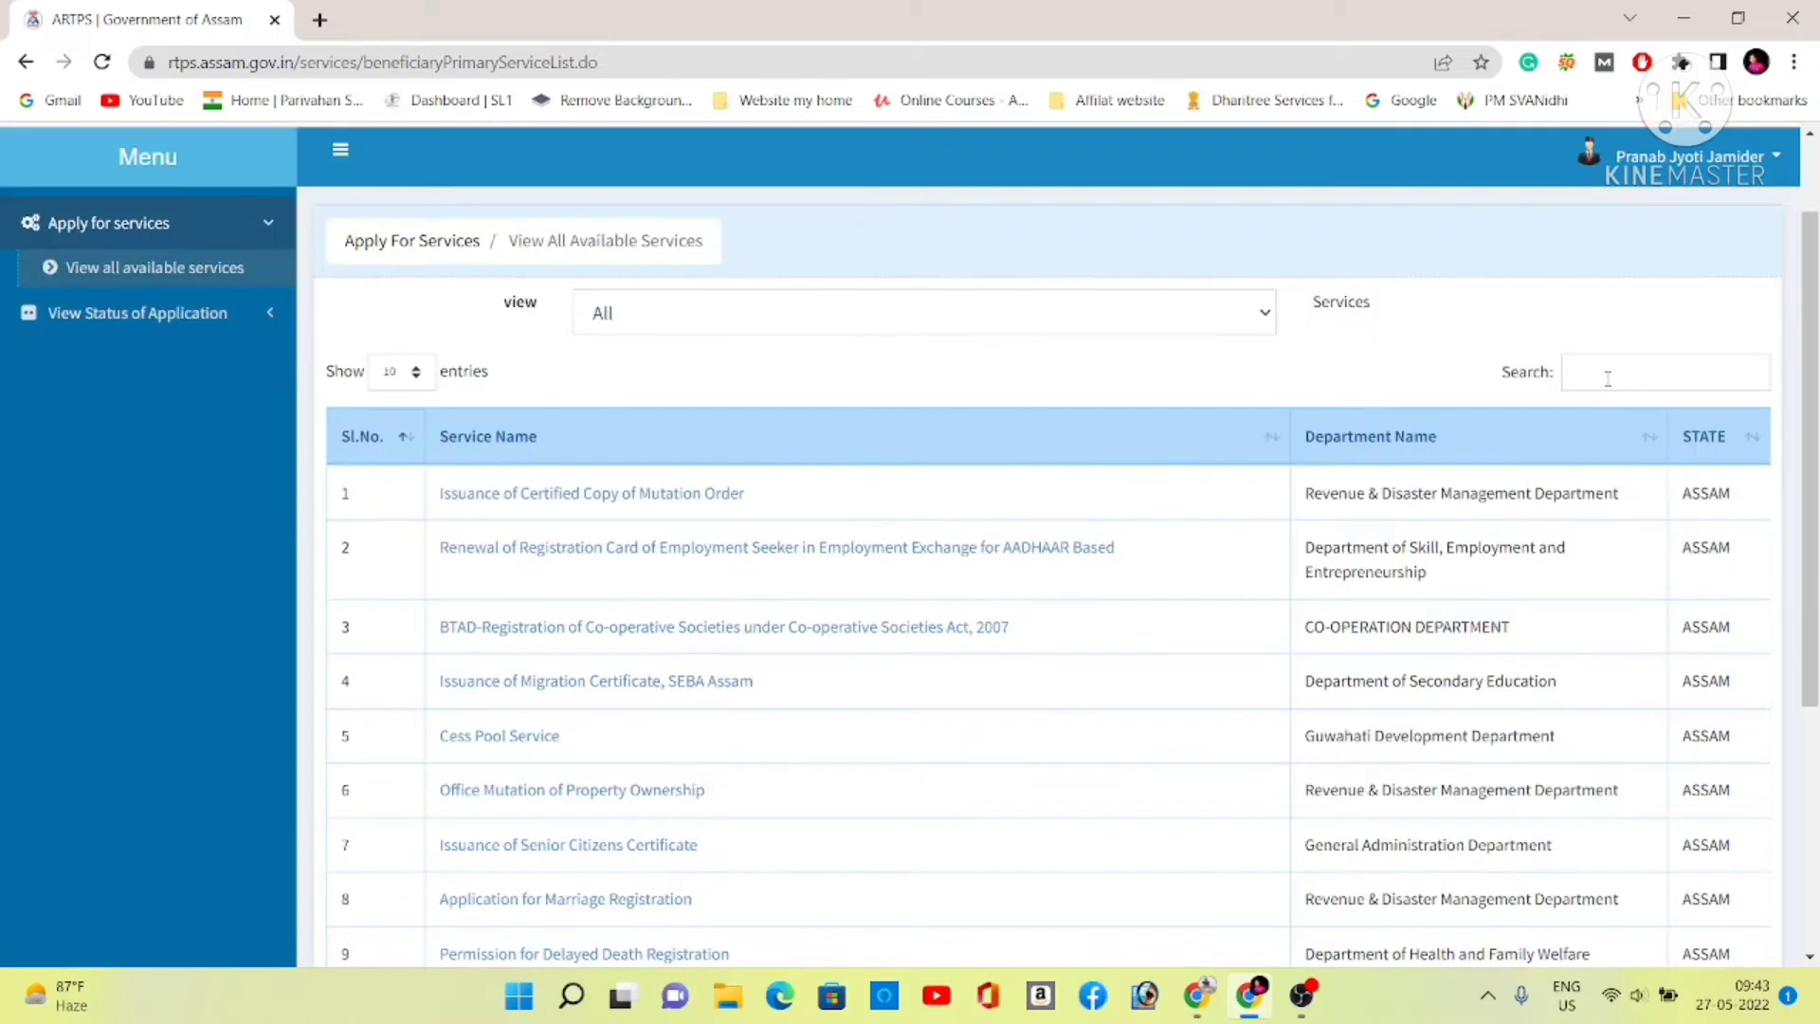
click(1605, 374)
text(e)
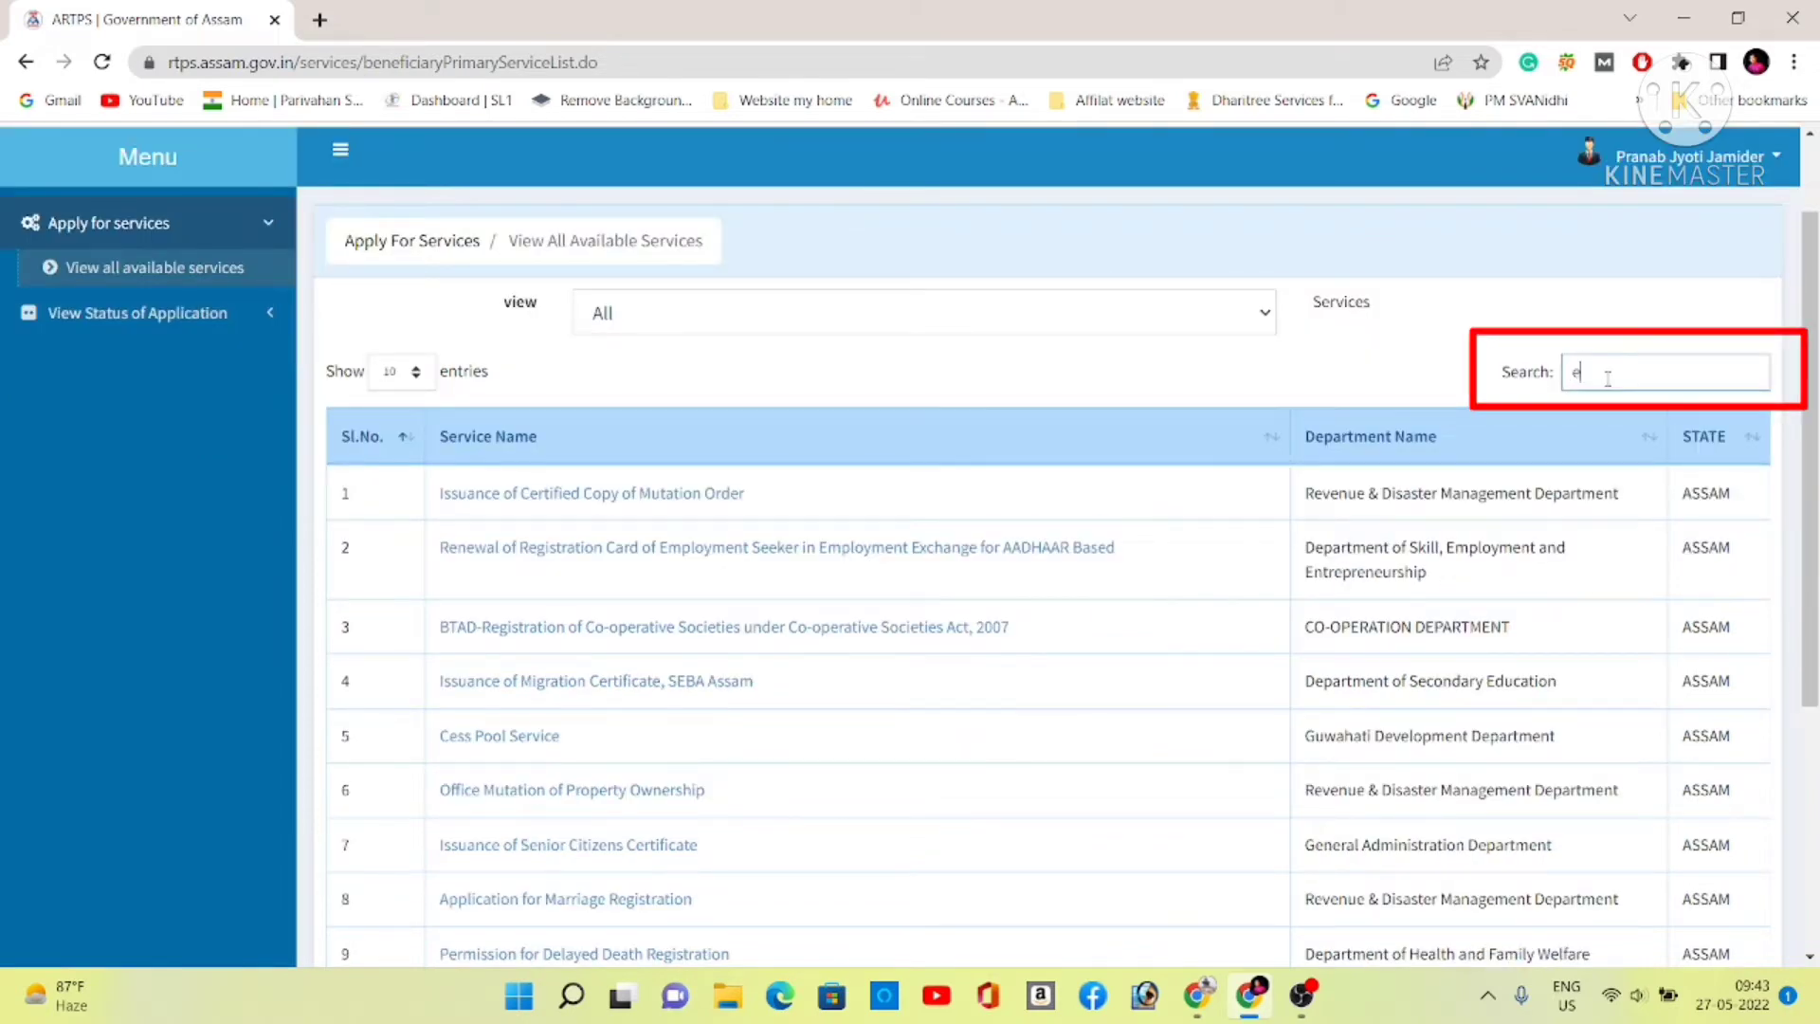
text(mp)
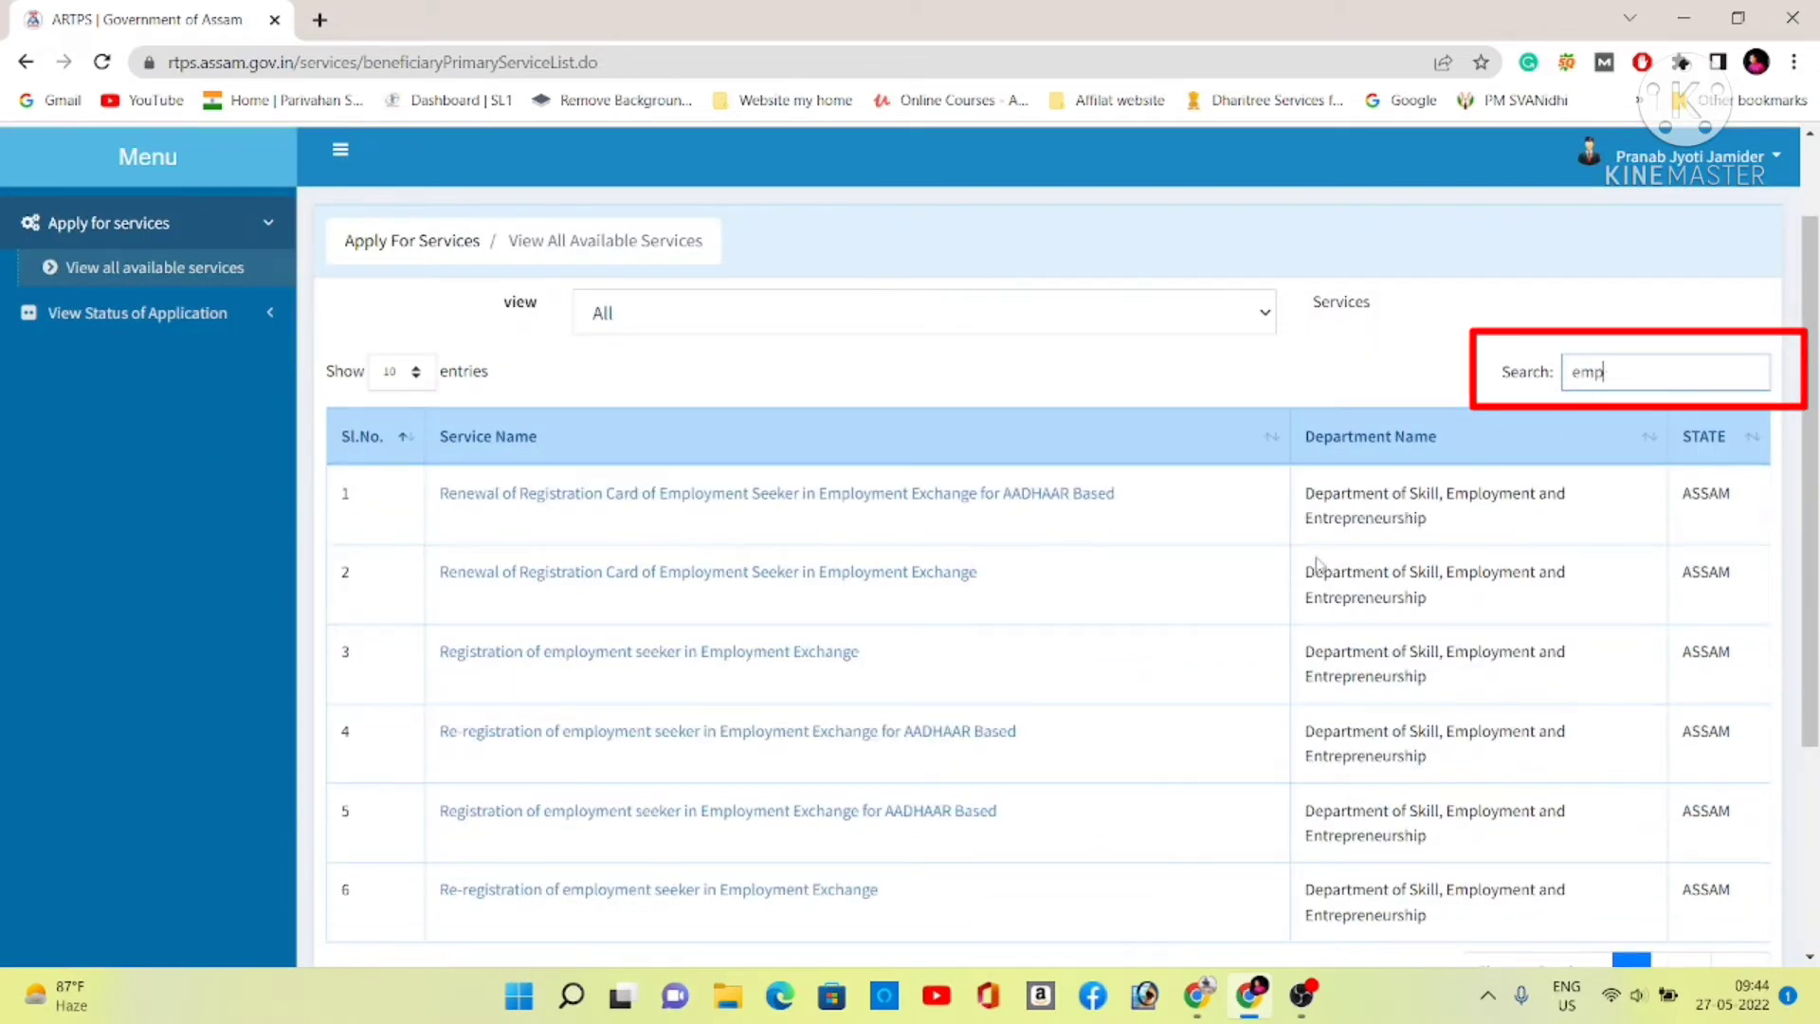
scroll(996, 777, down, 1)
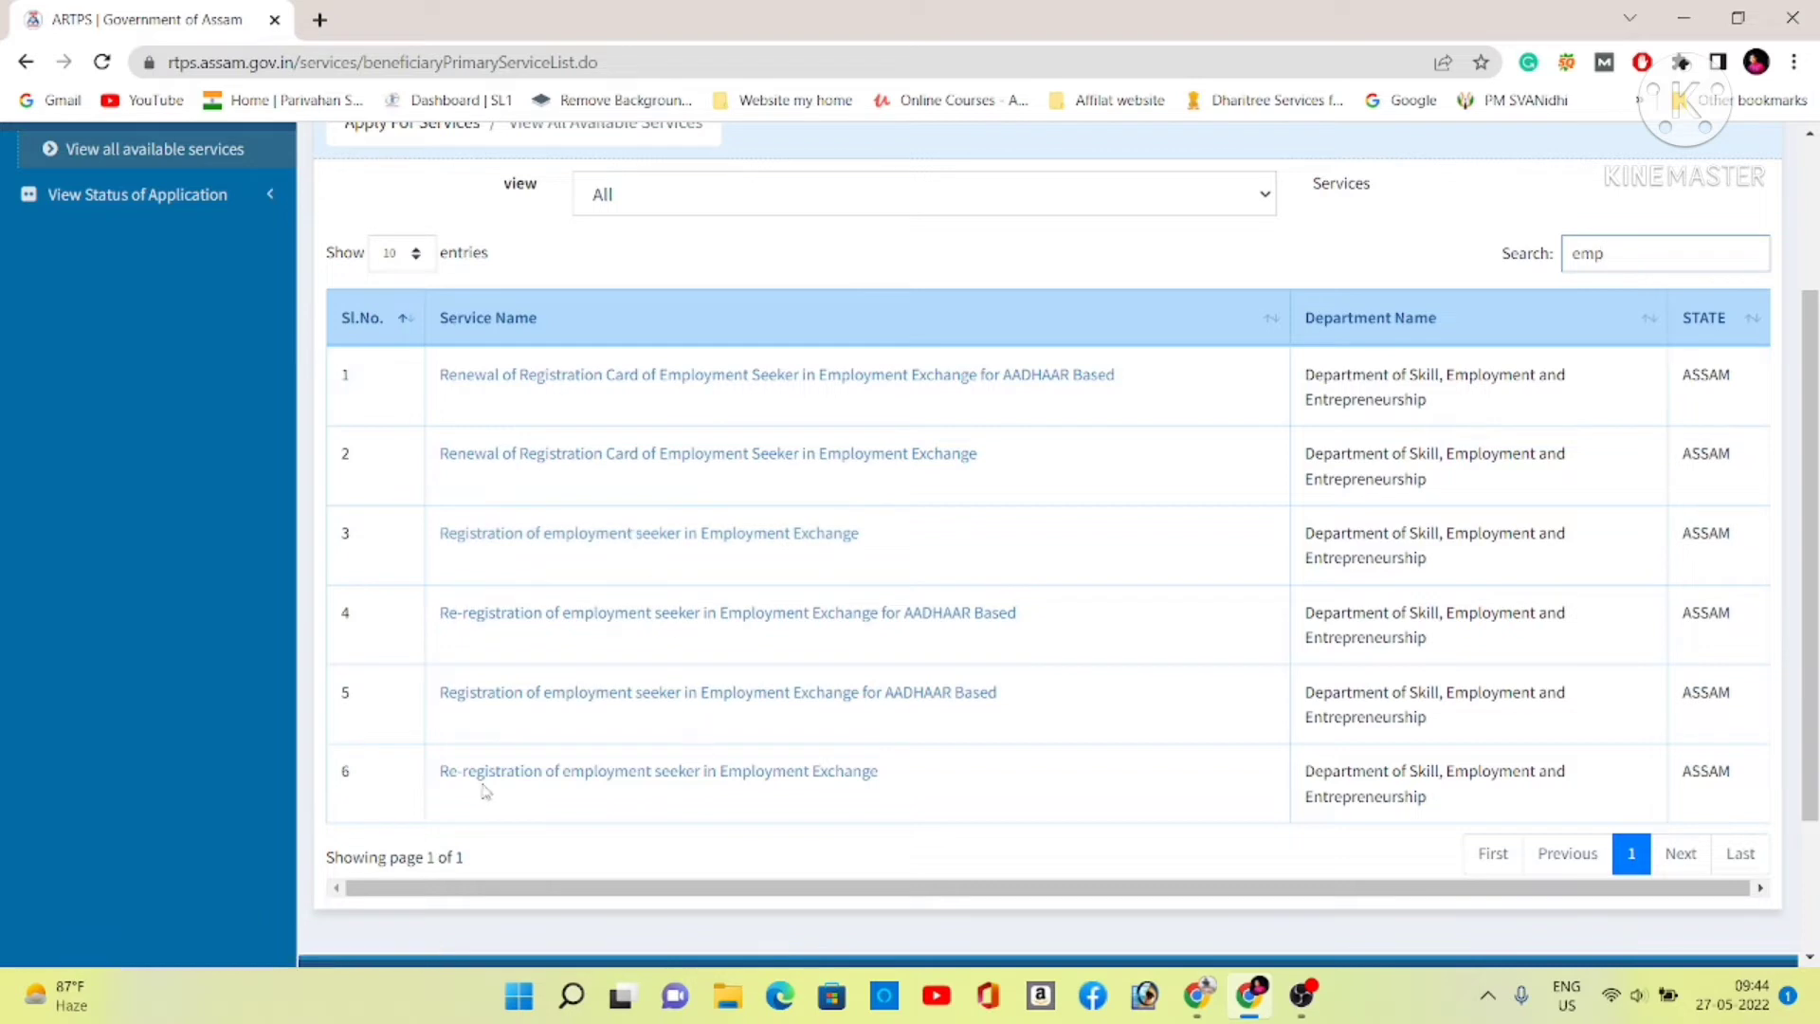
click(622, 614)
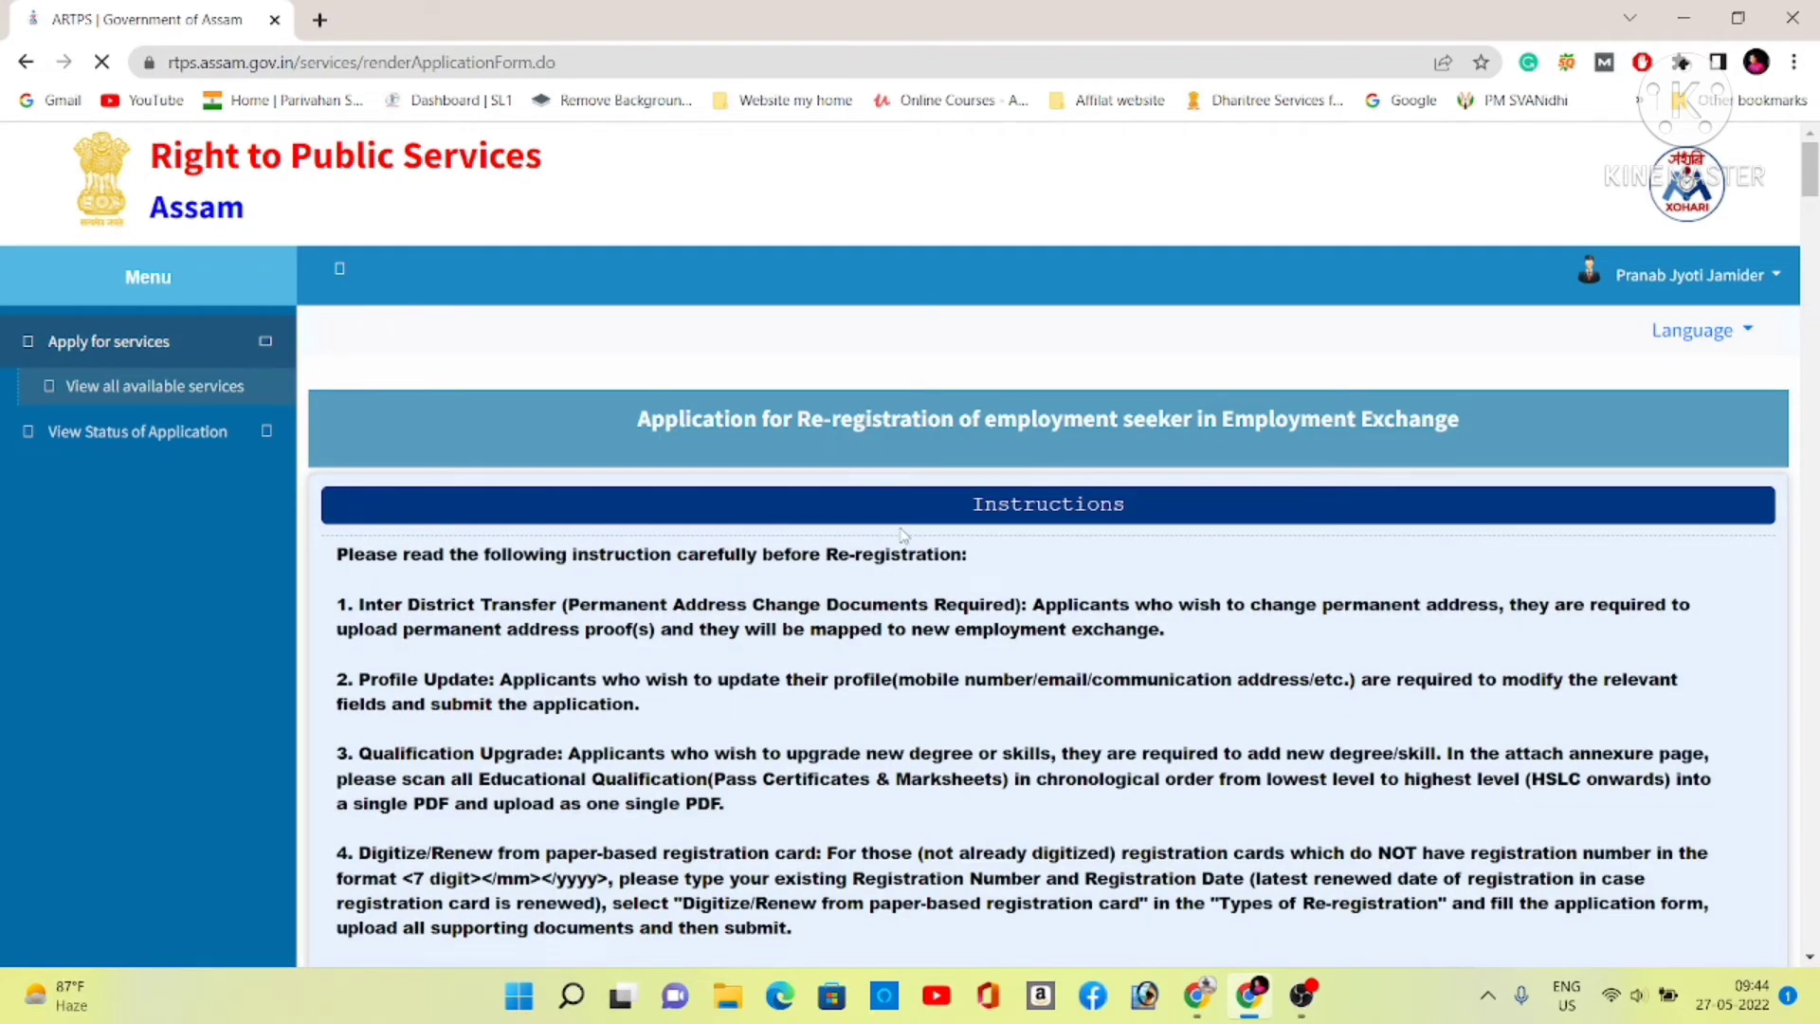
Choose Employment Exchange Koliabor, registered Offline, with registration date 11/05/2022.
scroll(842, 470, down, 15)
scroll(948, 604, down, 5)
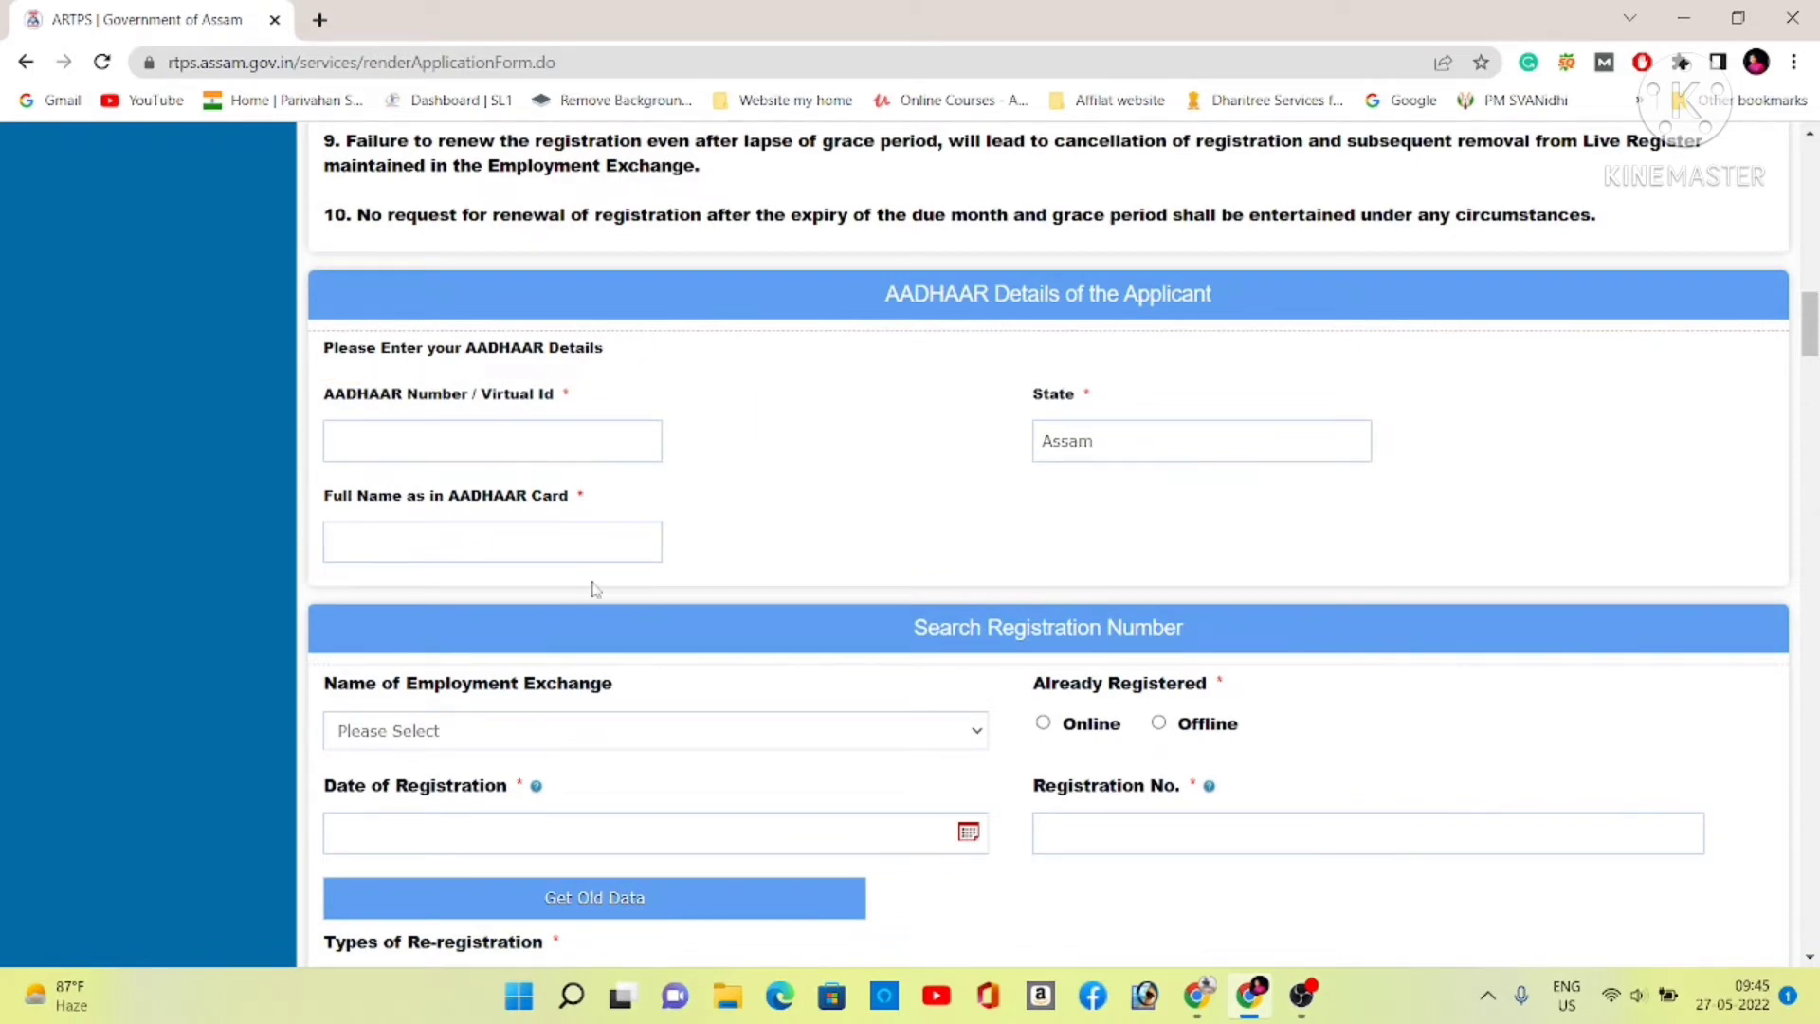
scroll(594, 589, down, 3)
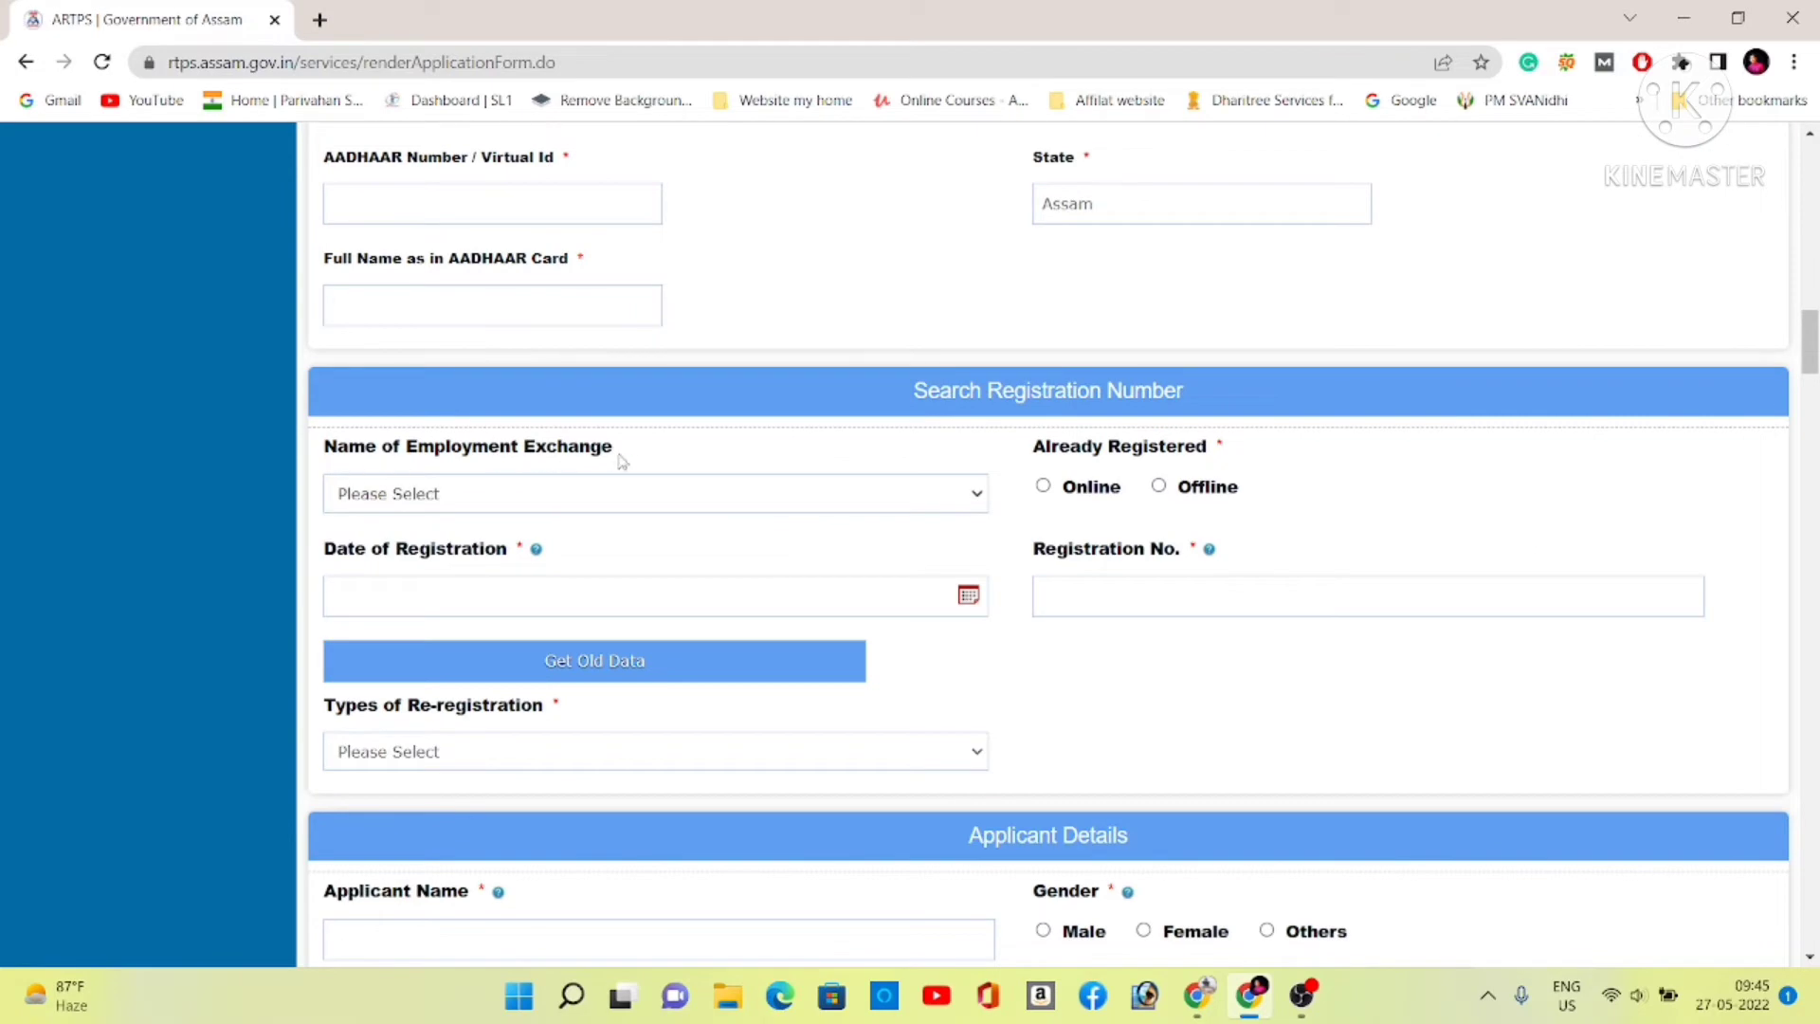
click(534, 502)
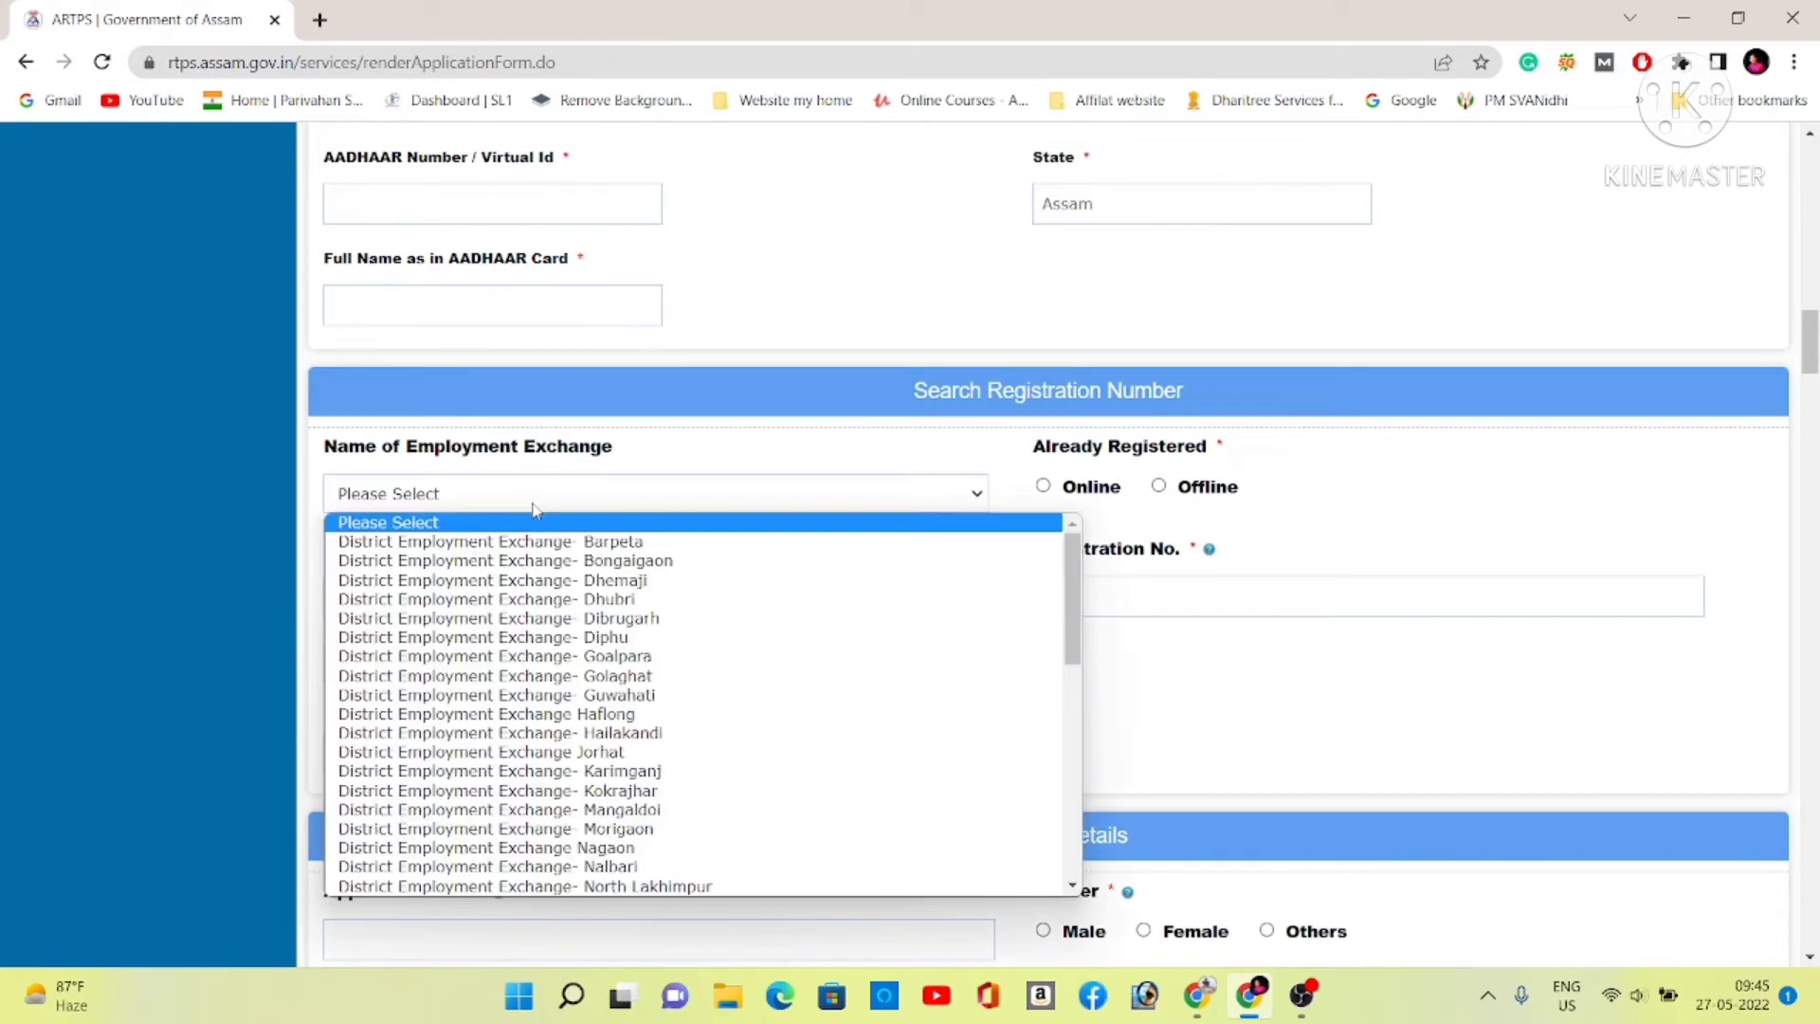
click(702, 741)
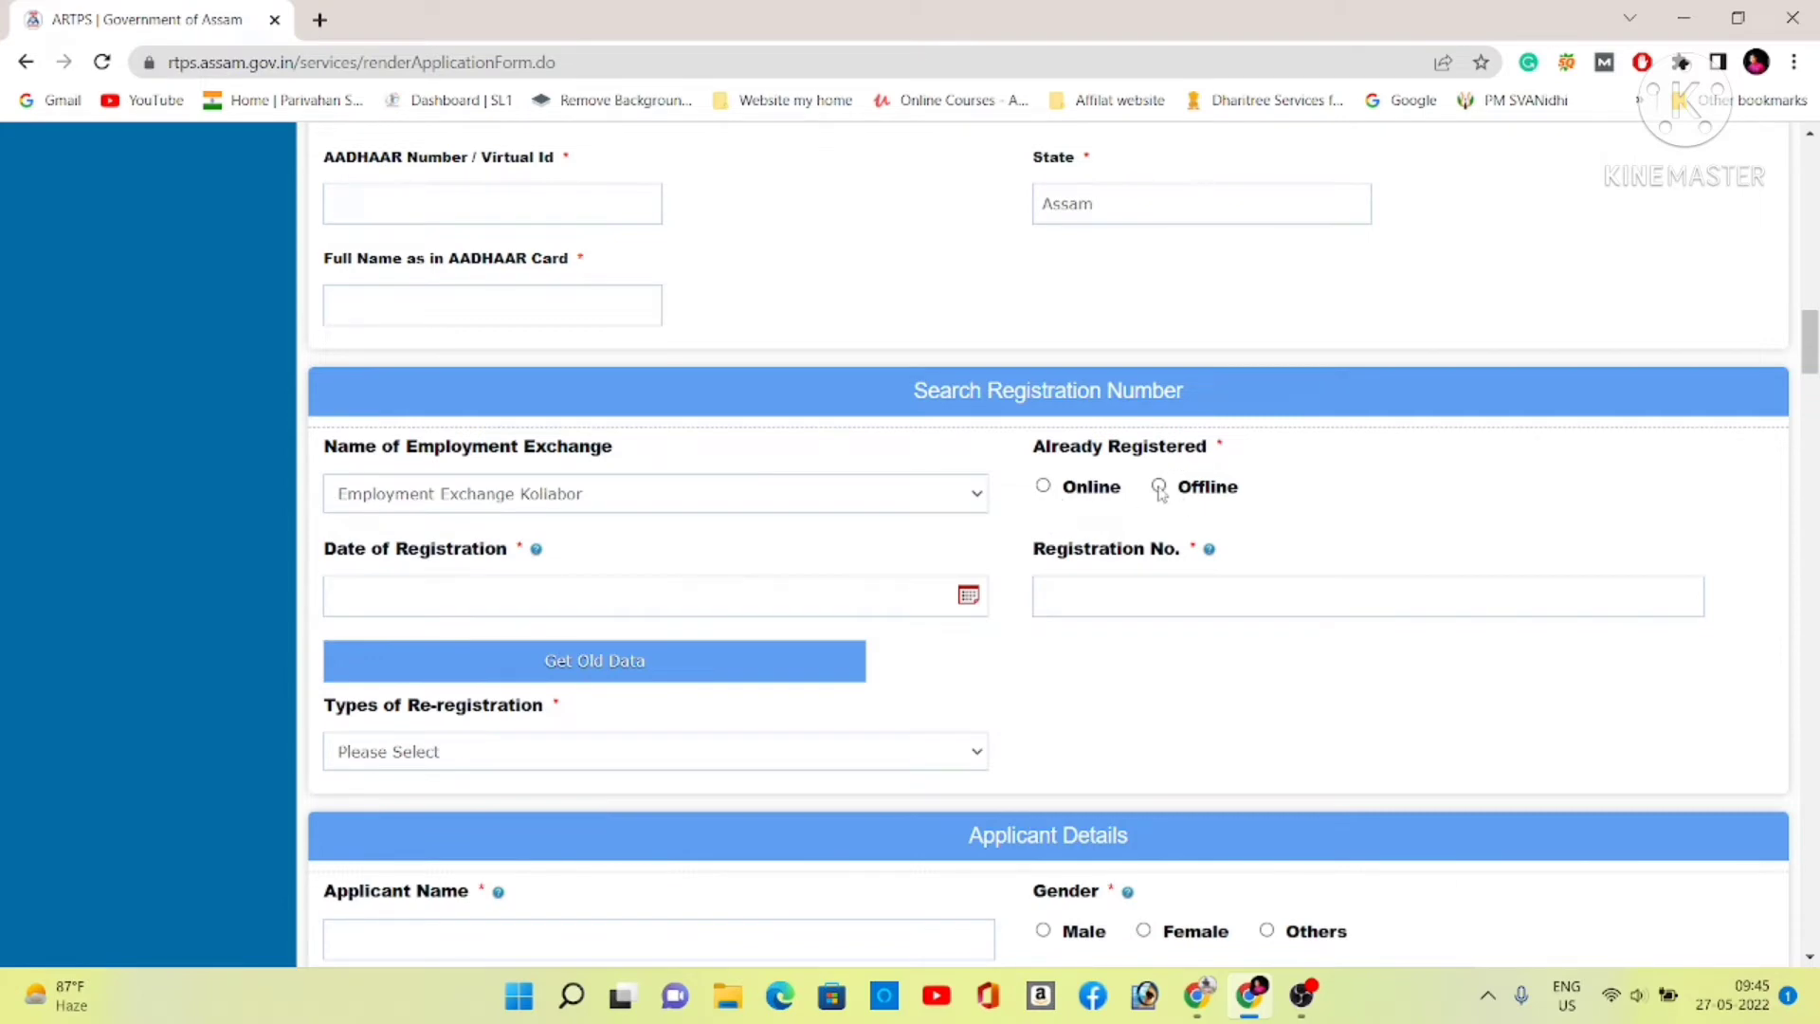
click(1159, 488)
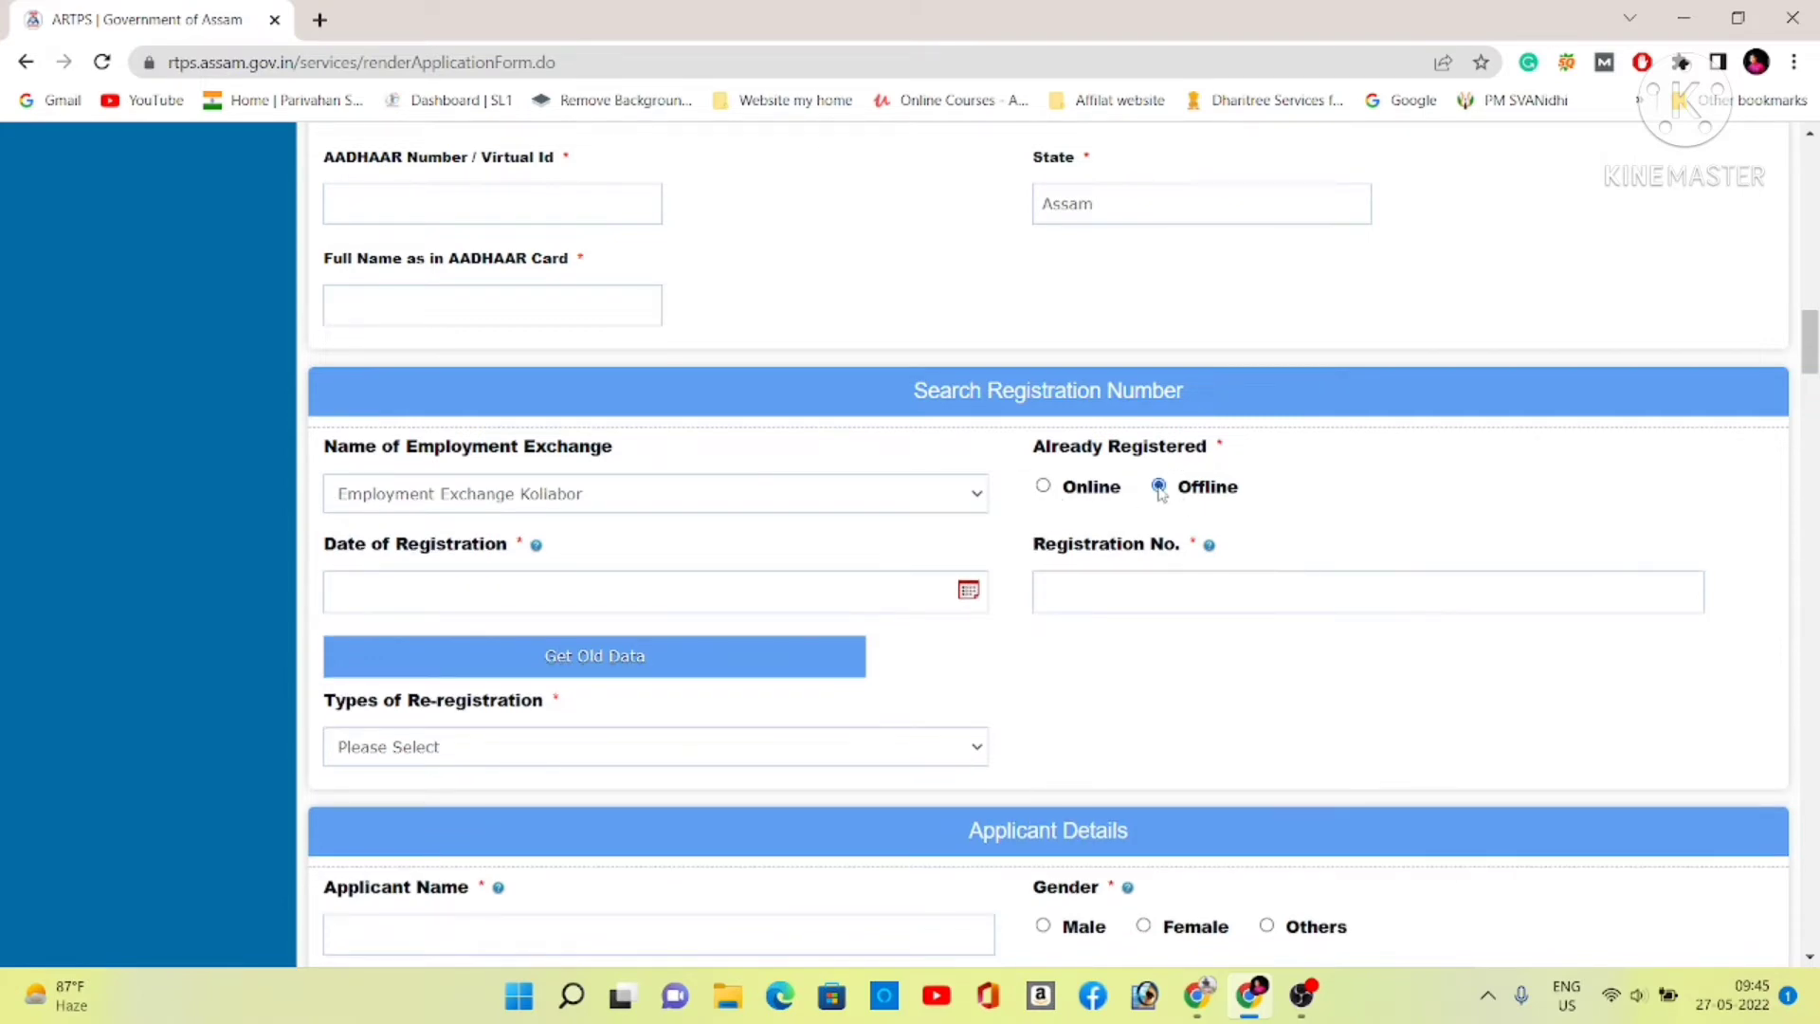
click(969, 591)
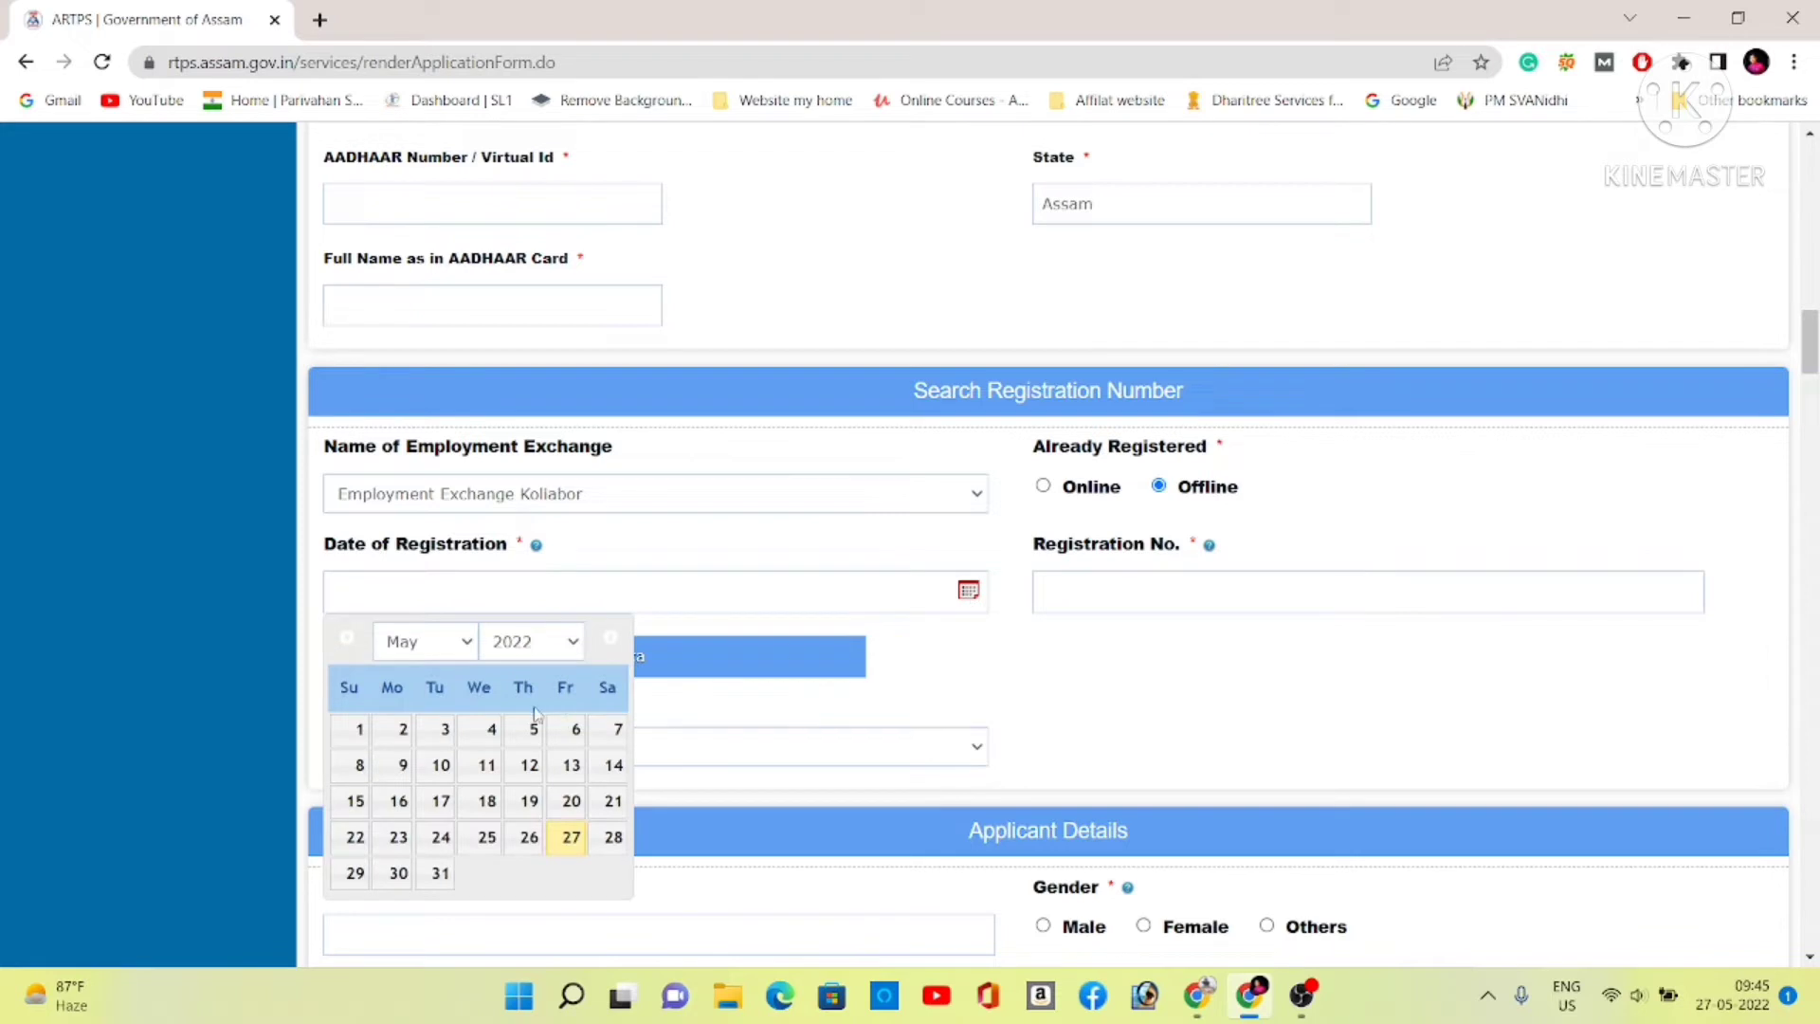
click(484, 768)
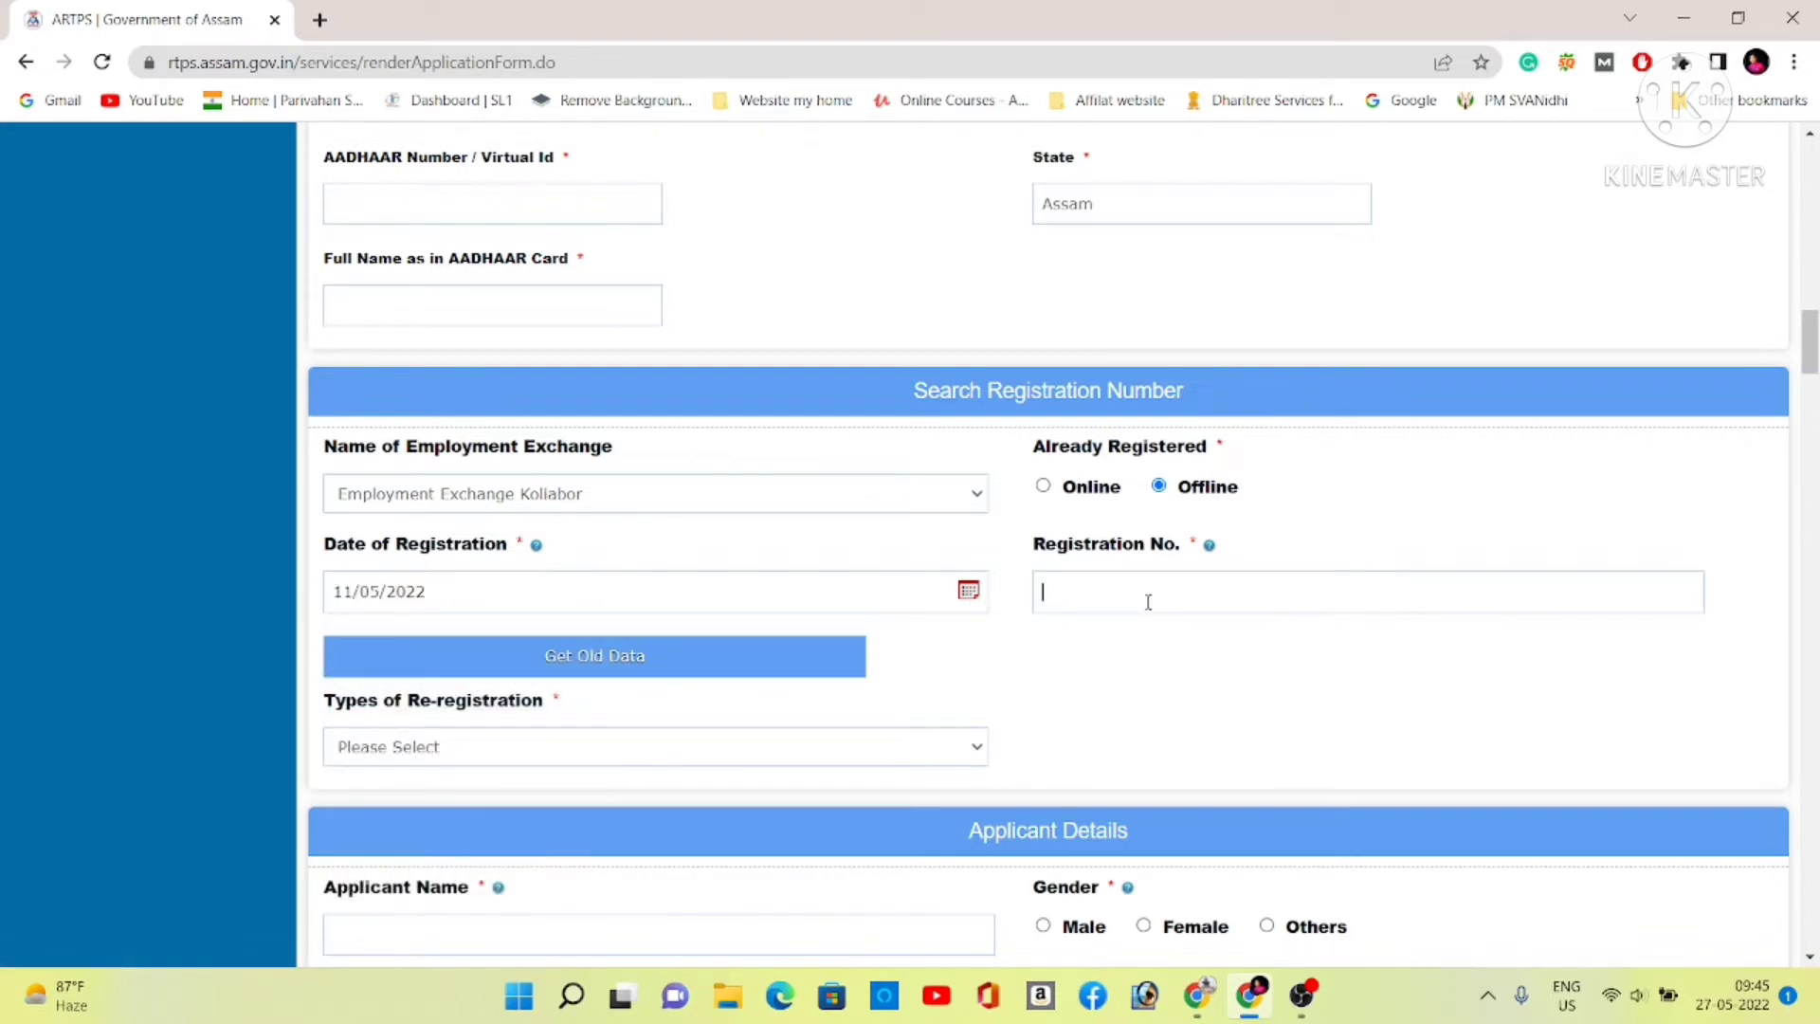
Set the re-registration type to Digitize/Renew from paper-based registration card.
scroll(1098, 632, down, 3)
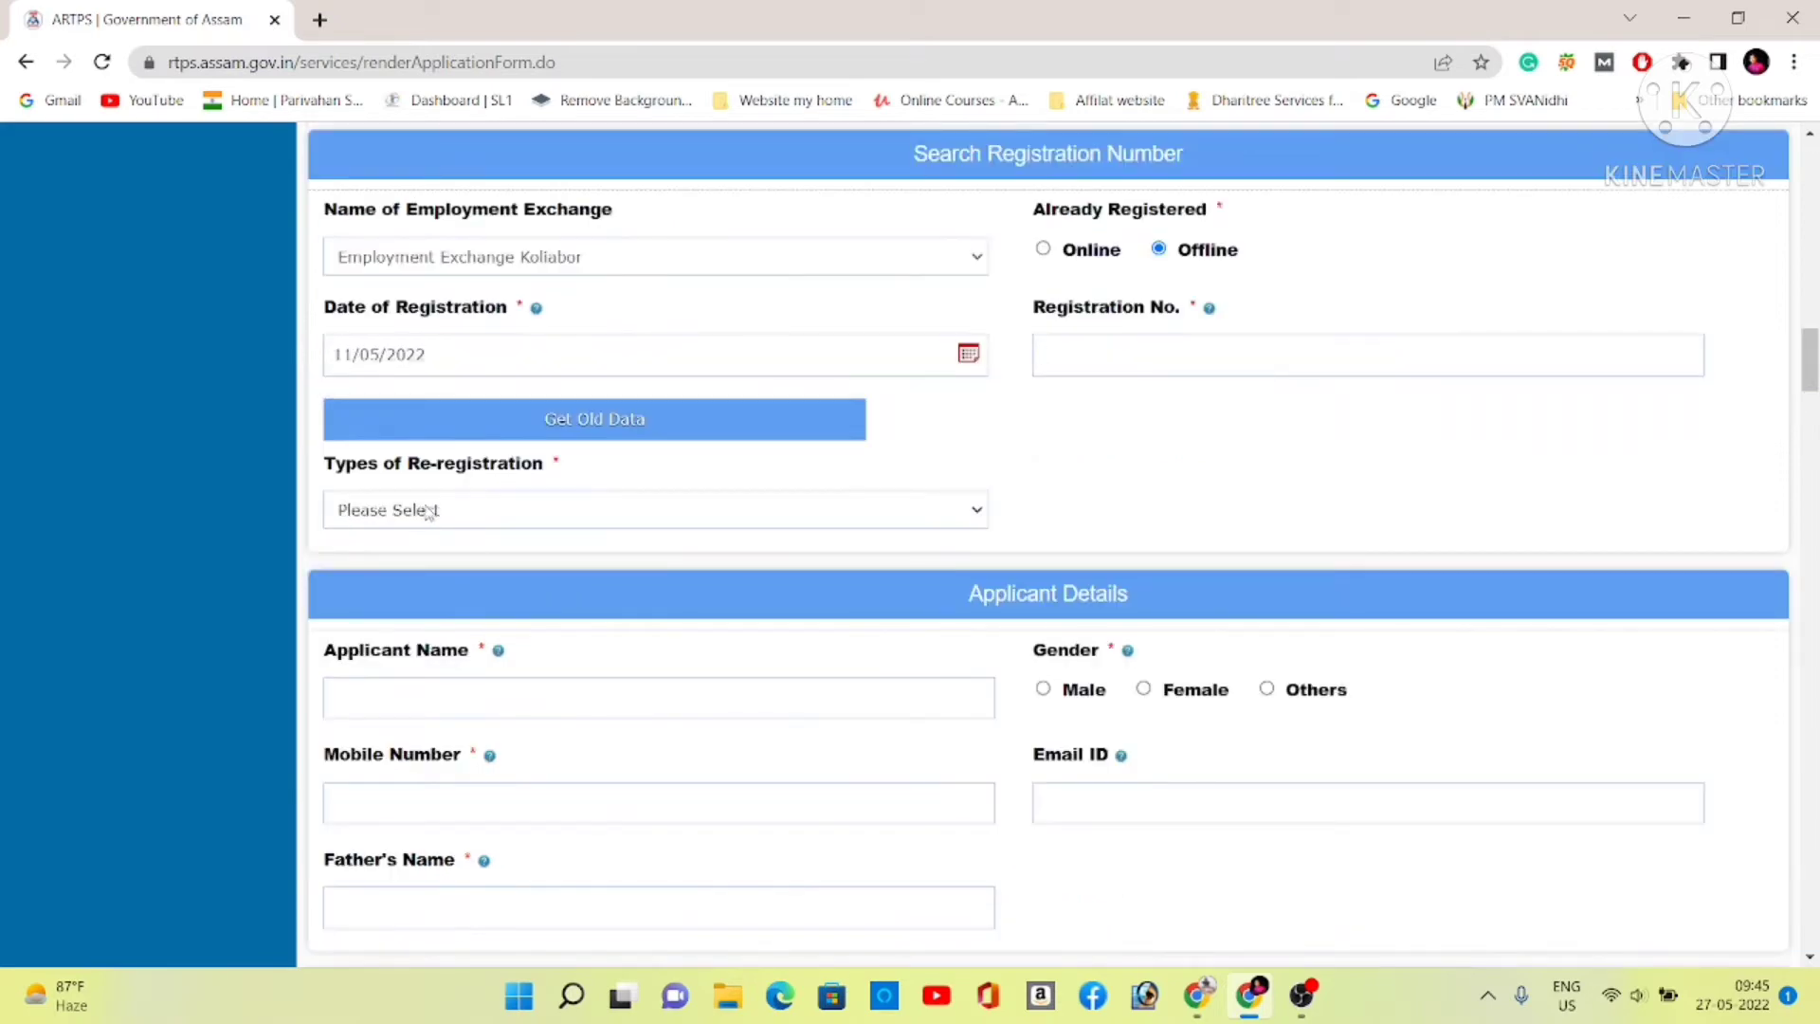
click(503, 512)
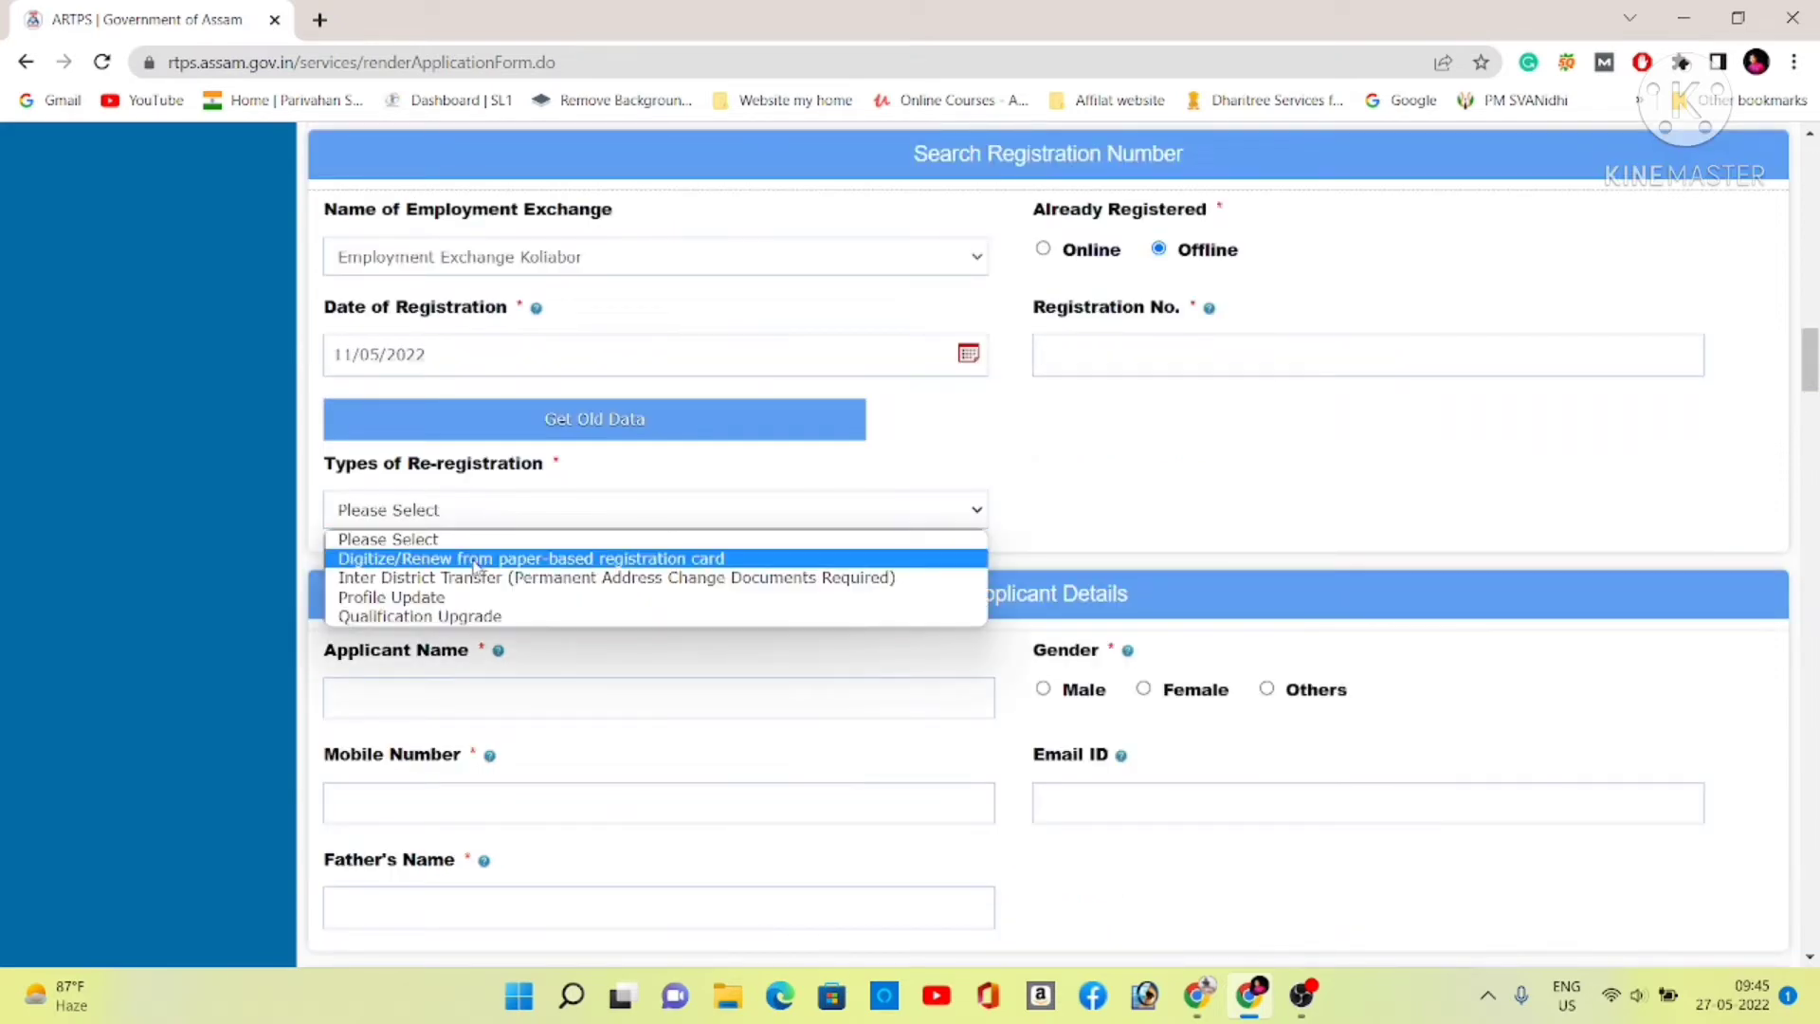
click(361, 569)
scroll(557, 573, down, 1)
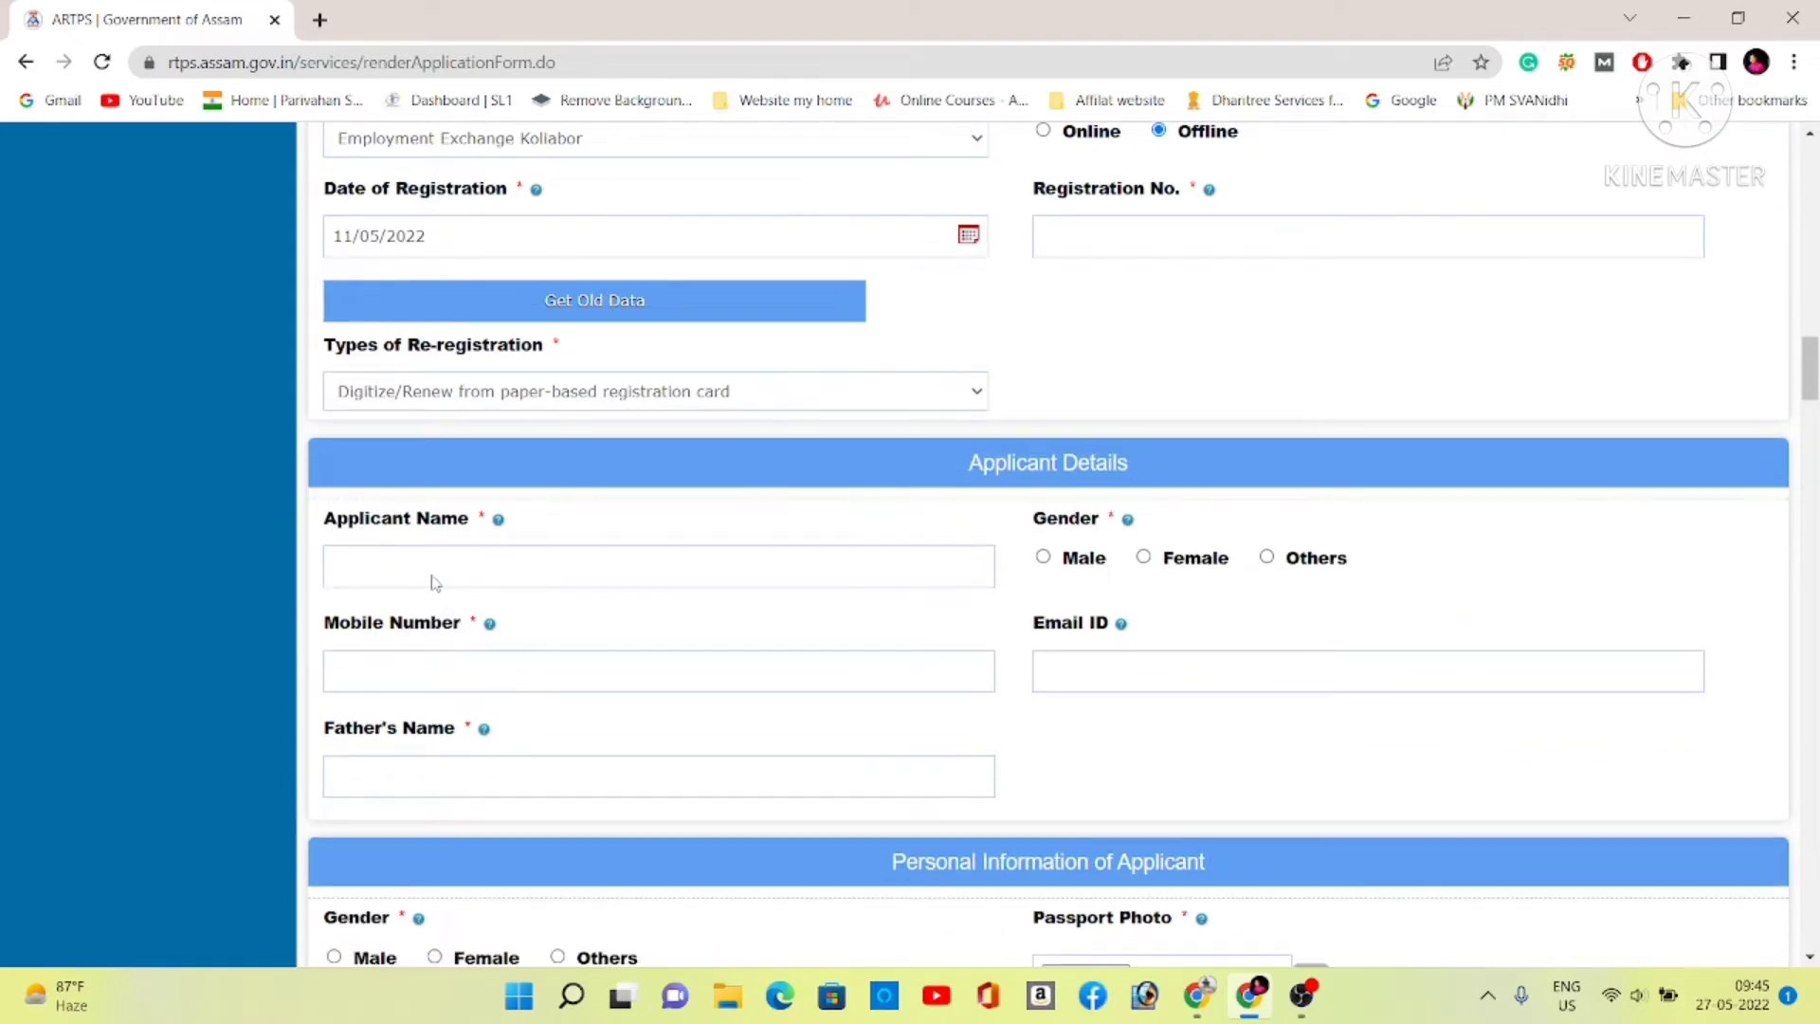
scroll(461, 583, down, 1)
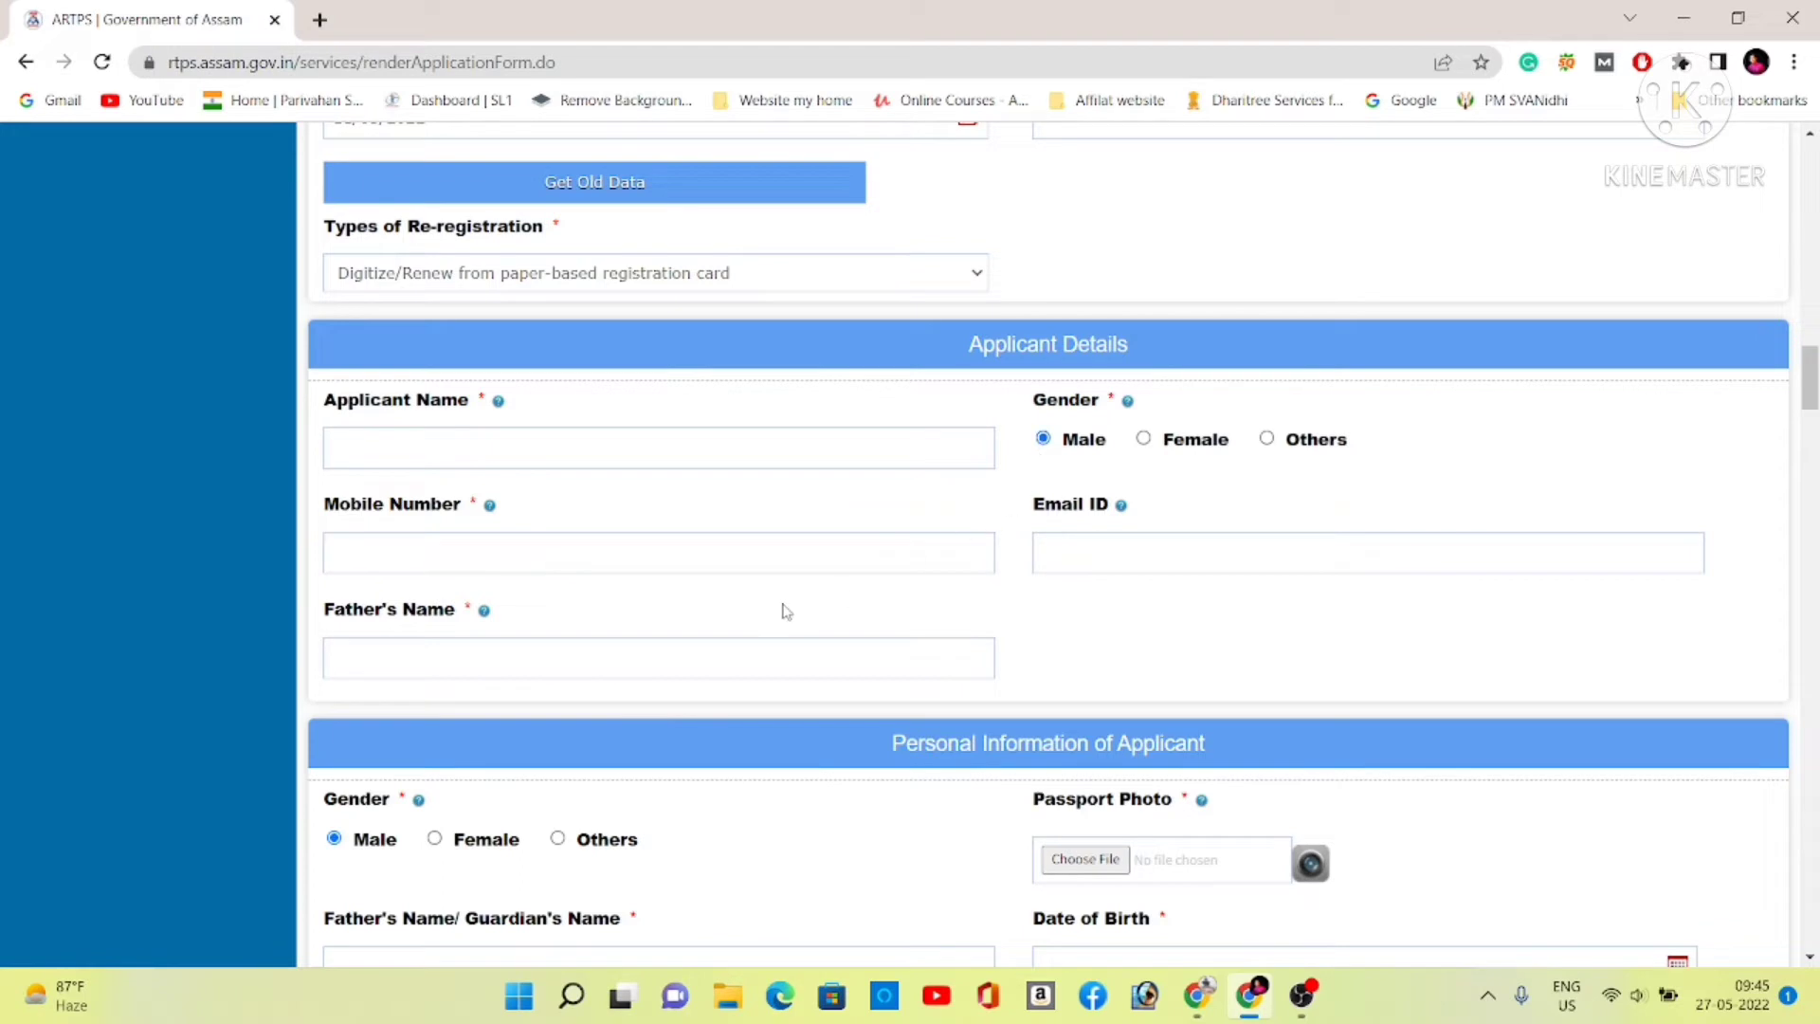
scroll(1087, 549, down, 1)
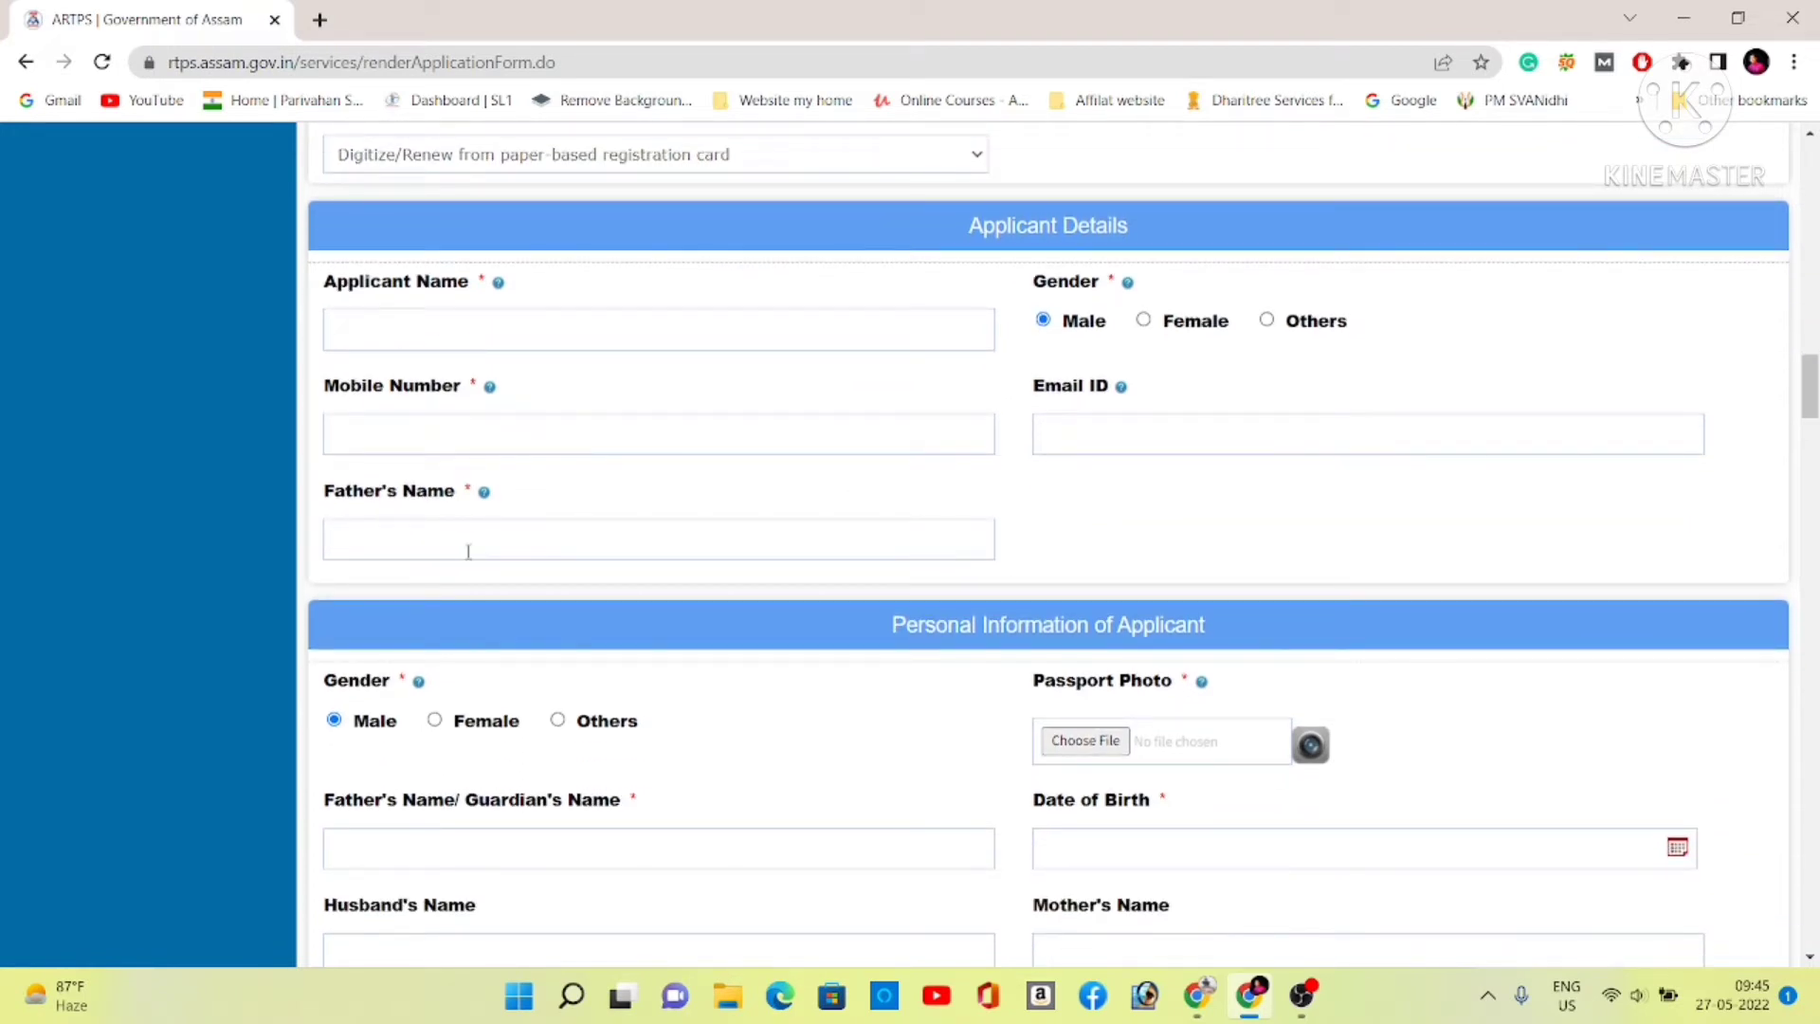
scroll(947, 540, down, 1)
triple_click(1229, 512)
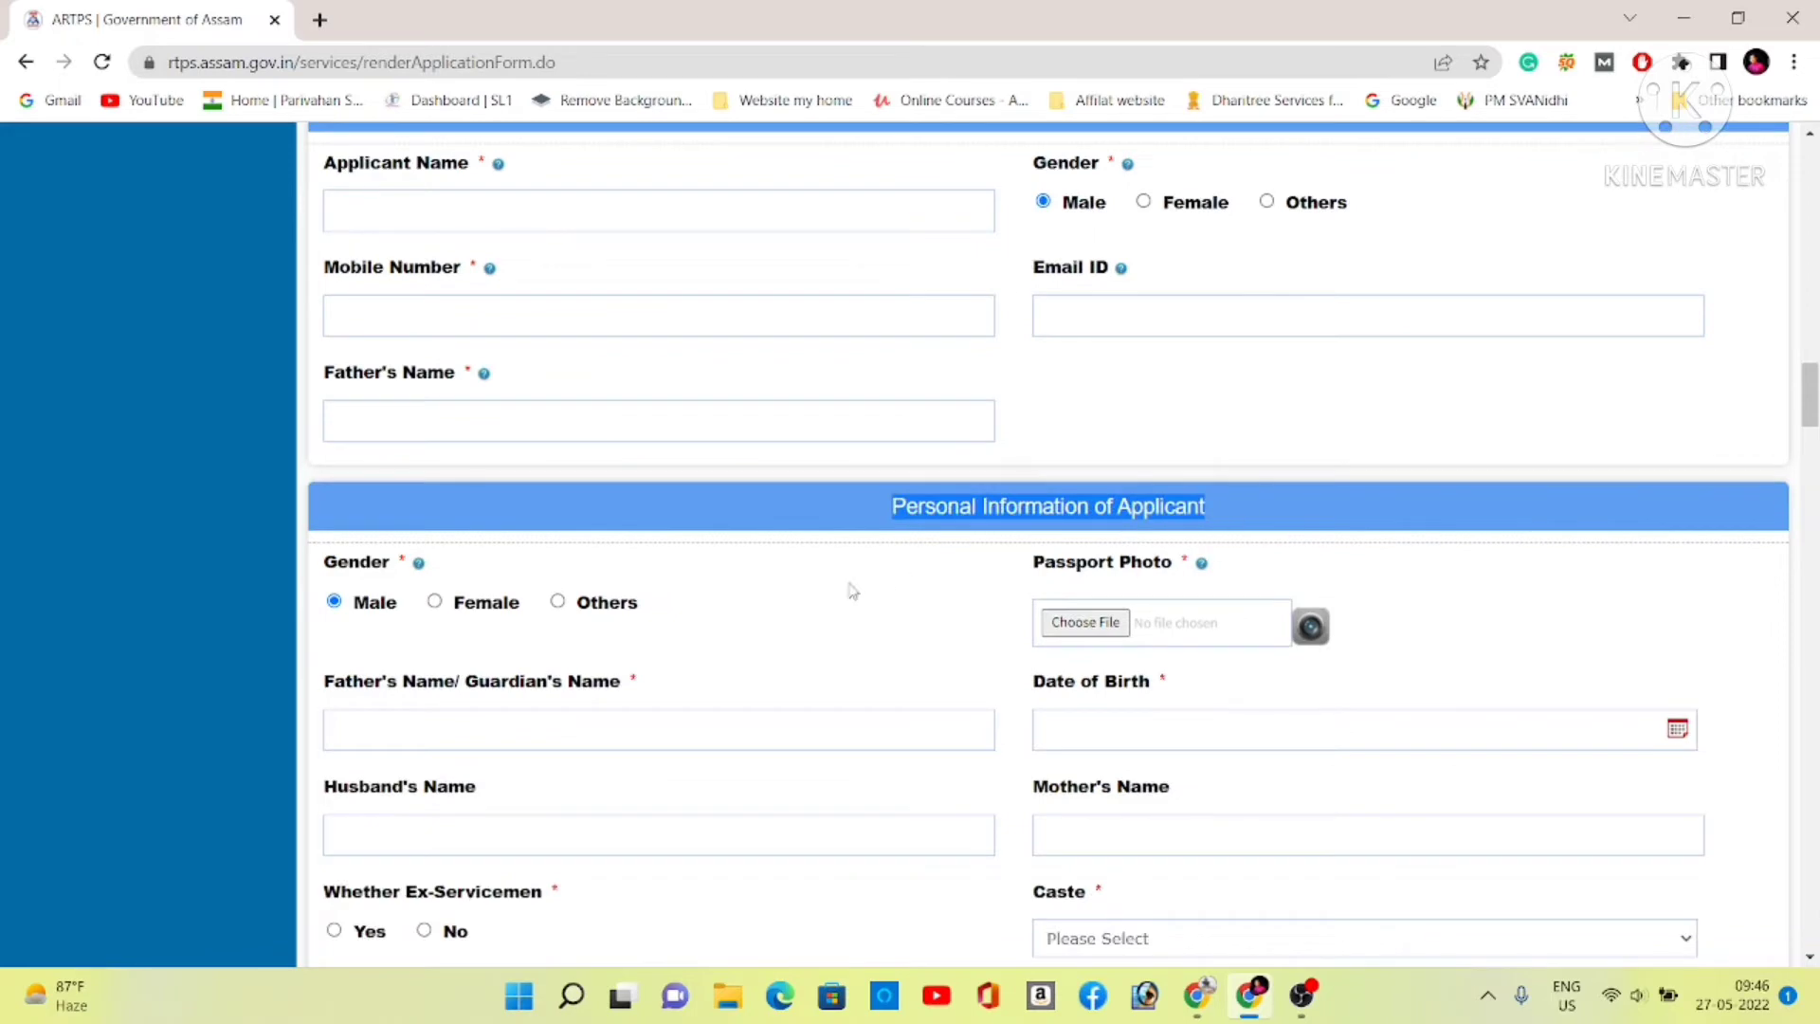
scroll(784, 595, down, 1)
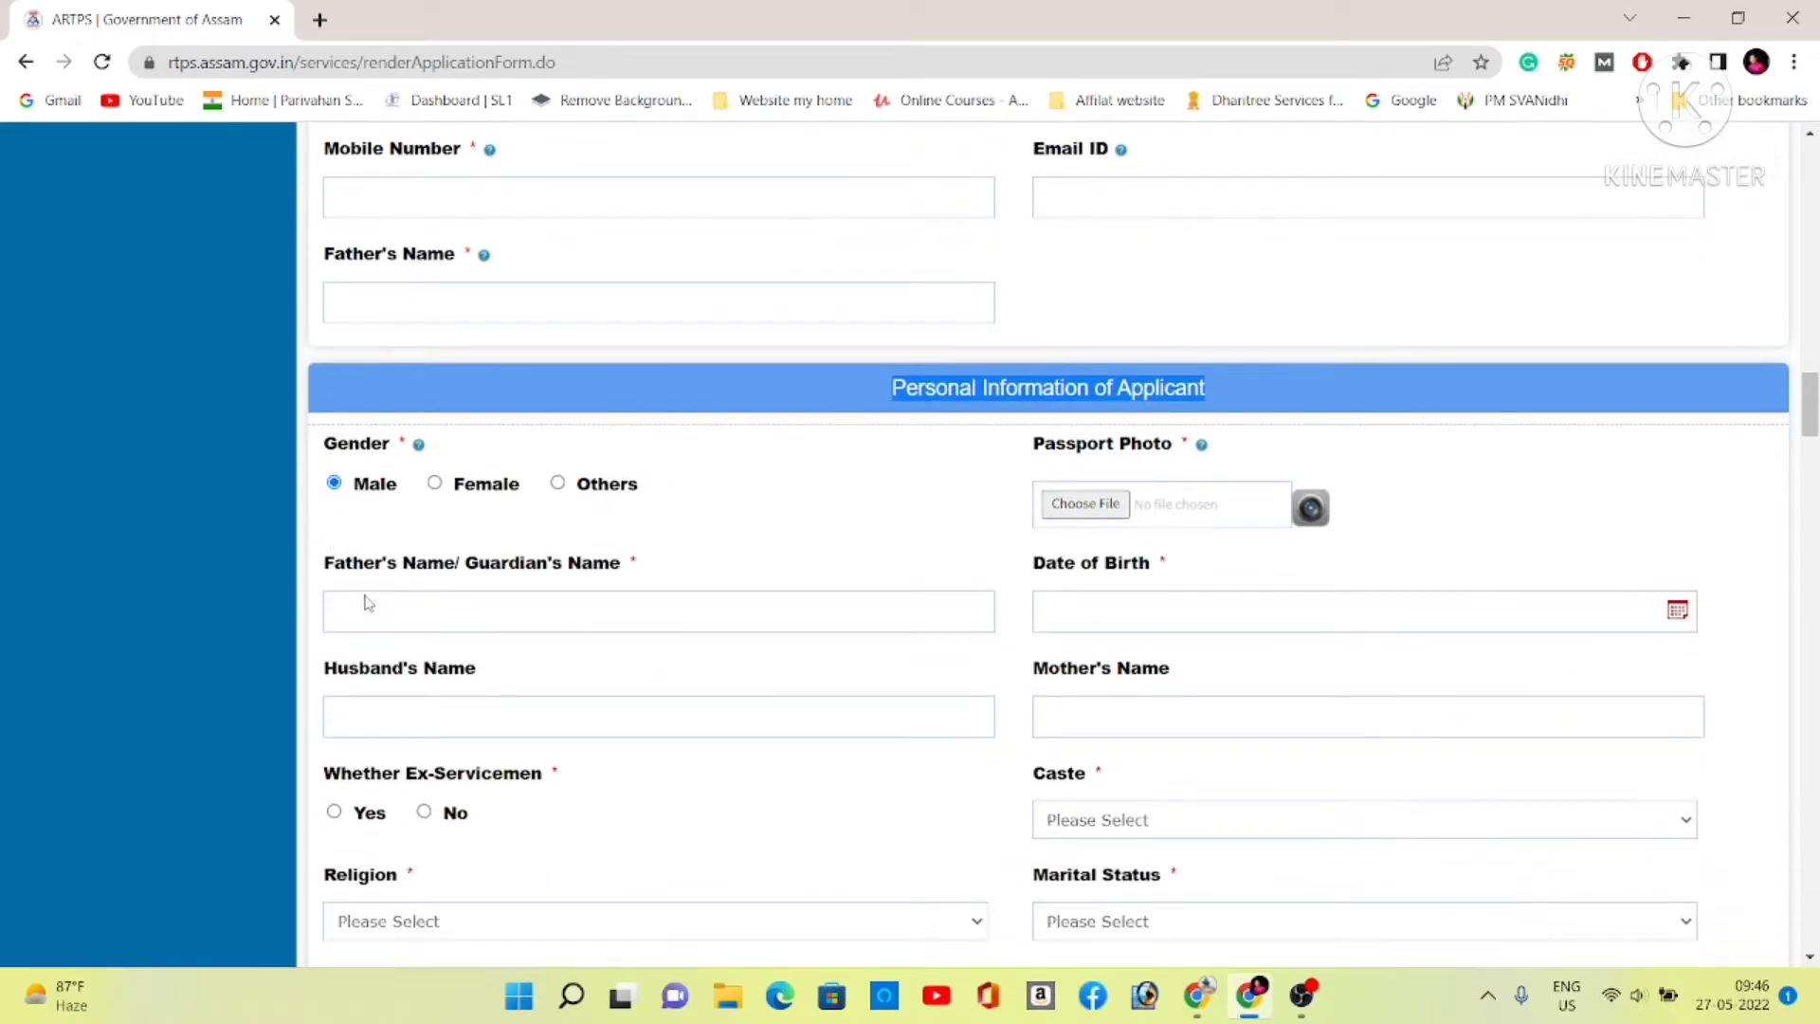
Visit the father's name, passport photo and date of birth fields, leaving them unfilled.
click(392, 614)
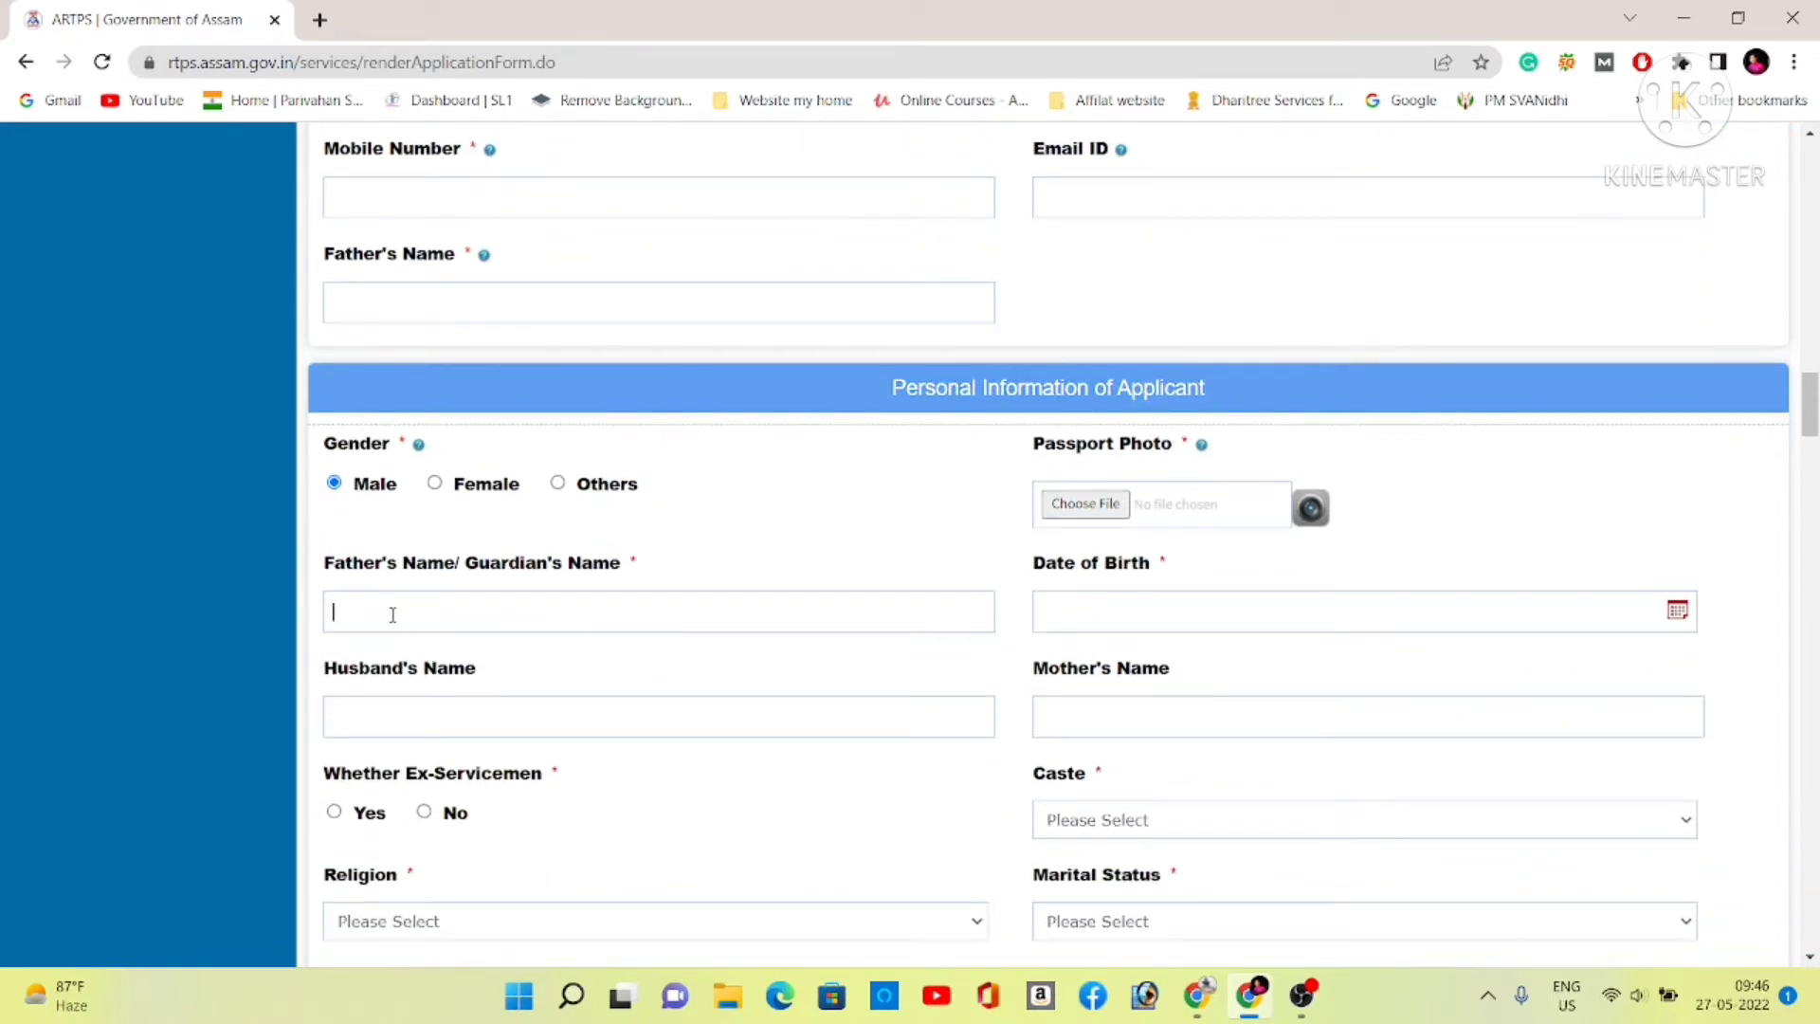
click(1085, 509)
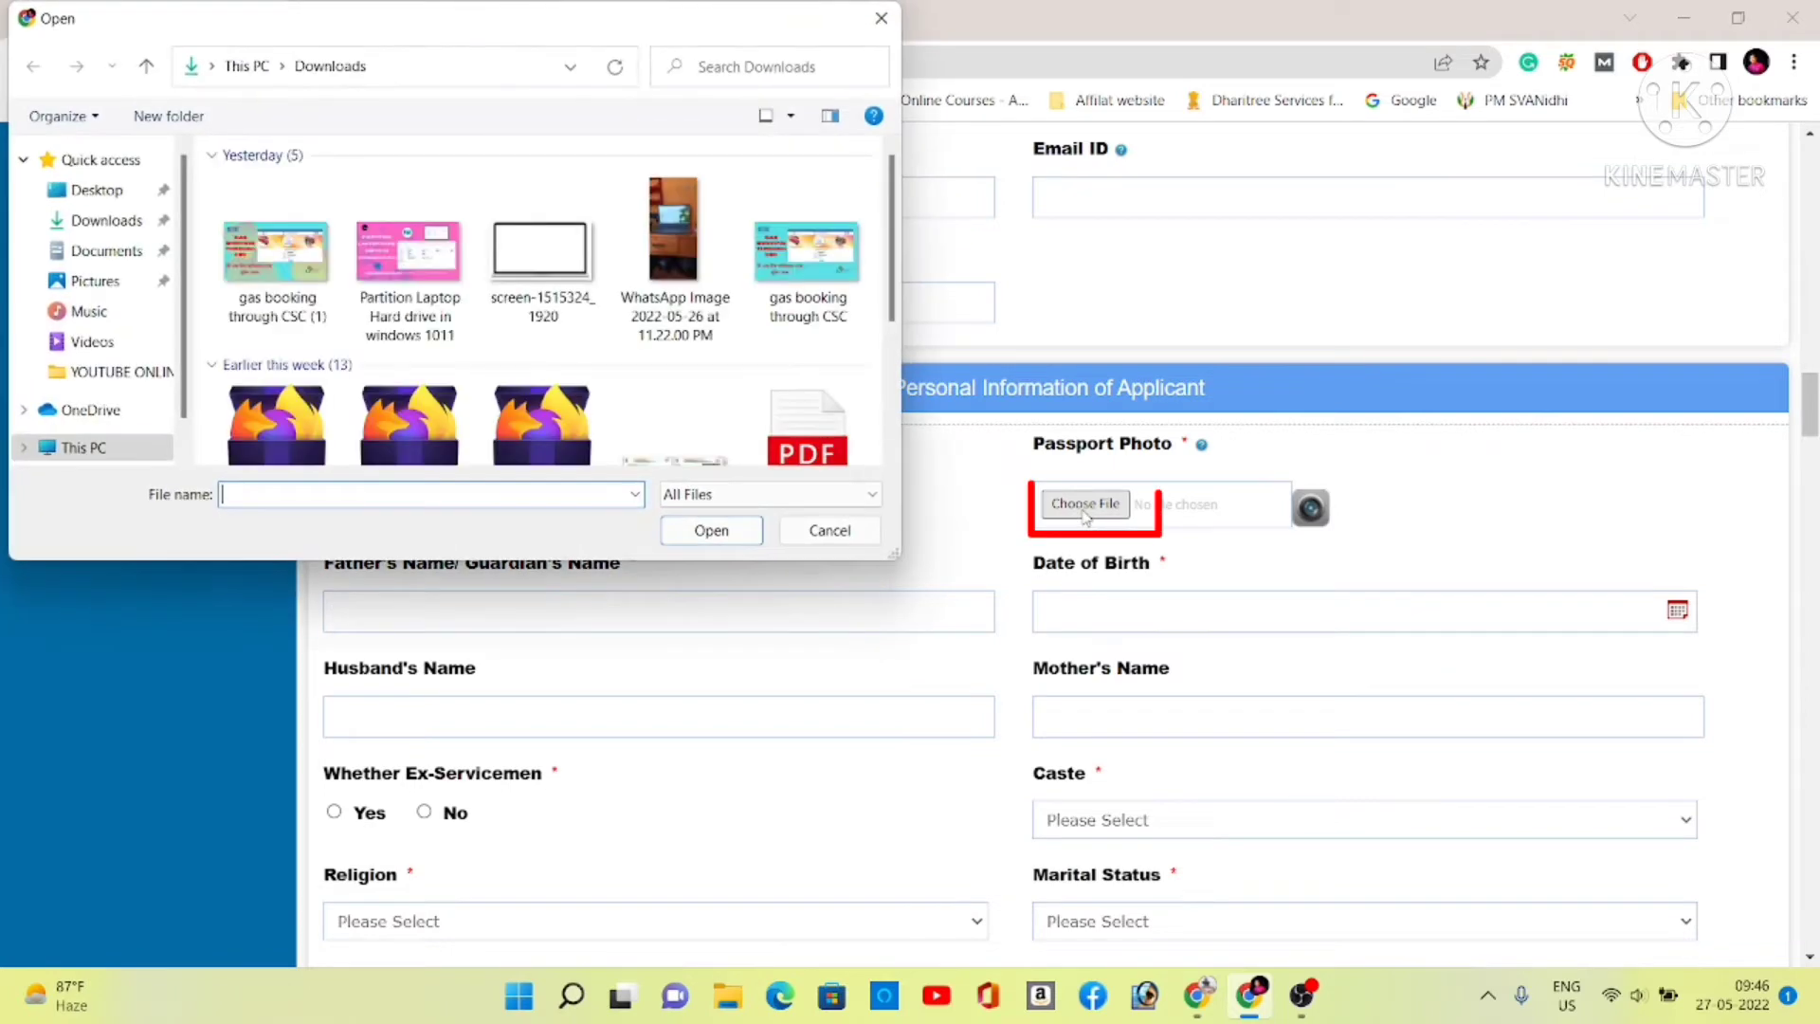
click(833, 534)
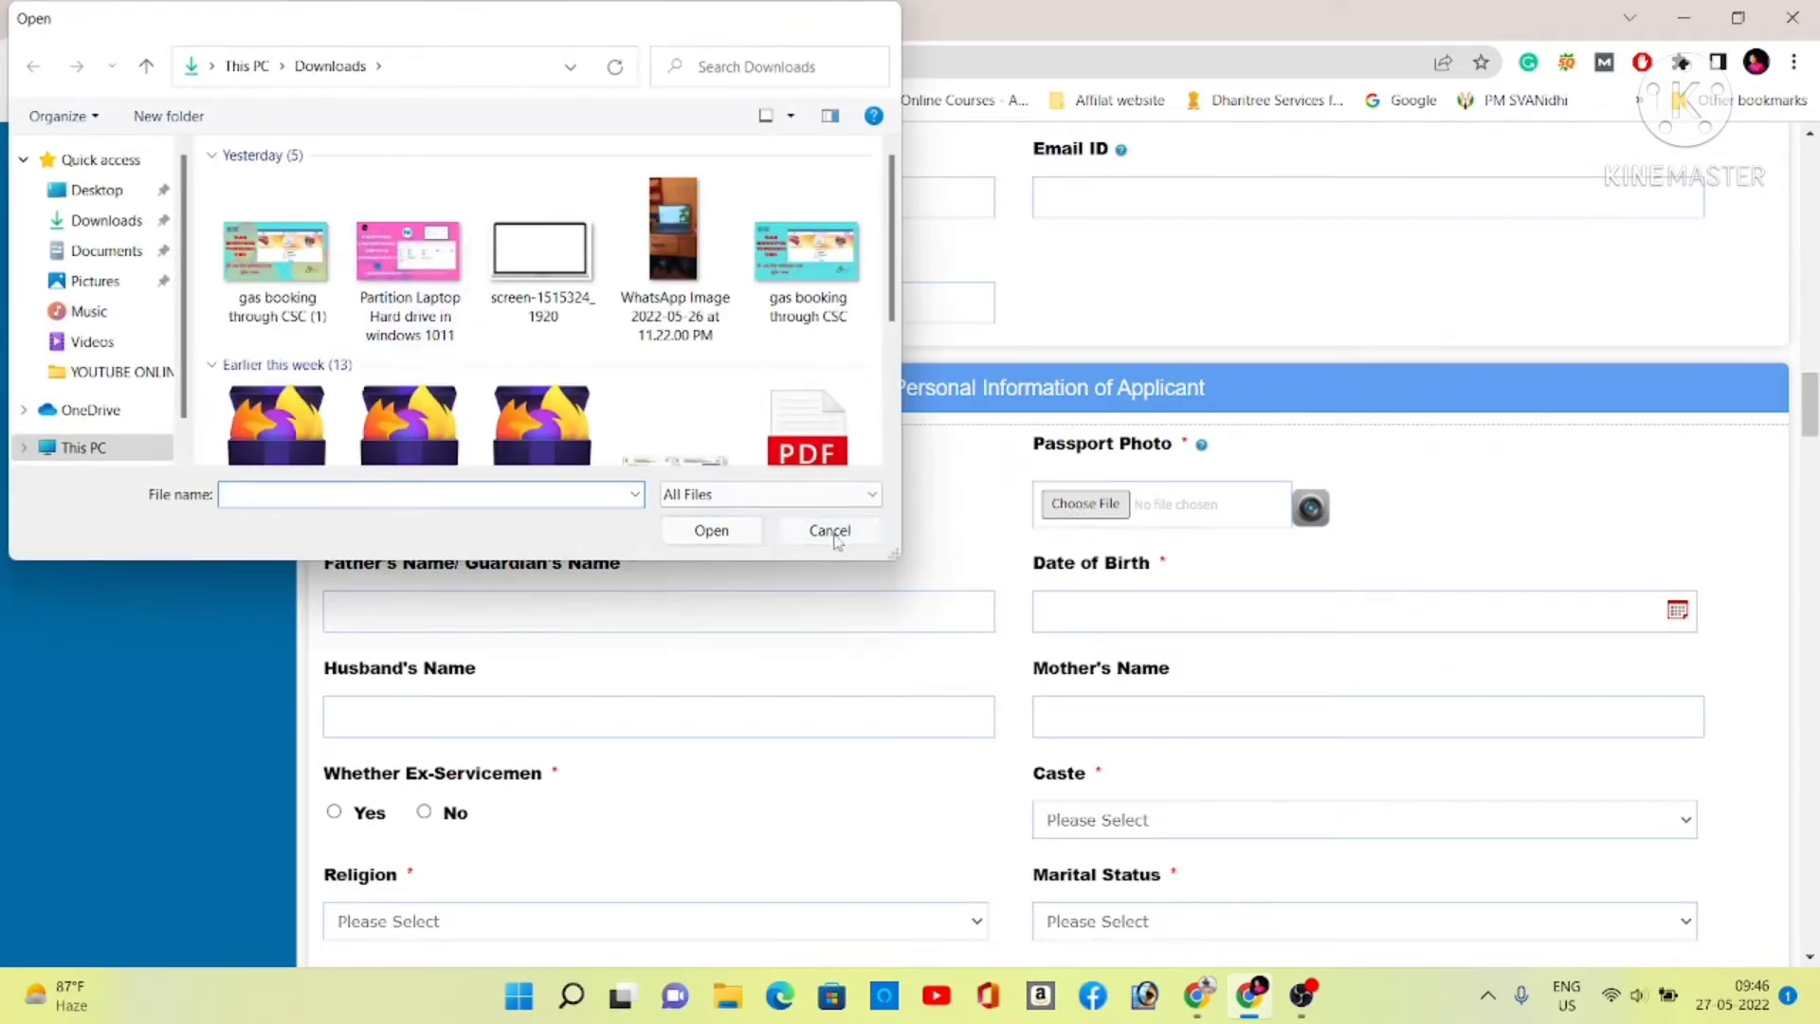
scroll(1043, 531, down, 1)
click(1105, 490)
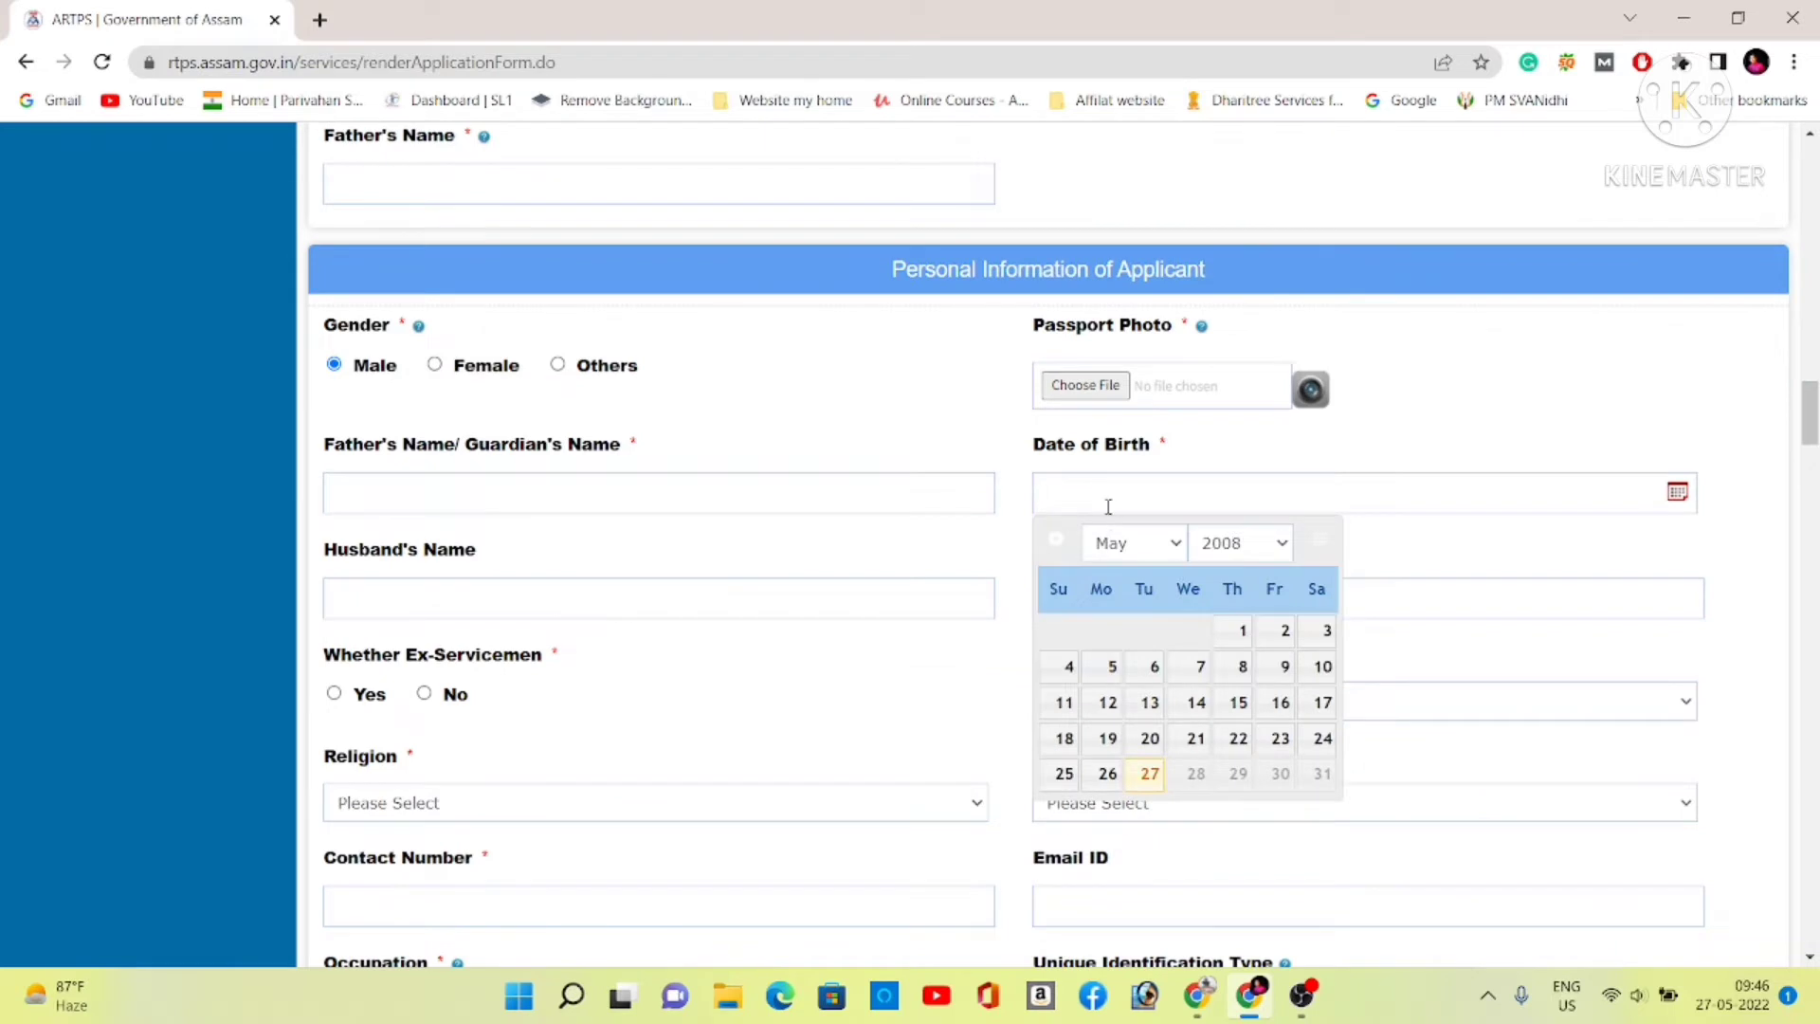
click(457, 603)
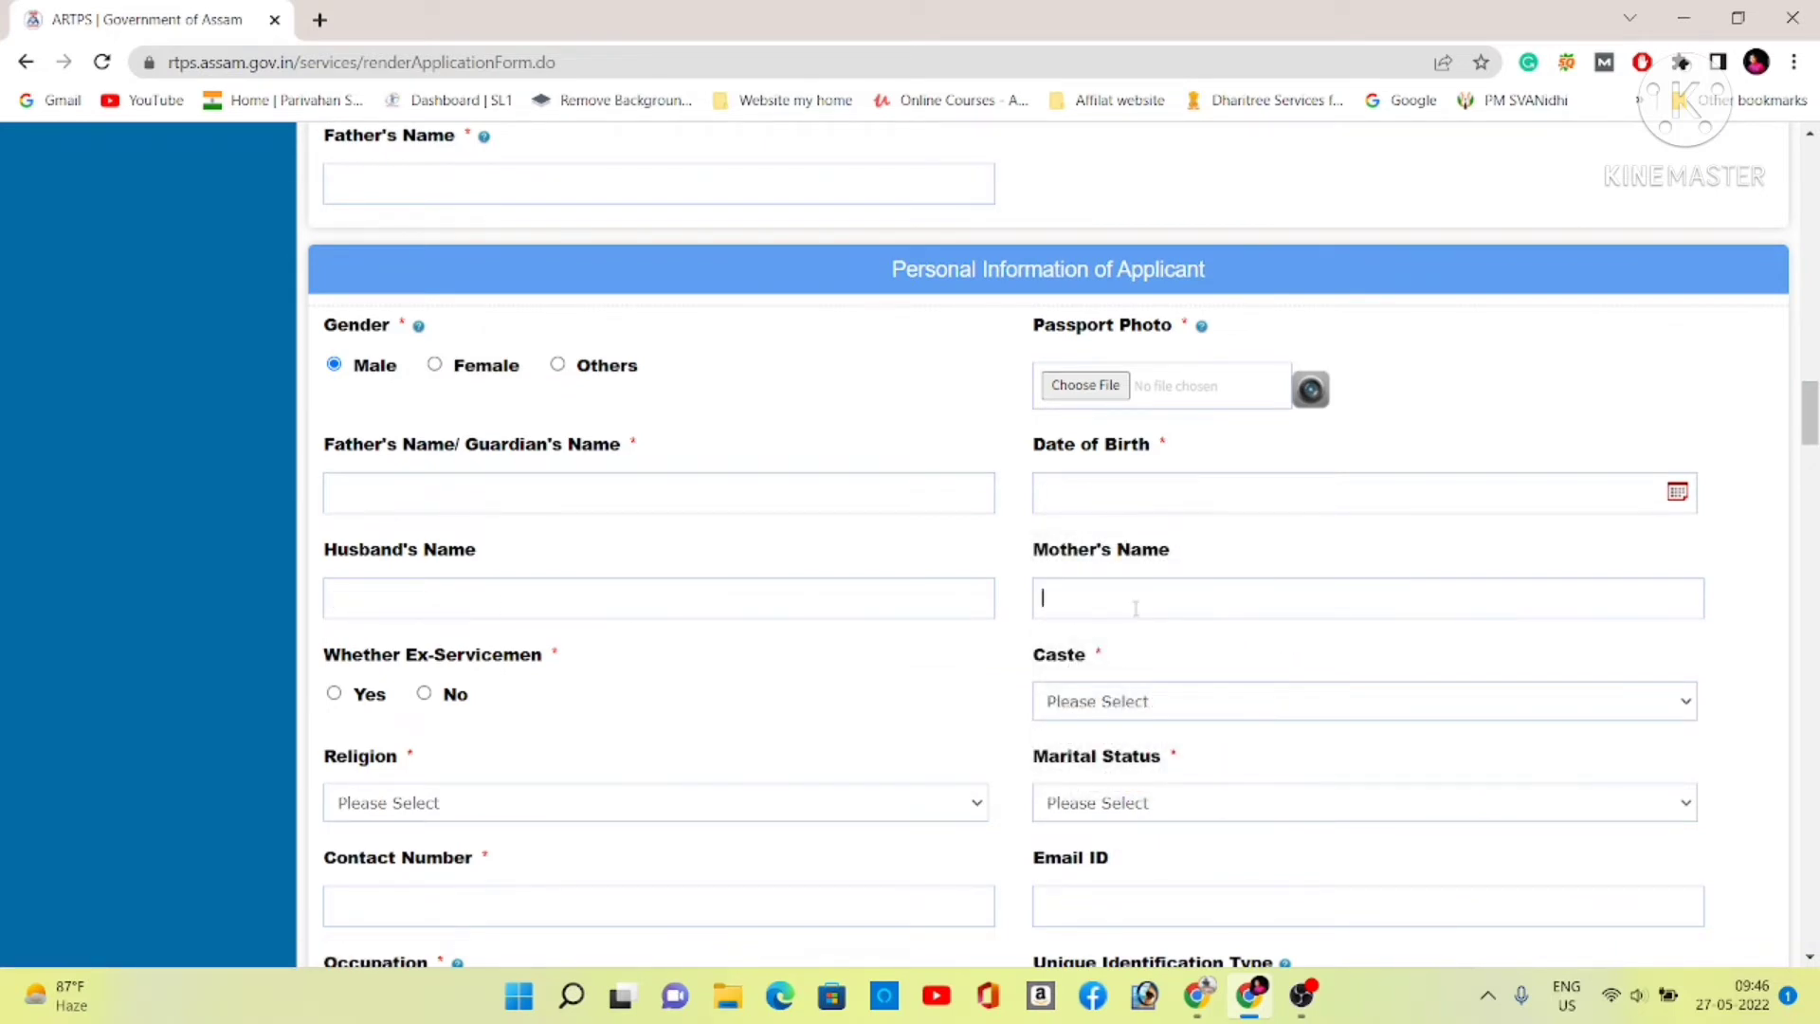
scroll(1135, 608, down, 1)
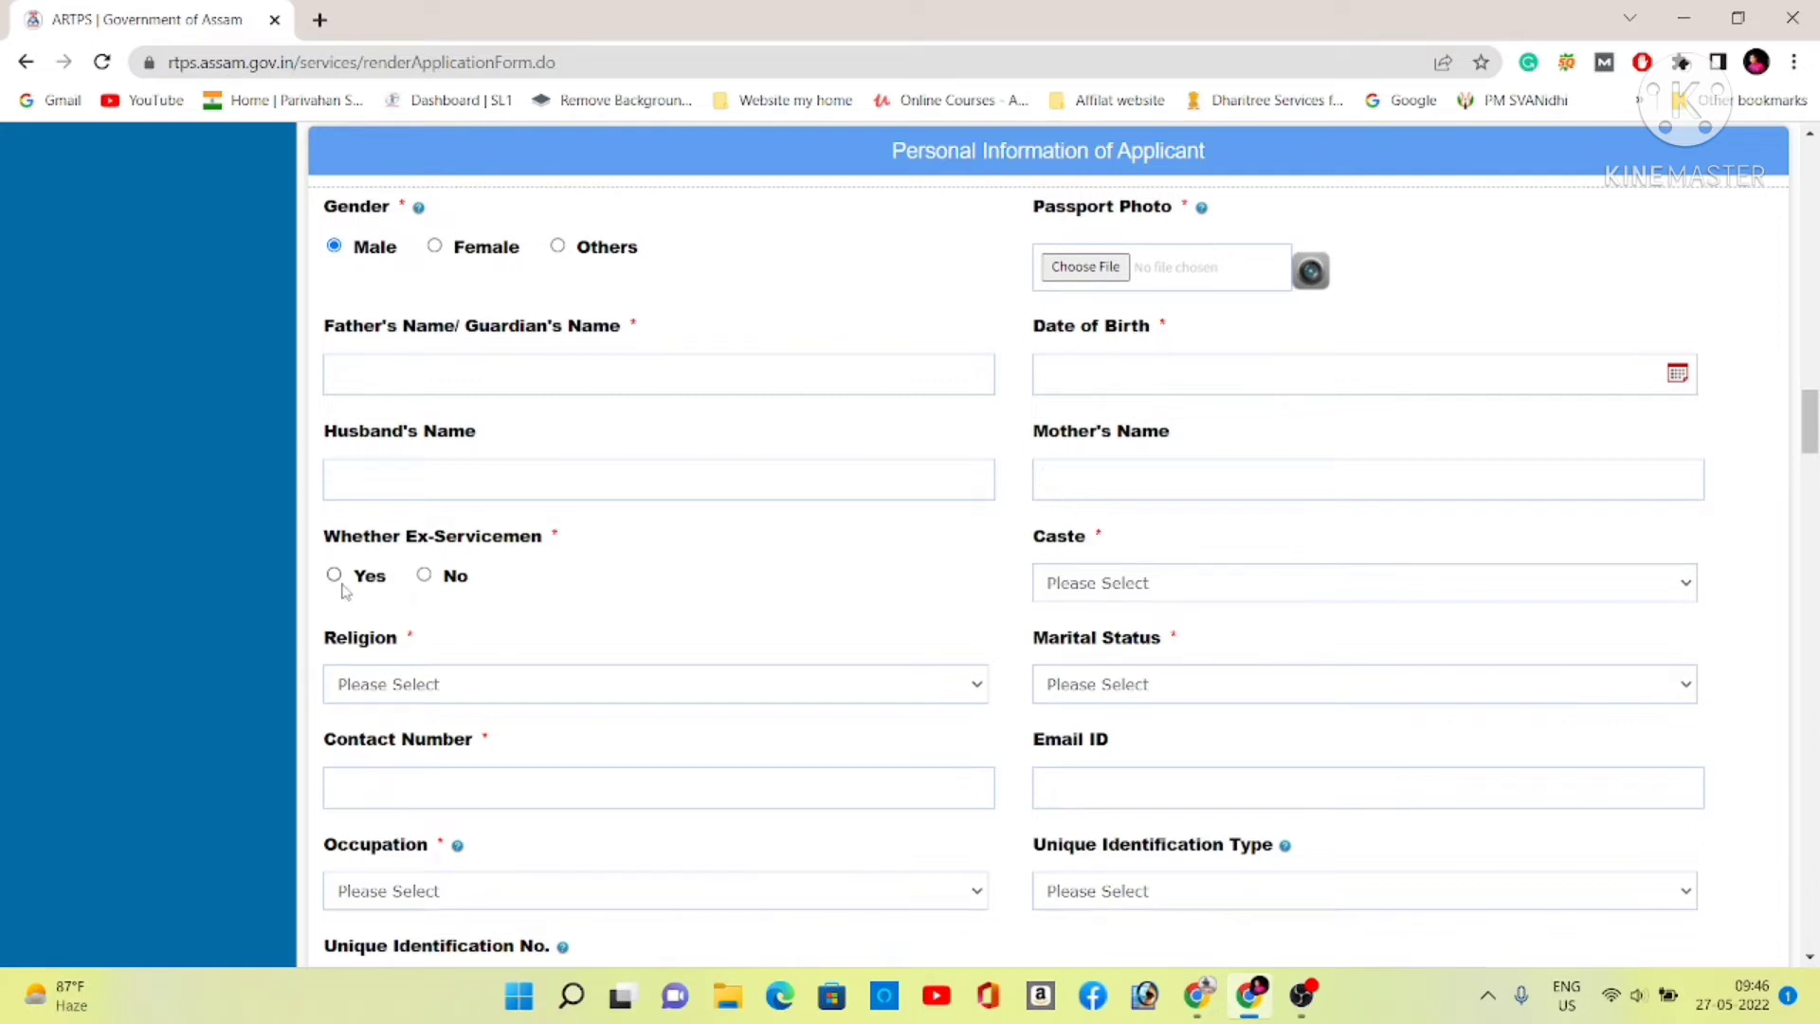
Answer No for Ex-Servicemen and pick Hinduism as religion and General as caste.
click(423, 574)
scroll(424, 574, down, 2)
click(467, 447)
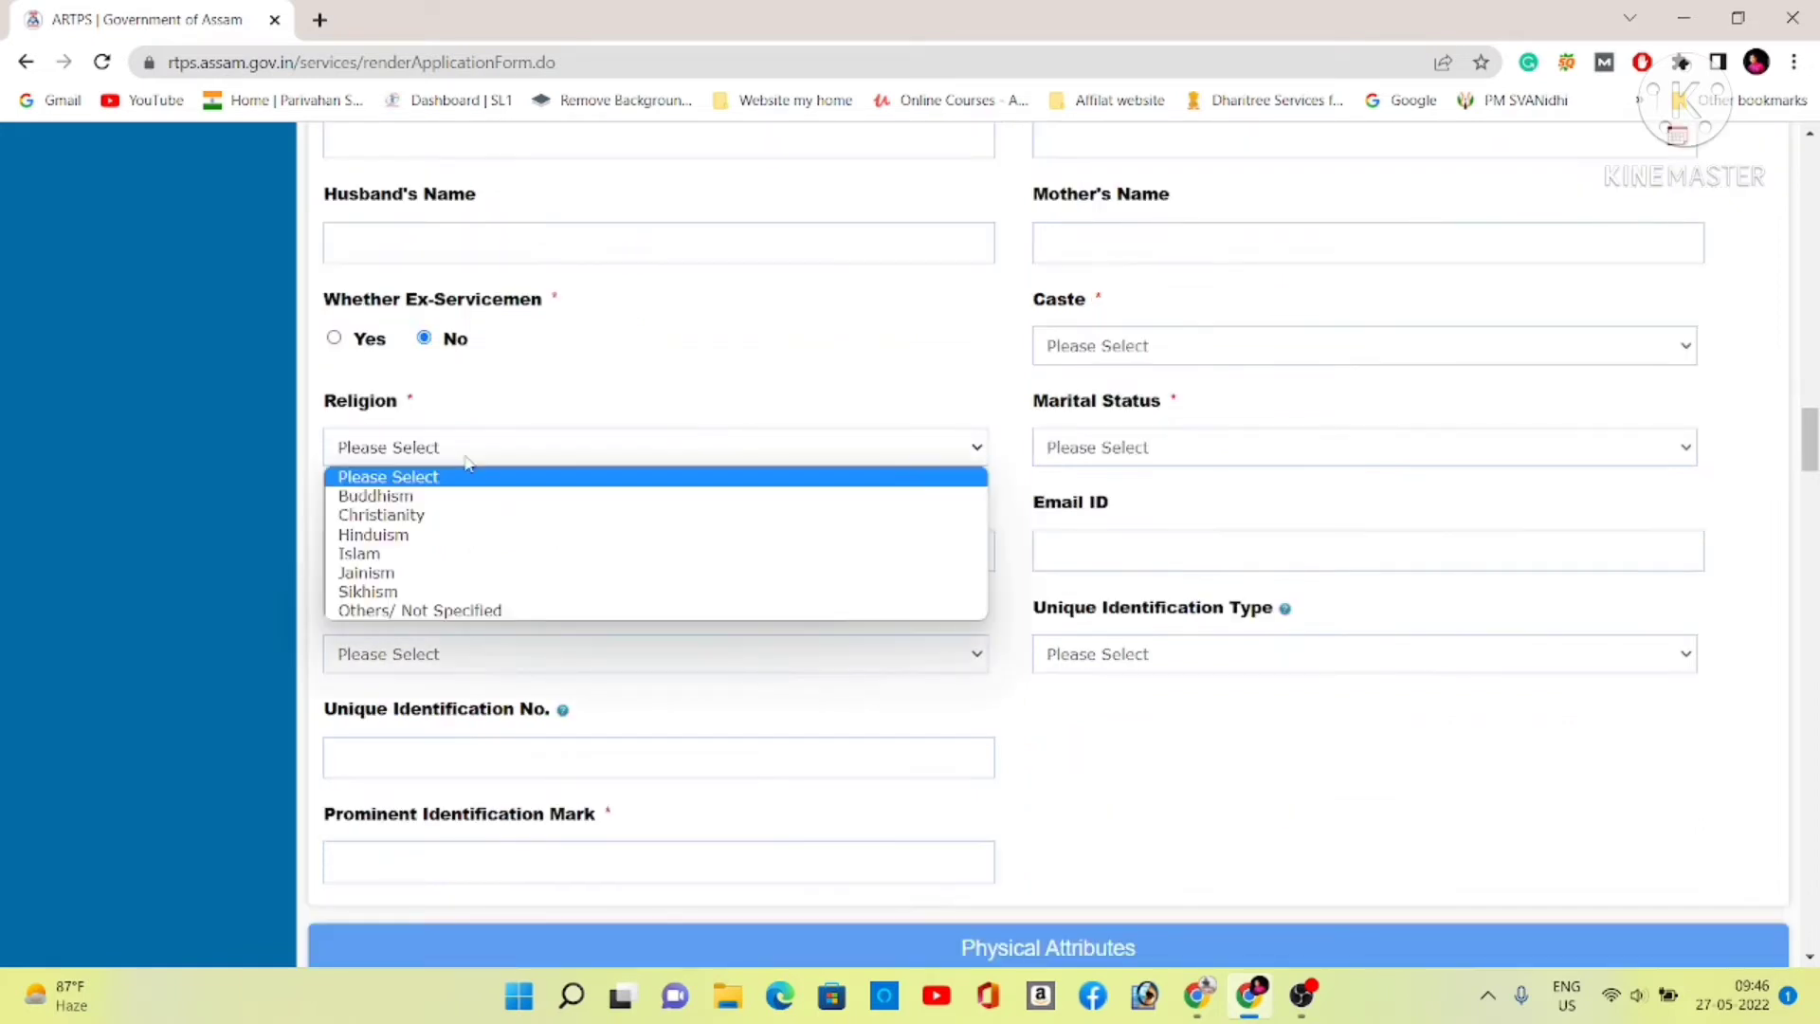
click(439, 536)
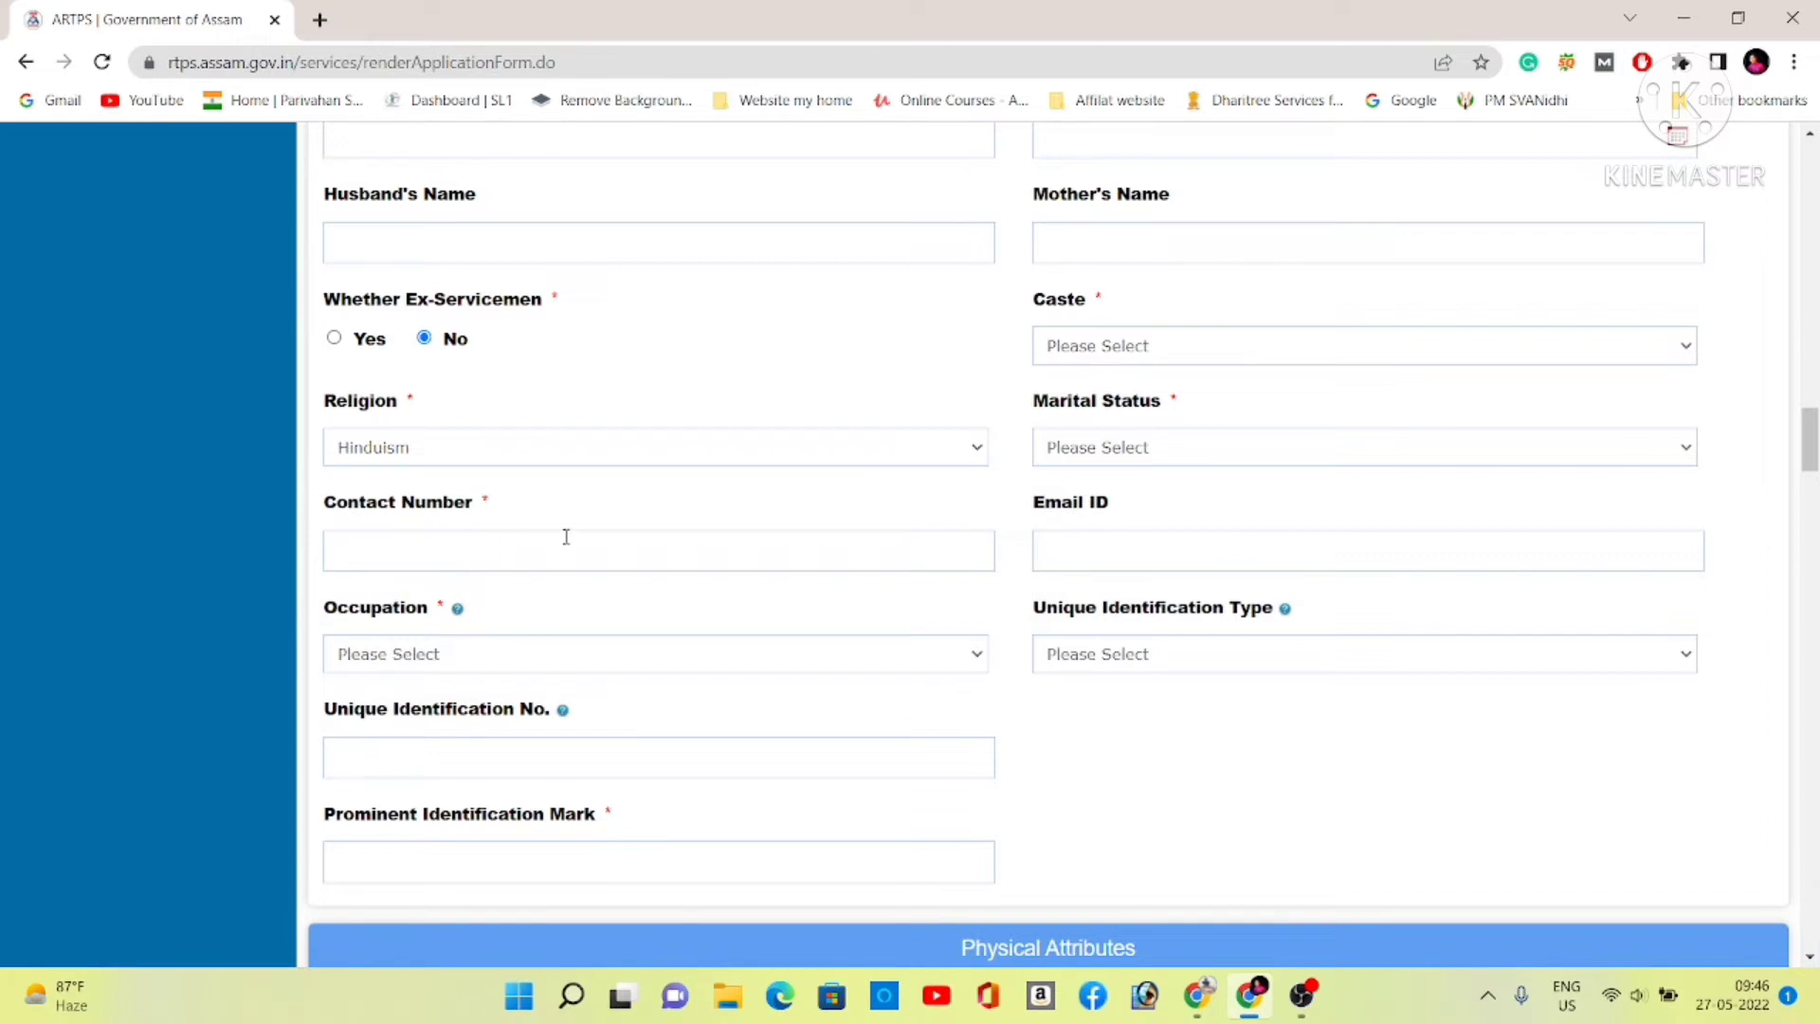
click(1095, 346)
click(1087, 395)
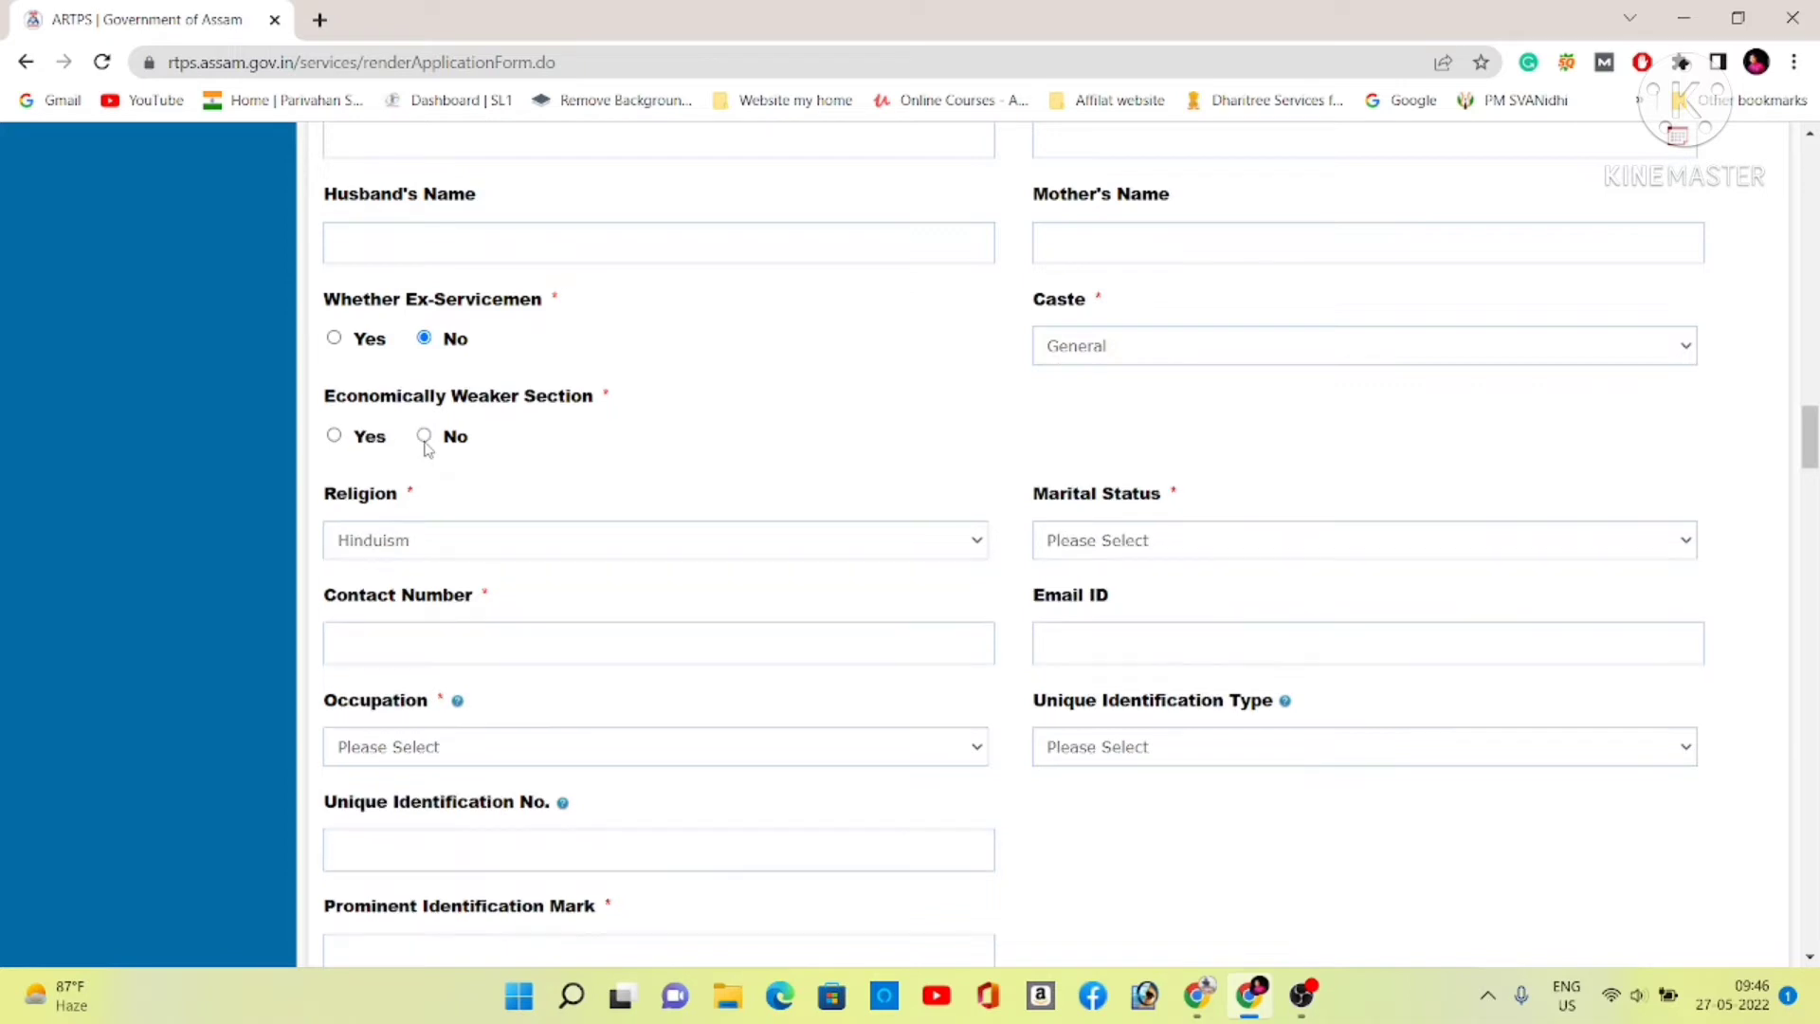
scroll(616, 473, down, 1)
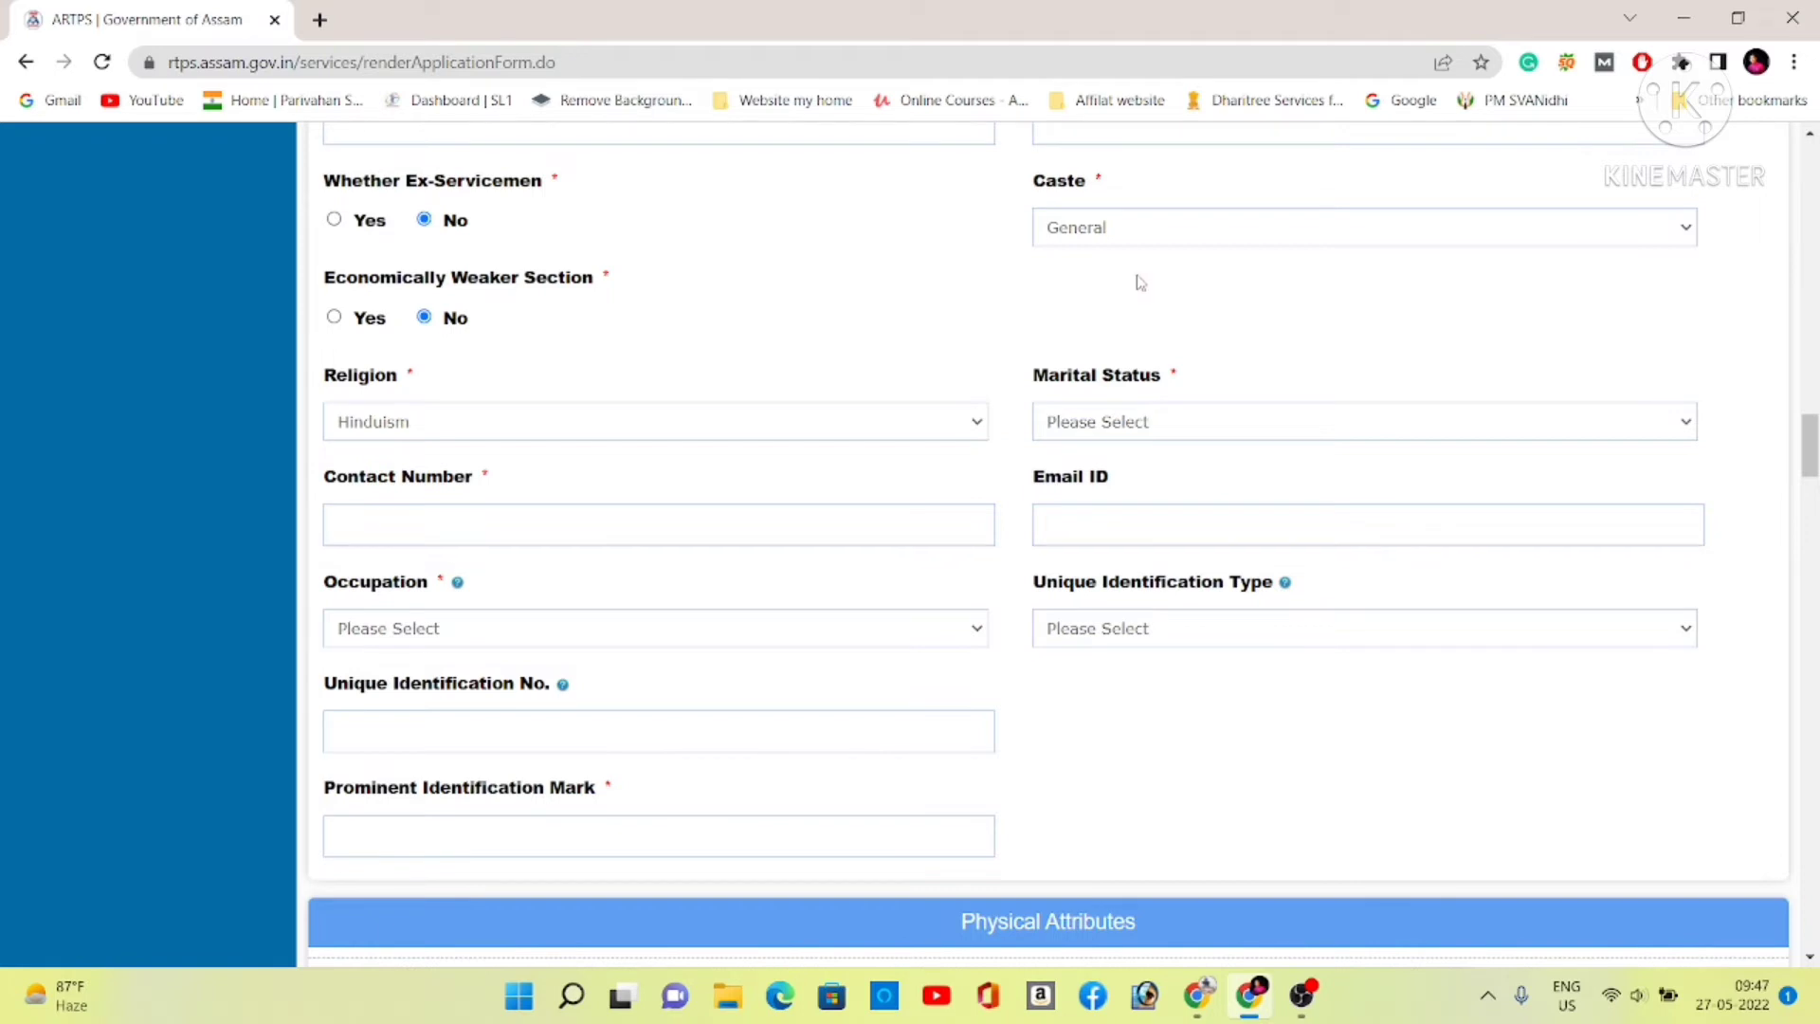
scroll(1221, 339, down, 1)
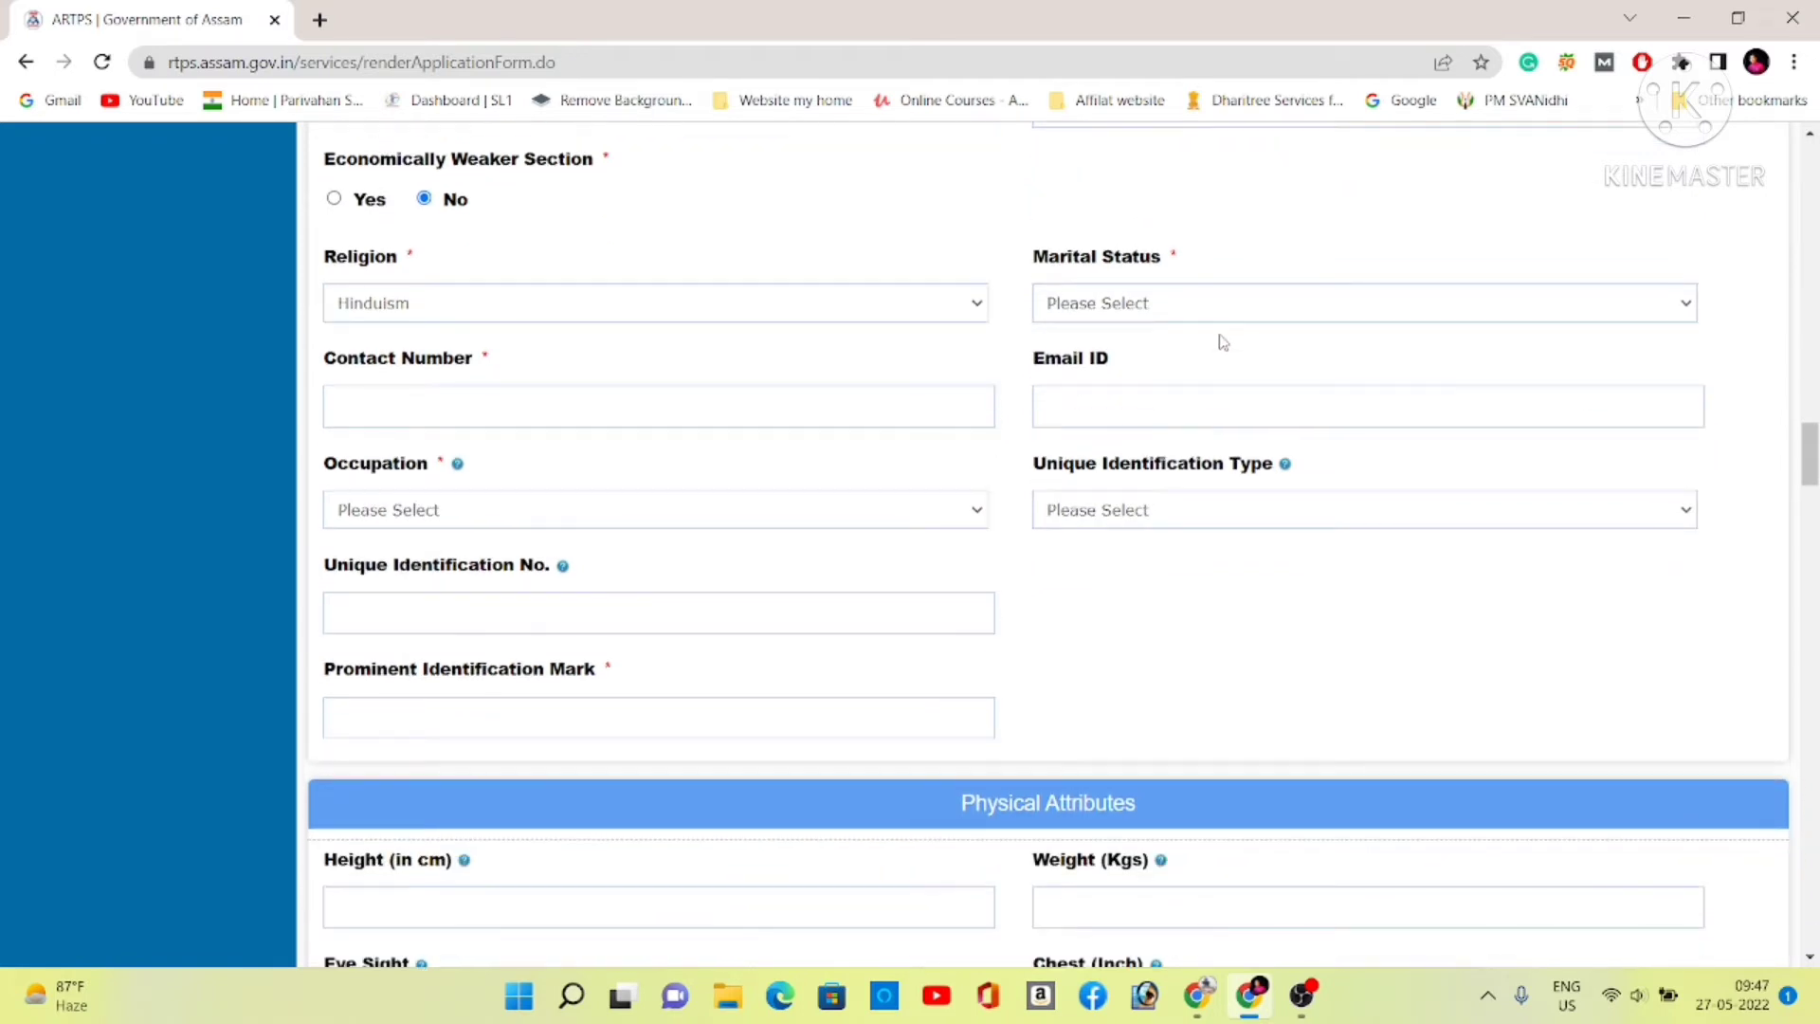
Set Marital Status to Single and move on to the contact details.
click(1178, 310)
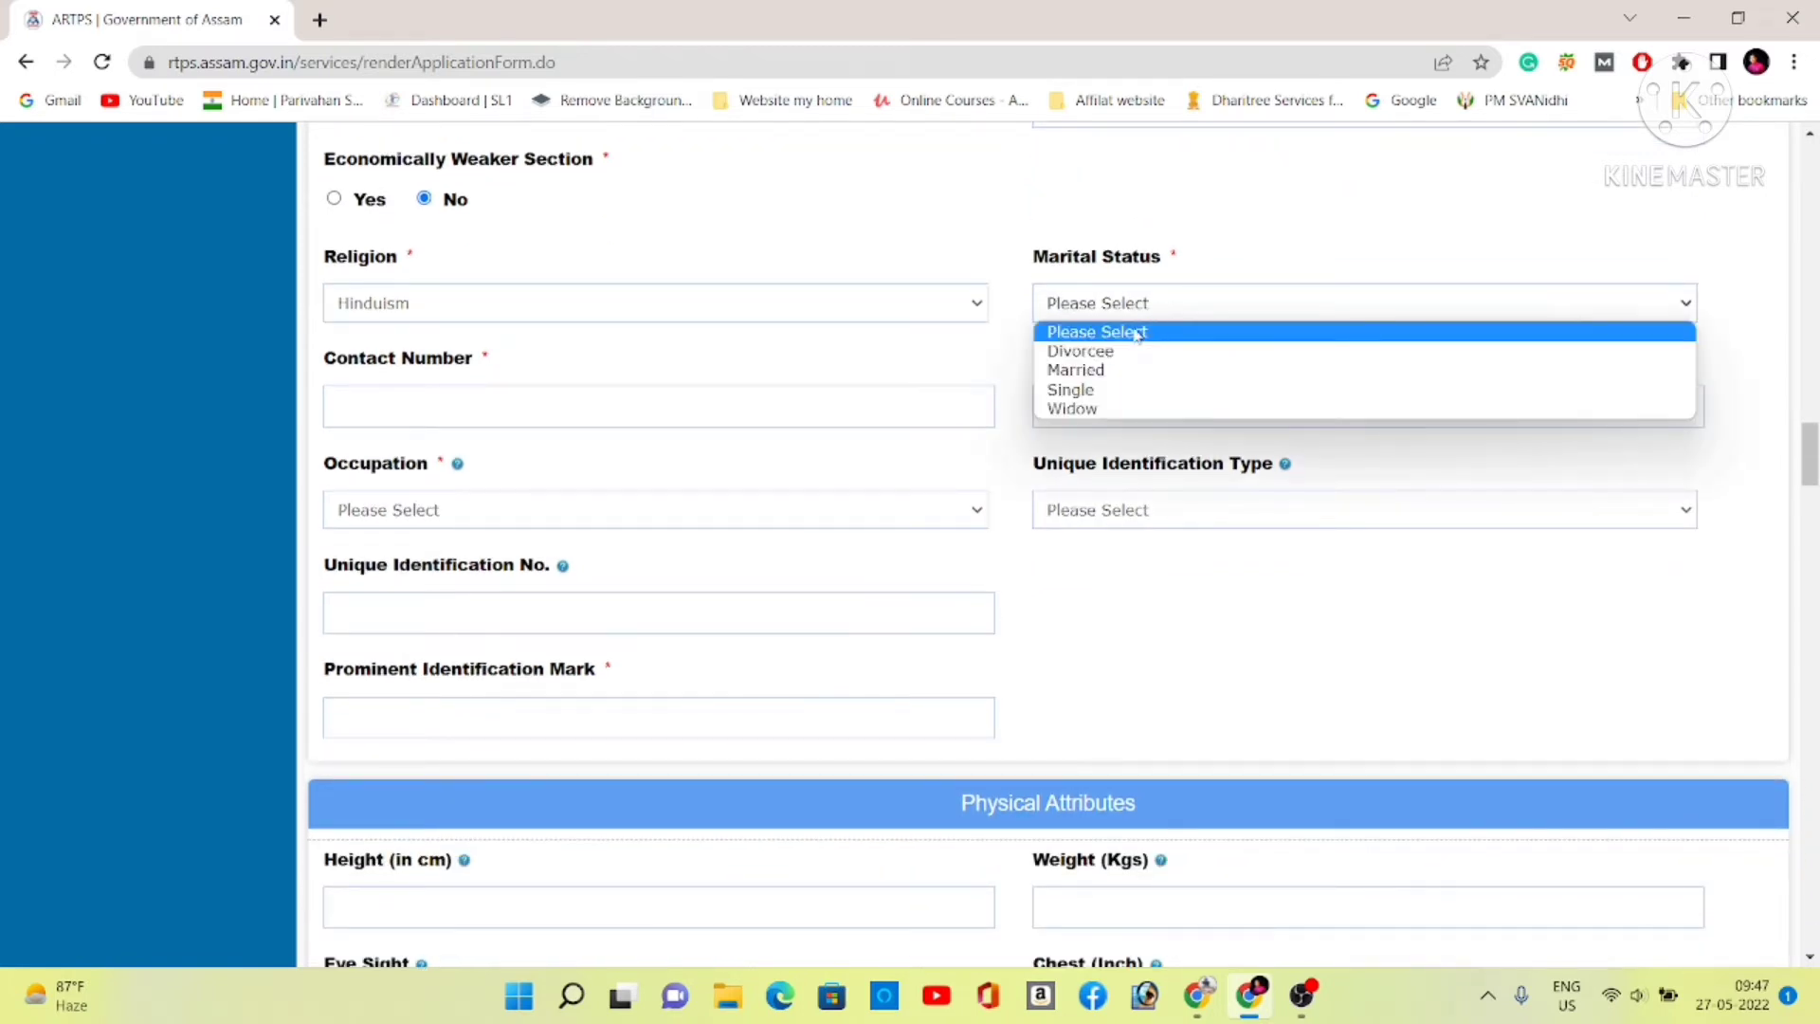
click(1071, 389)
click(443, 422)
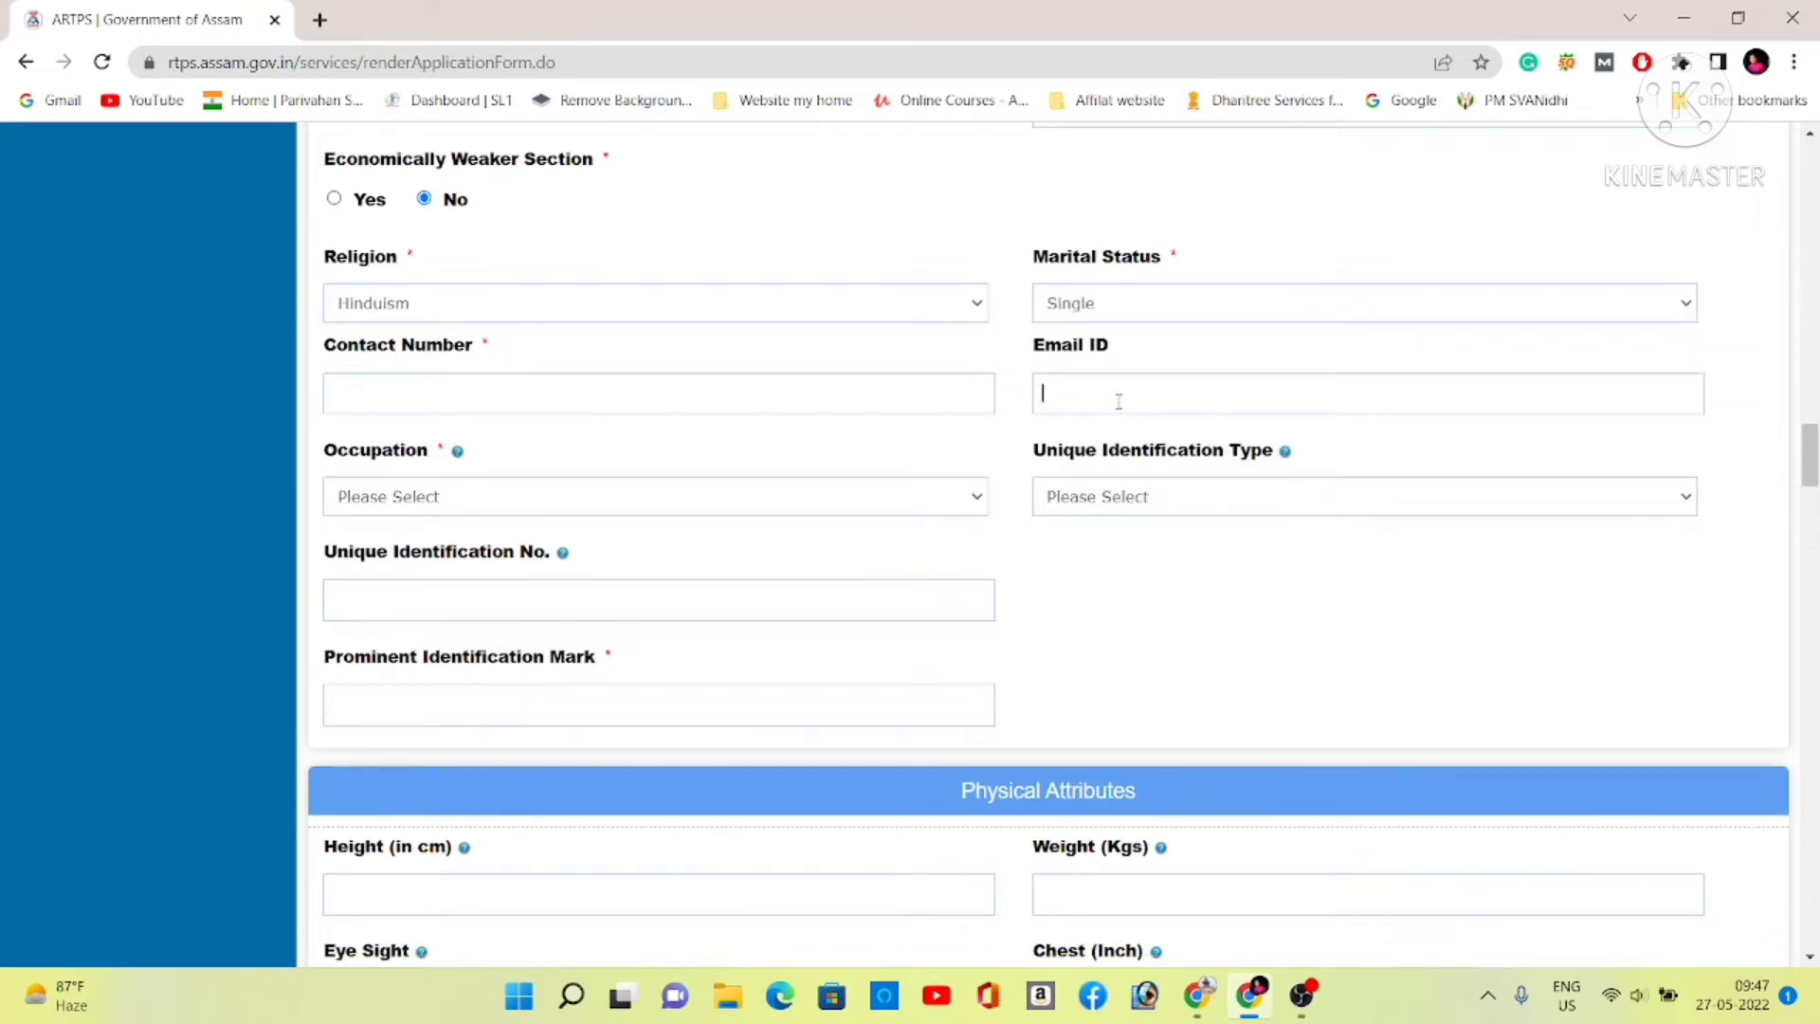
scroll(806, 398, down, 1)
Set Occupation to Student and Unique Identification Type to Voter's Identity Card.
click(503, 377)
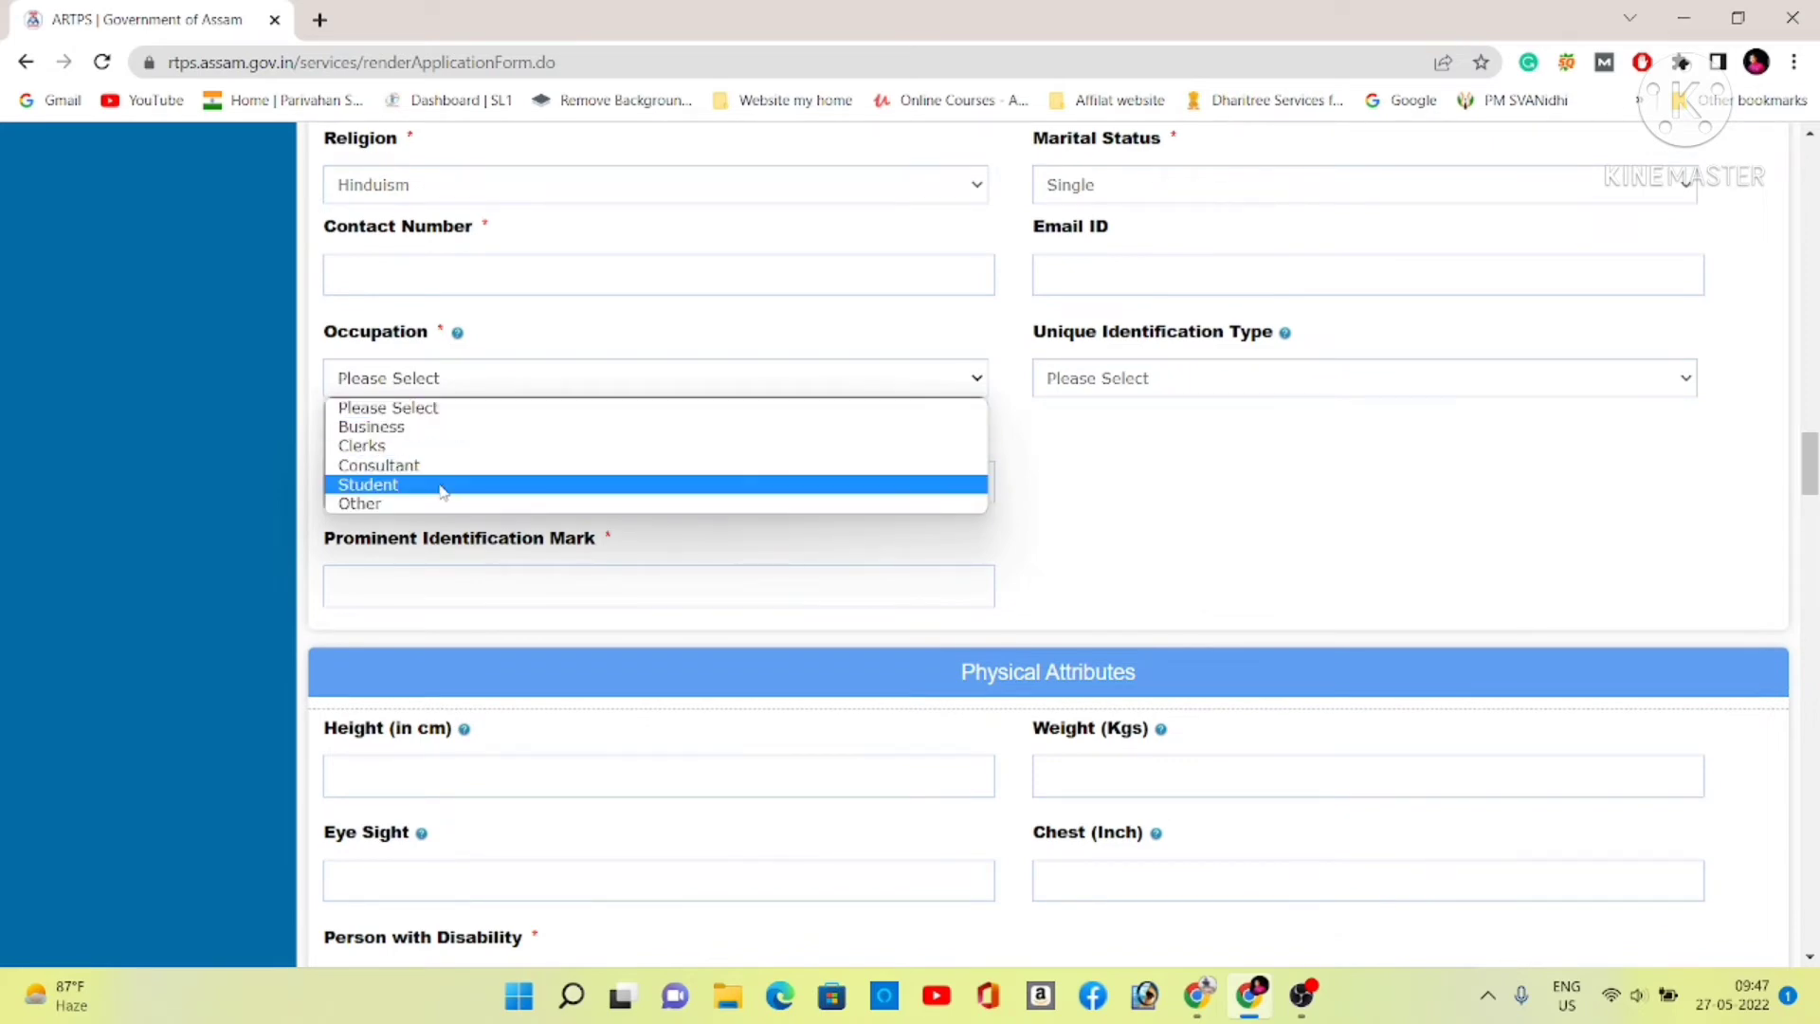
click(444, 485)
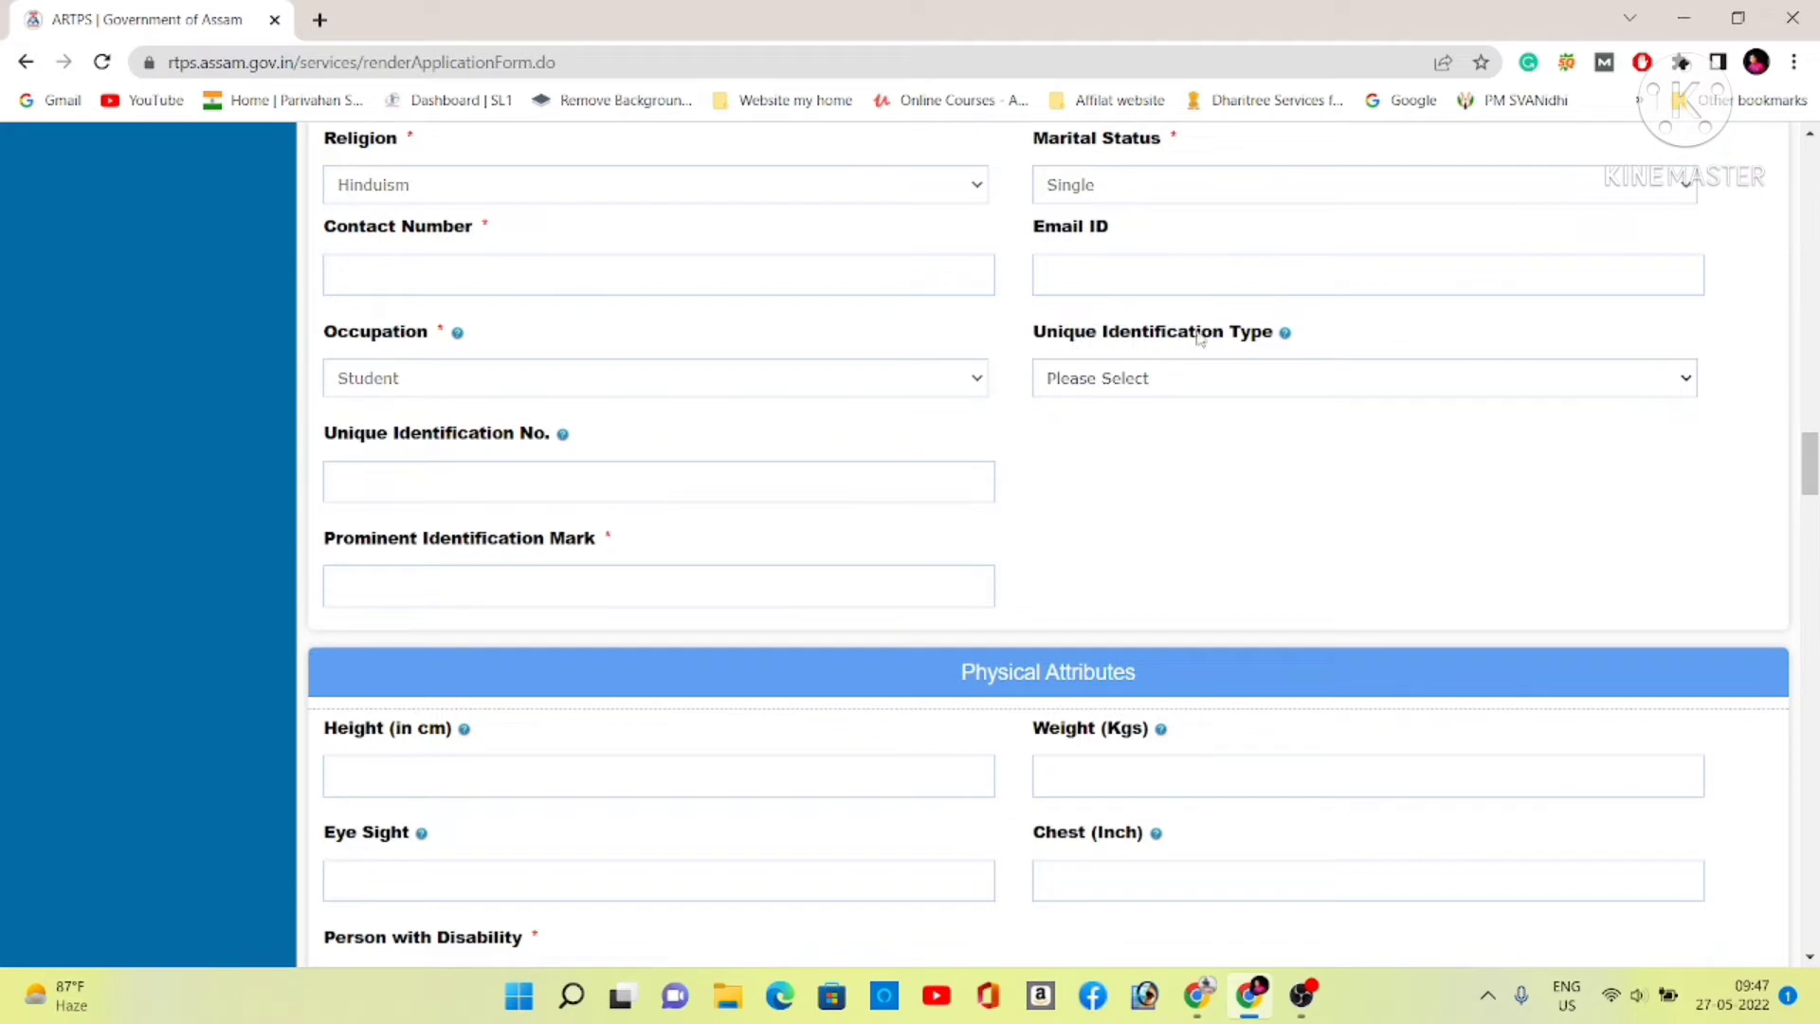
click(1183, 382)
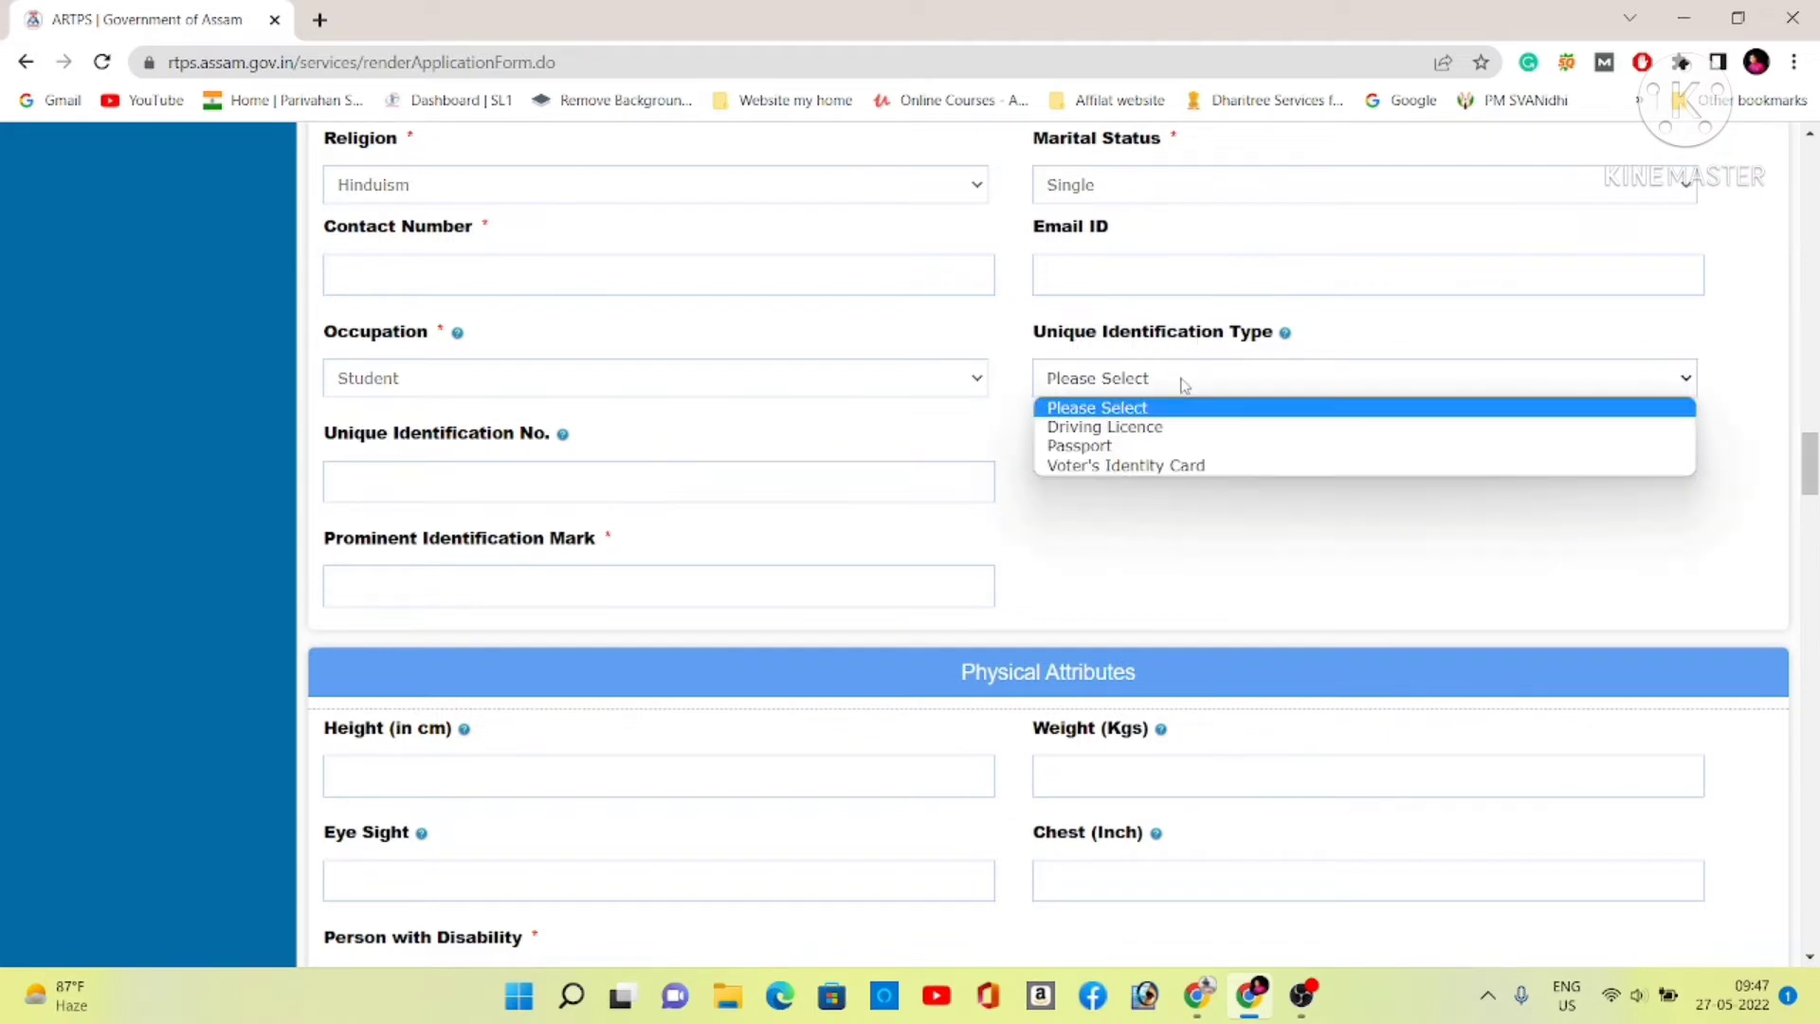
click(1134, 466)
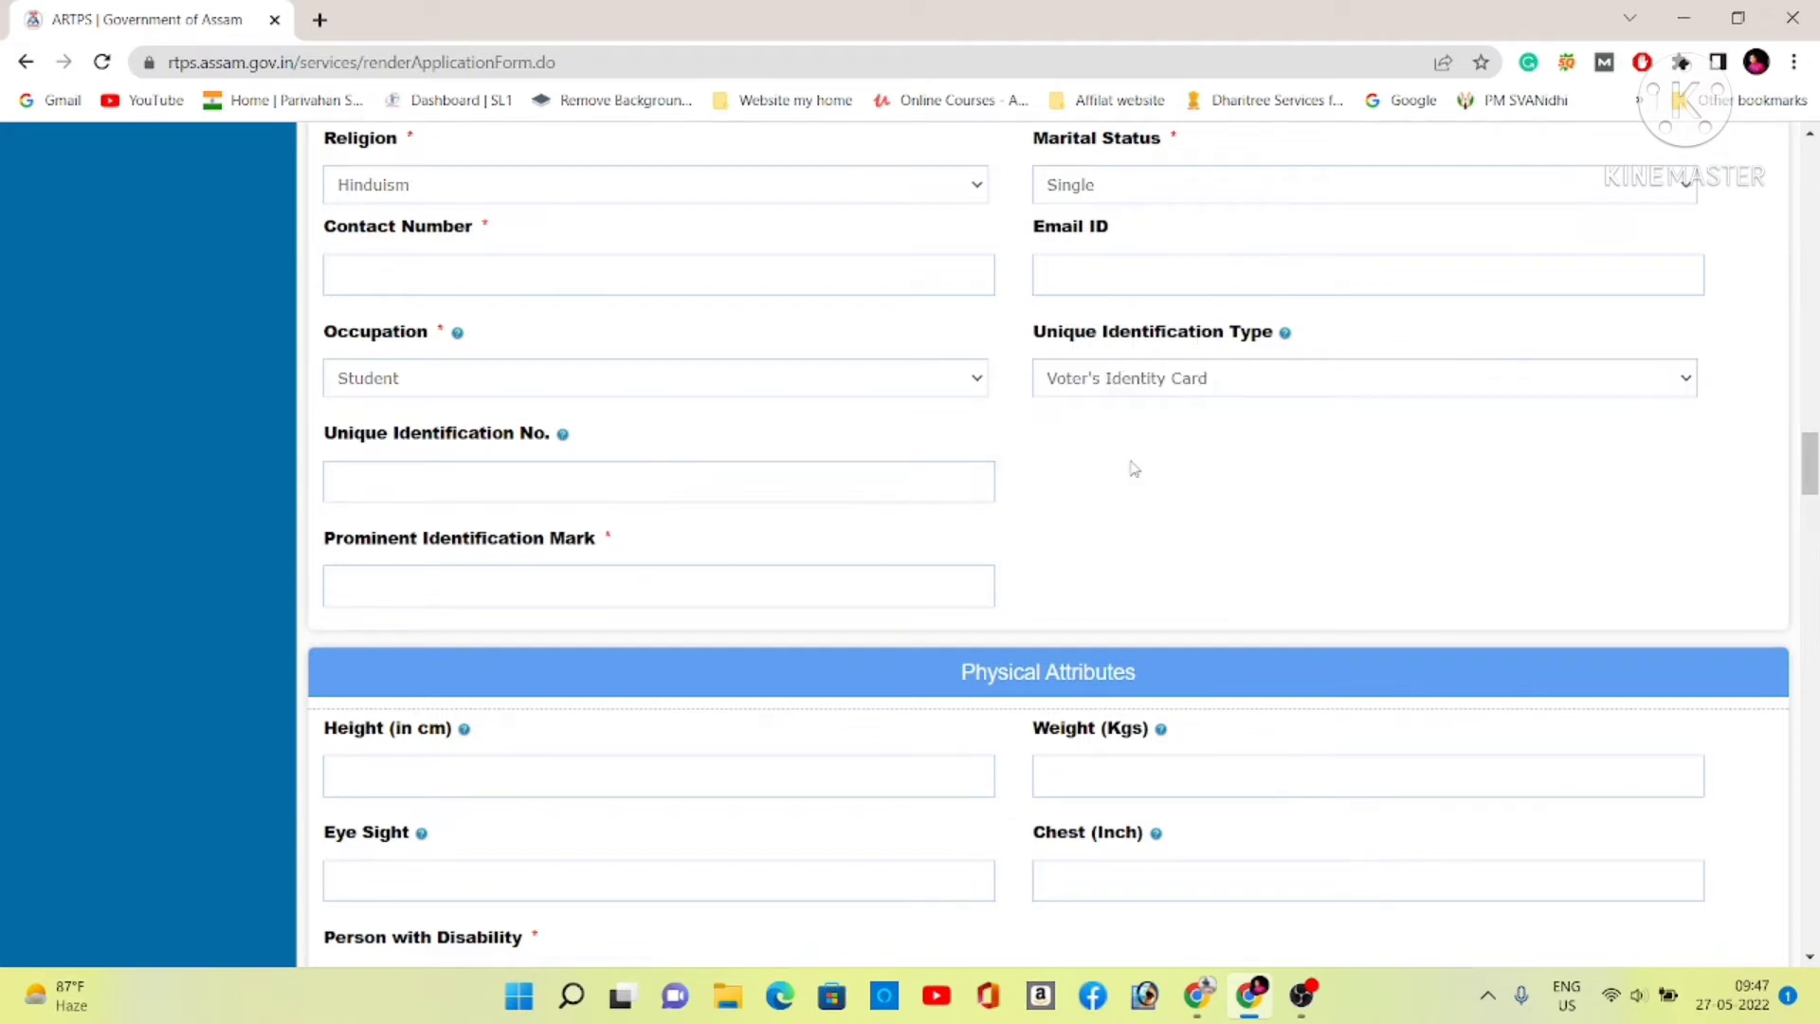
scroll(1134, 468, down, 2)
click(439, 357)
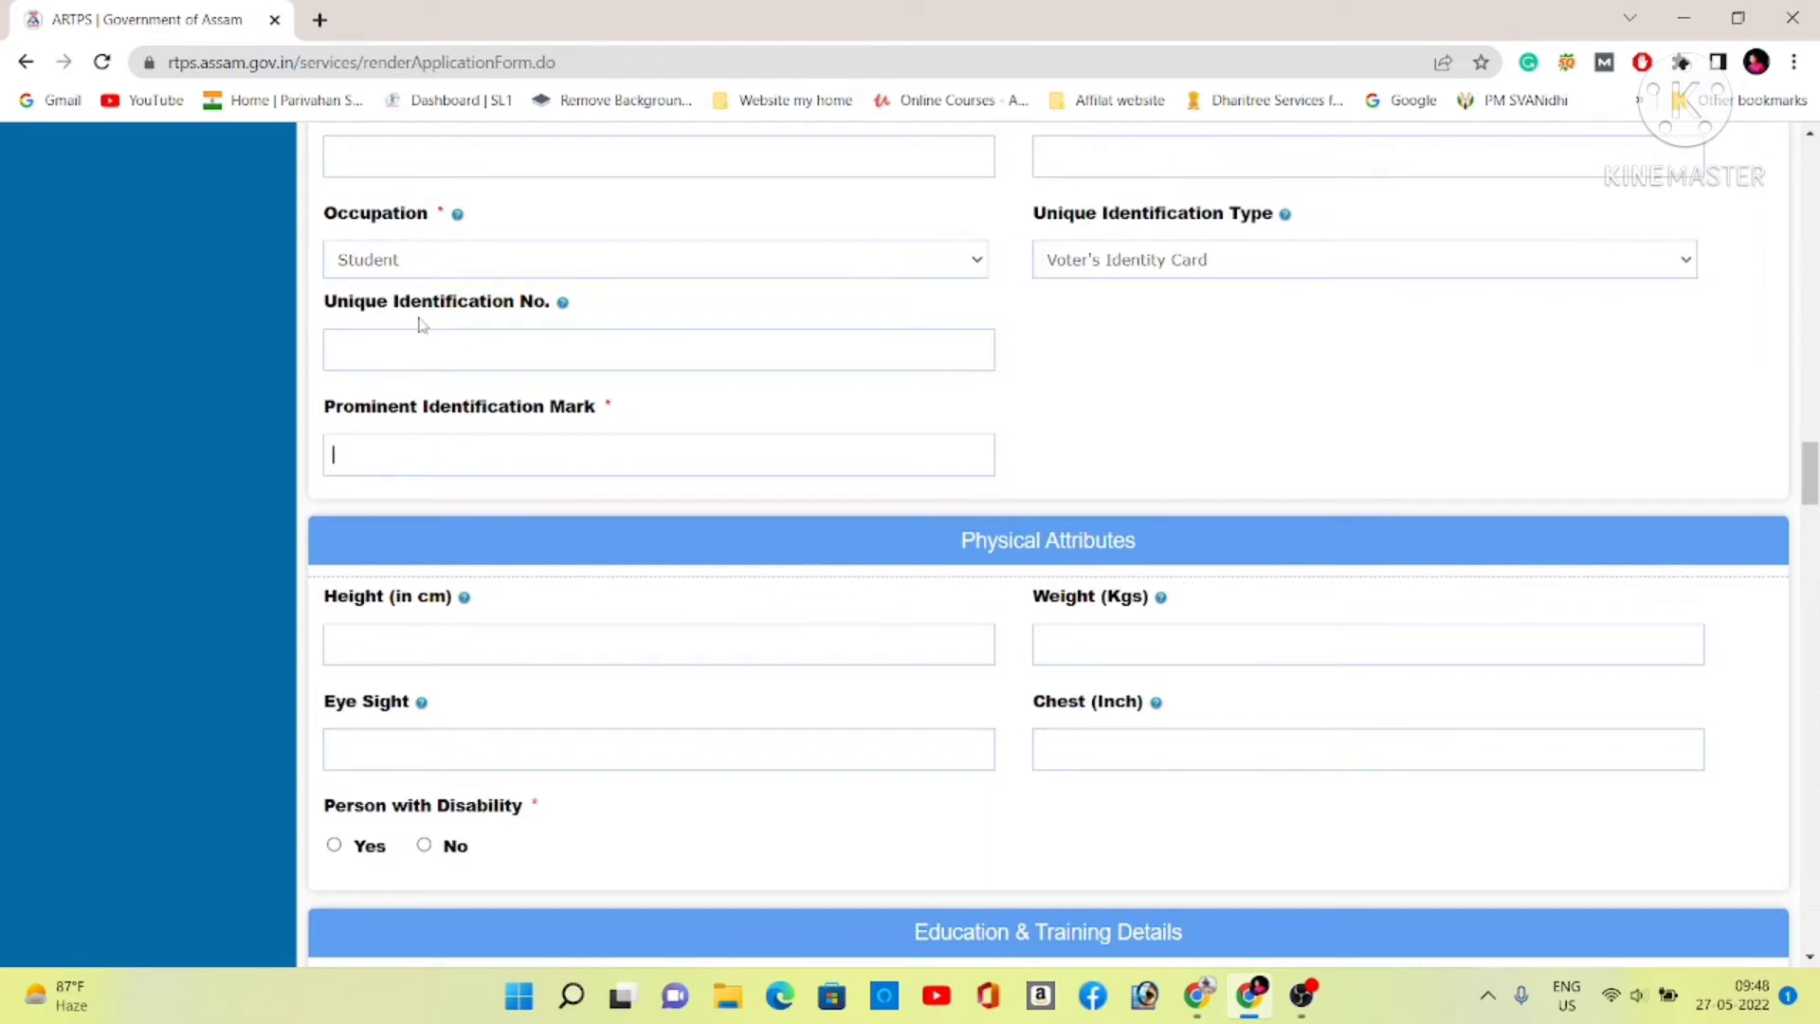
scroll(1019, 447, down, 1)
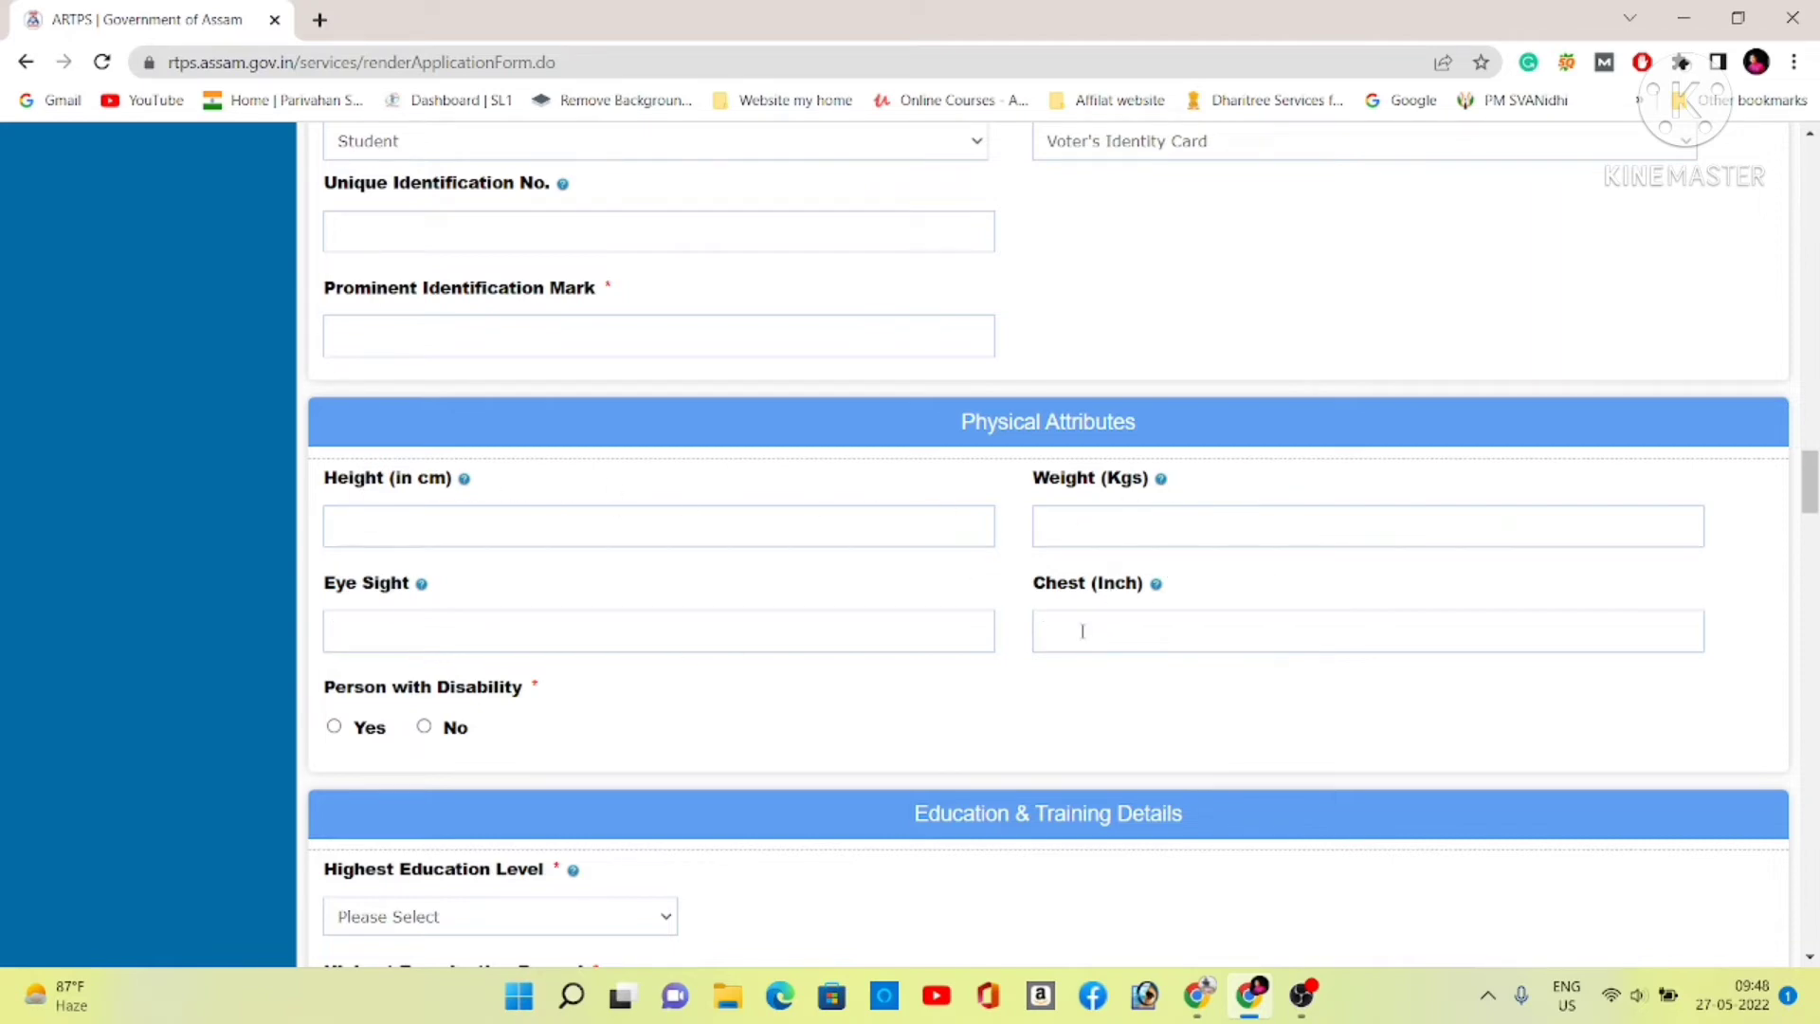
scroll(794, 663, down, 1)
scroll(446, 455, down, 1)
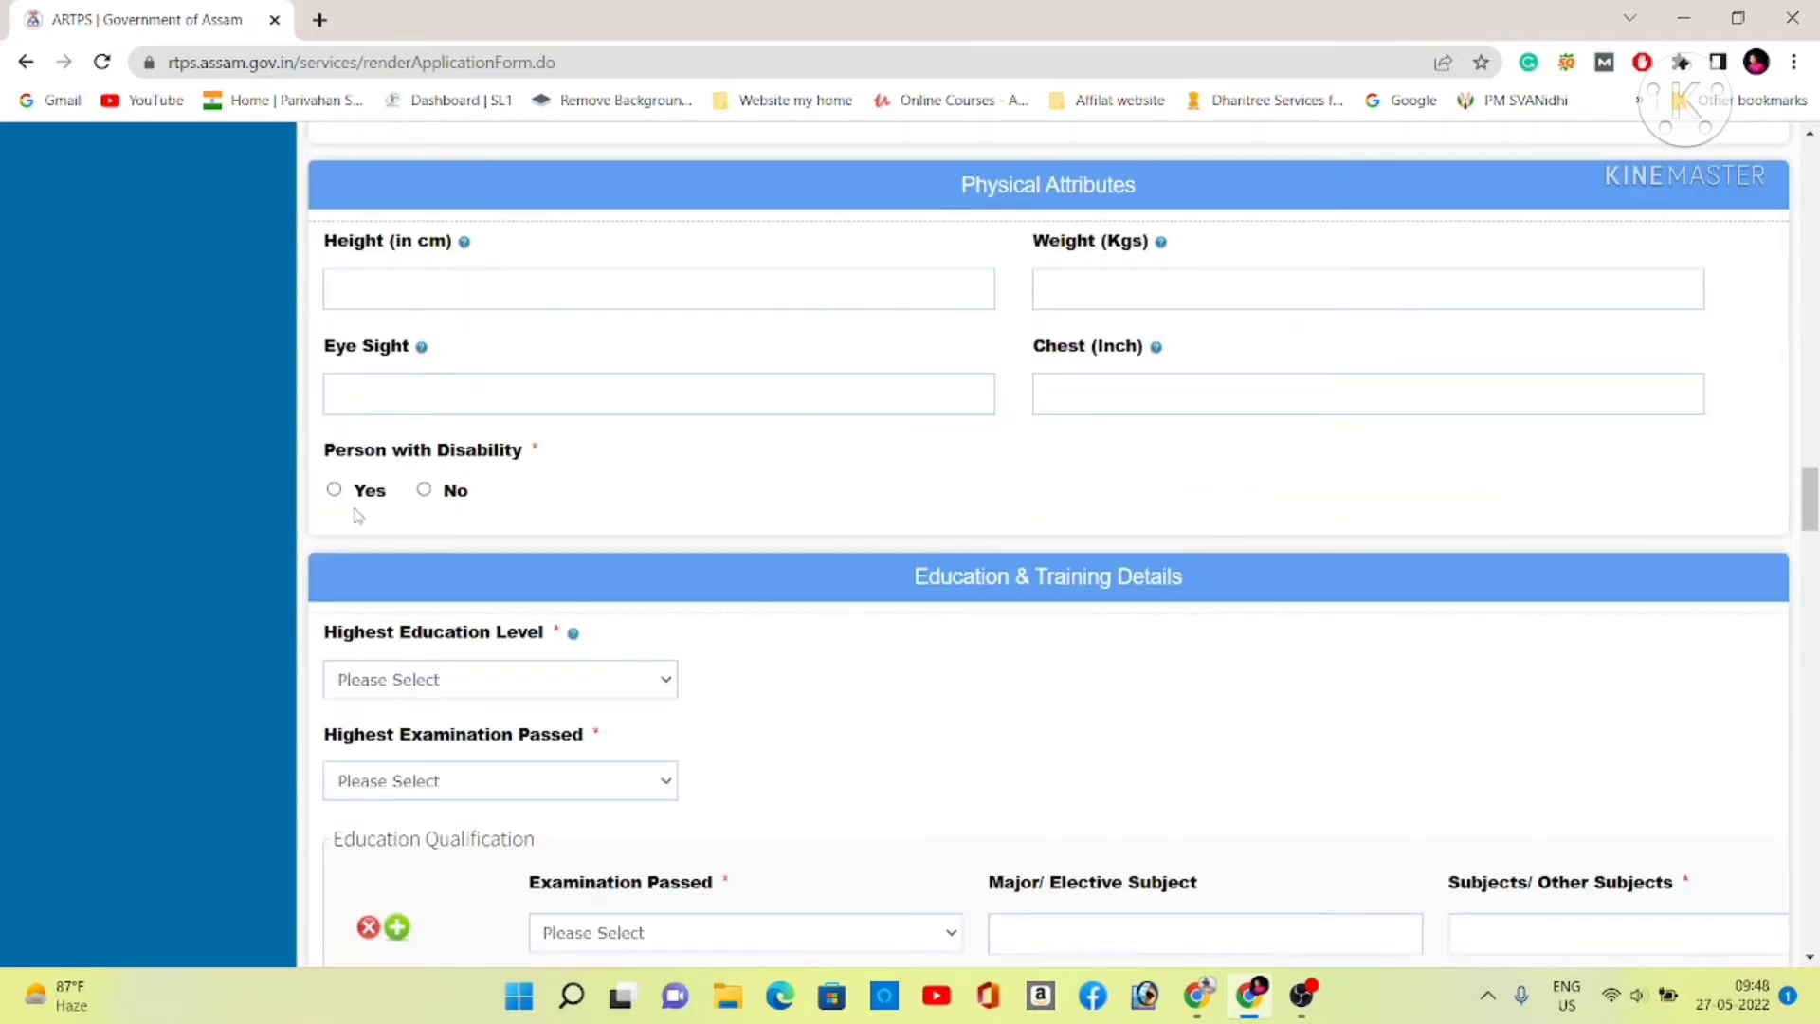
Mark disability as No, with highest education 12th Pass and highest examination 12th Science.
click(422, 492)
scroll(474, 455, down, 2)
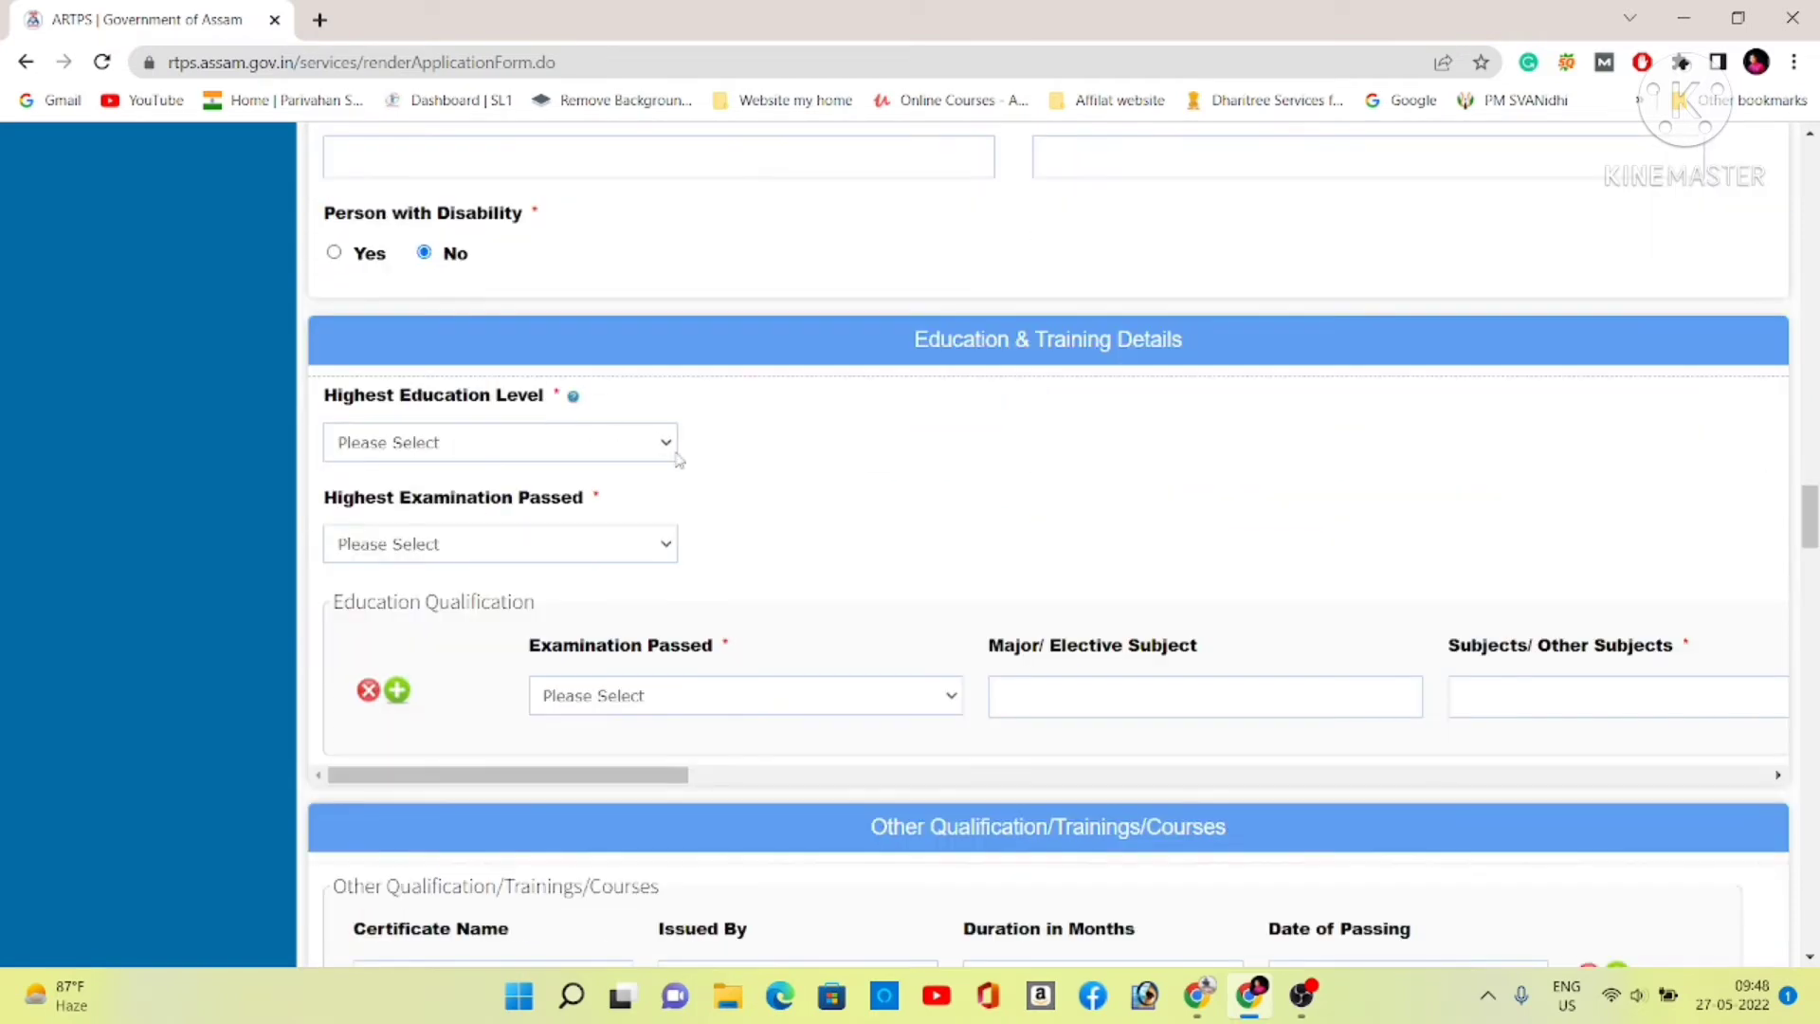
click(569, 453)
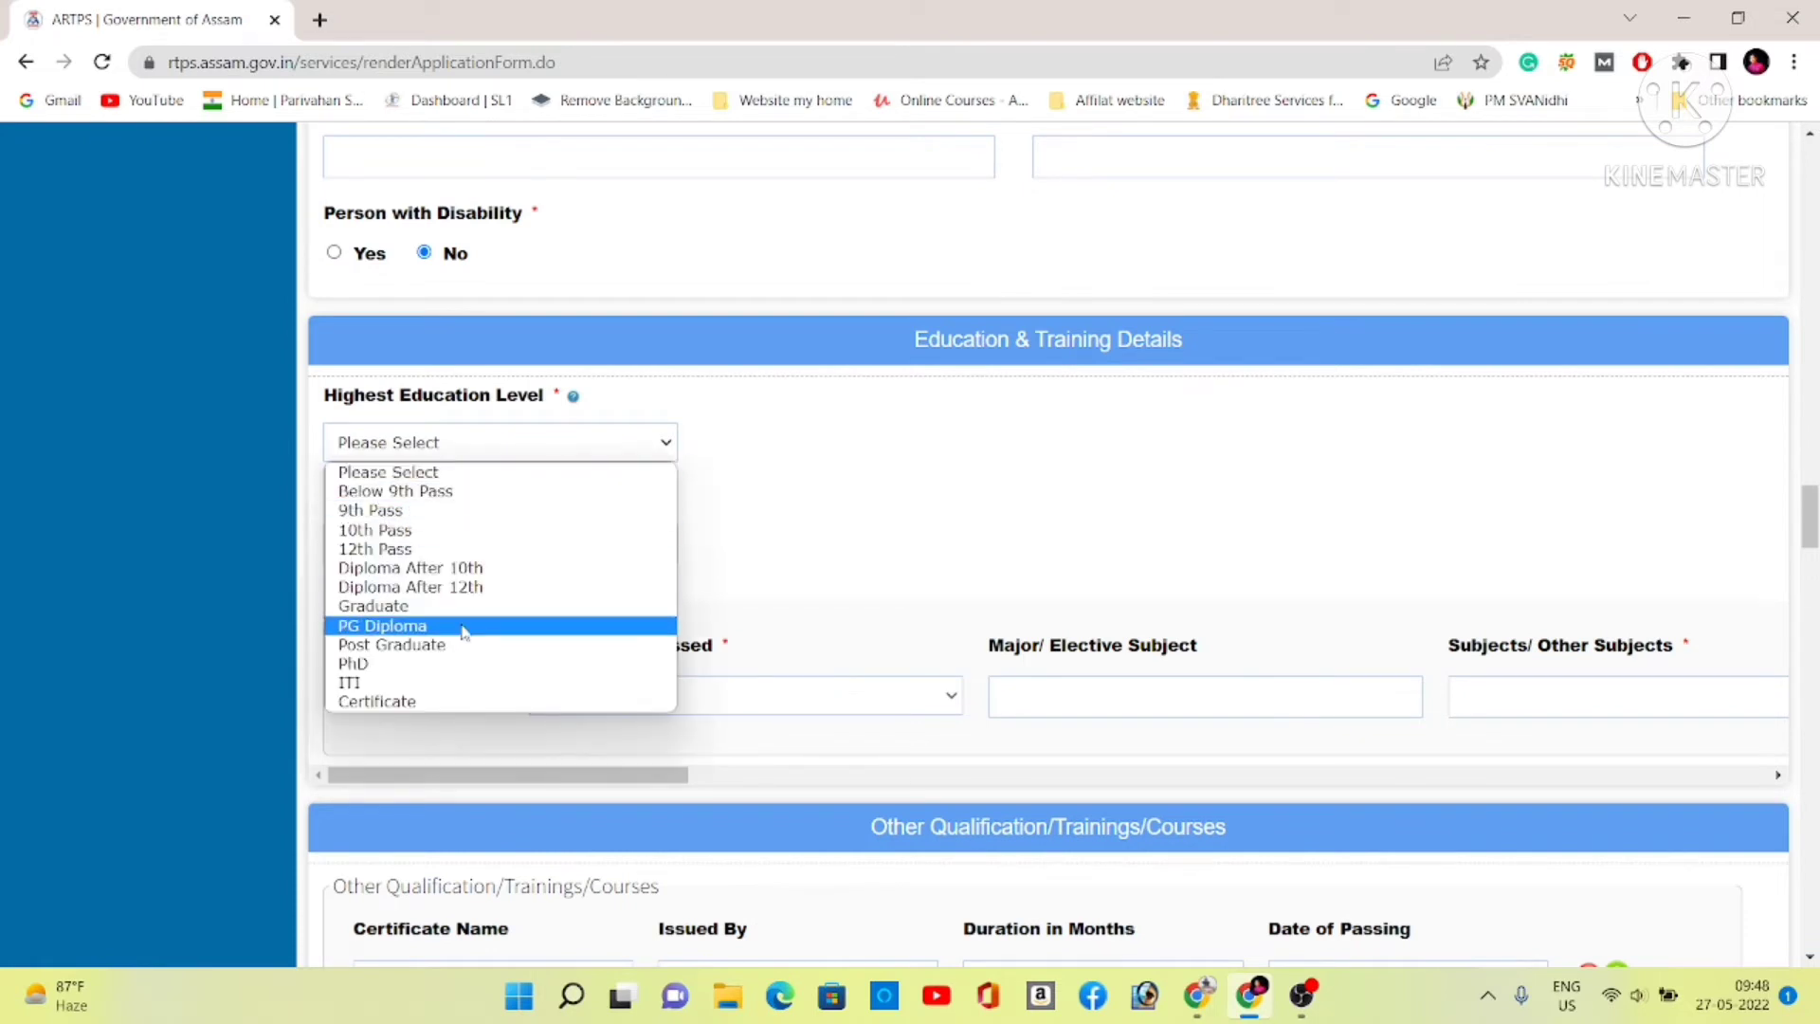
click(438, 549)
scroll(540, 554, down, 1)
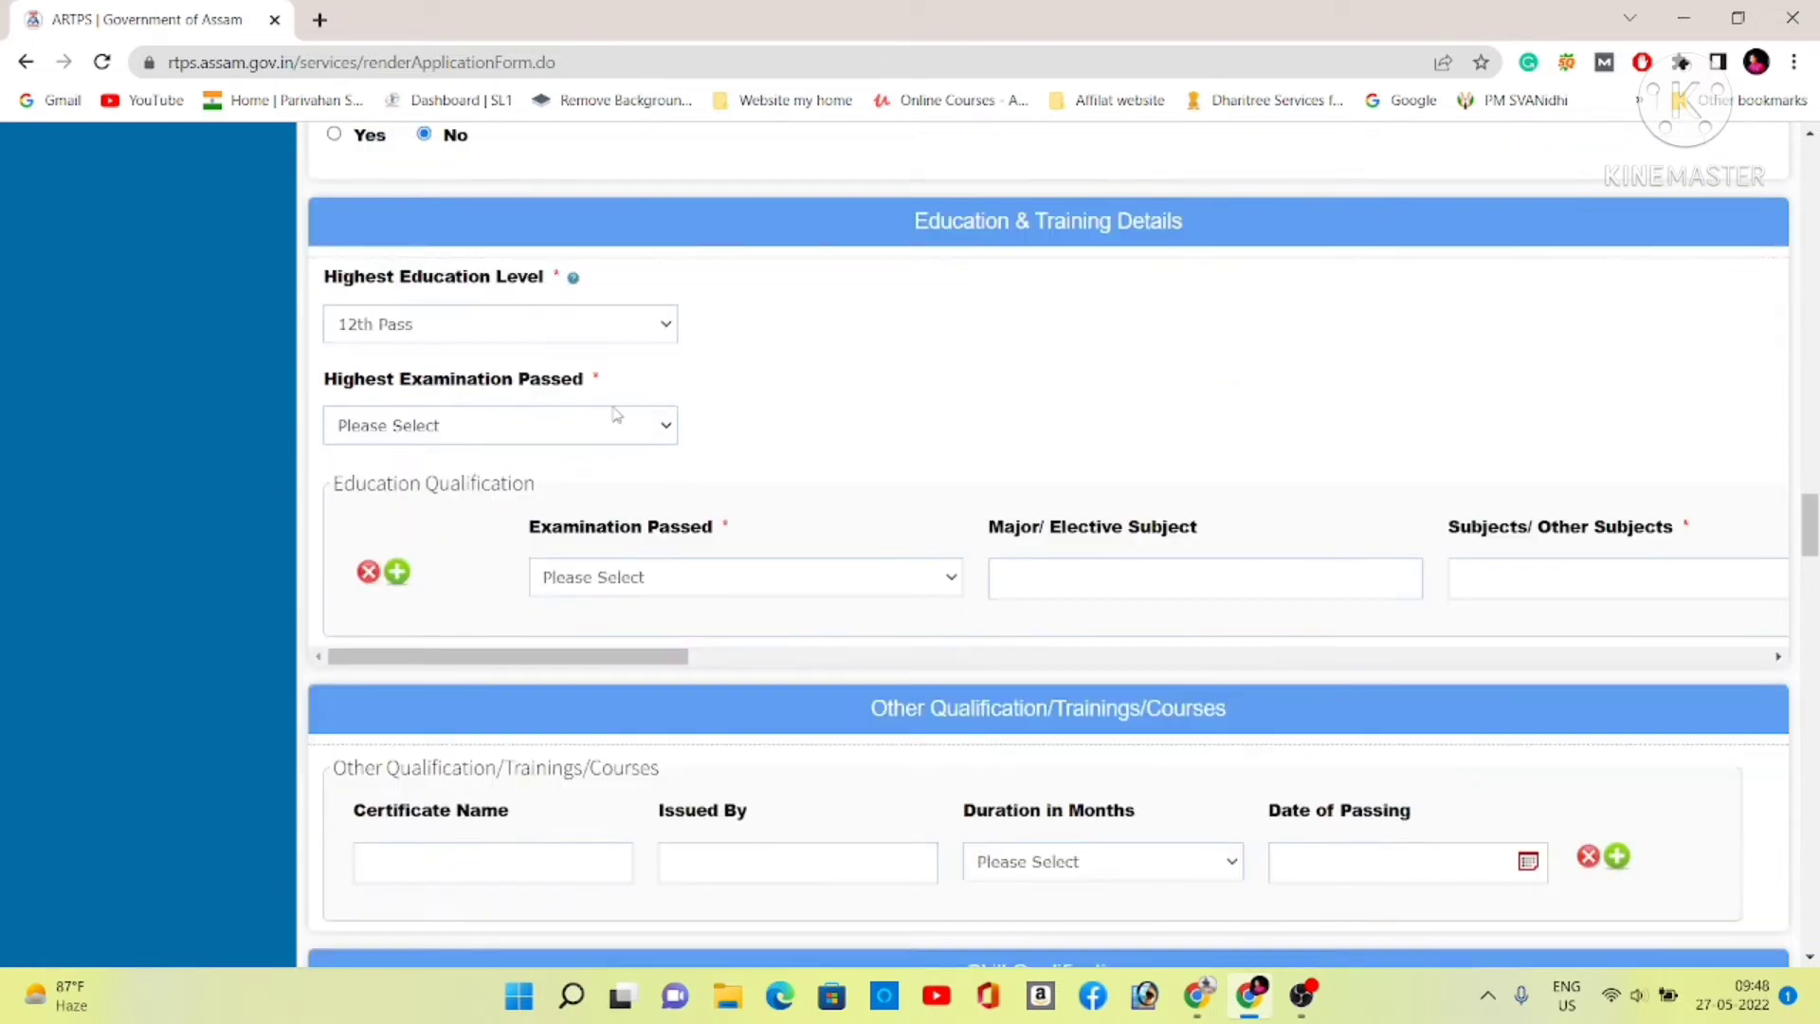
click(627, 427)
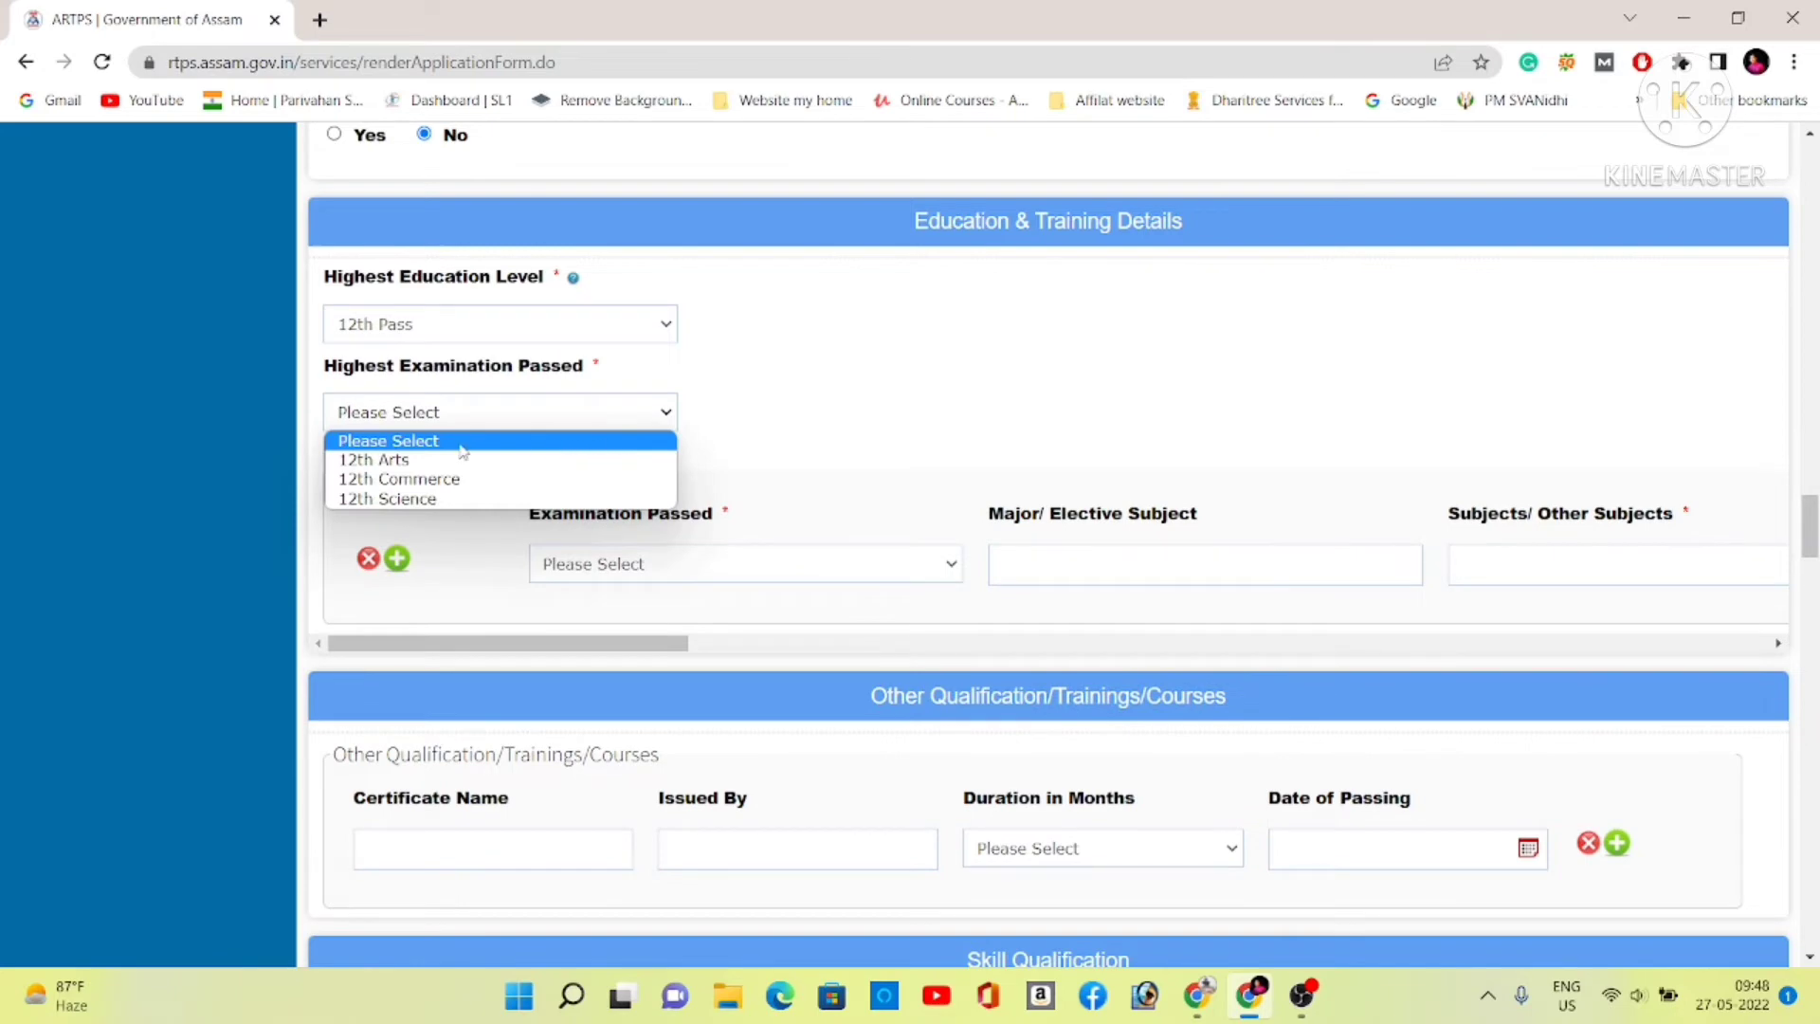
click(428, 497)
scroll(720, 474, down, 1)
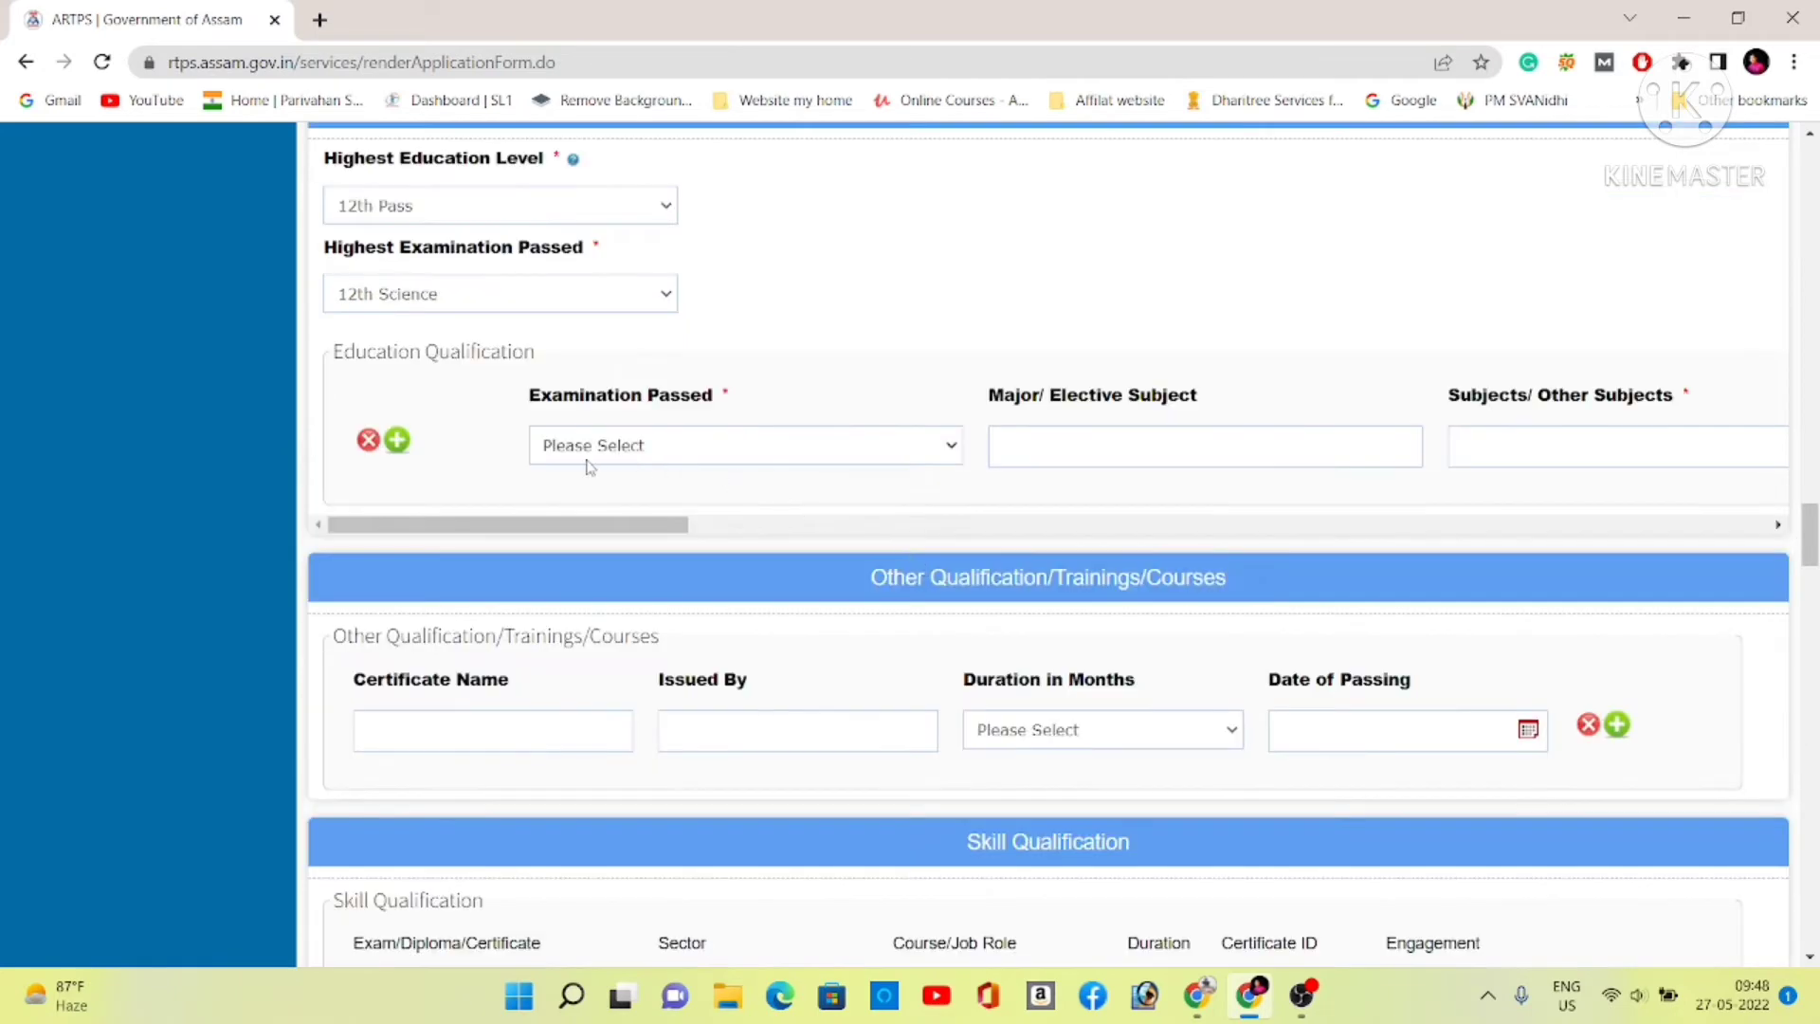
Record 10th Pass in the first qualification row and go through its subject, institution and date fields.
click(686, 459)
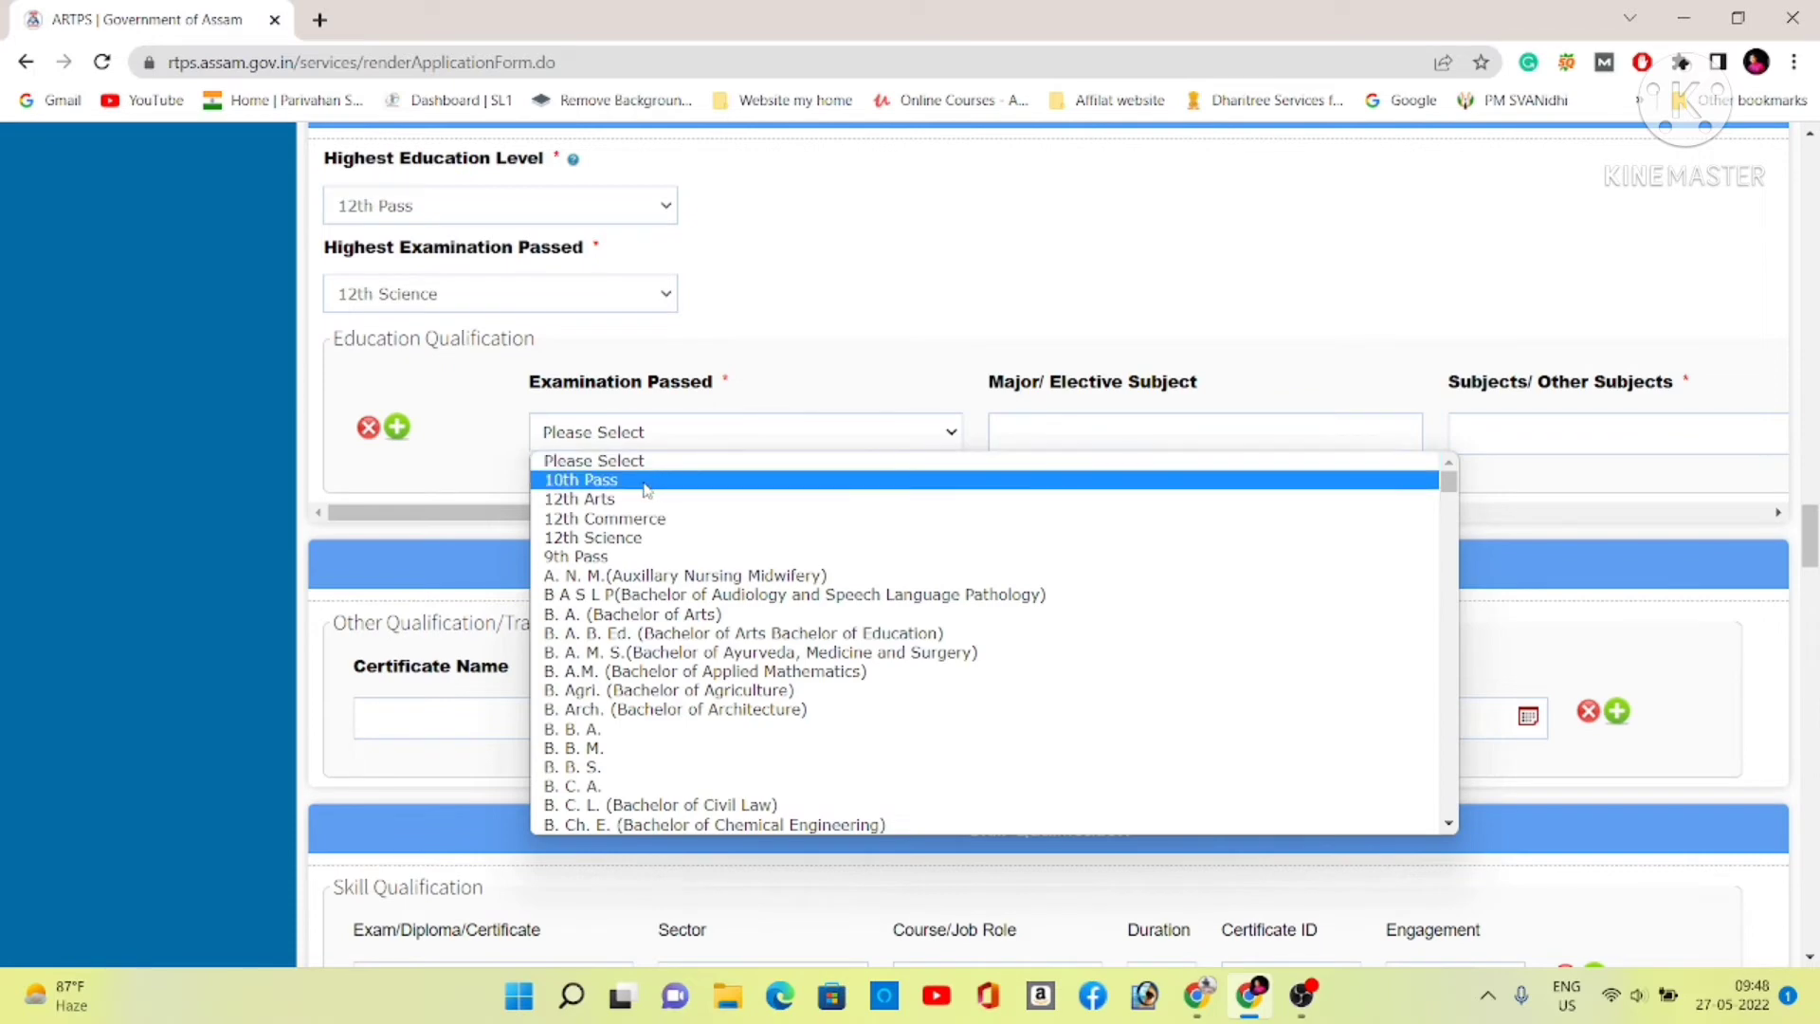
click(644, 483)
click(1098, 429)
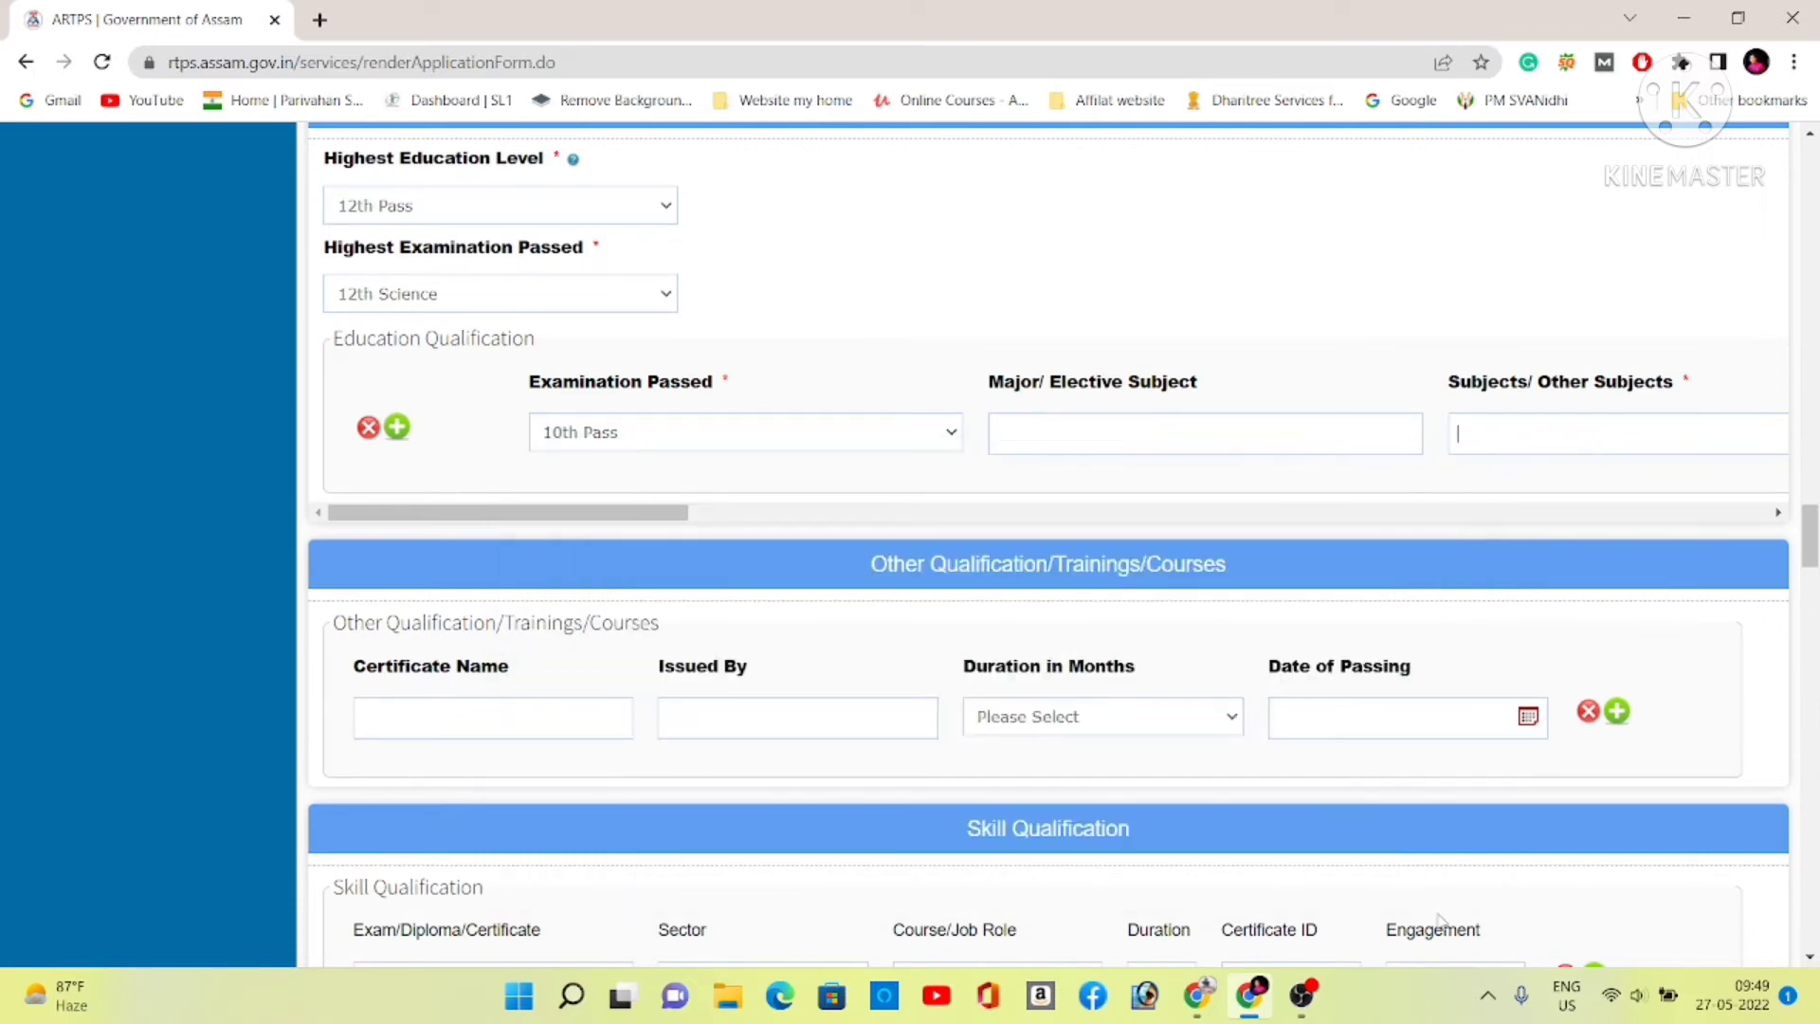
key(Tab)
key(Tab)
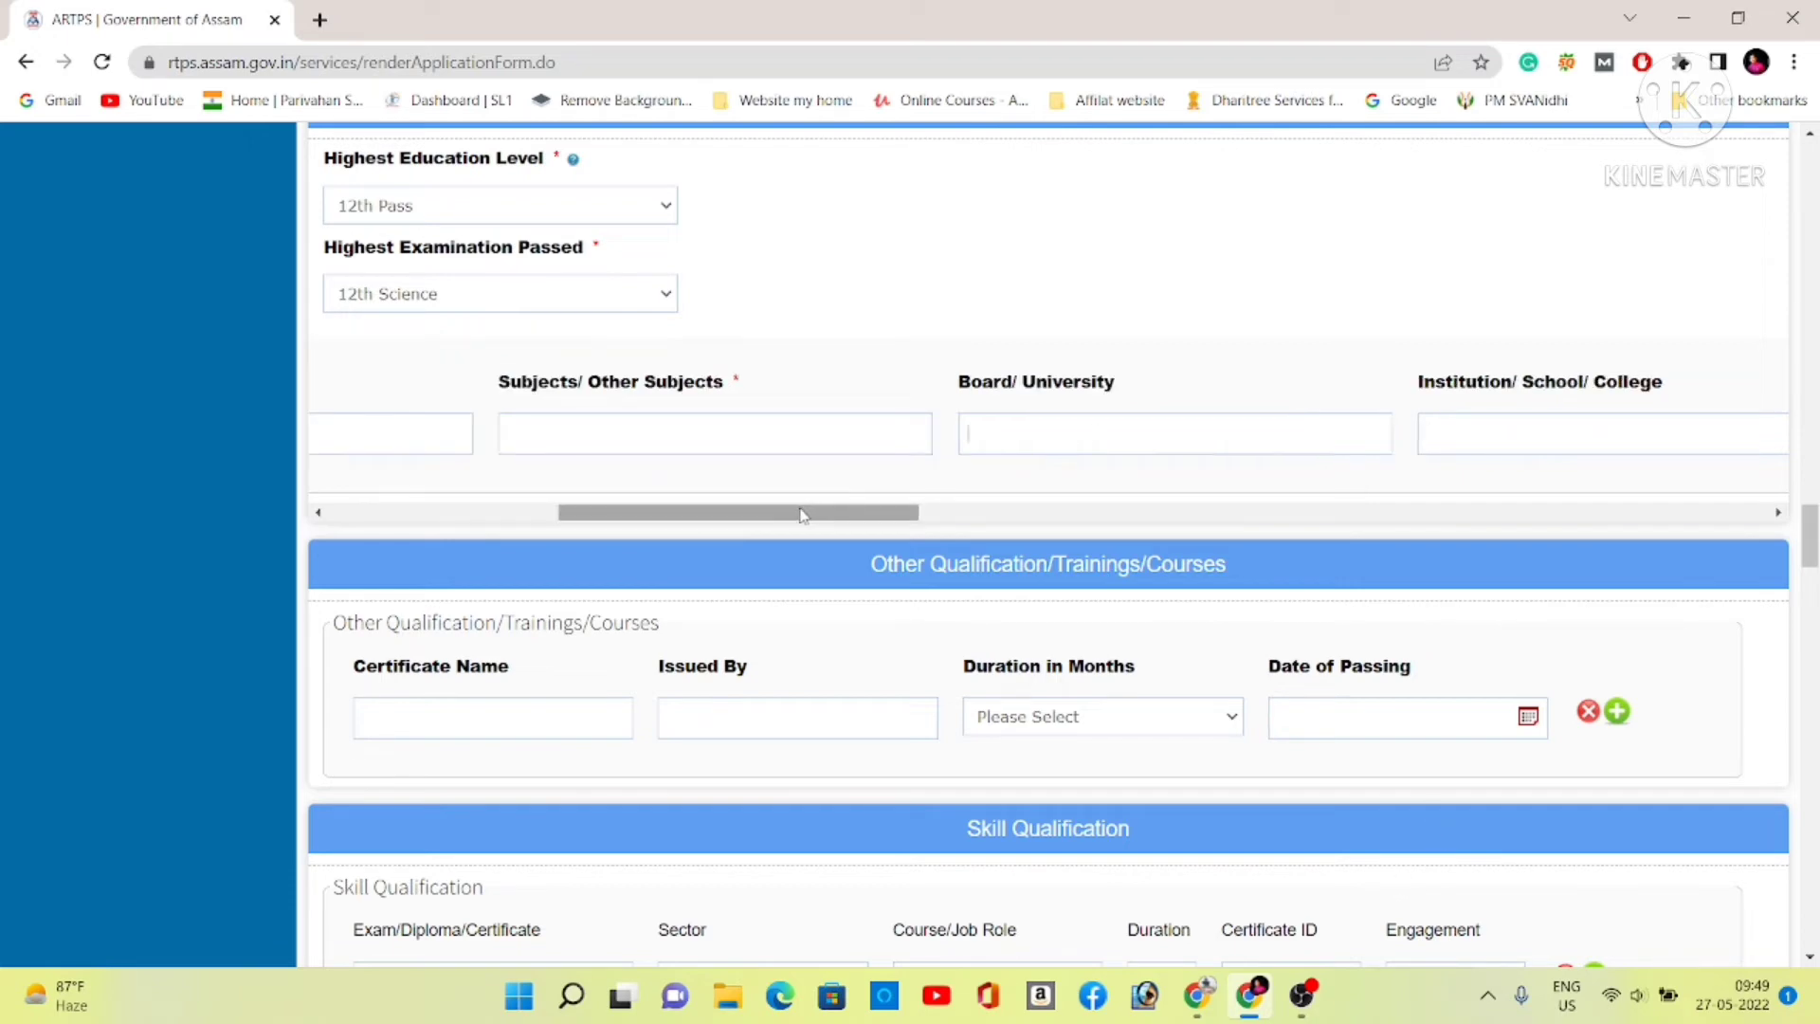
drag(806, 513, 1016, 517)
click(839, 438)
click(1091, 427)
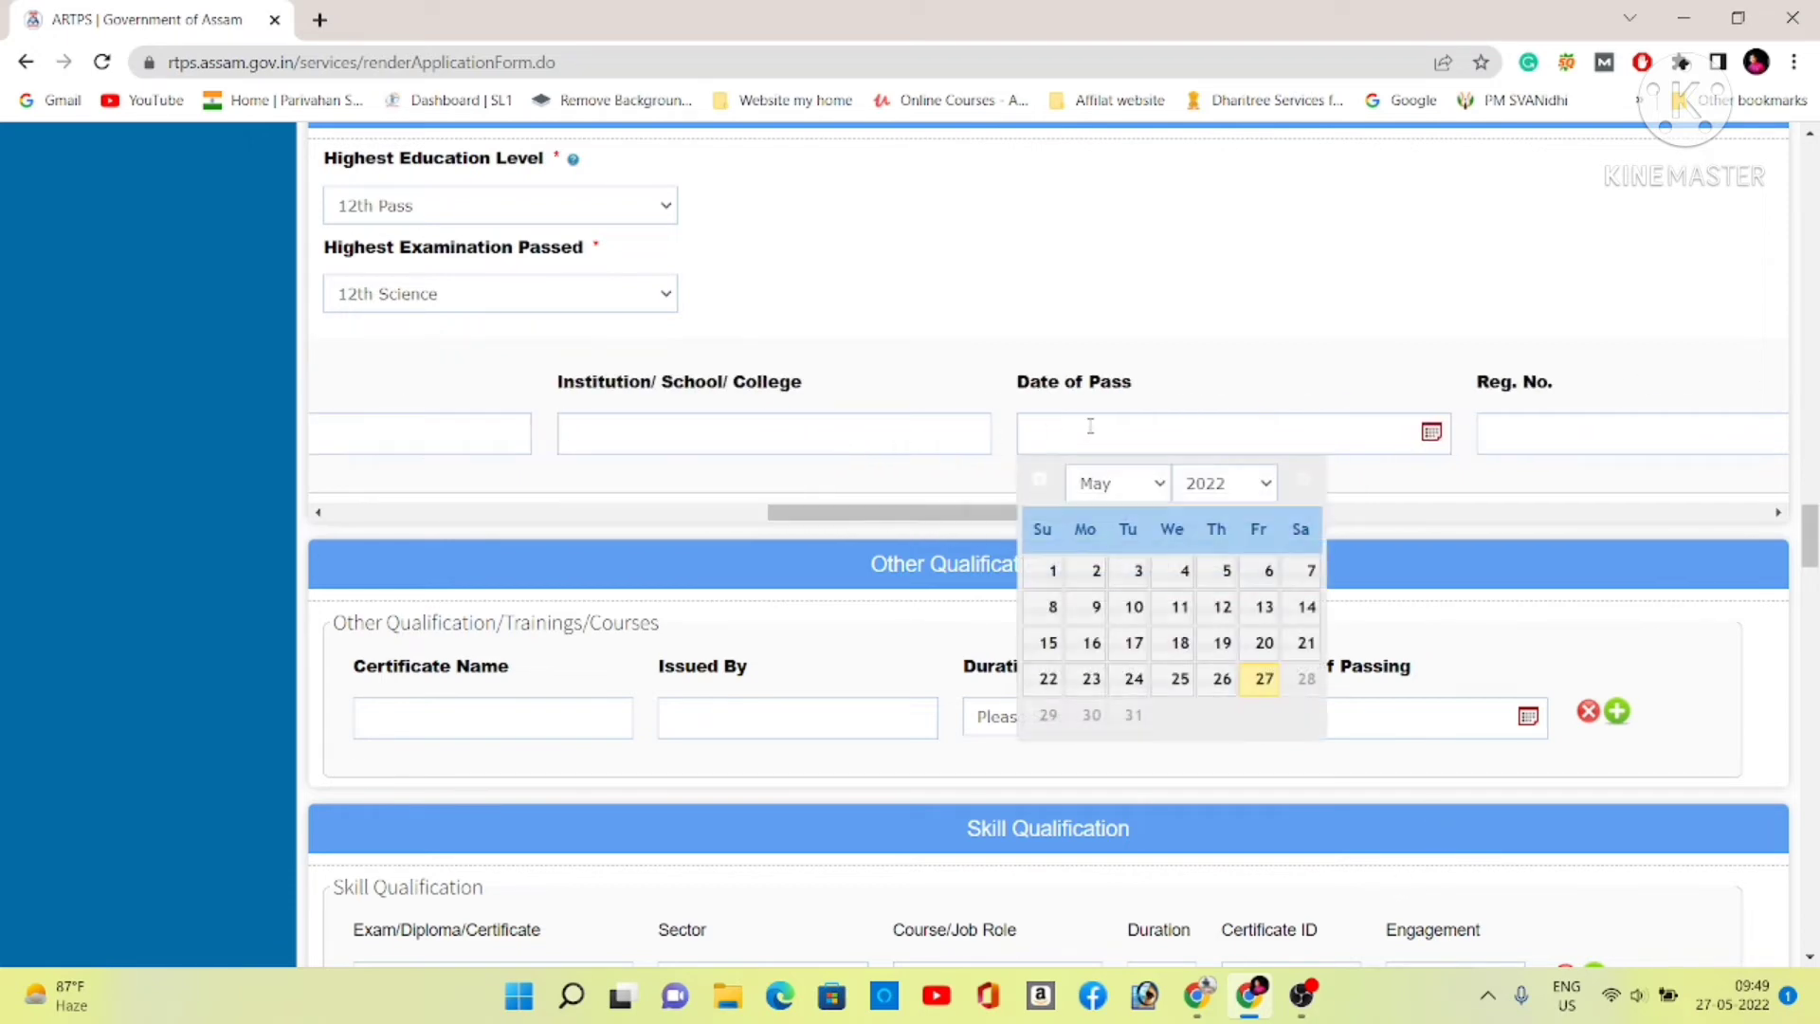
click(1572, 436)
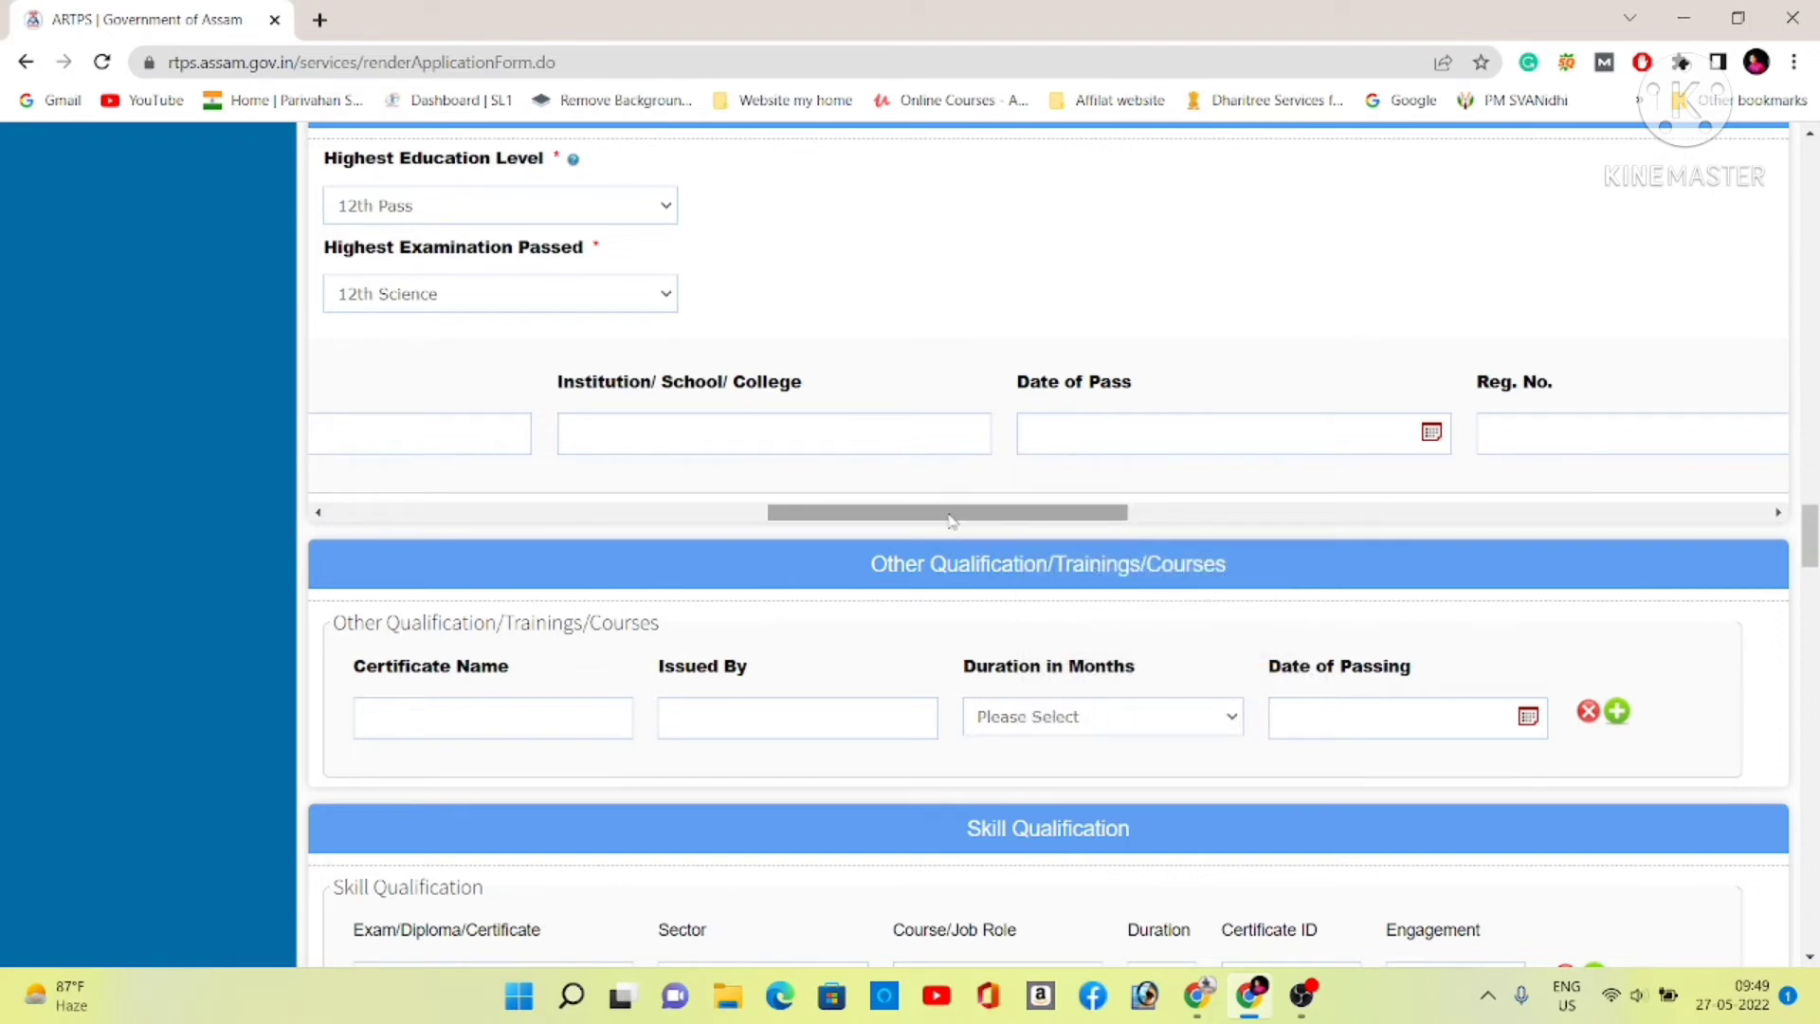
drag(976, 513, 535, 513)
Add a second qualification row for 12th Science and go through its institution and date fields.
click(398, 430)
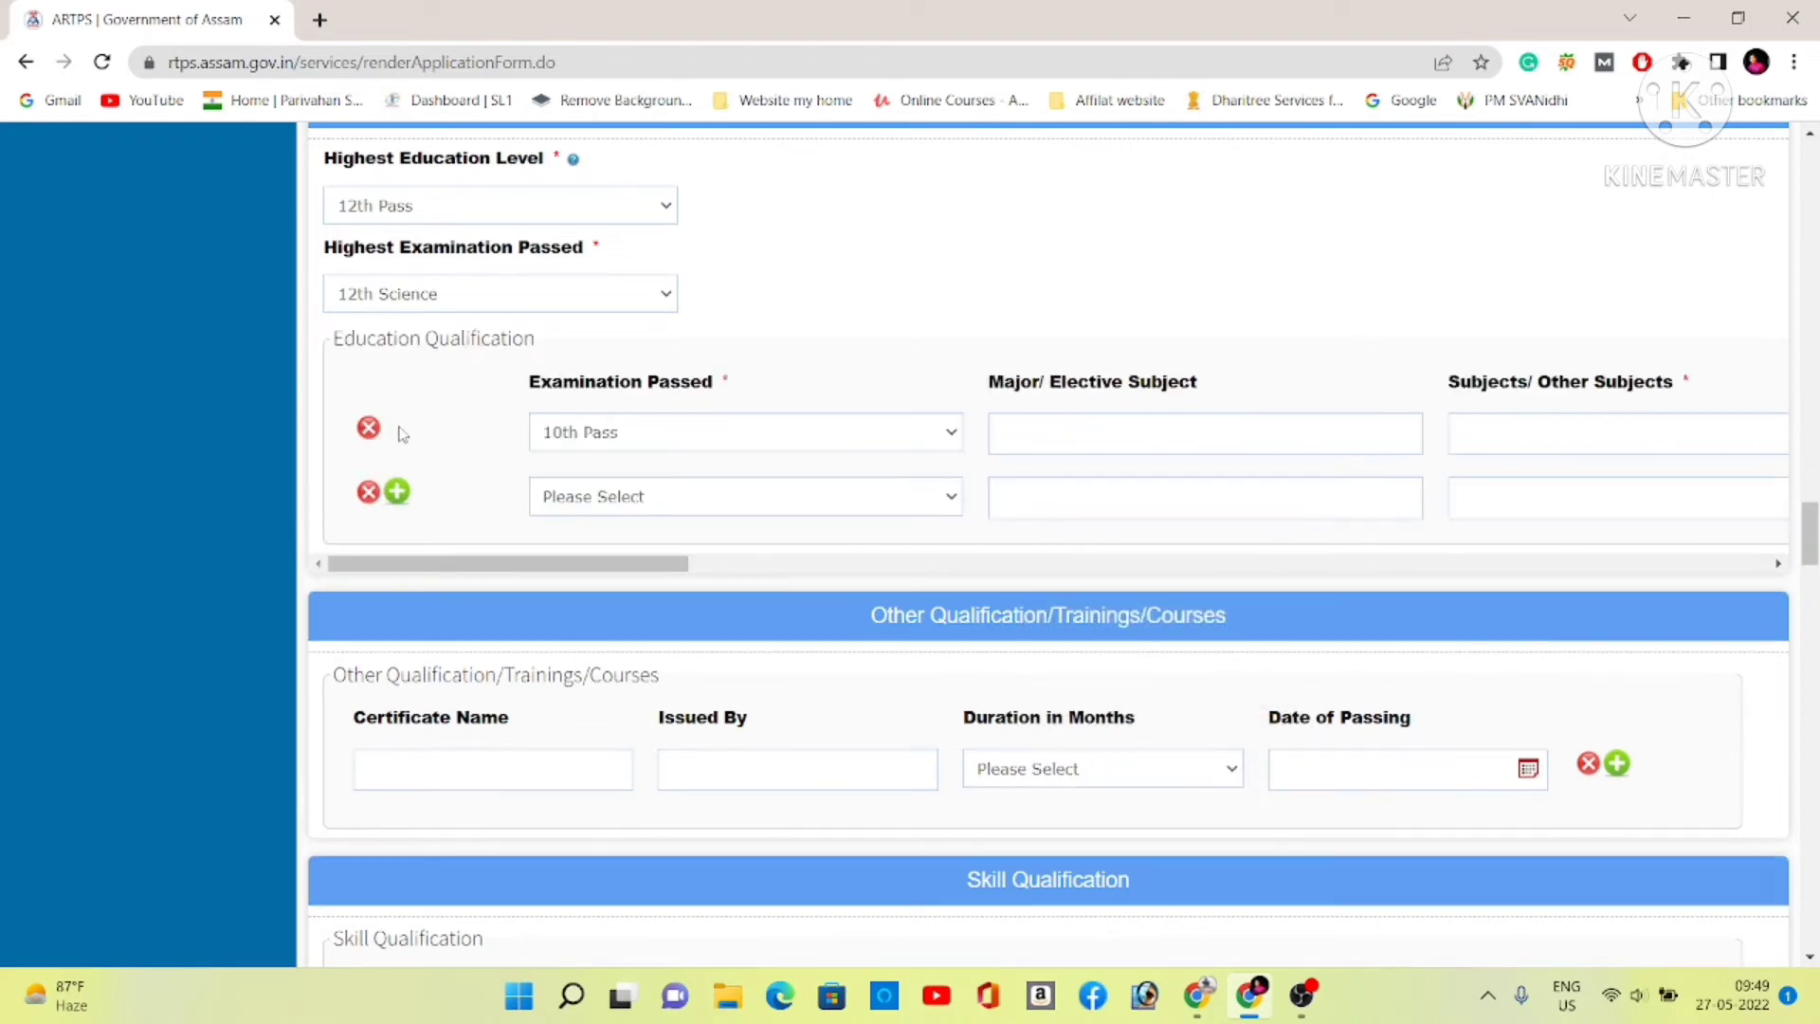
click(689, 510)
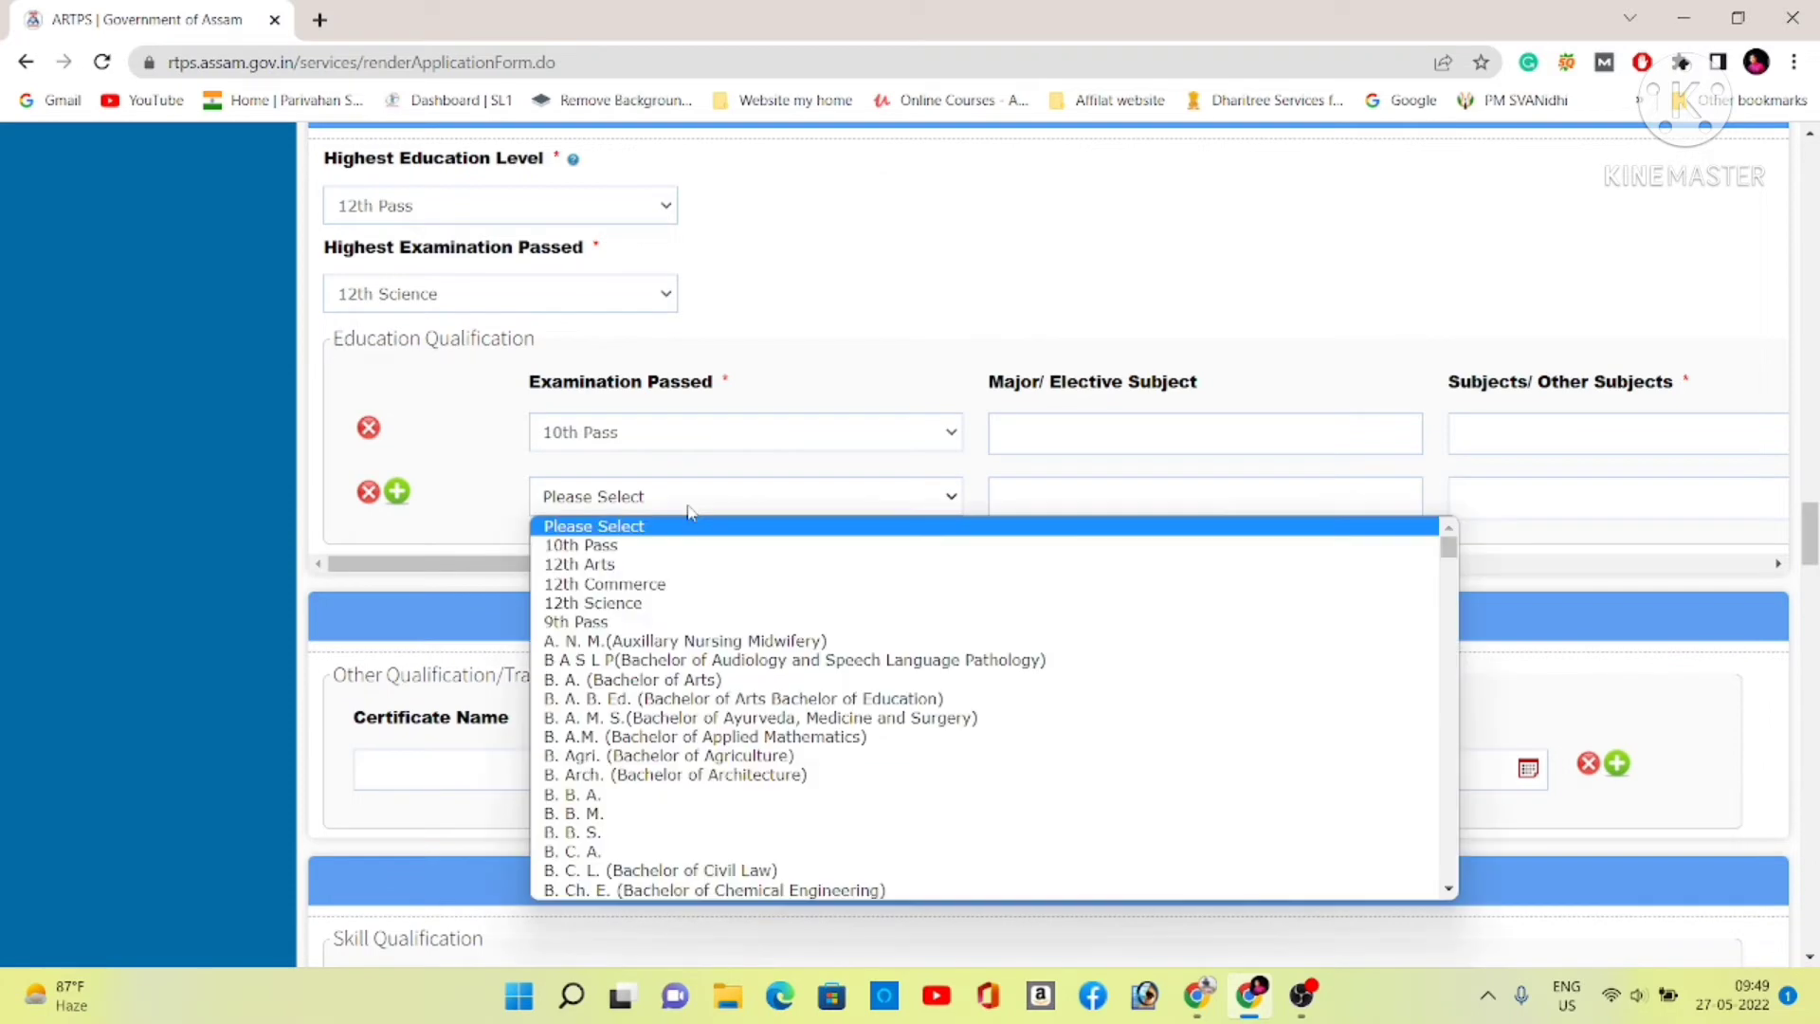
click(645, 604)
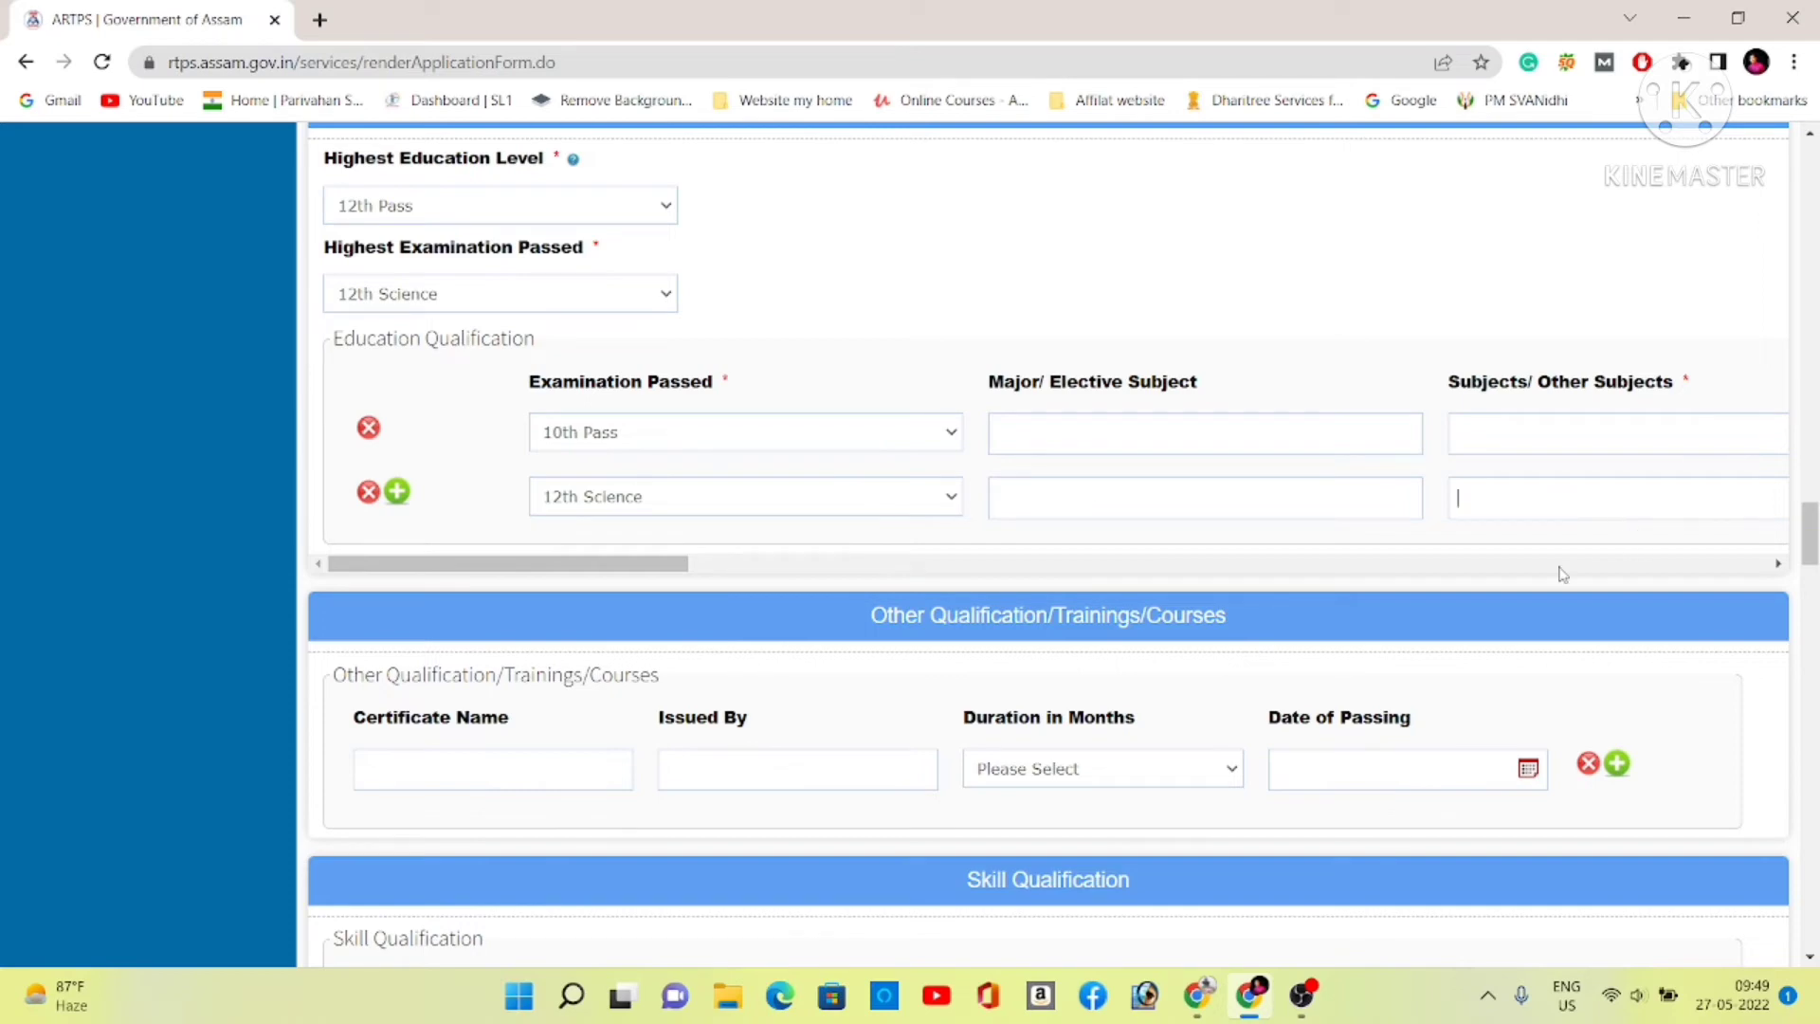
key(Tab)
scroll(778, 569, right, 5)
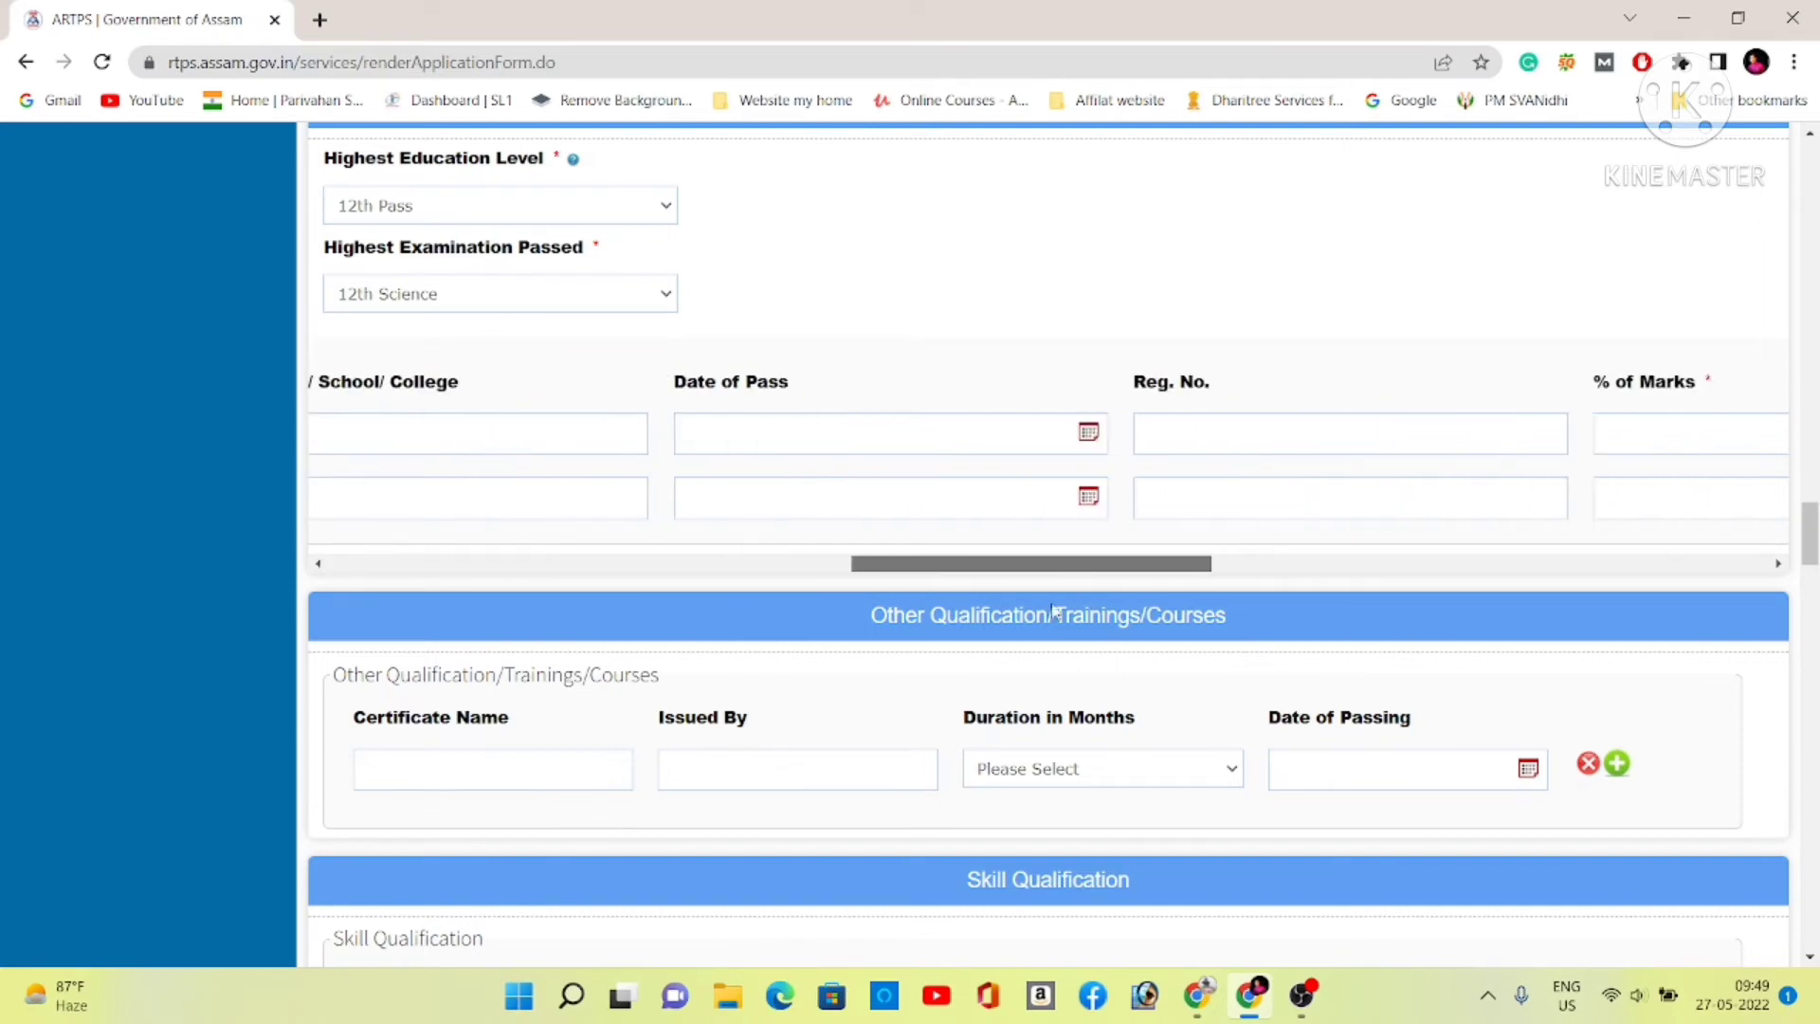
scroll(778, 568, left, 1)
click(775, 516)
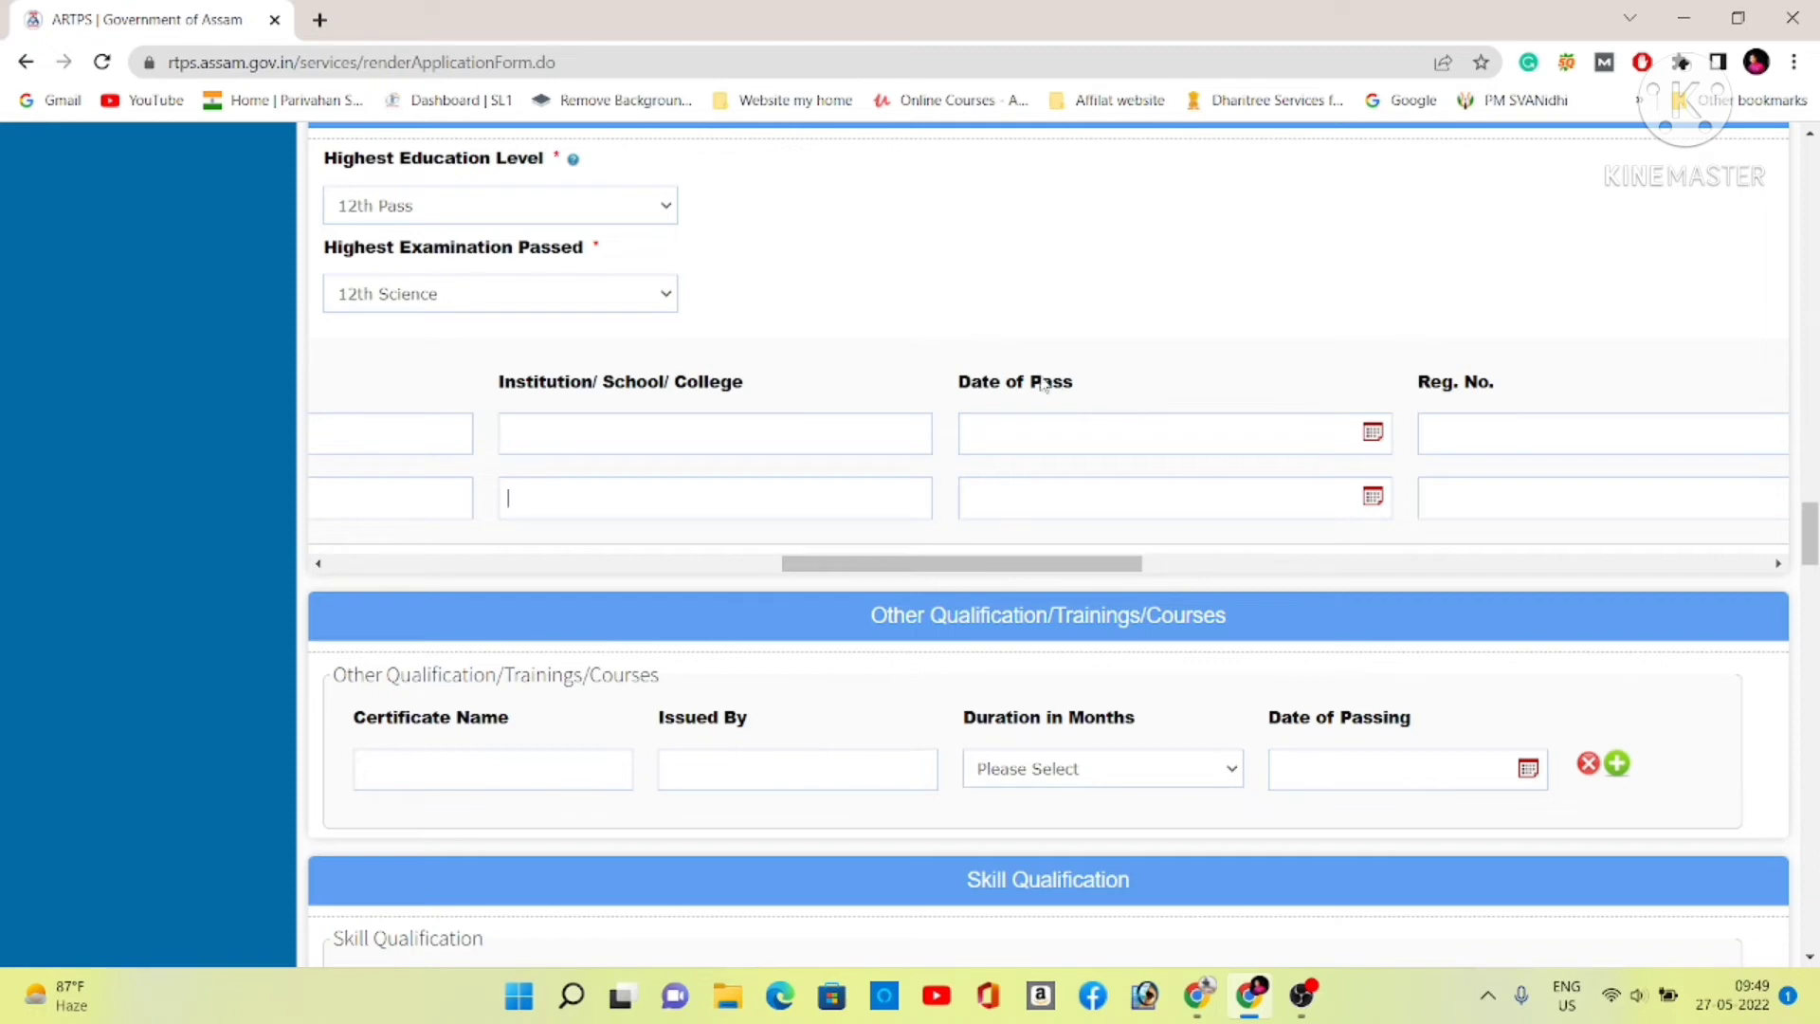
click(1055, 500)
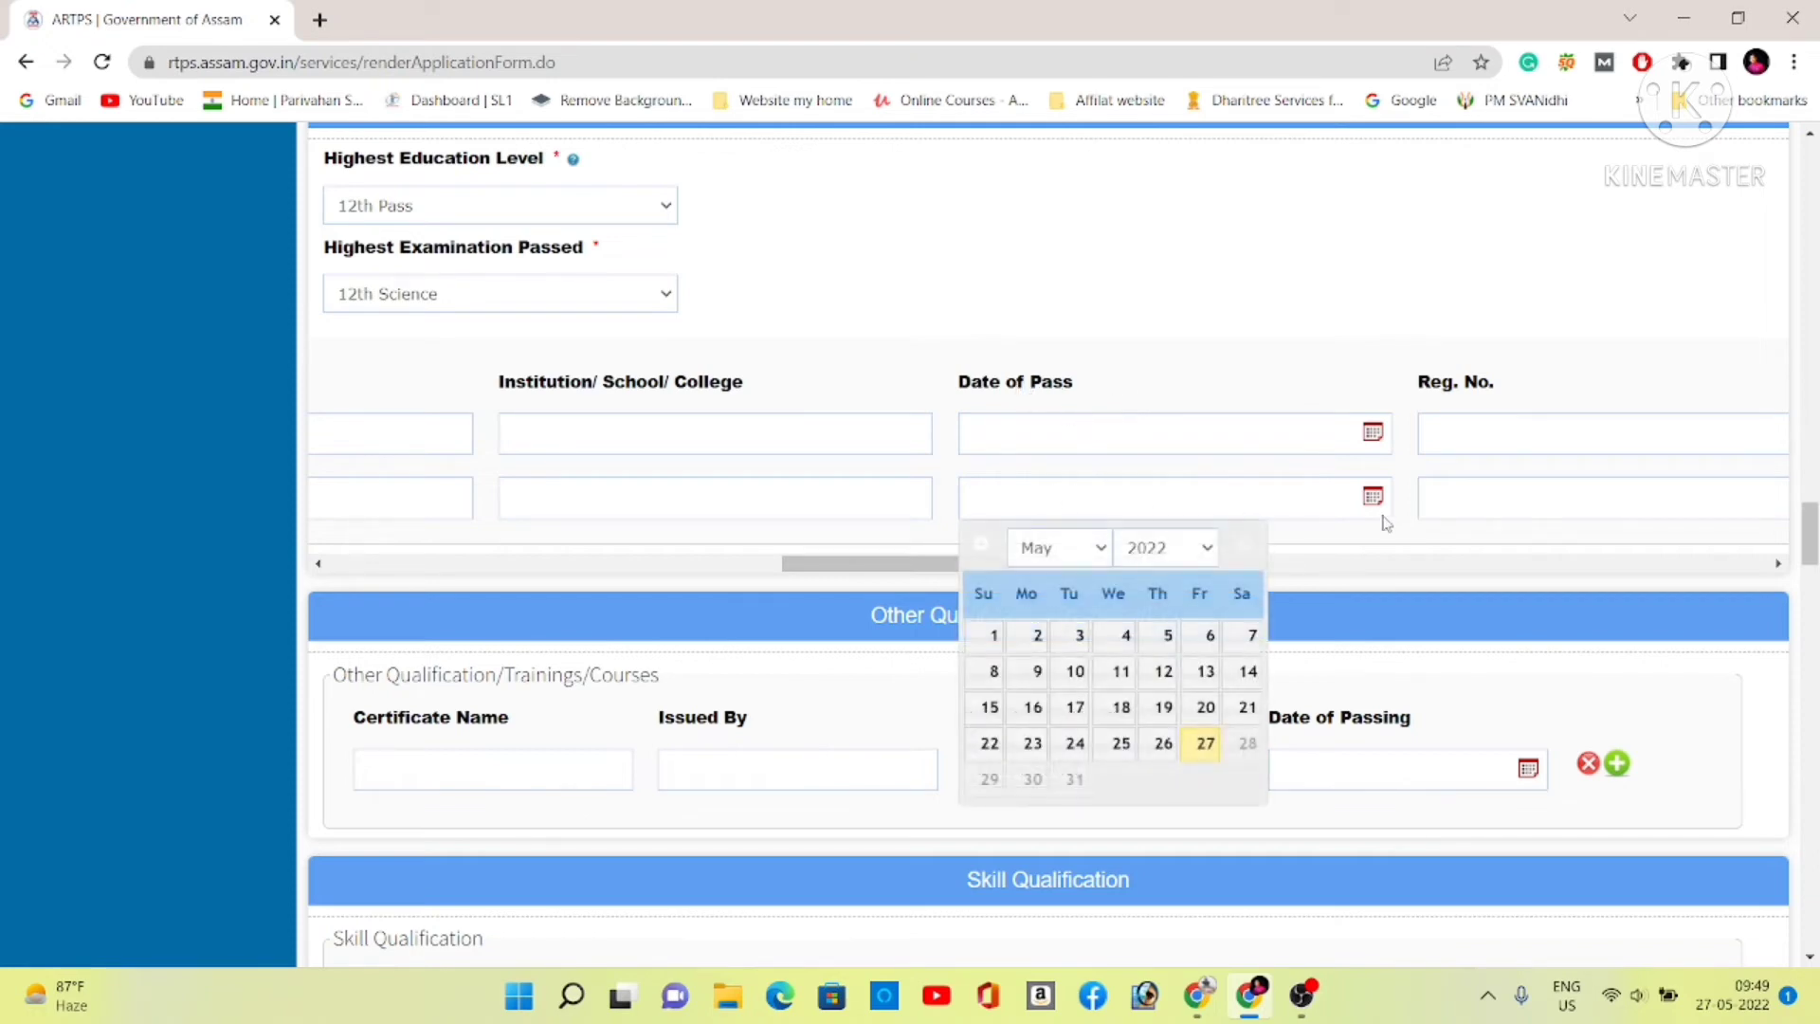
click(1487, 514)
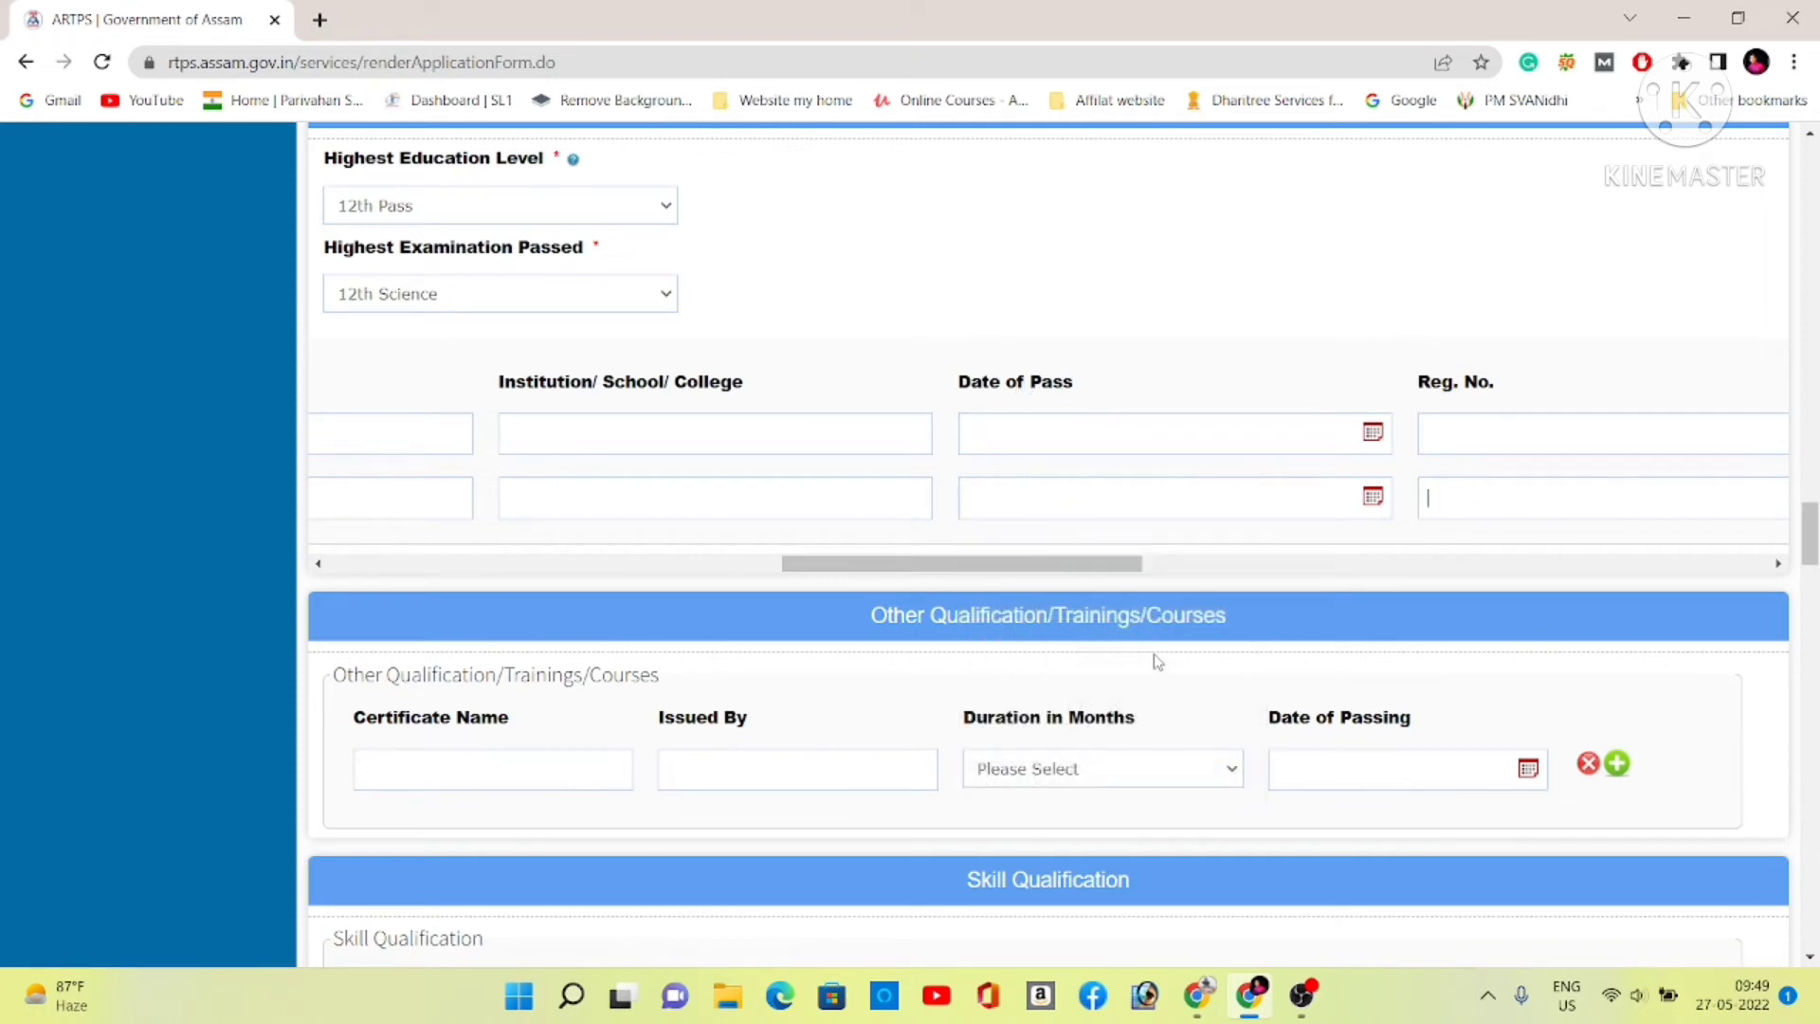
drag(1031, 569, 574, 594)
scroll(1007, 547, down, 2)
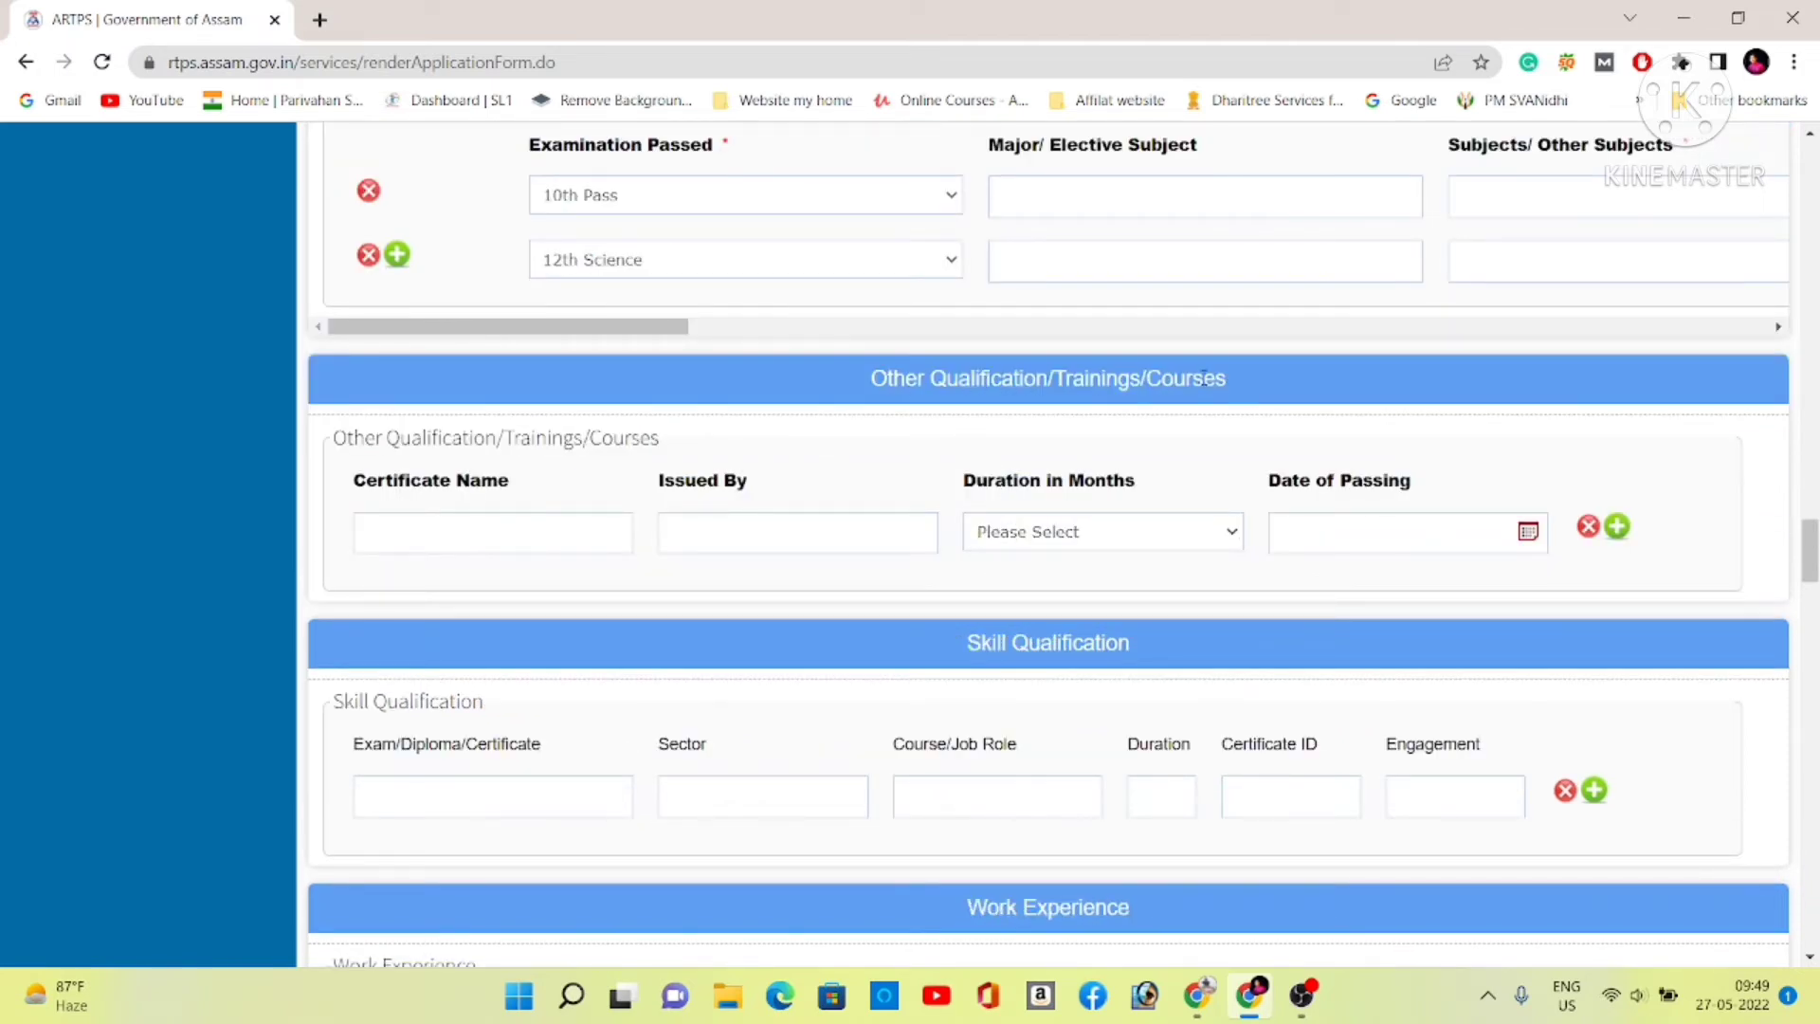
Go through the Skill Qualification fields: course duration, exam/certificate, sector and job role.
click(981, 538)
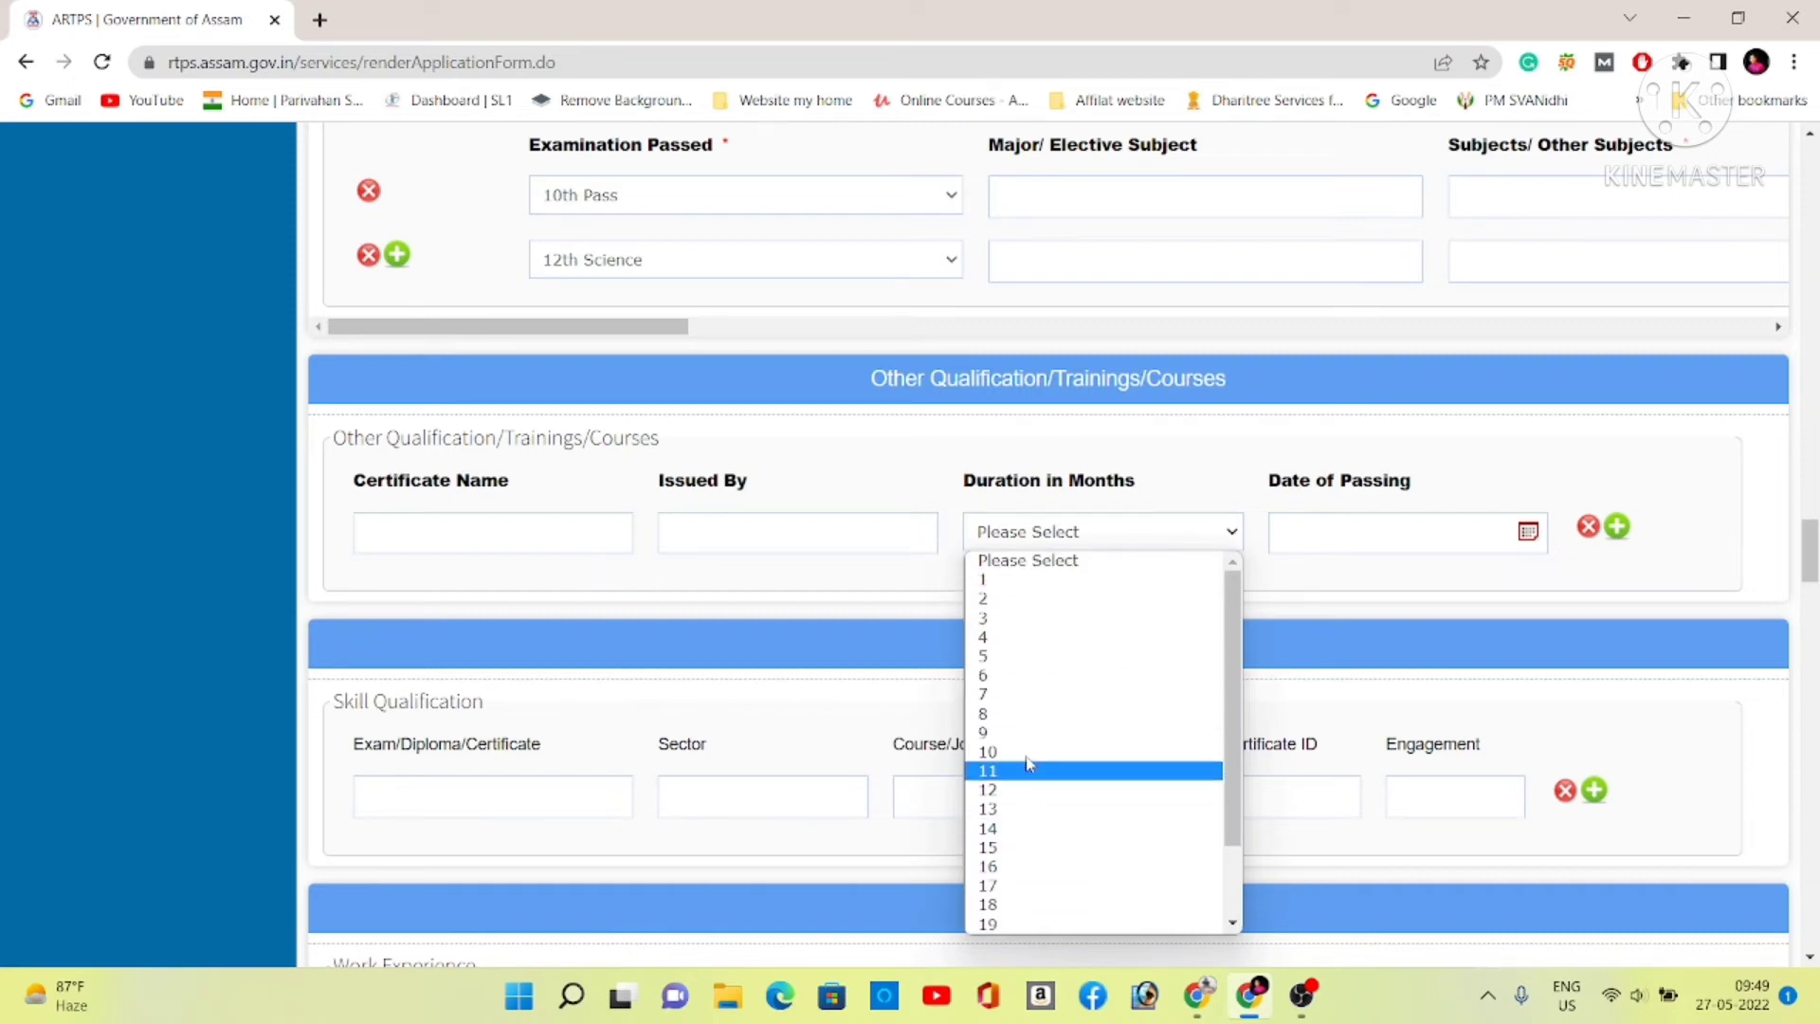
click(805, 572)
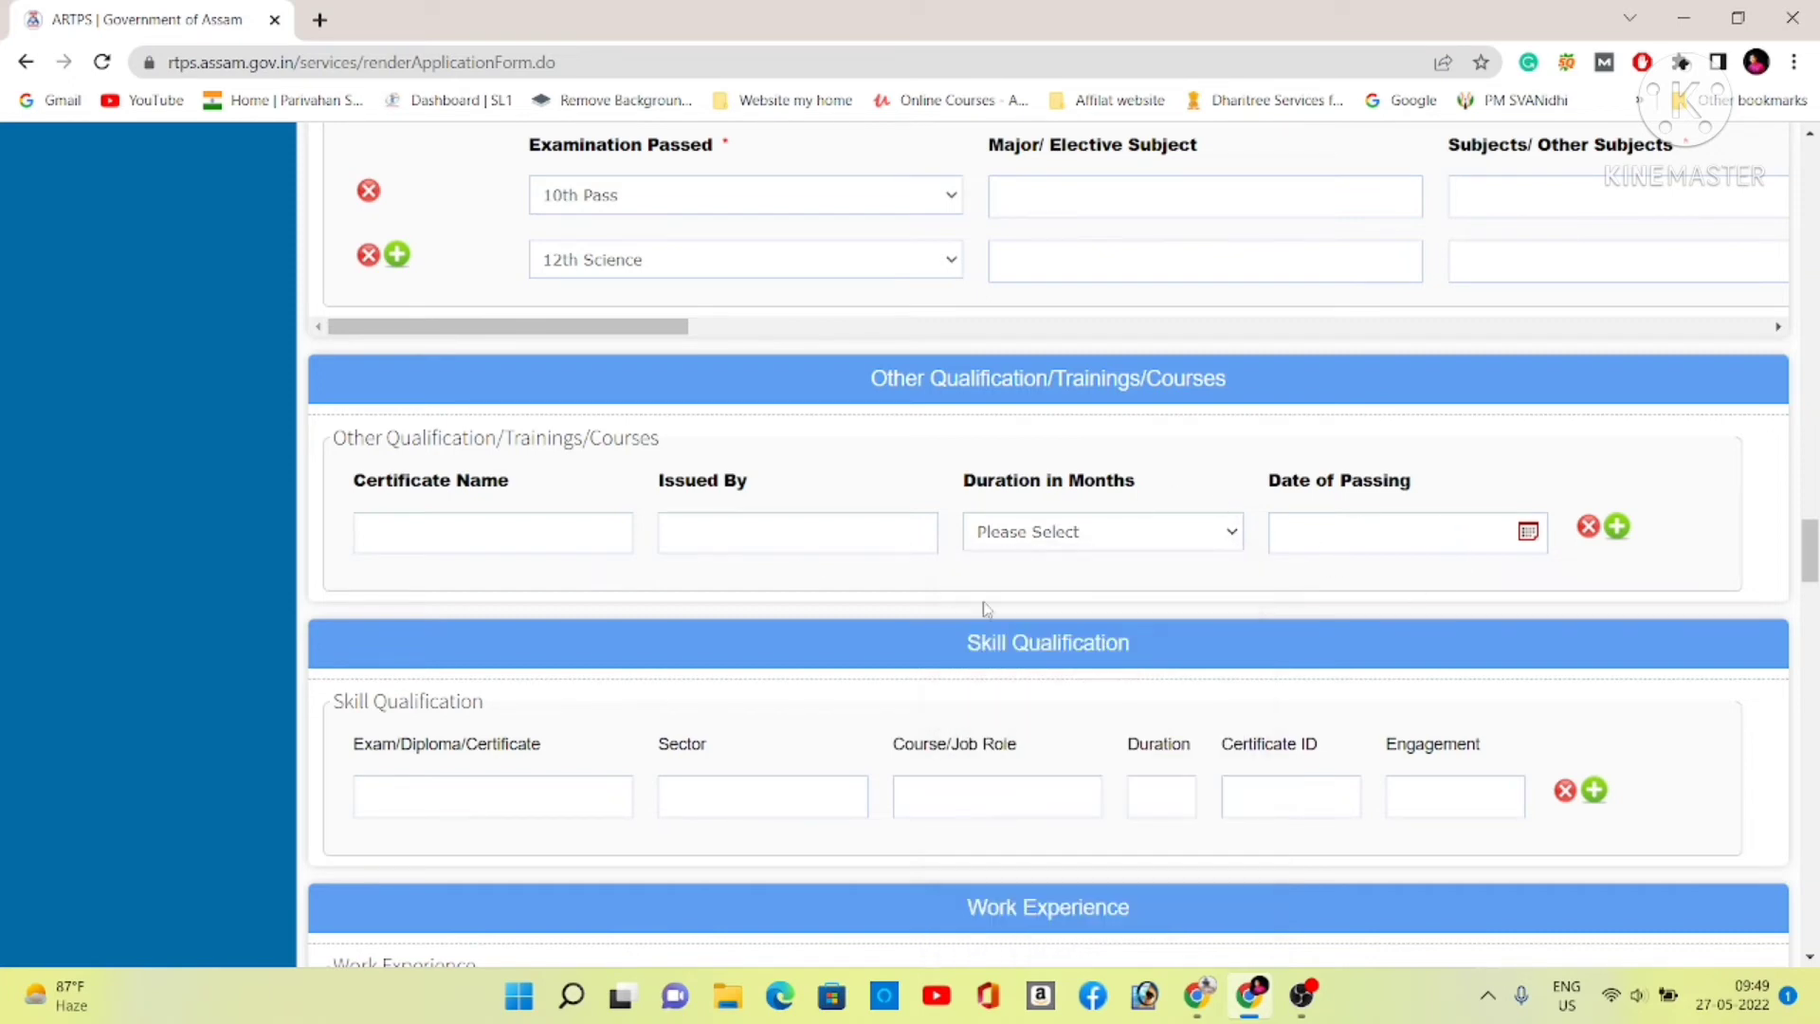
scroll(988, 610, down, 3)
drag(334, 351, 511, 370)
click(427, 445)
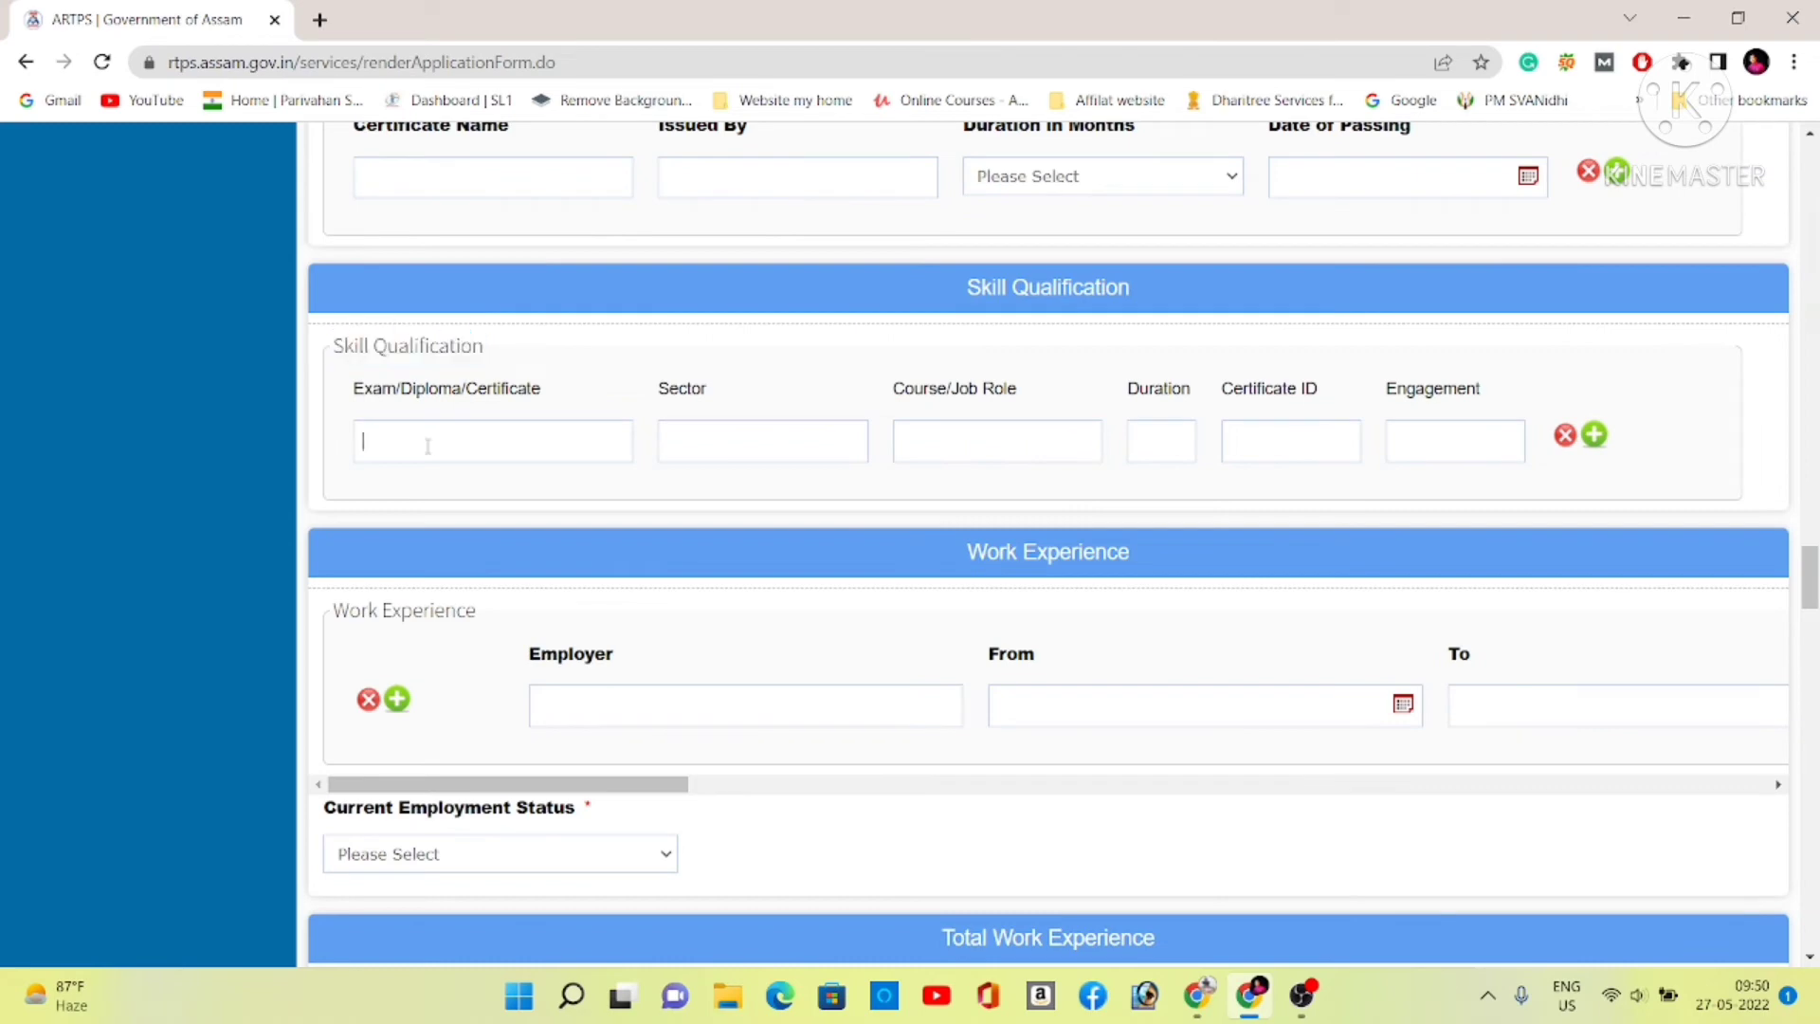
click(749, 446)
click(989, 448)
Set Current Employment Status to Self Employed.
scroll(870, 524, down, 2)
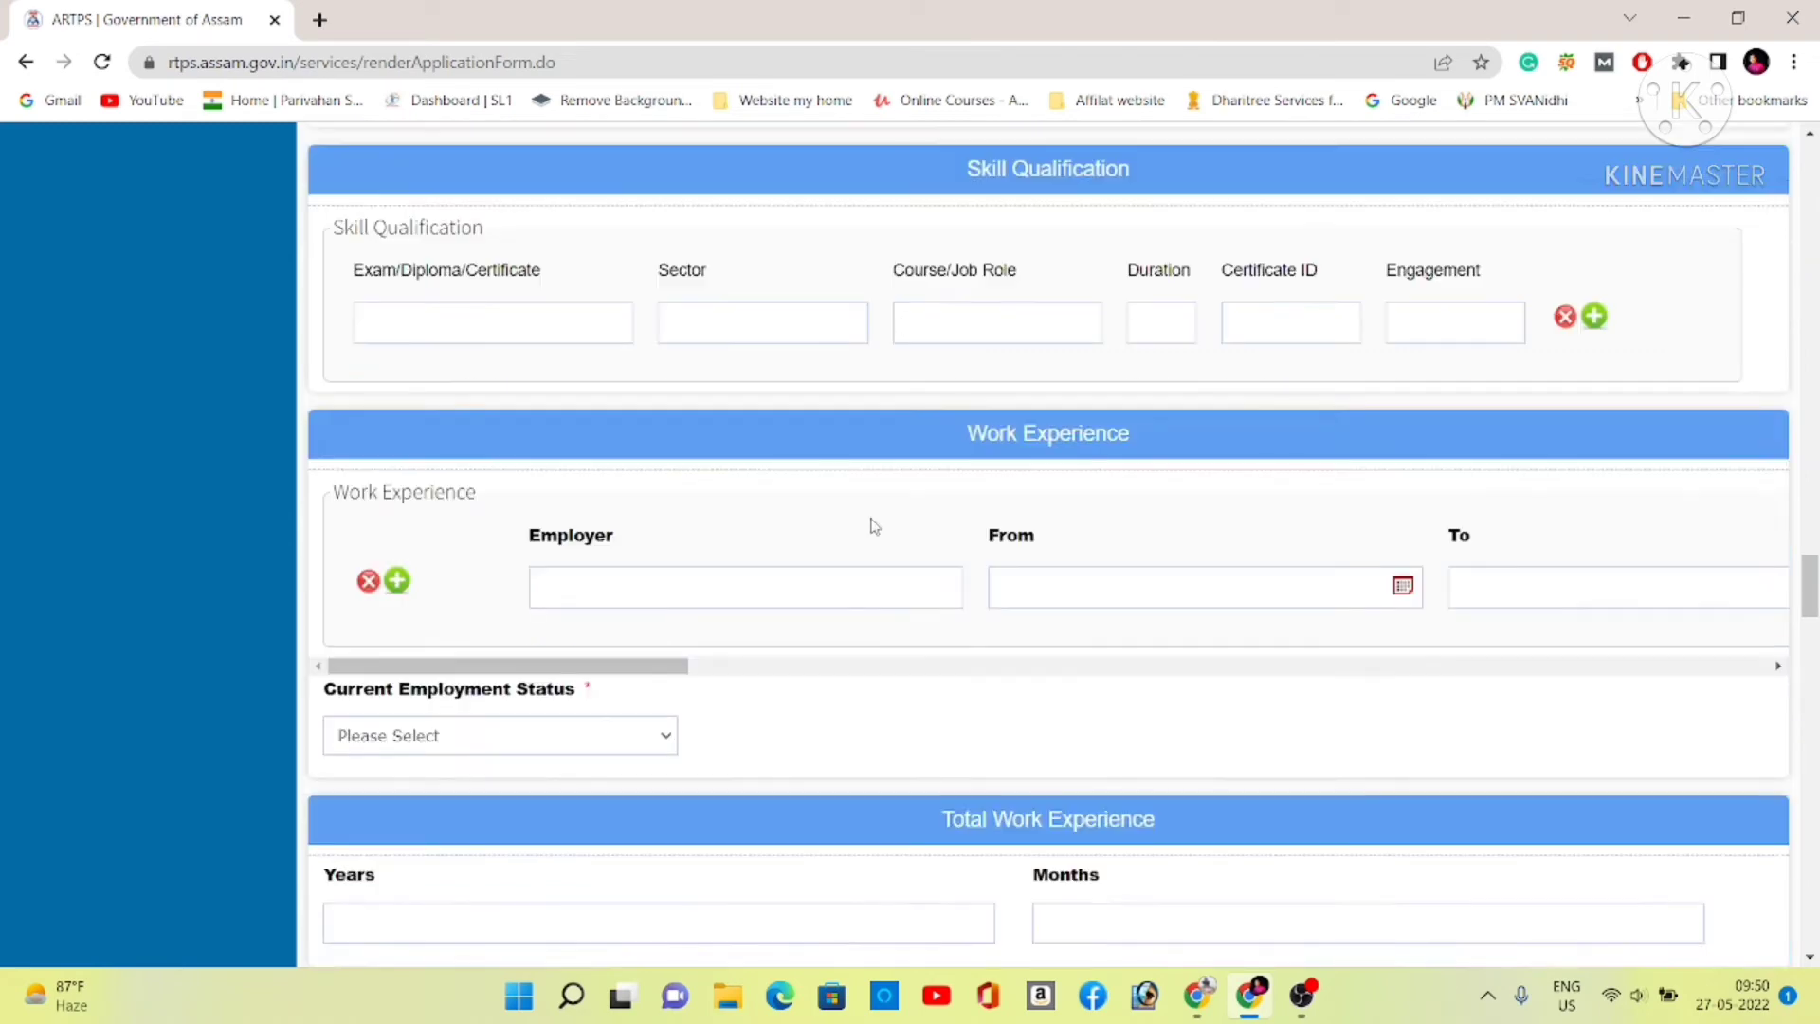
scroll(740, 468, up, 1)
scroll(749, 474, down, 1)
scroll(796, 529, down, 1)
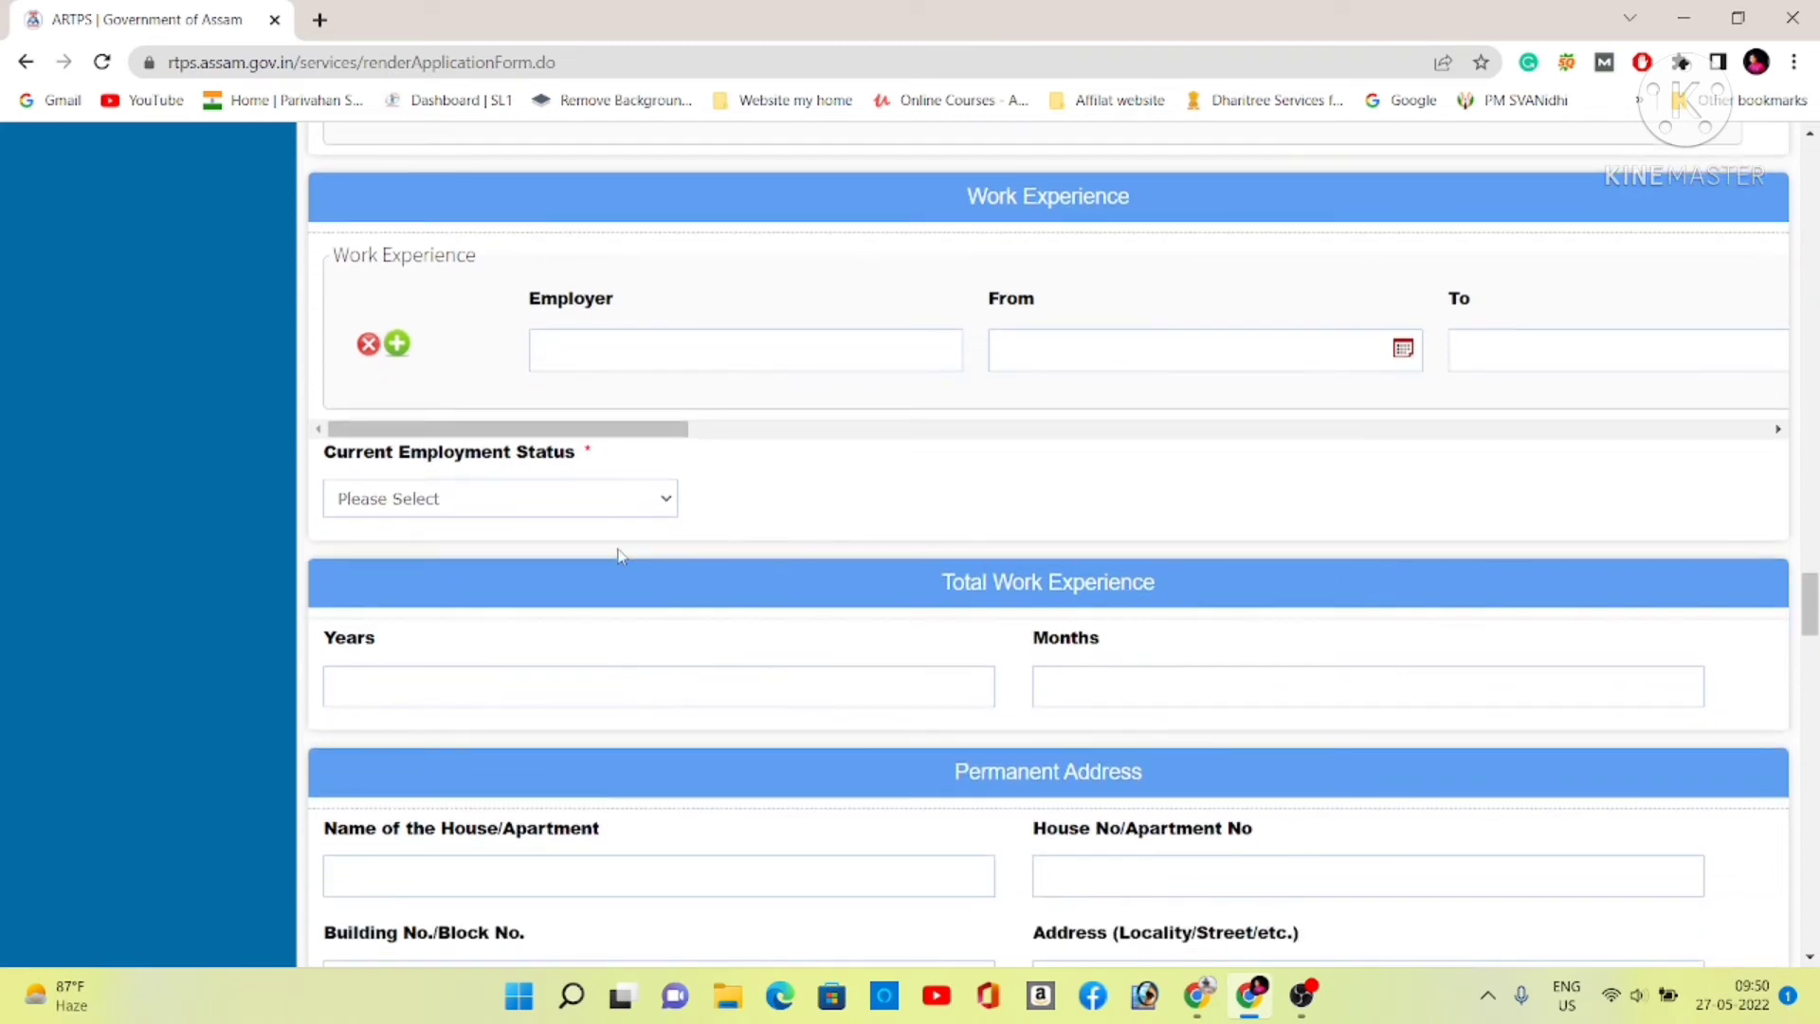
click(528, 499)
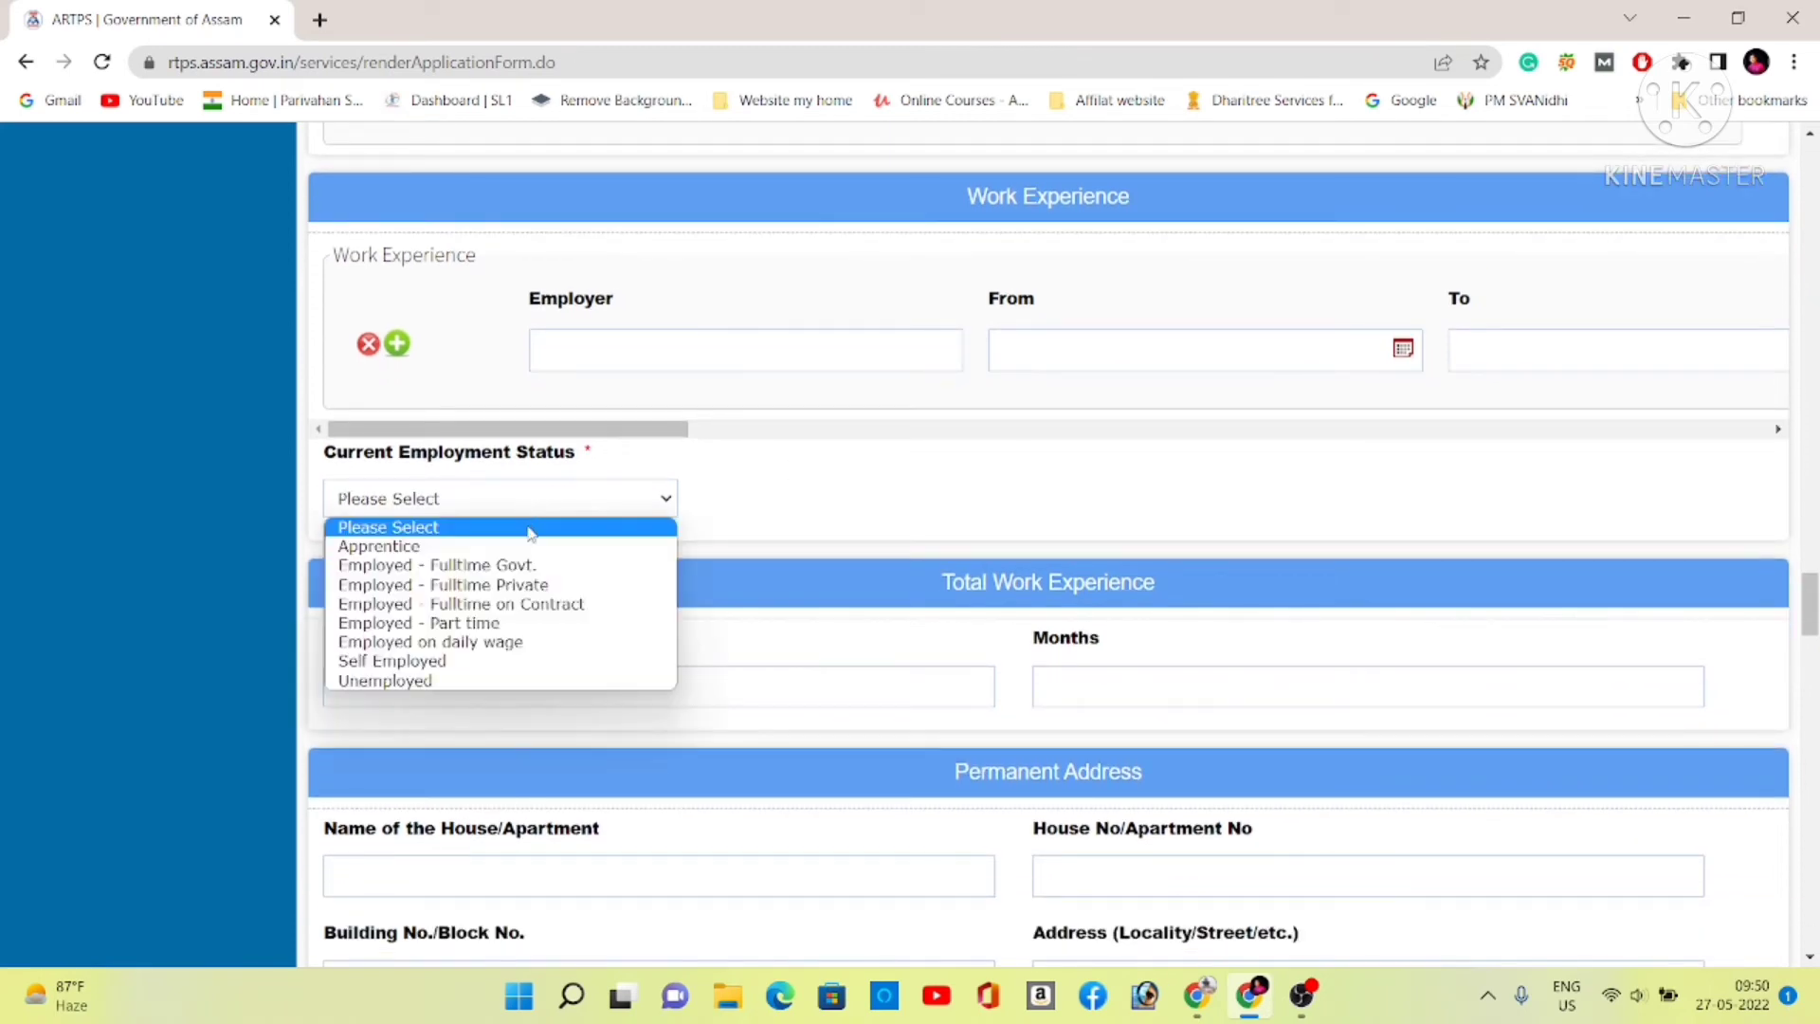
click(408, 660)
scroll(559, 524, down, 2)
click(507, 451)
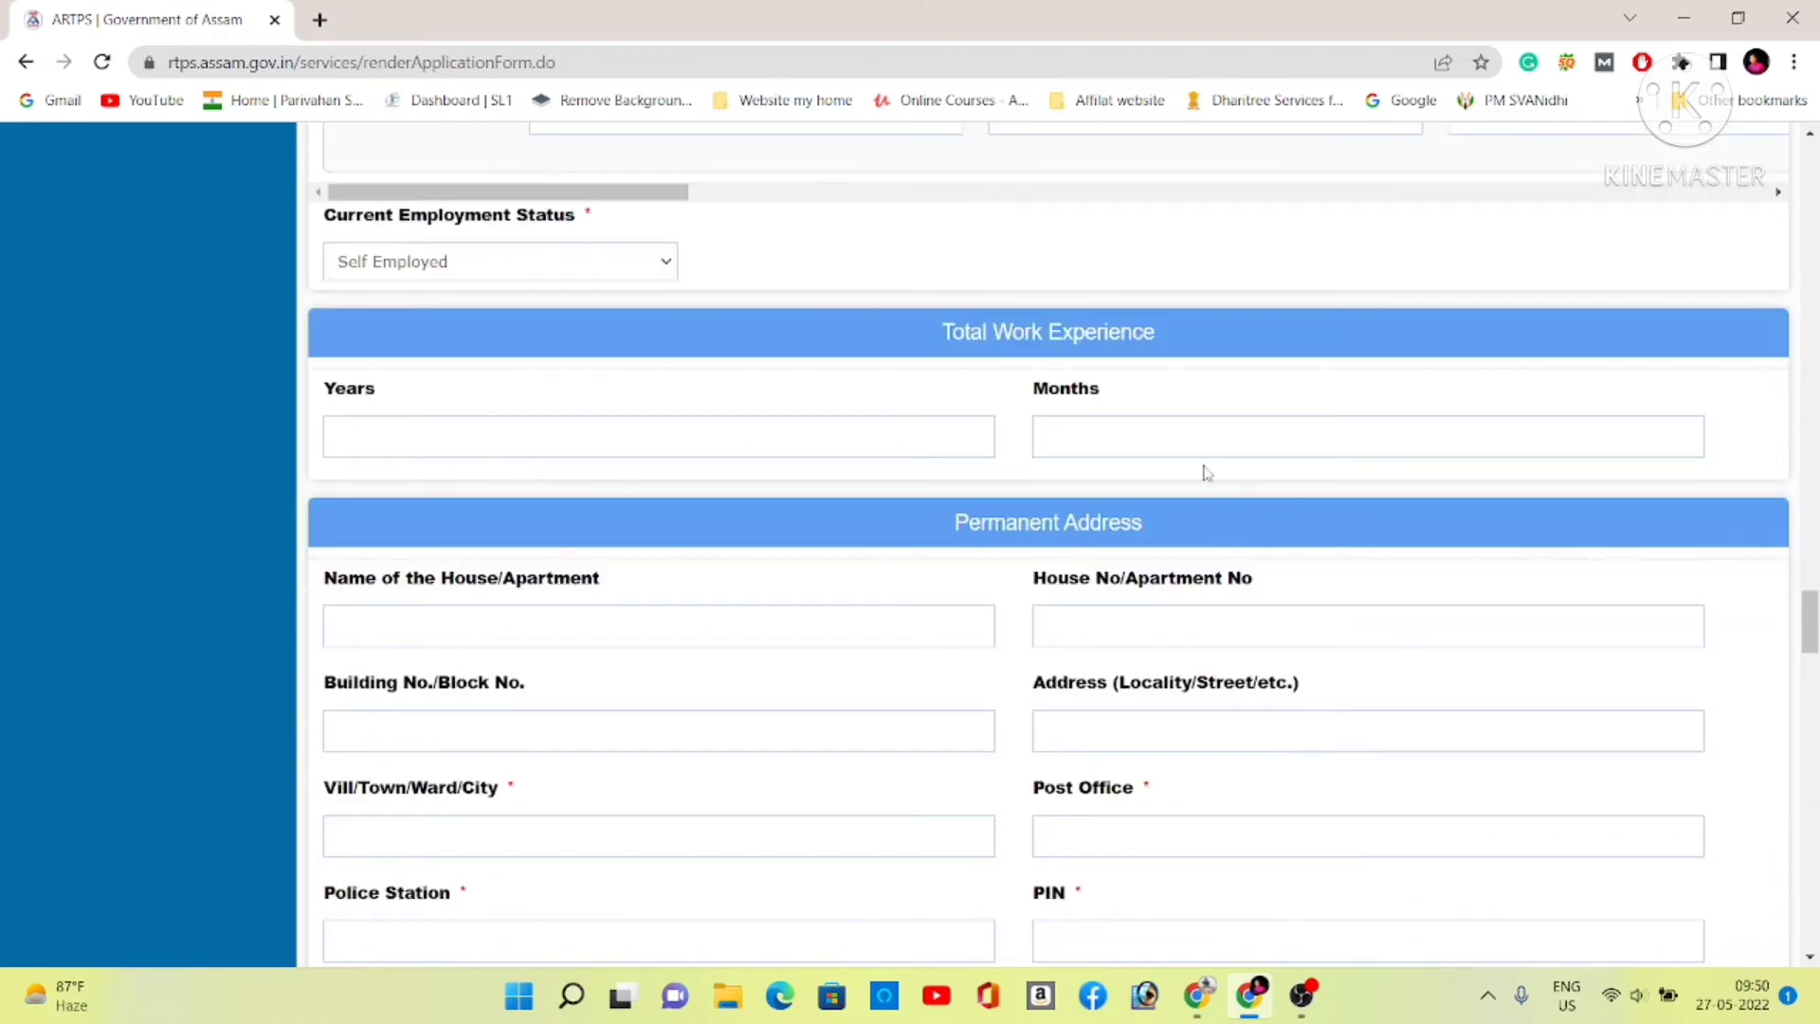
Fill the experience months and permanent address lines: house, building, locality, post office, police station.
click(1152, 445)
scroll(1144, 595, down, 2)
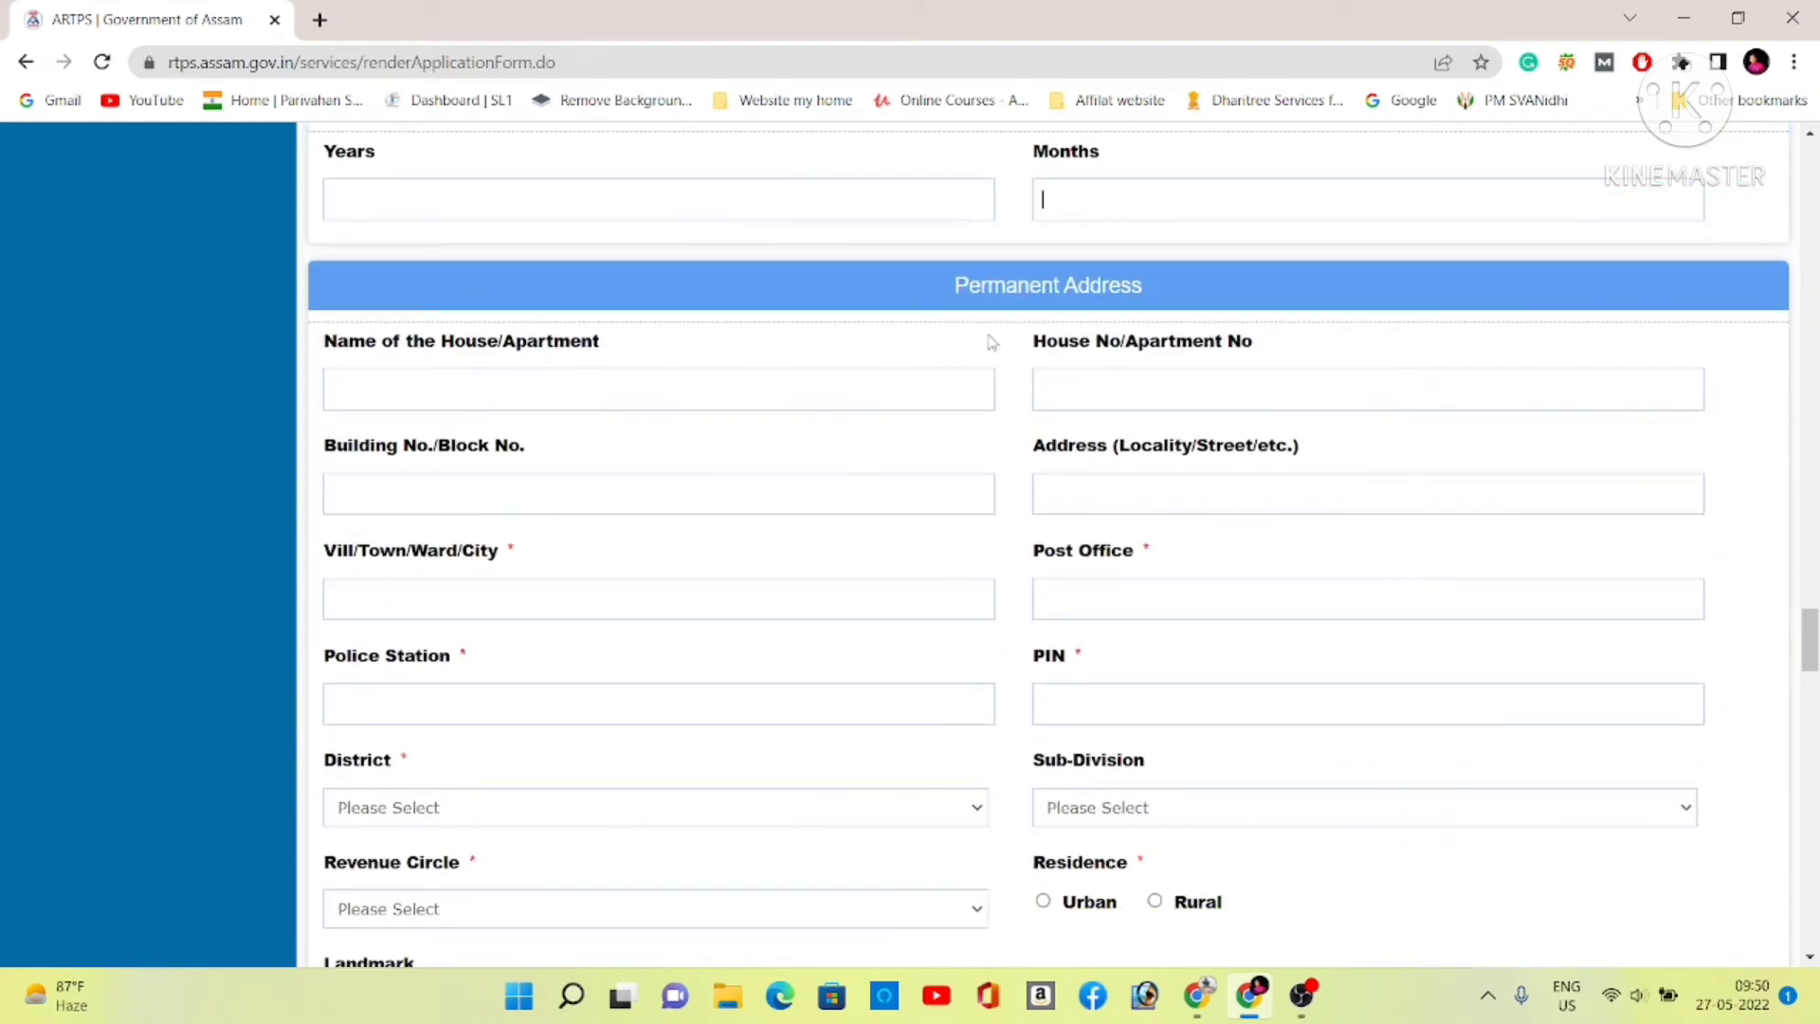
drag(952, 286, 1102, 289)
click(532, 386)
click(410, 506)
click(1124, 503)
click(1121, 601)
scroll(1178, 630, down, 4)
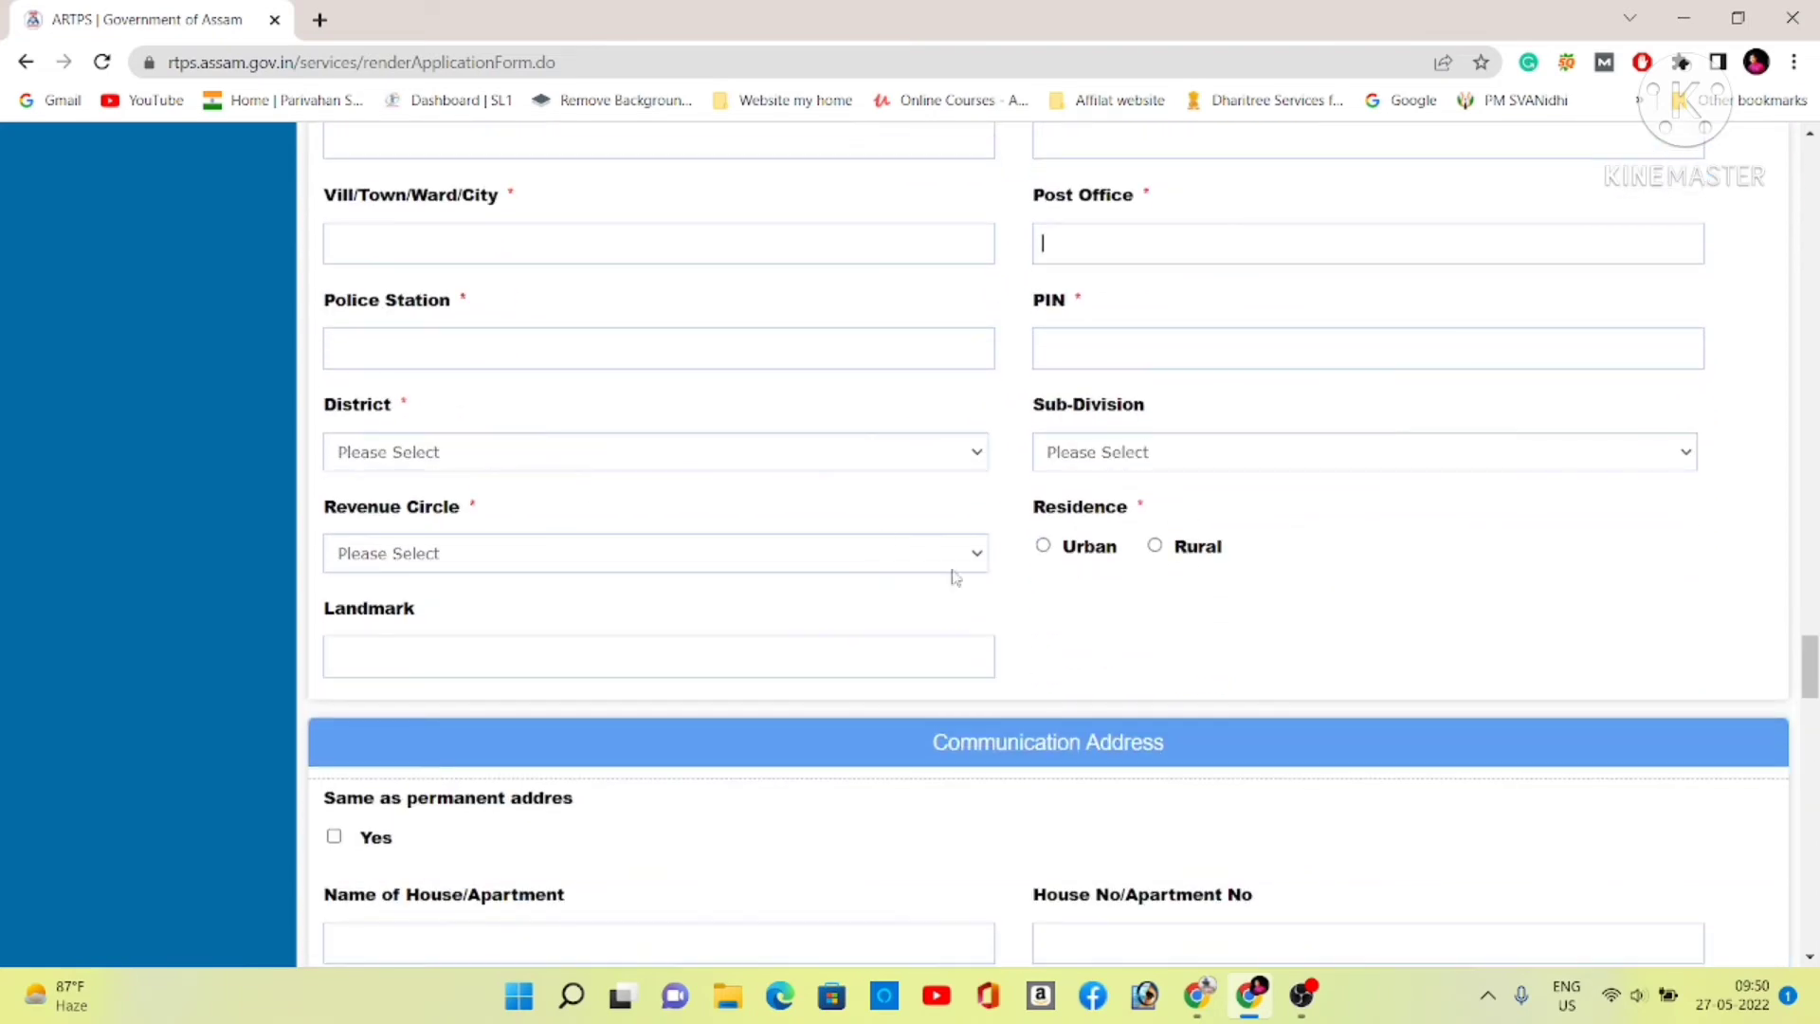
click(903, 367)
Choose District NAGAON, Sub-Division and Revenue Circle Kaliabor, and Rural residence.
scroll(664, 455, down, 1)
click(479, 334)
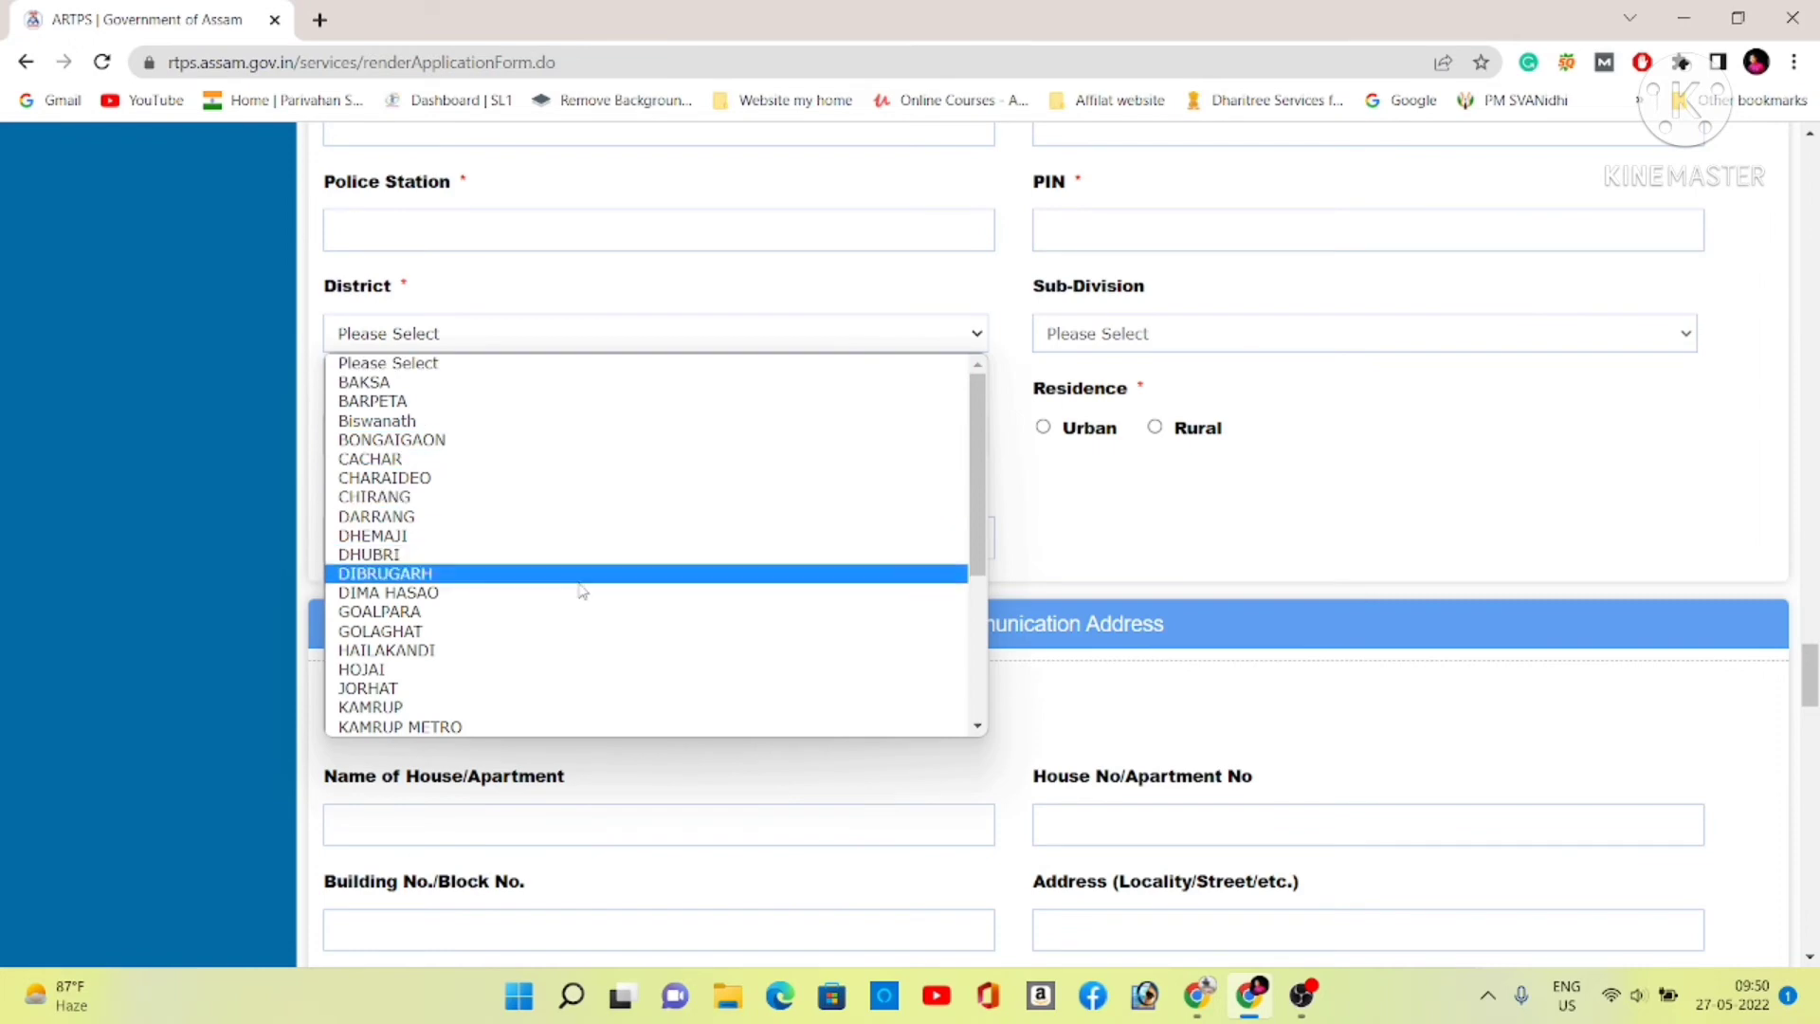
click(1145, 351)
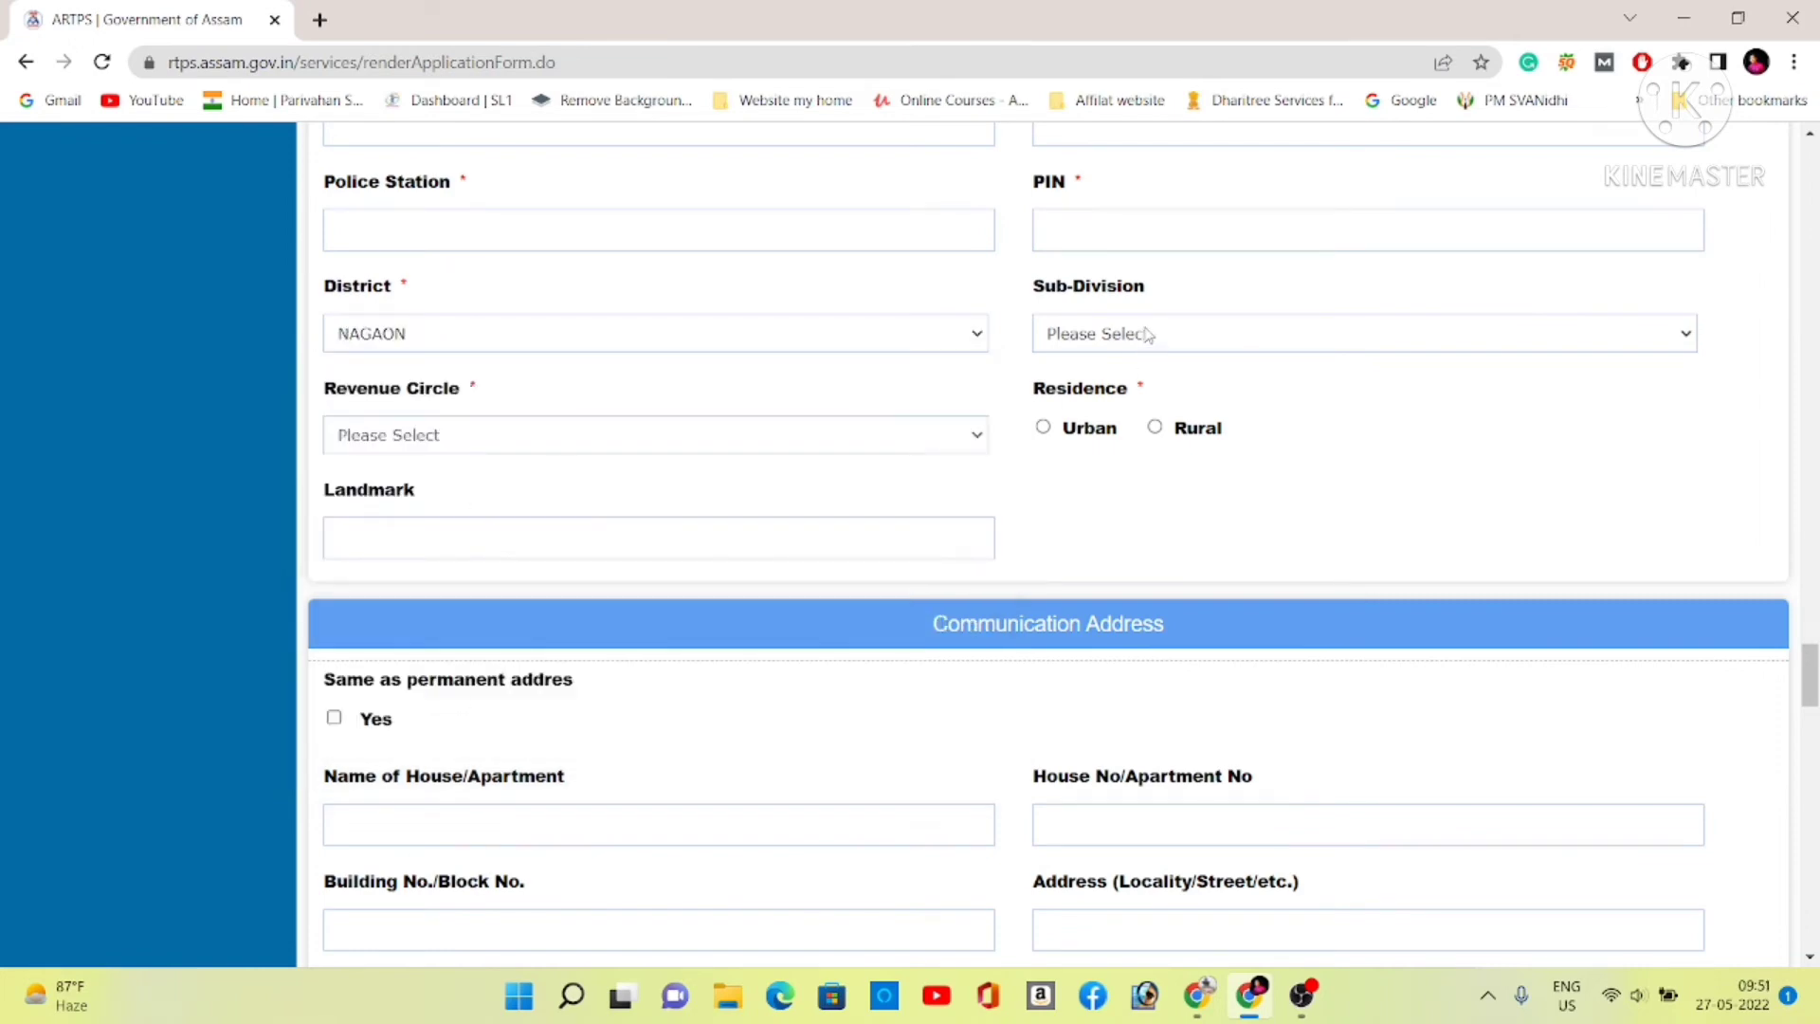
click(1147, 333)
click(1080, 399)
click(474, 421)
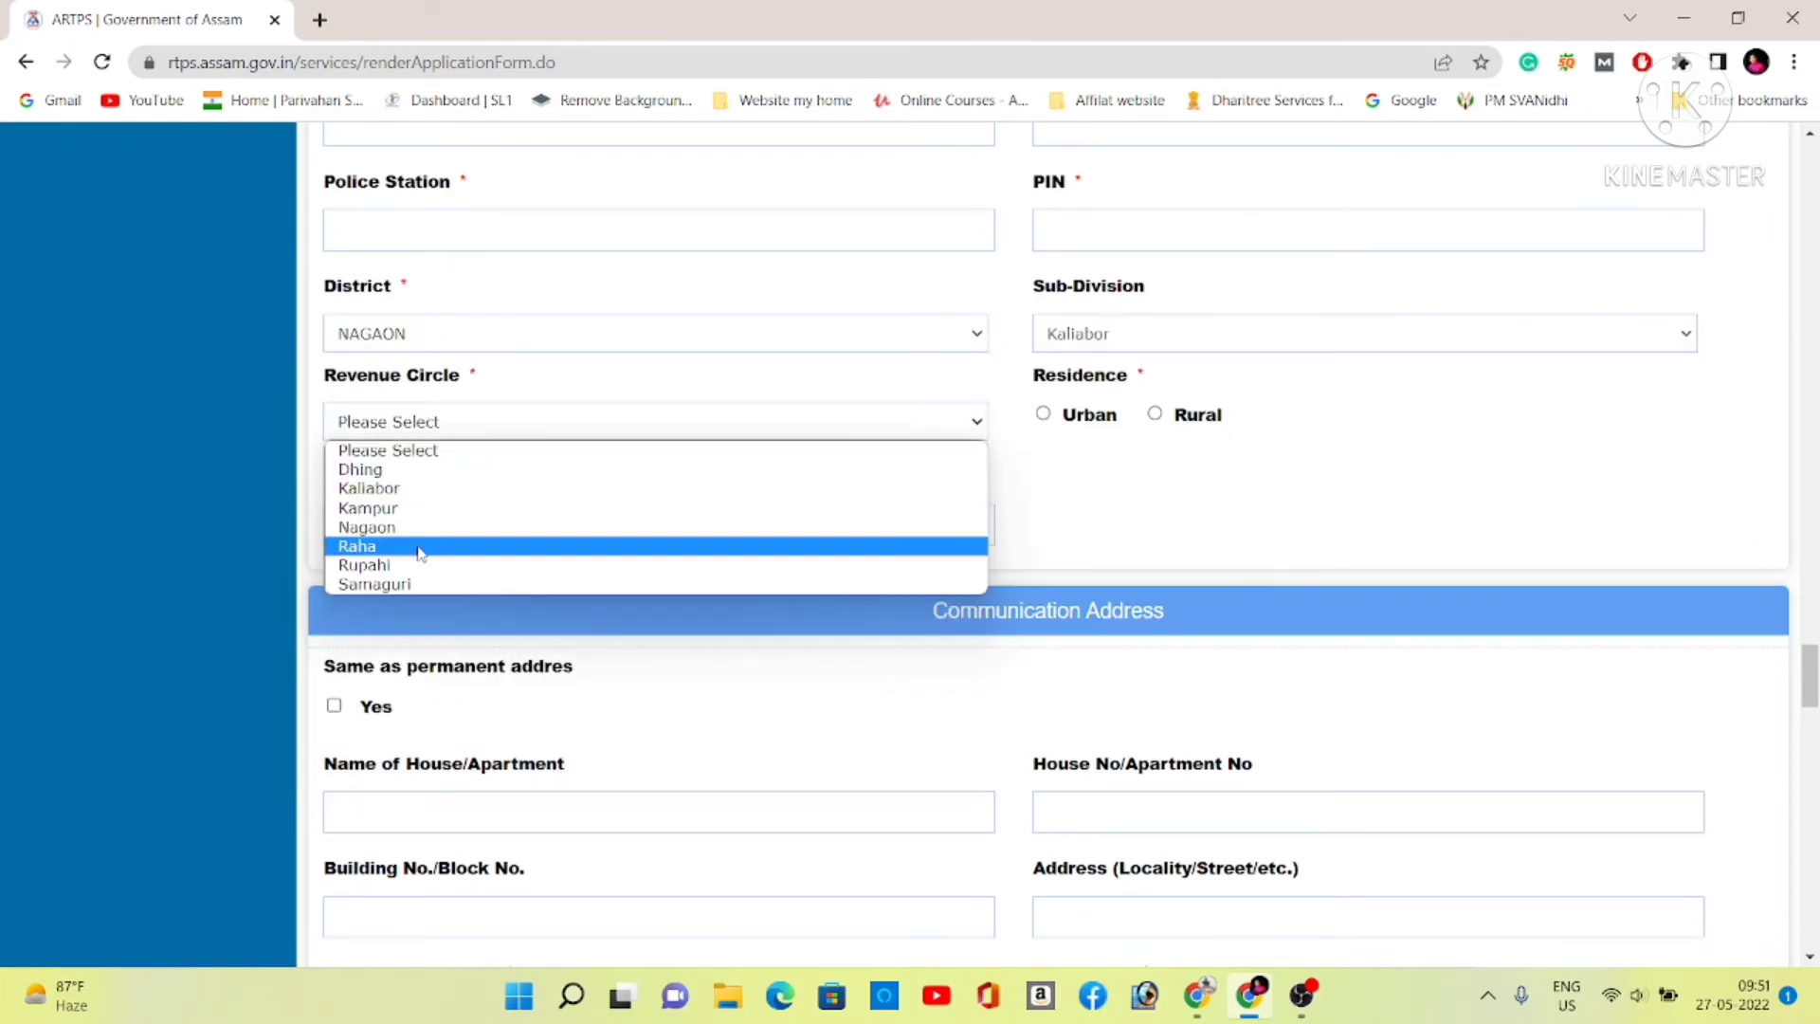
click(426, 489)
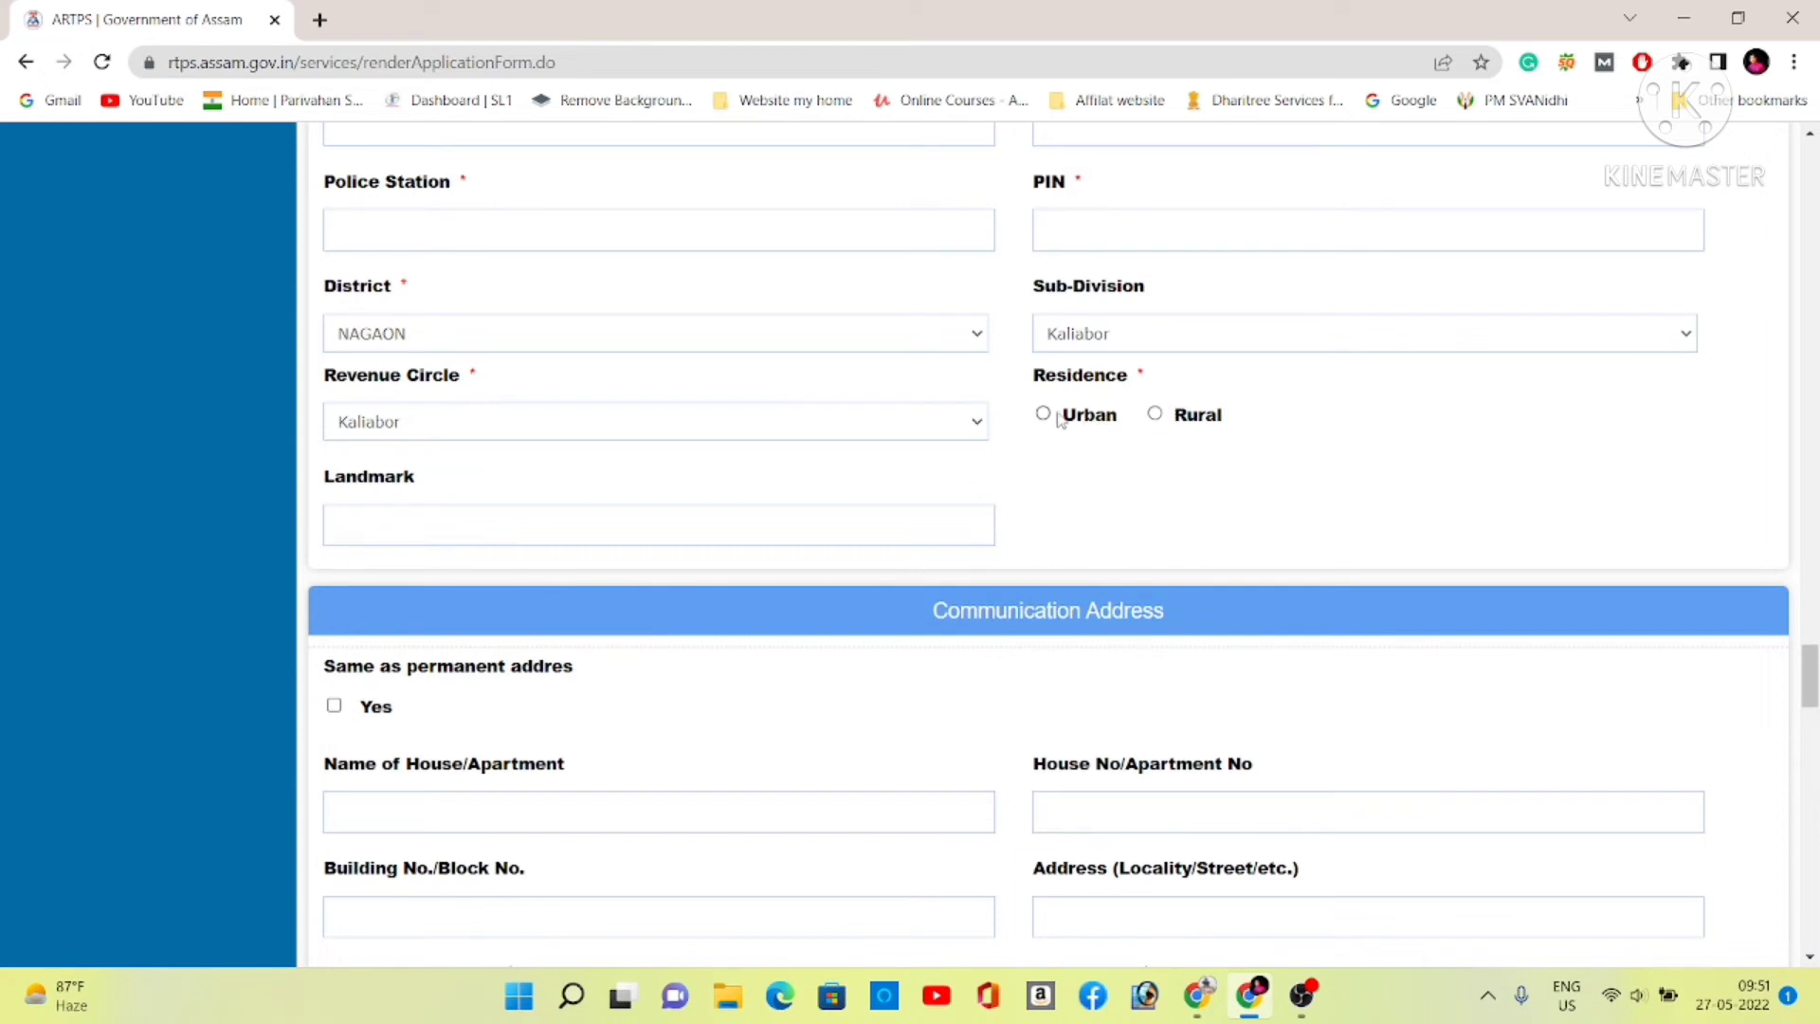
click(1149, 416)
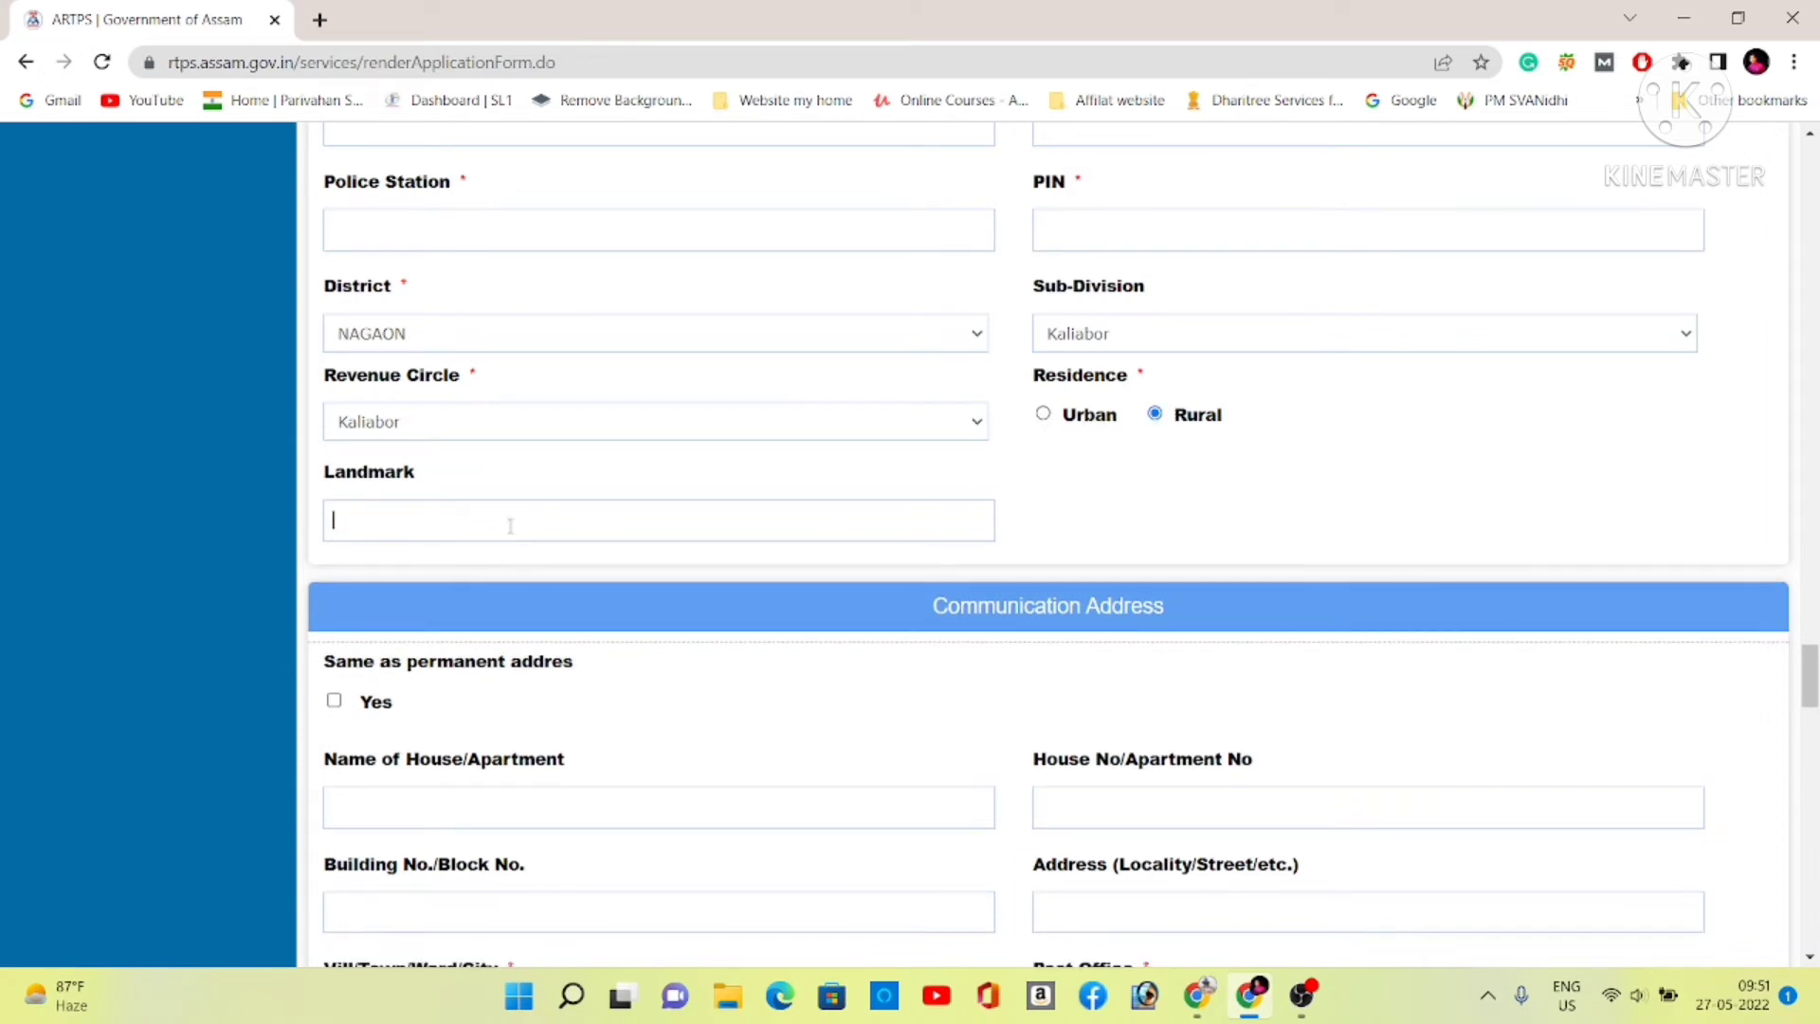
Make the communication address the same as the permanent address and fill in job preference.
scroll(918, 577, down, 2)
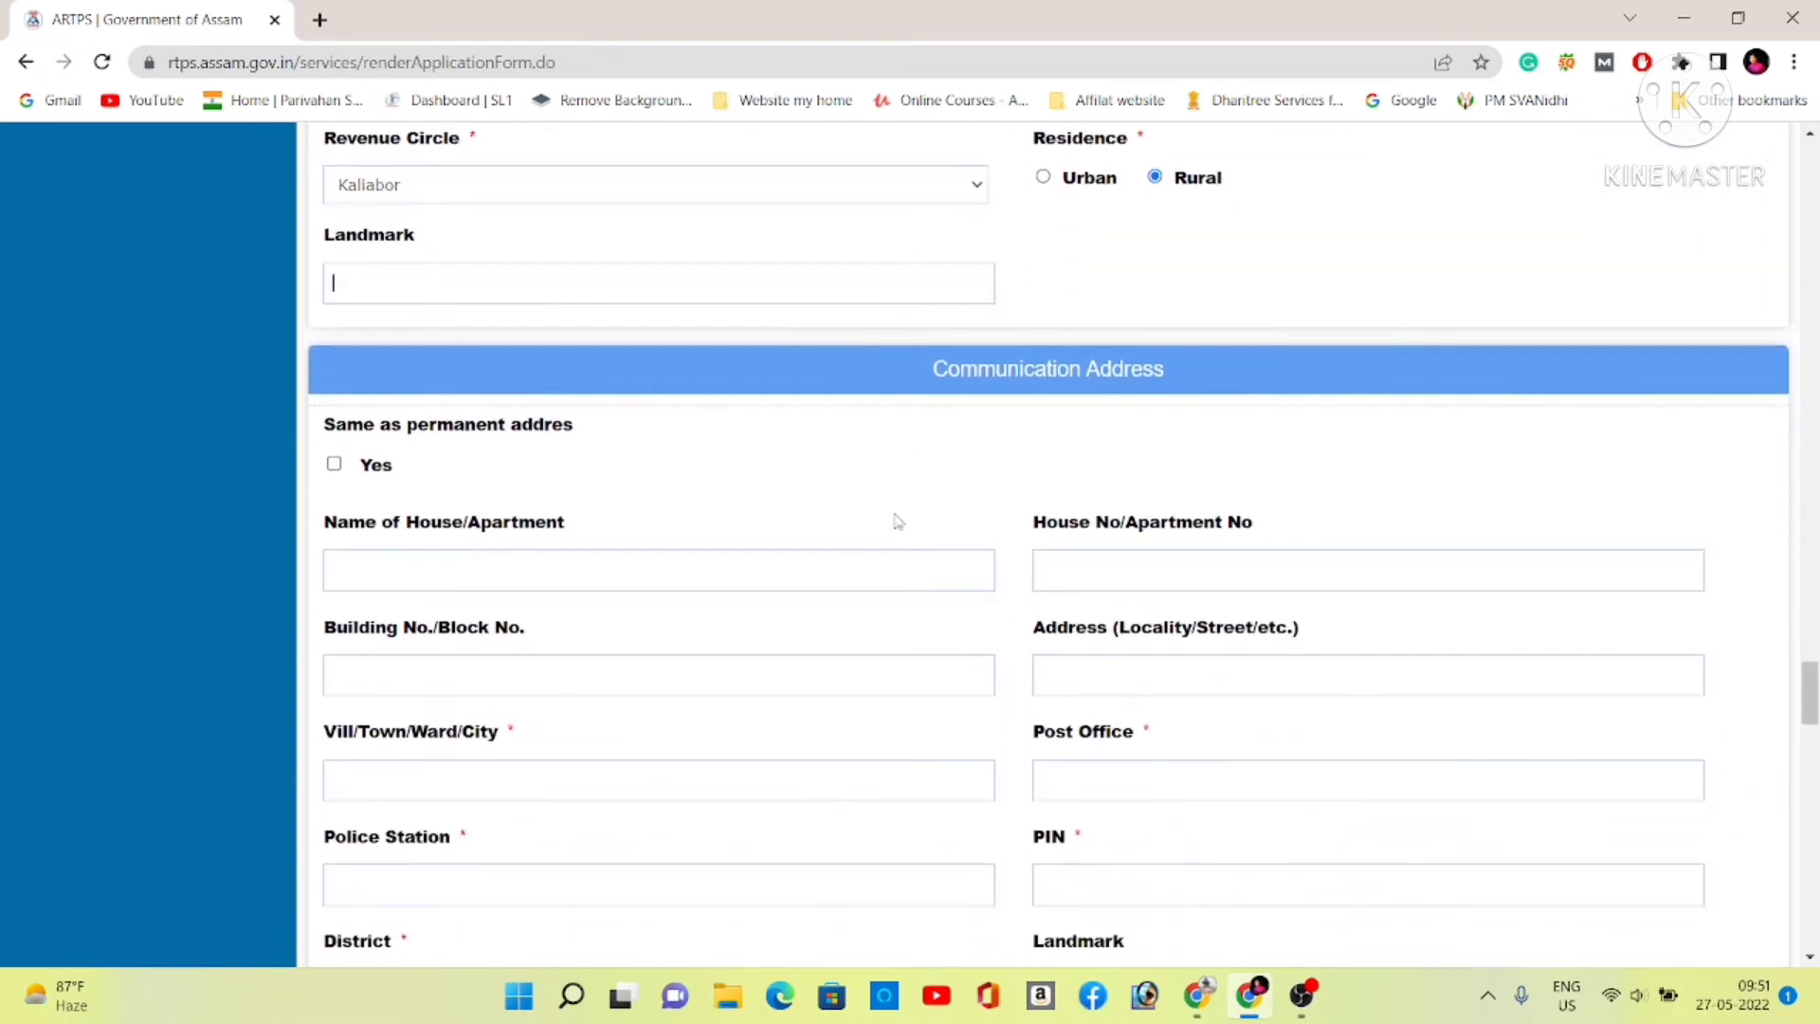
drag(933, 377, 1174, 386)
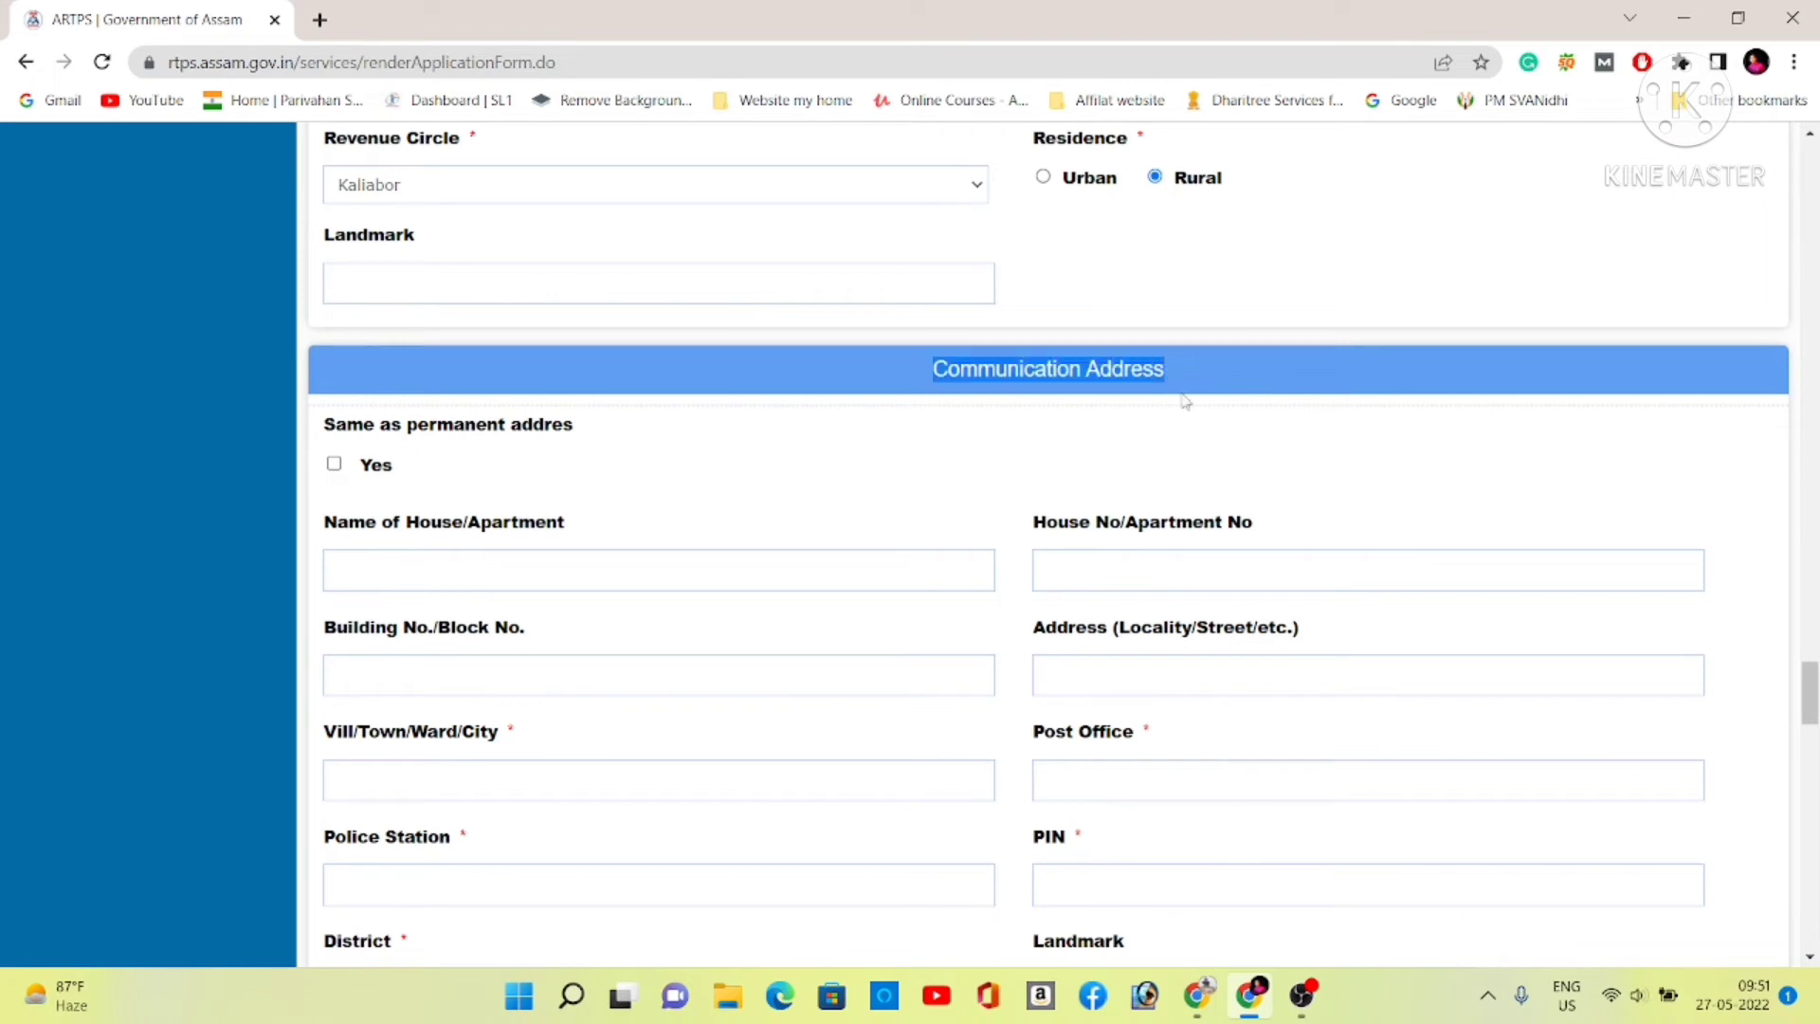
scroll(460, 372, down, 1)
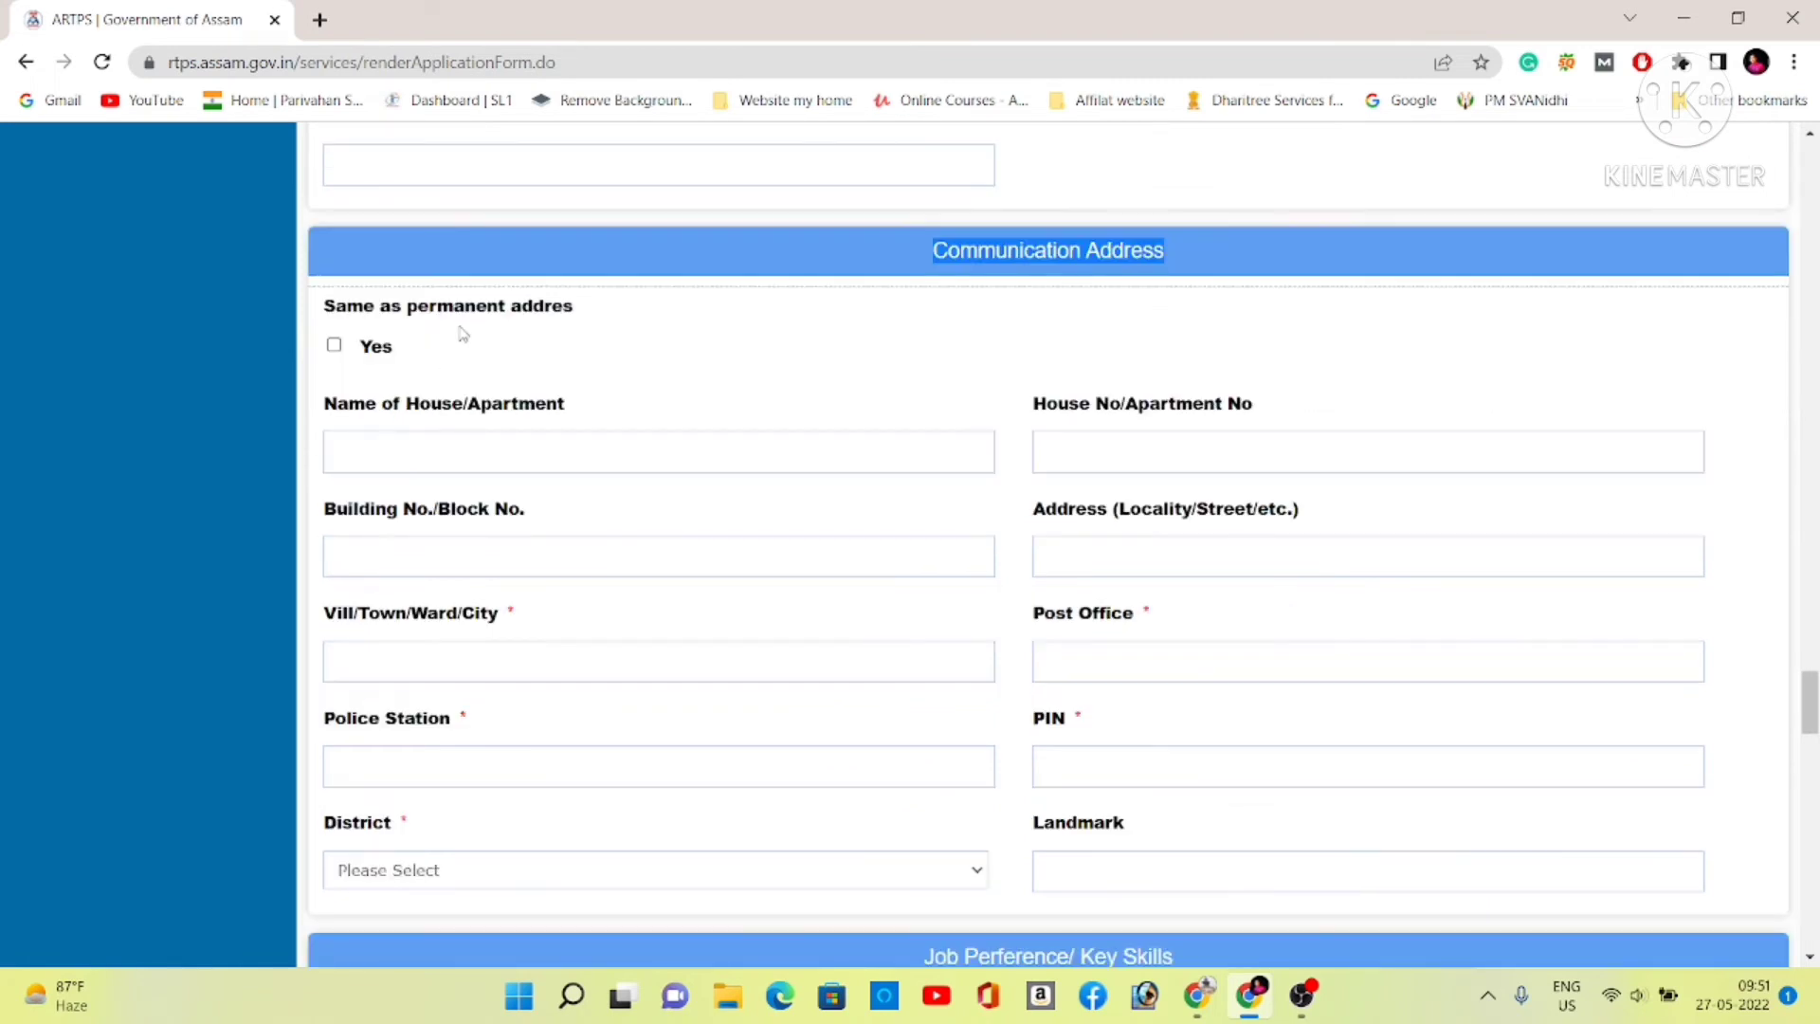
scroll(503, 299, up, 2)
scroll(503, 296, down, 2)
click(333, 345)
scroll(1359, 595, down, 4)
scroll(1359, 595, down, 1)
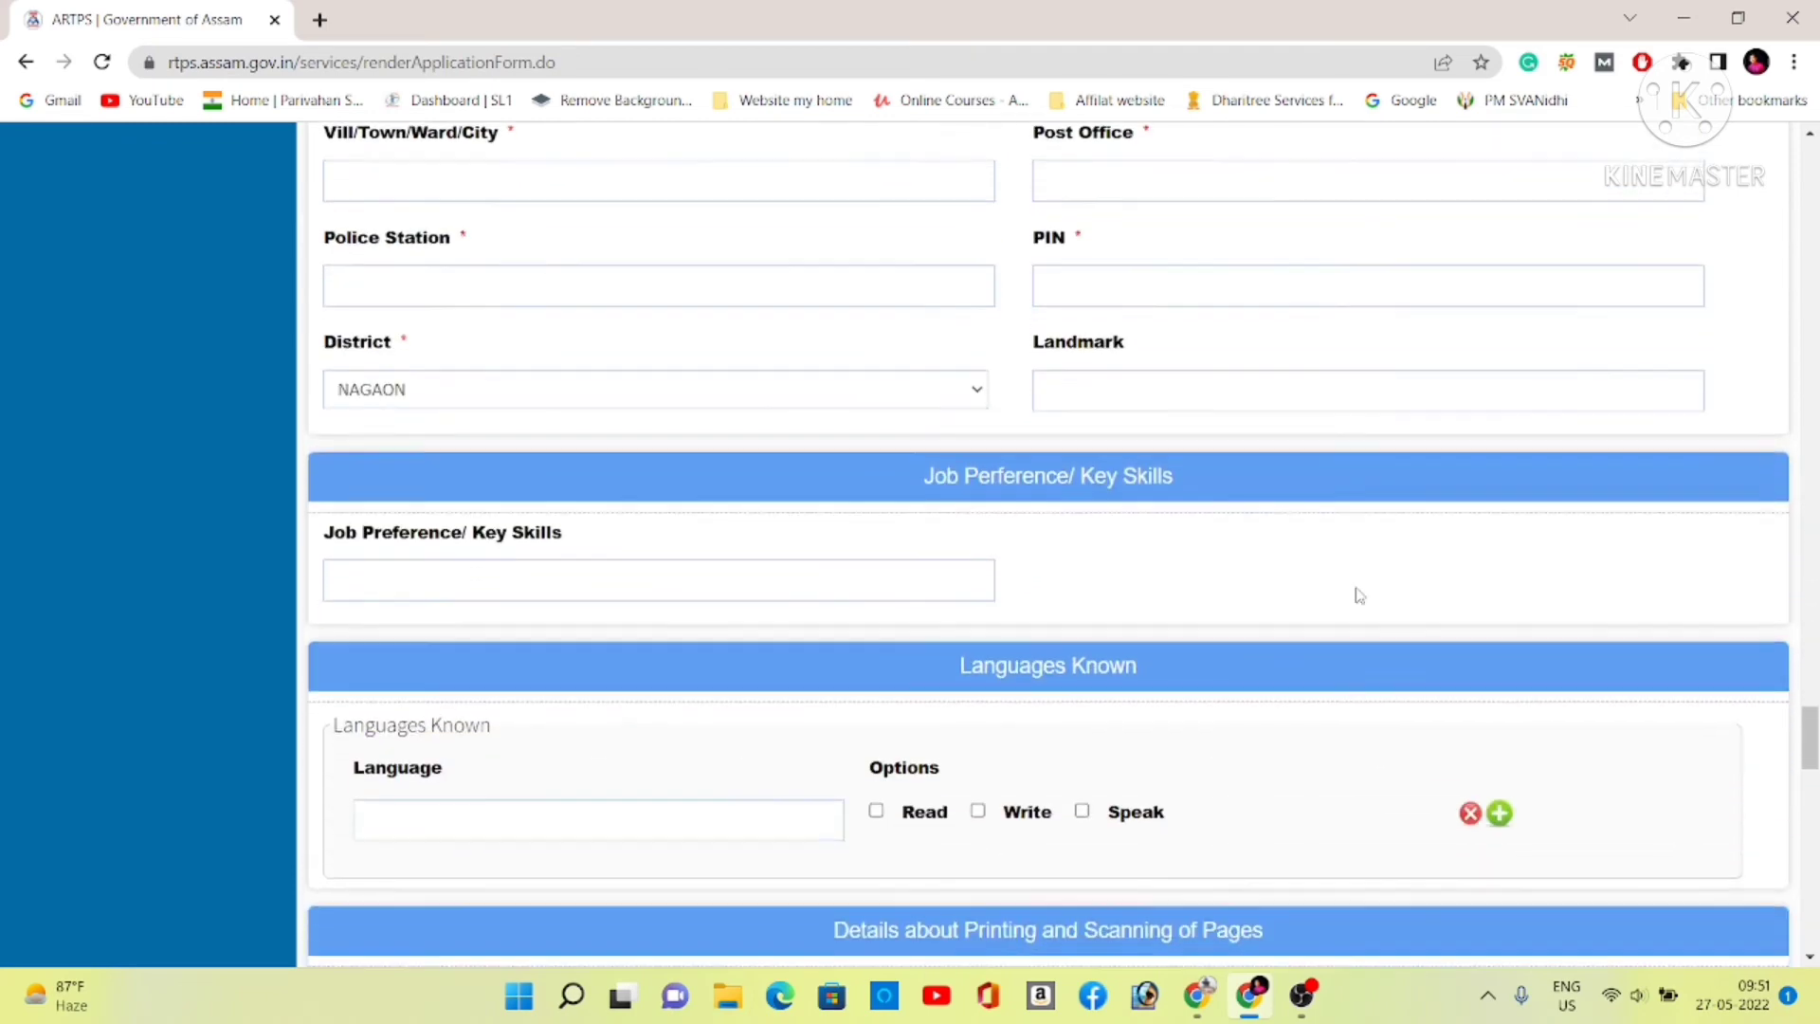
drag(926, 363, 1155, 377)
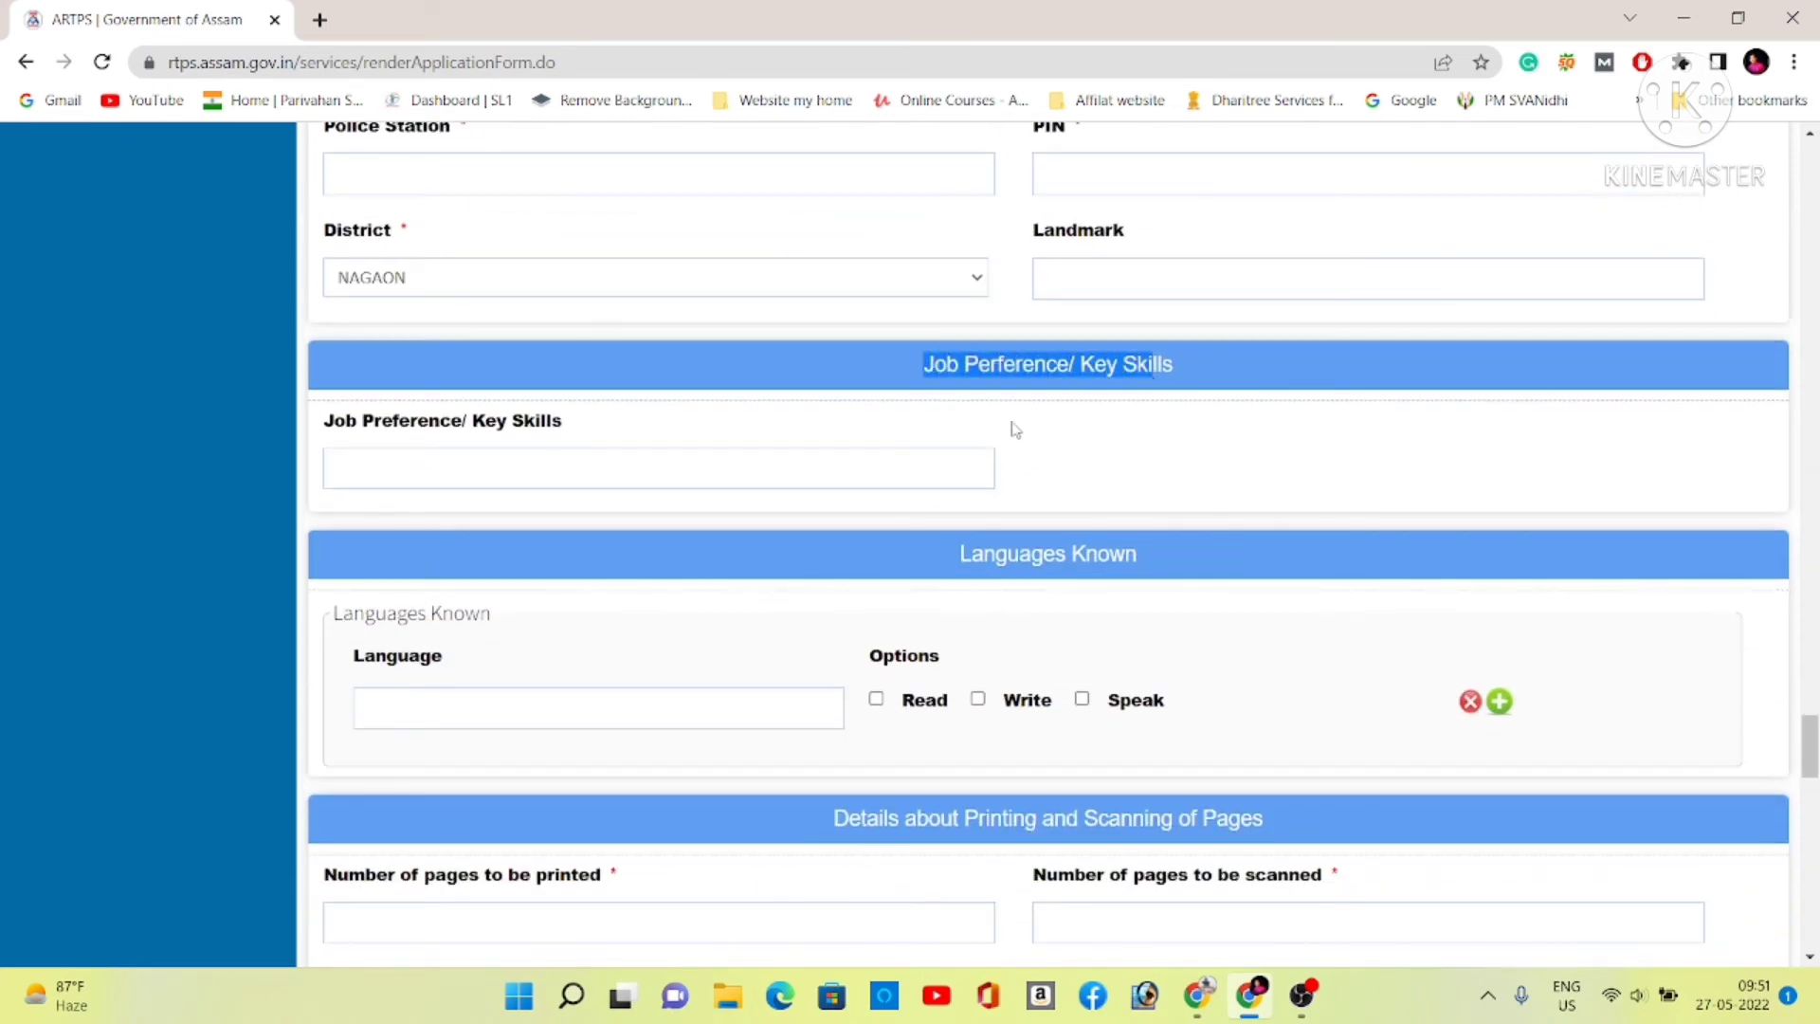
click(690, 468)
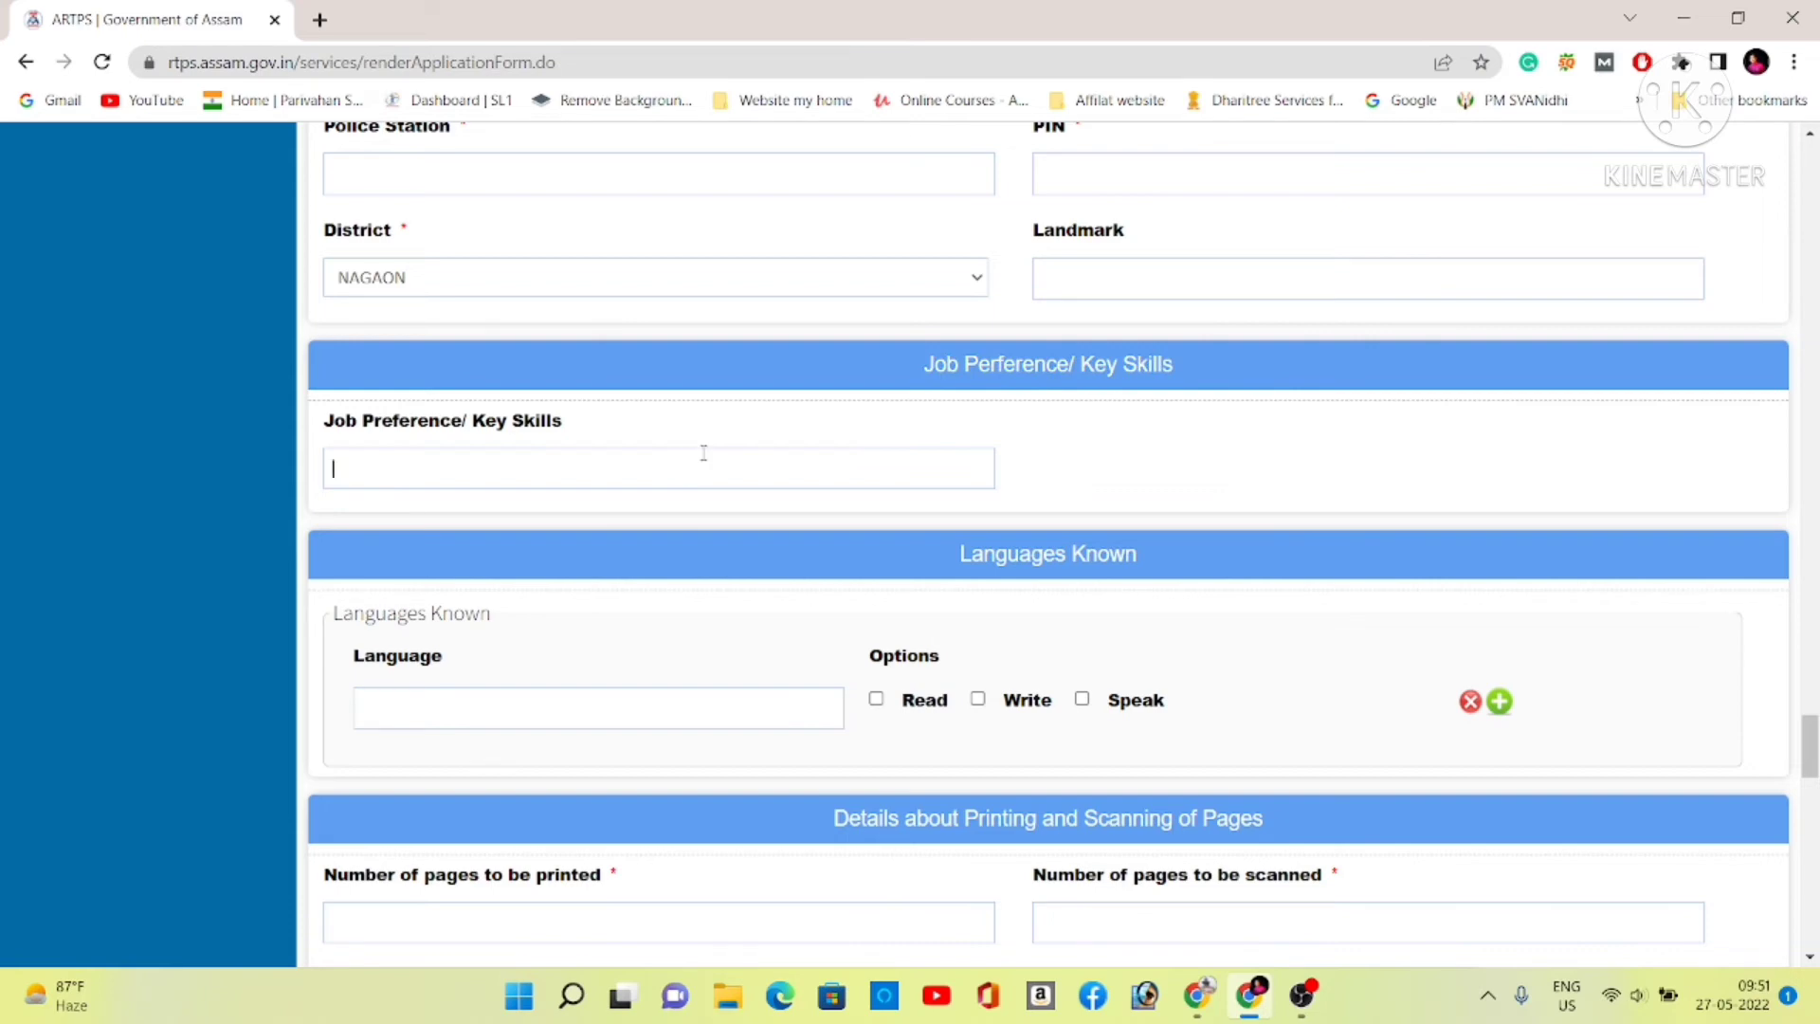
scroll(779, 465, down, 2)
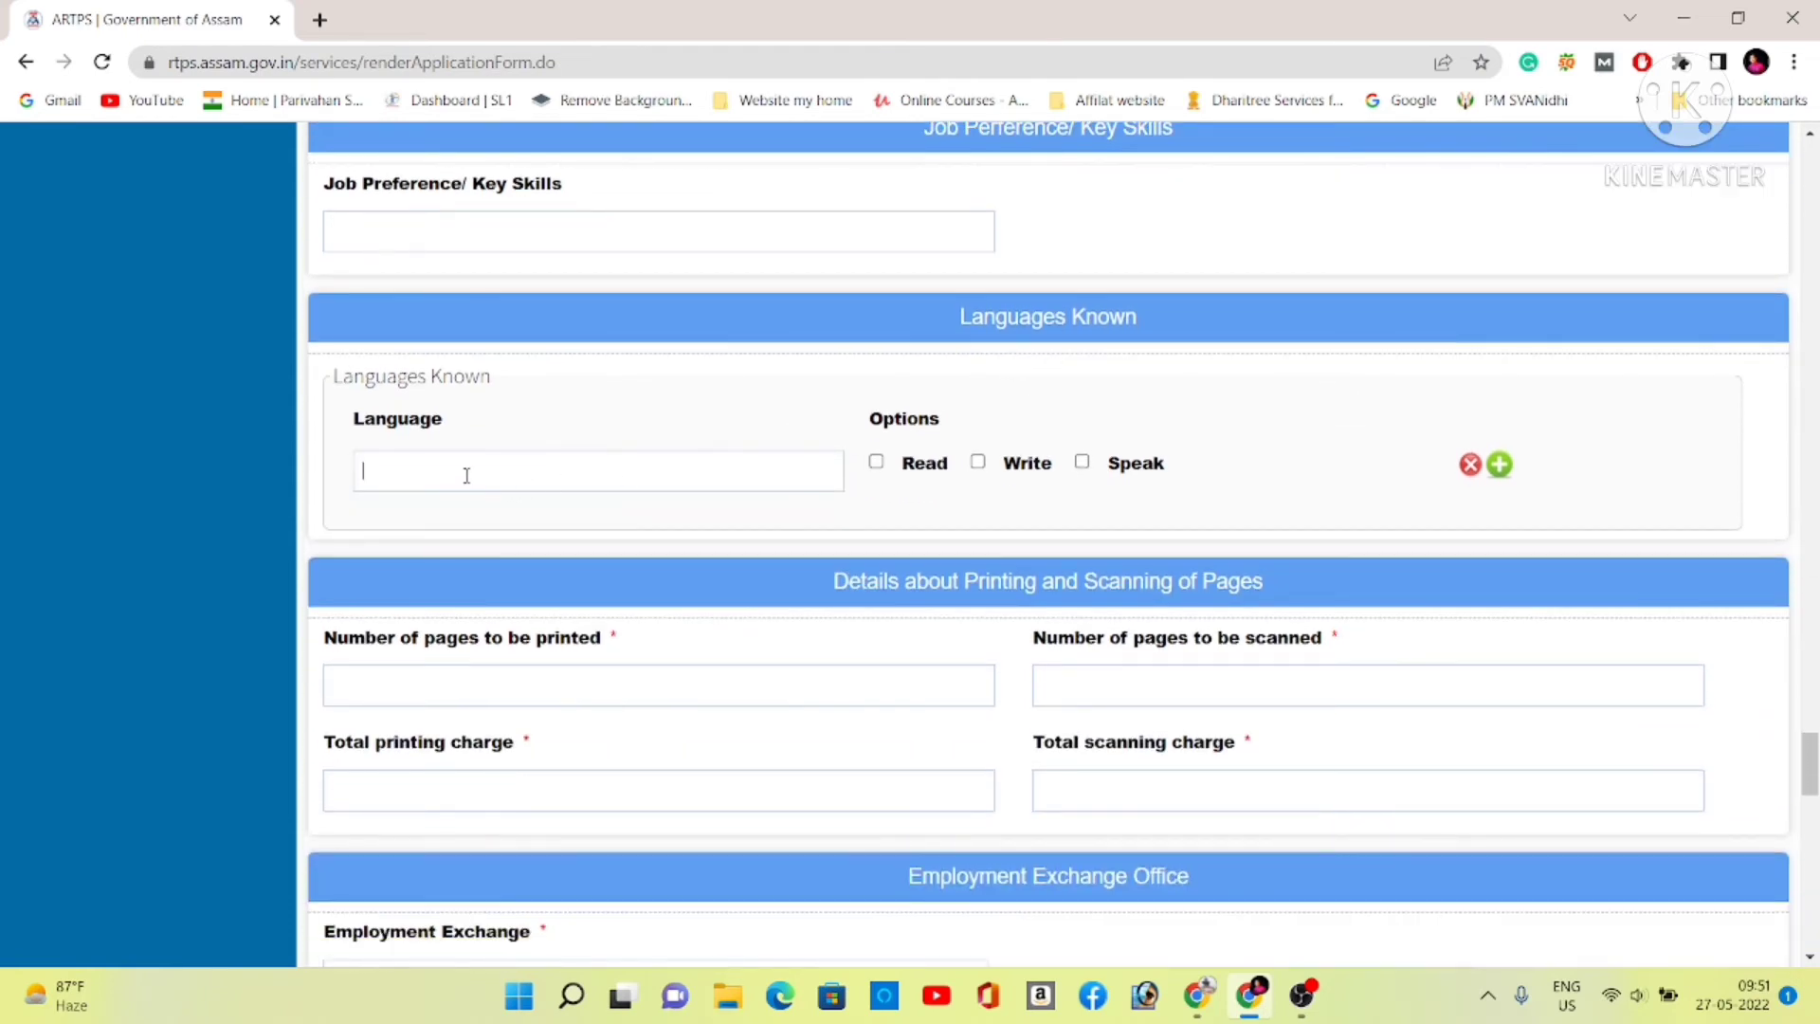
List languages english (read, write) and assames (read, write, speak), adding a third blank row.
click(481, 476)
click(876, 462)
click(977, 461)
click(1081, 461)
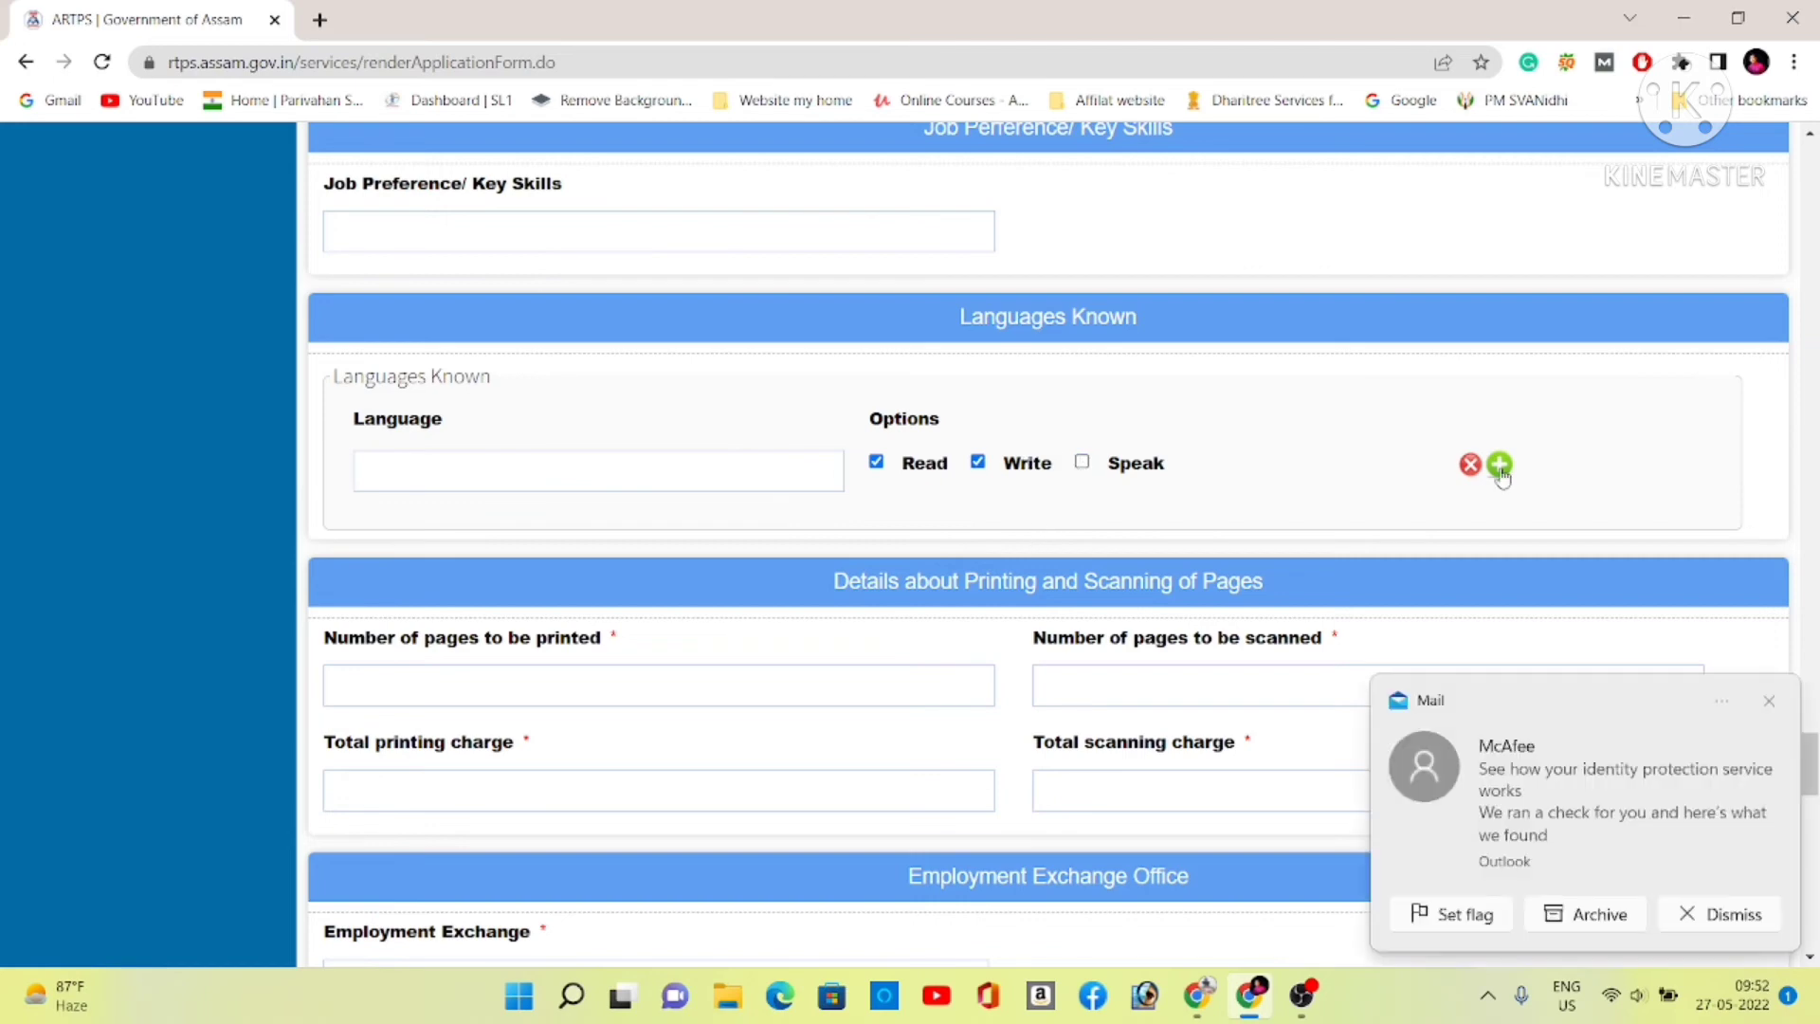
click(1499, 465)
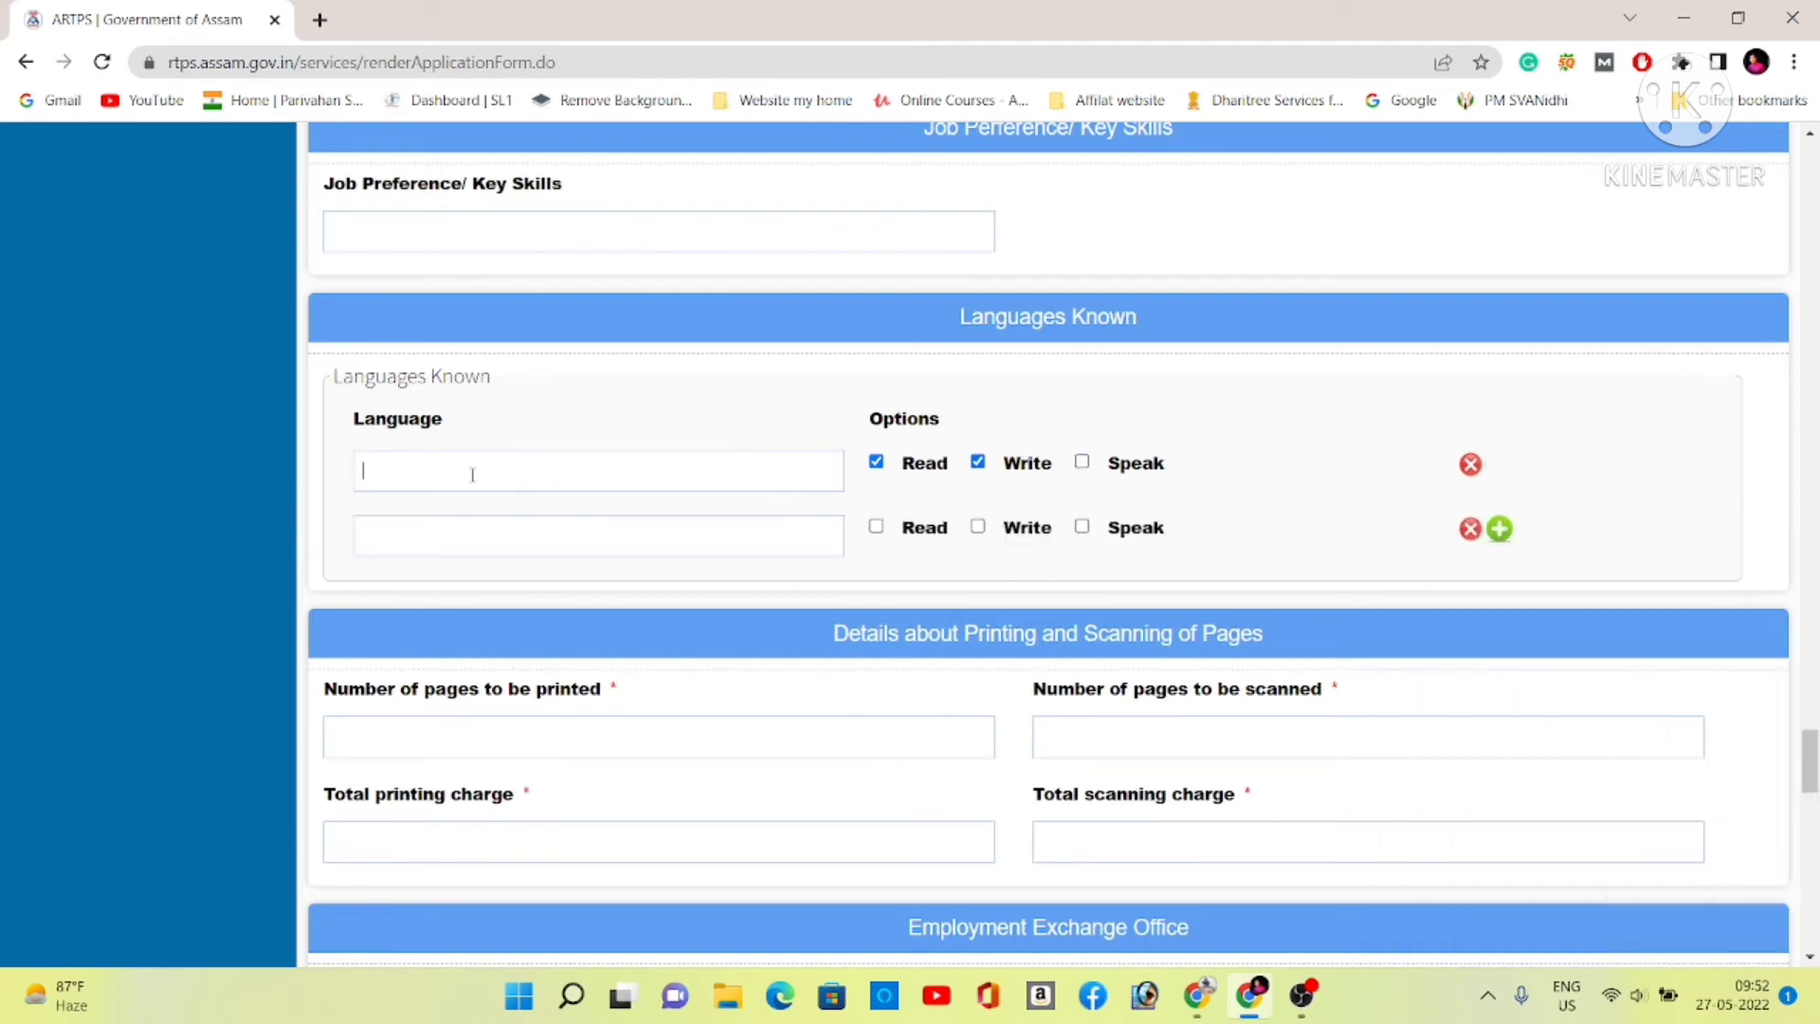
text(english)
click(450, 540)
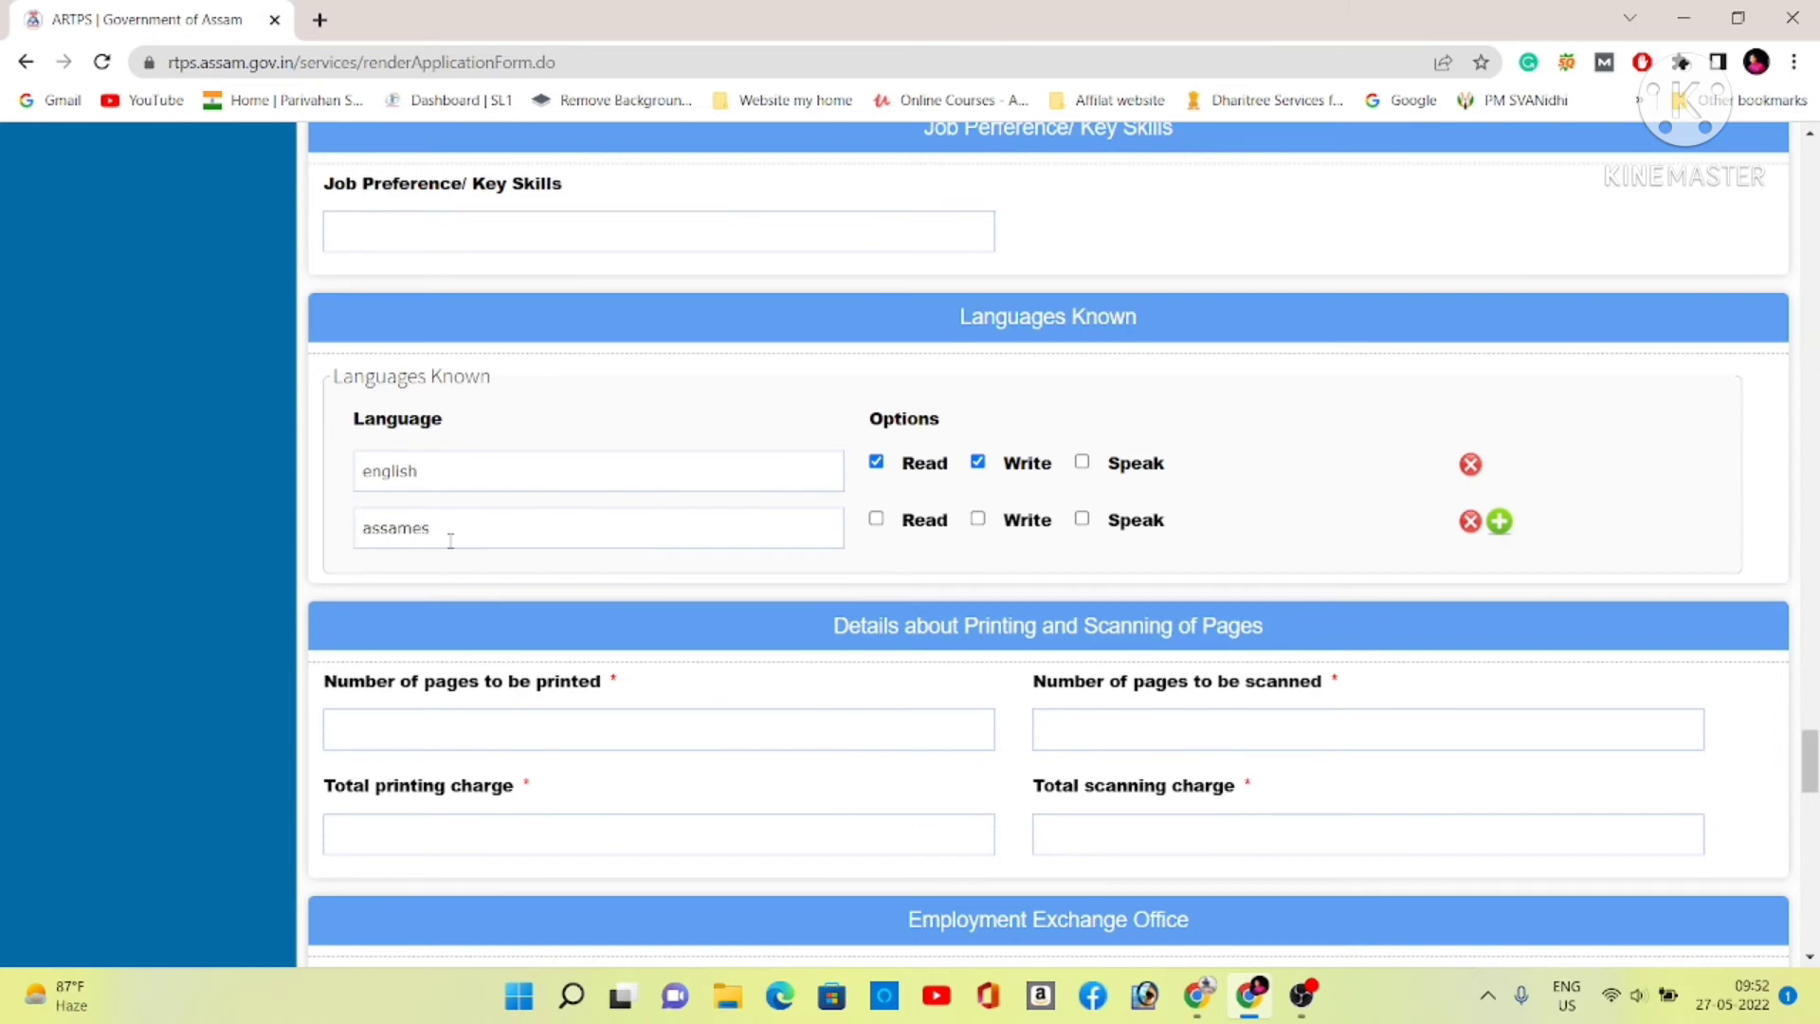
click(875, 520)
click(978, 520)
click(1081, 519)
click(1499, 520)
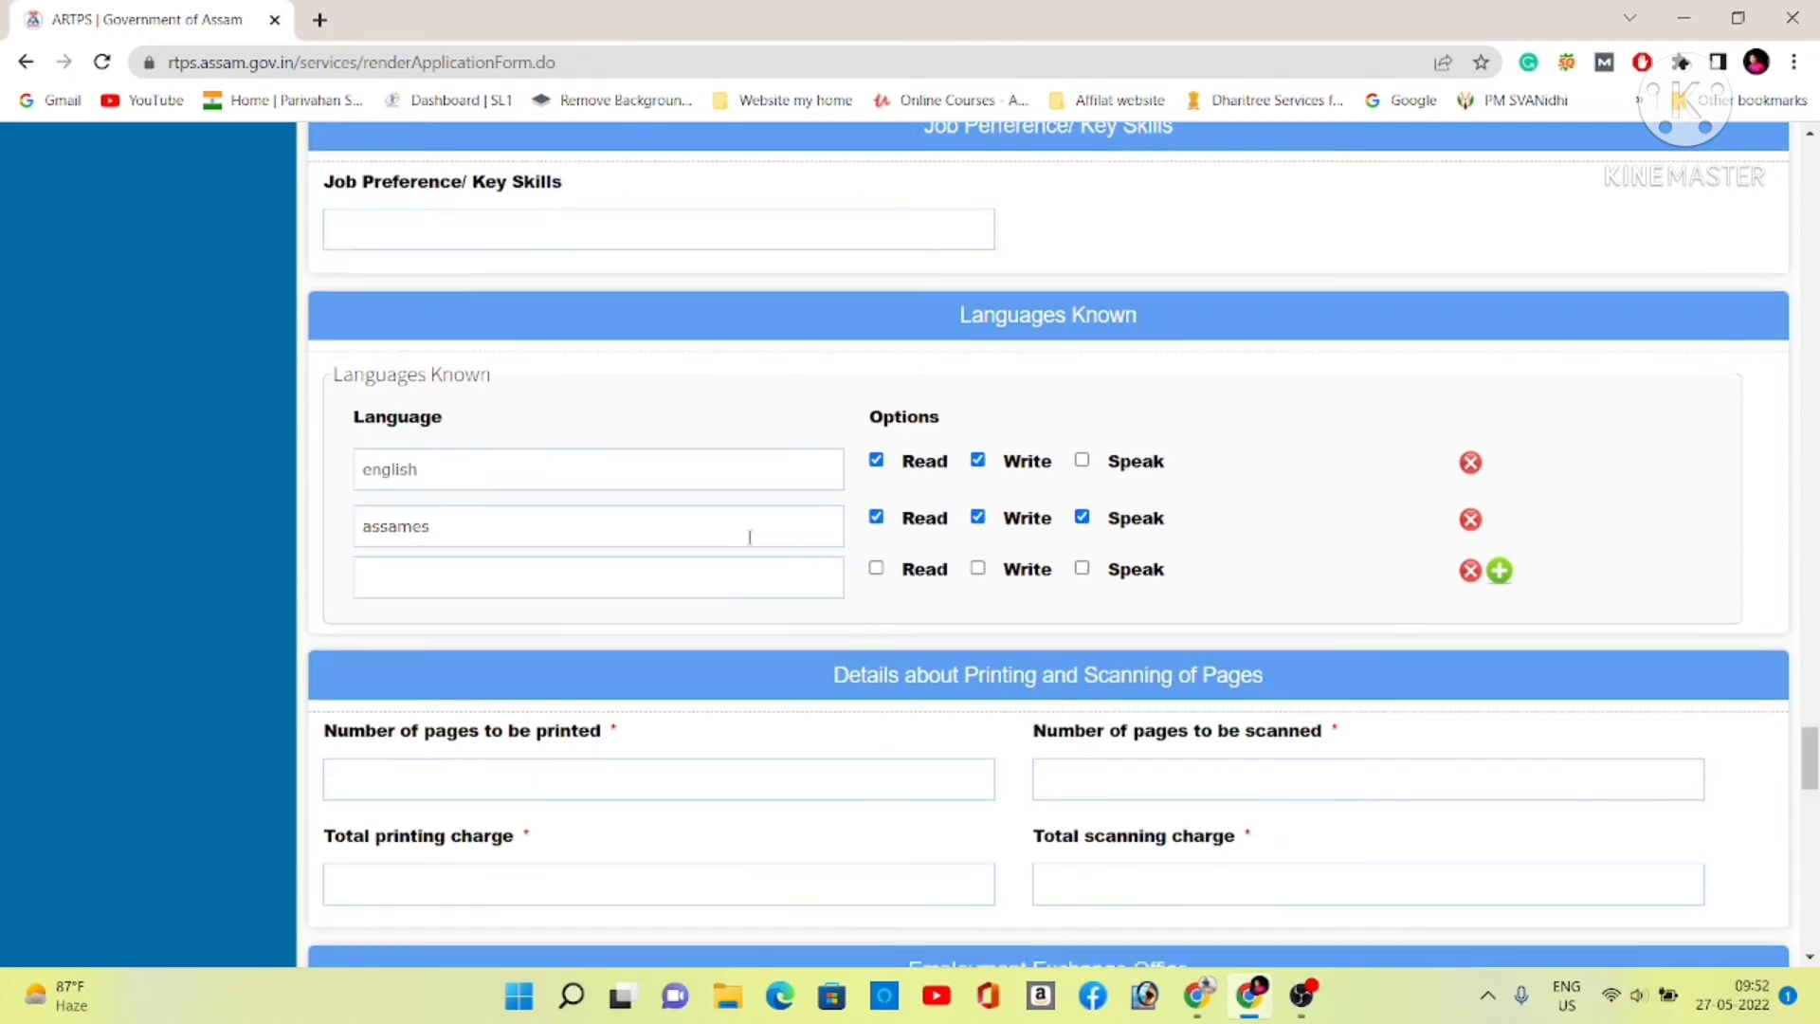
scroll(758, 536, down, 3)
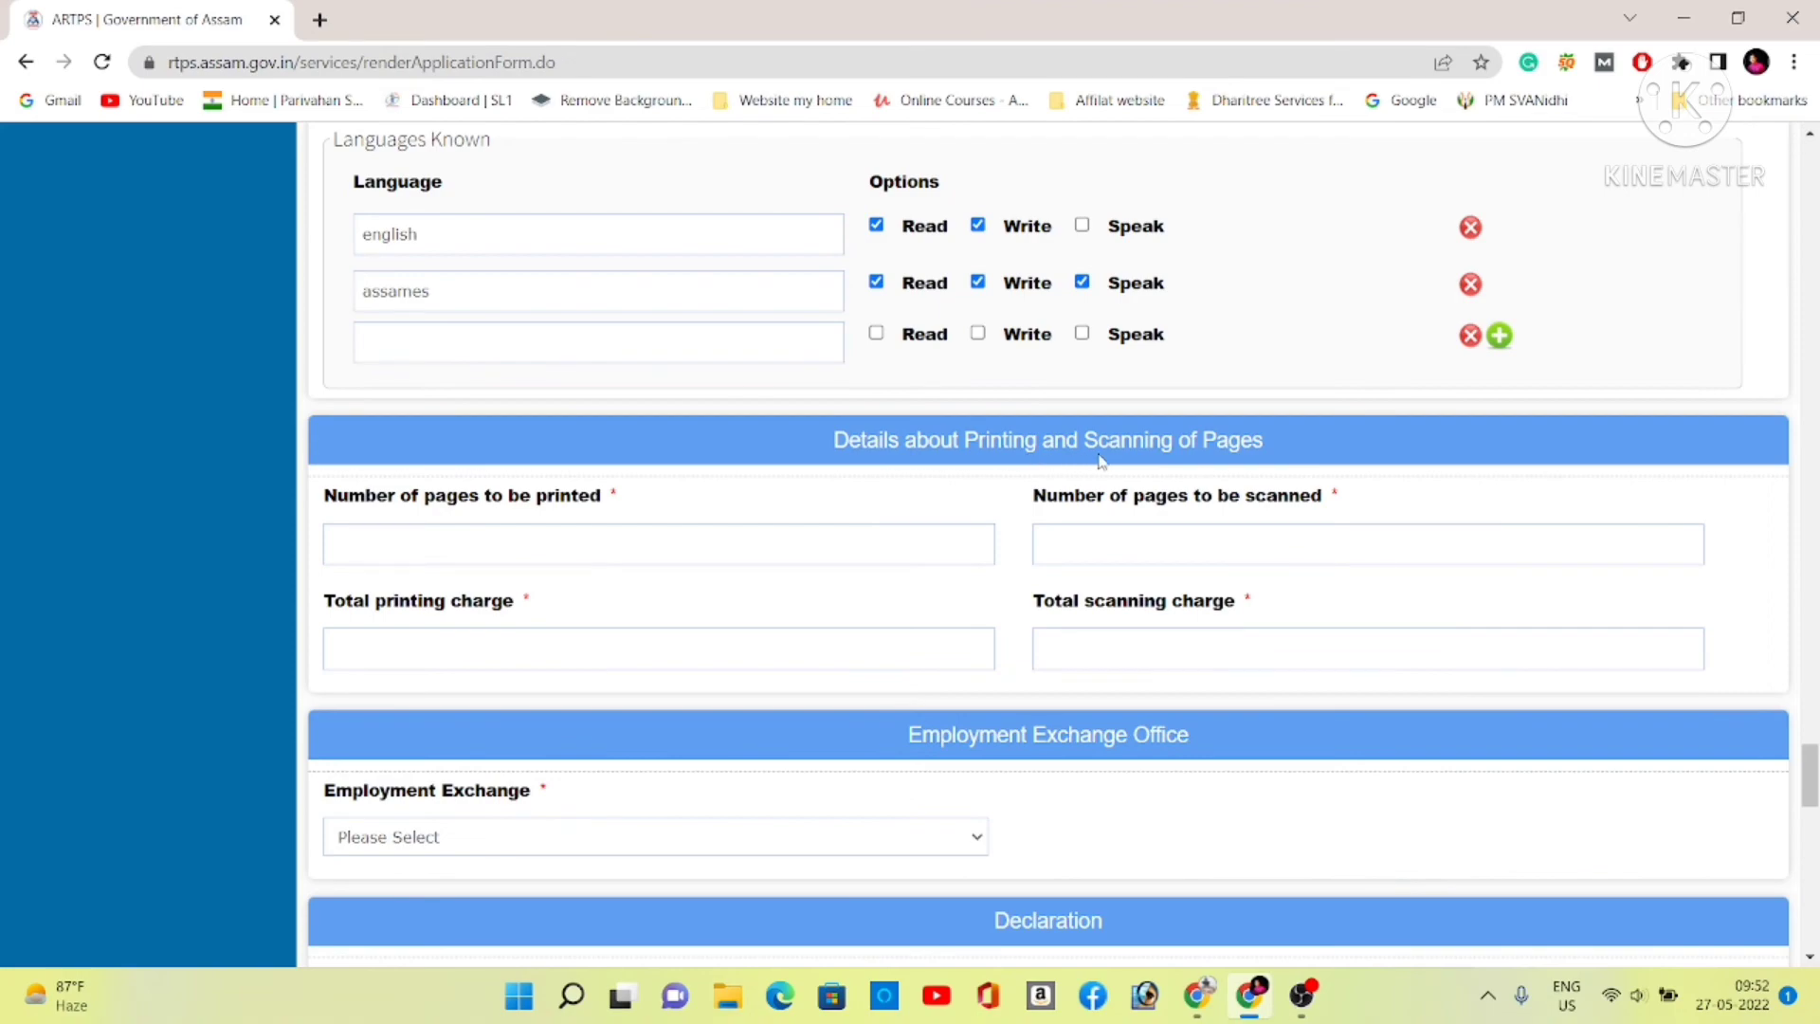
Enter 1 as the number of pages printed and move to pages scanned.
click(498, 546)
scroll(498, 546, down, 15)
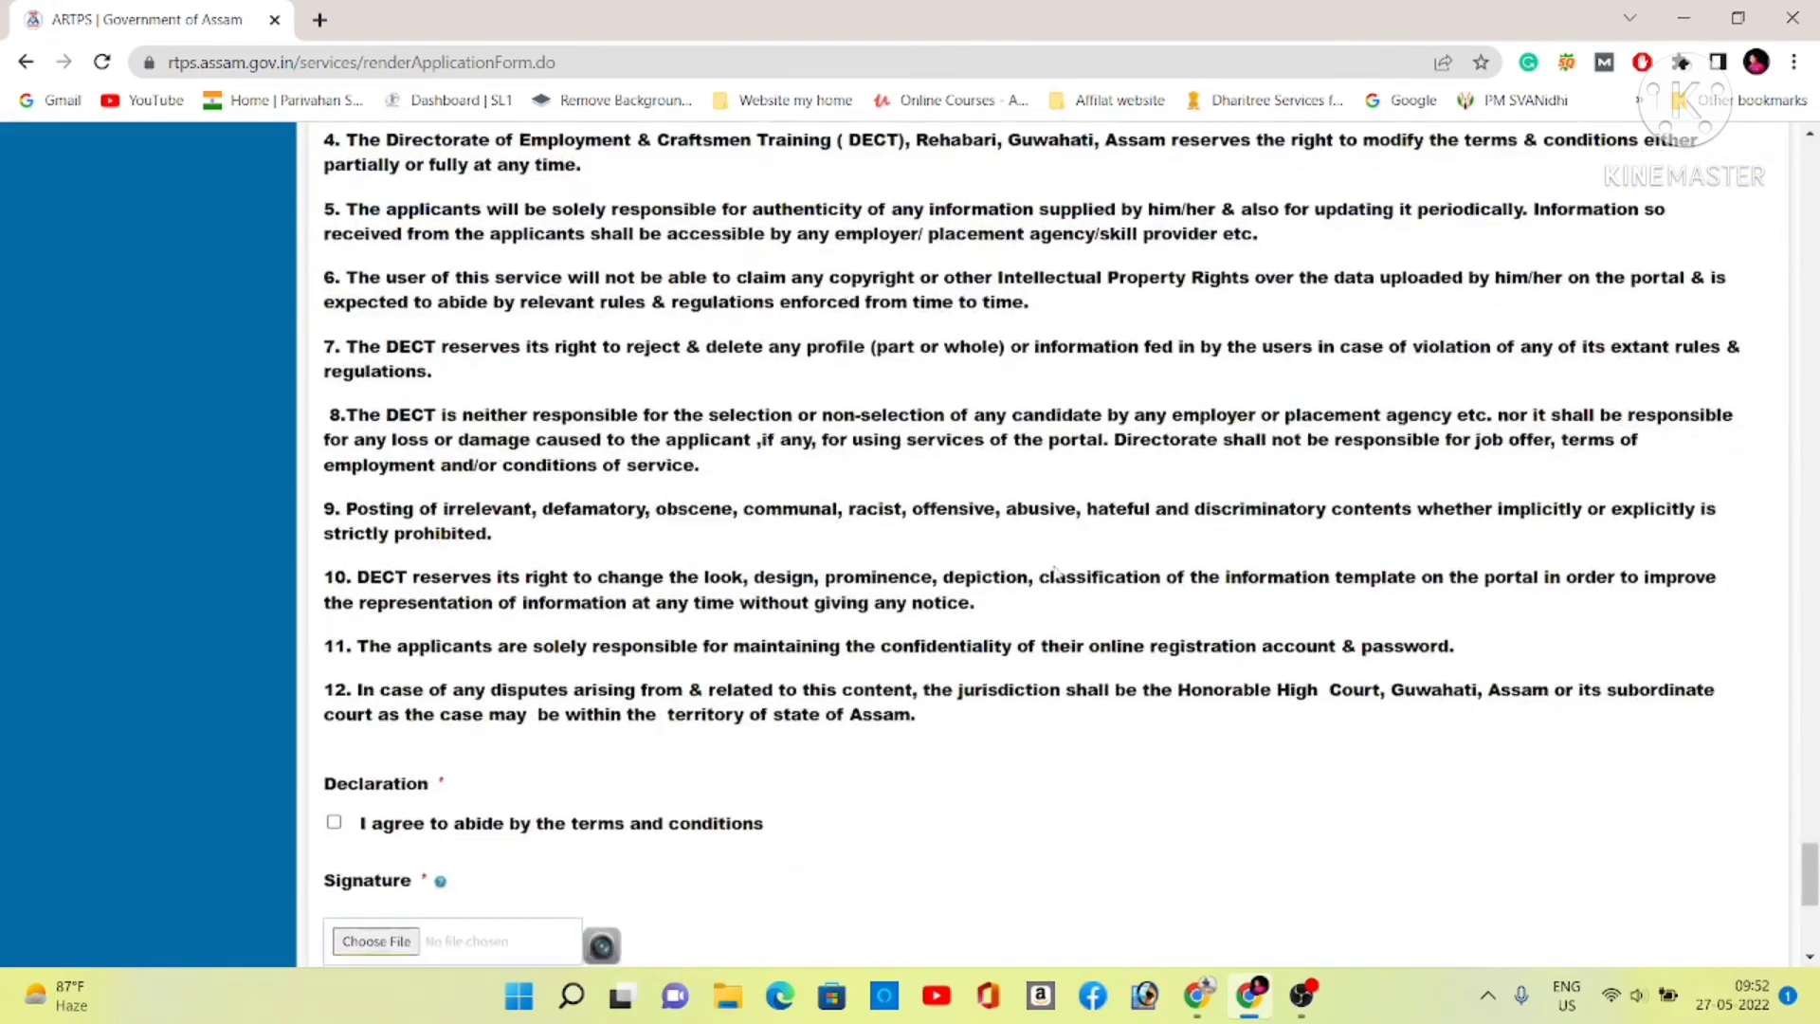
scroll(1055, 572, up, 13)
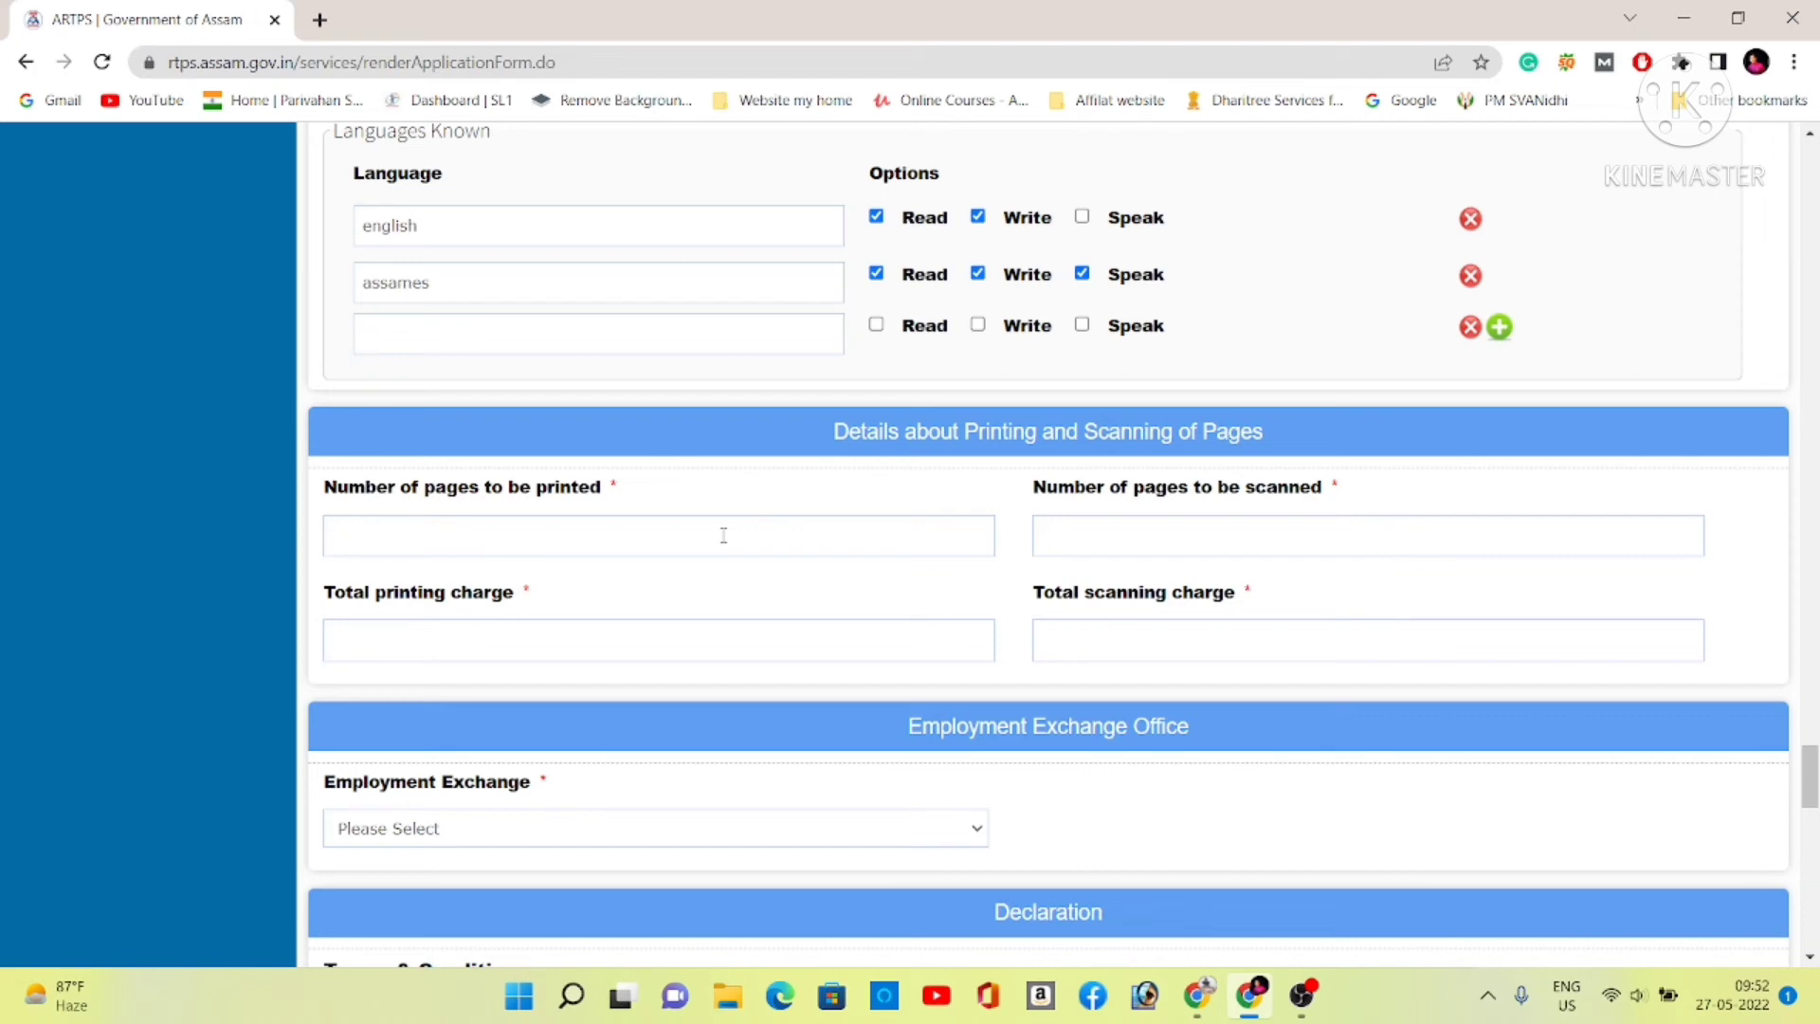
text(1)
click(1129, 535)
Open the employment exchange office list and agree to the terms and conditions.
scroll(487, 580, down, 2)
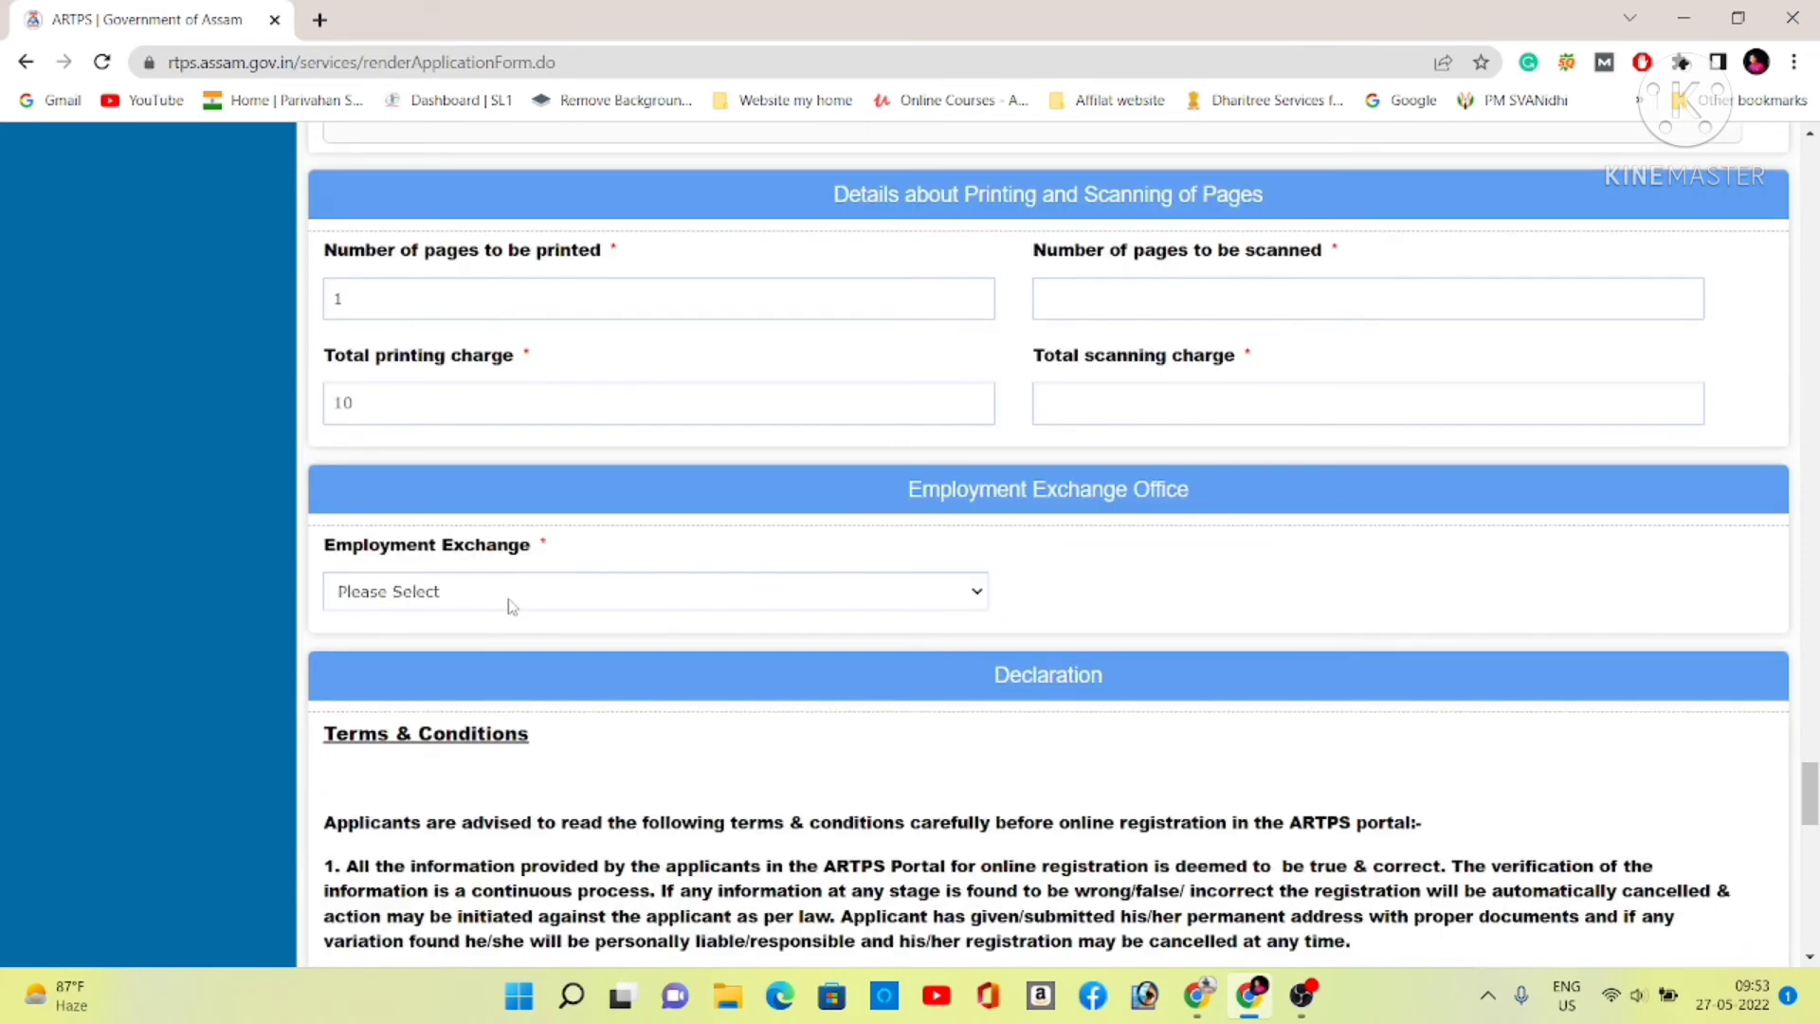
click(509, 604)
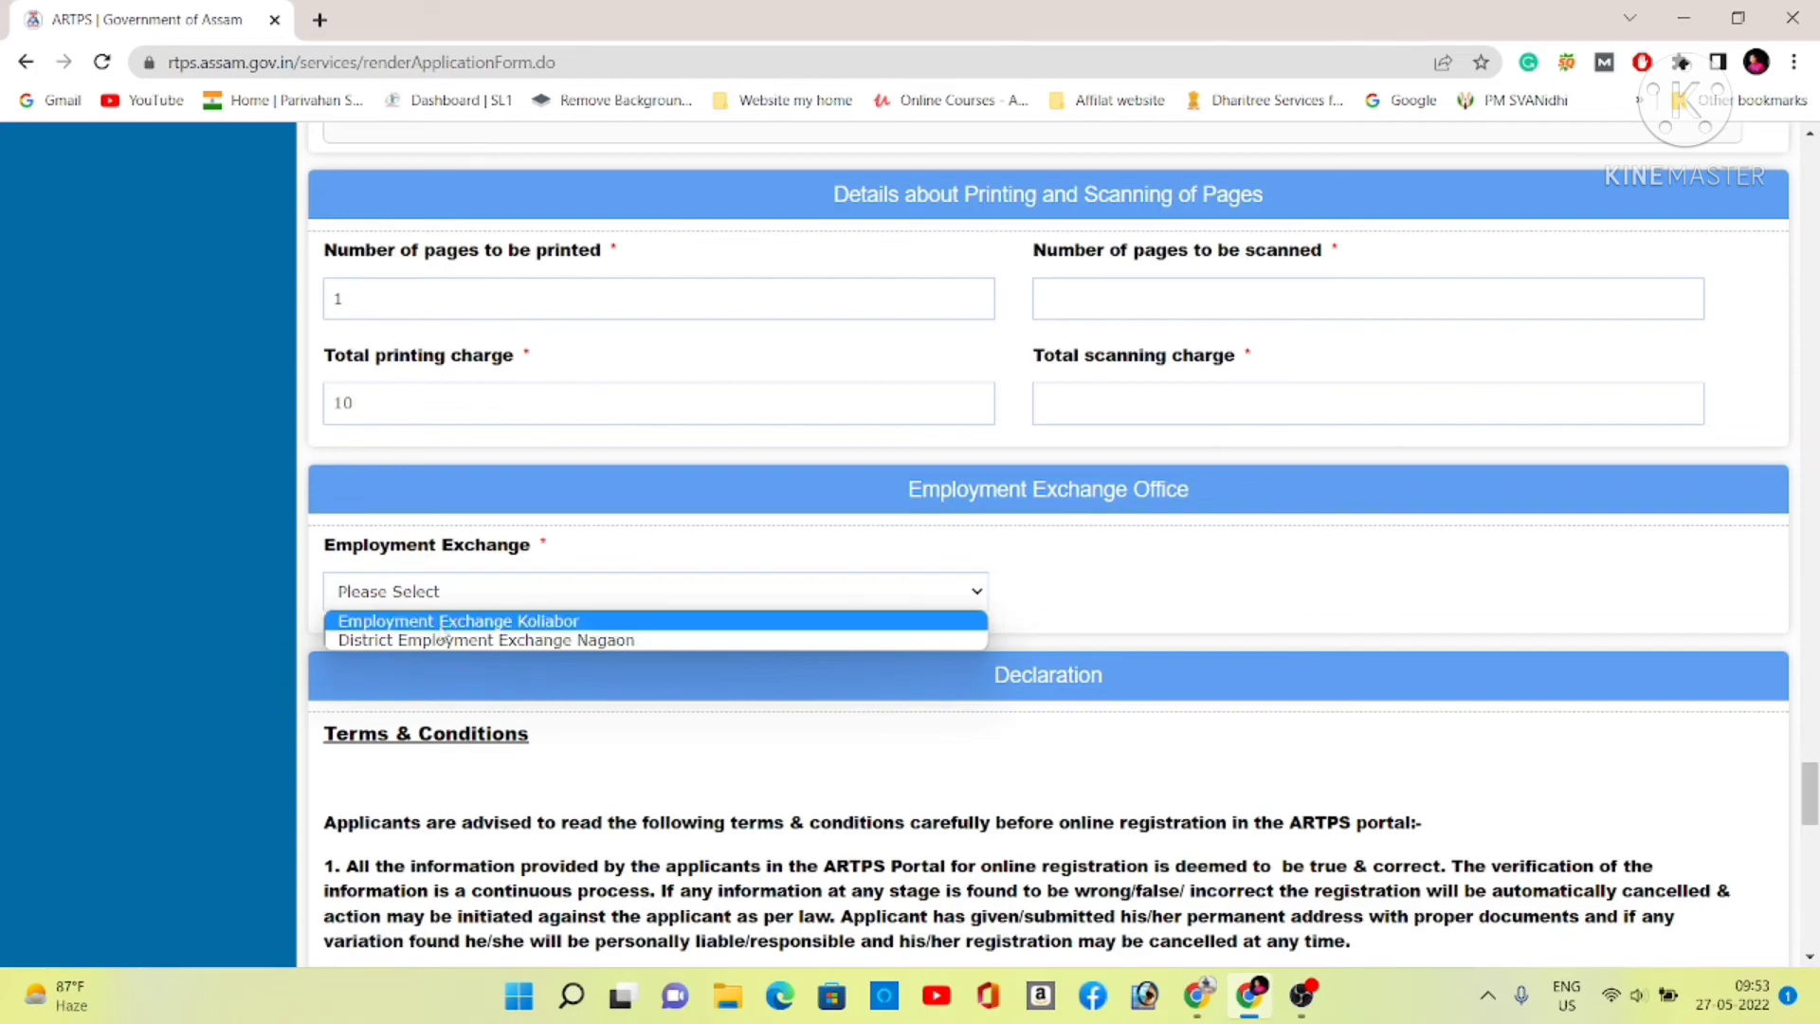
scroll(1049, 651, down, 15)
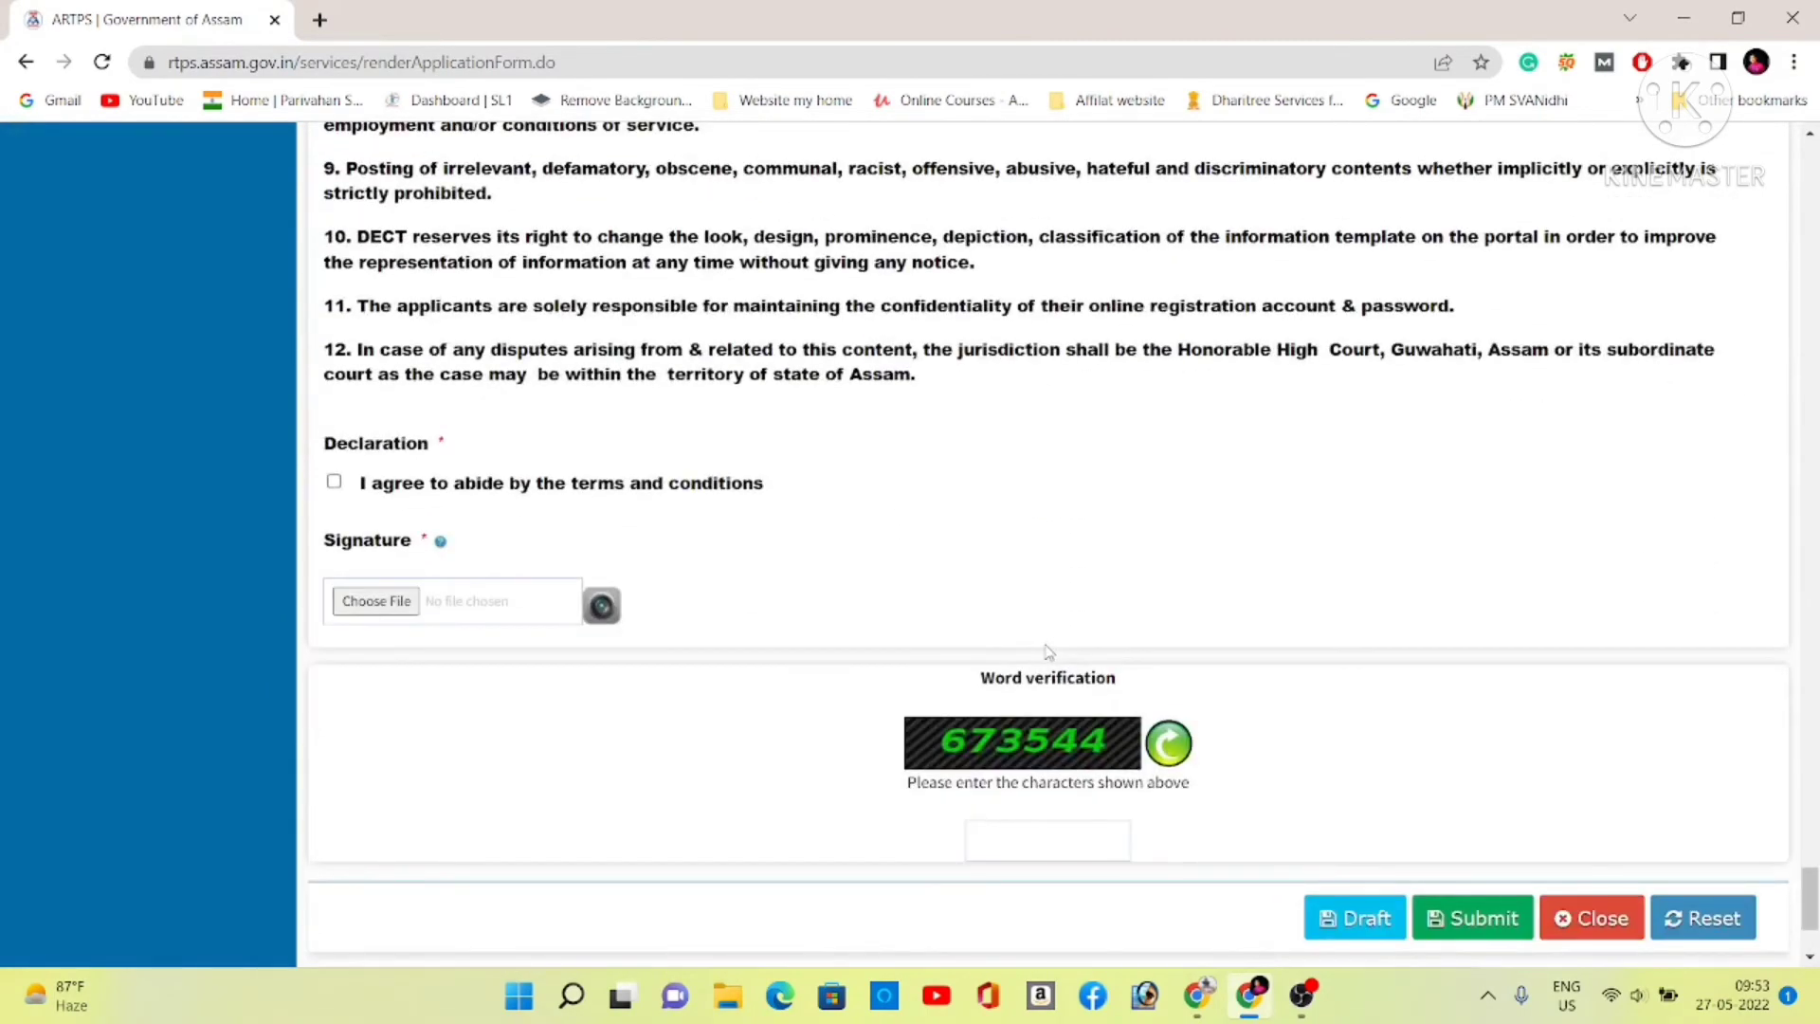
click(334, 482)
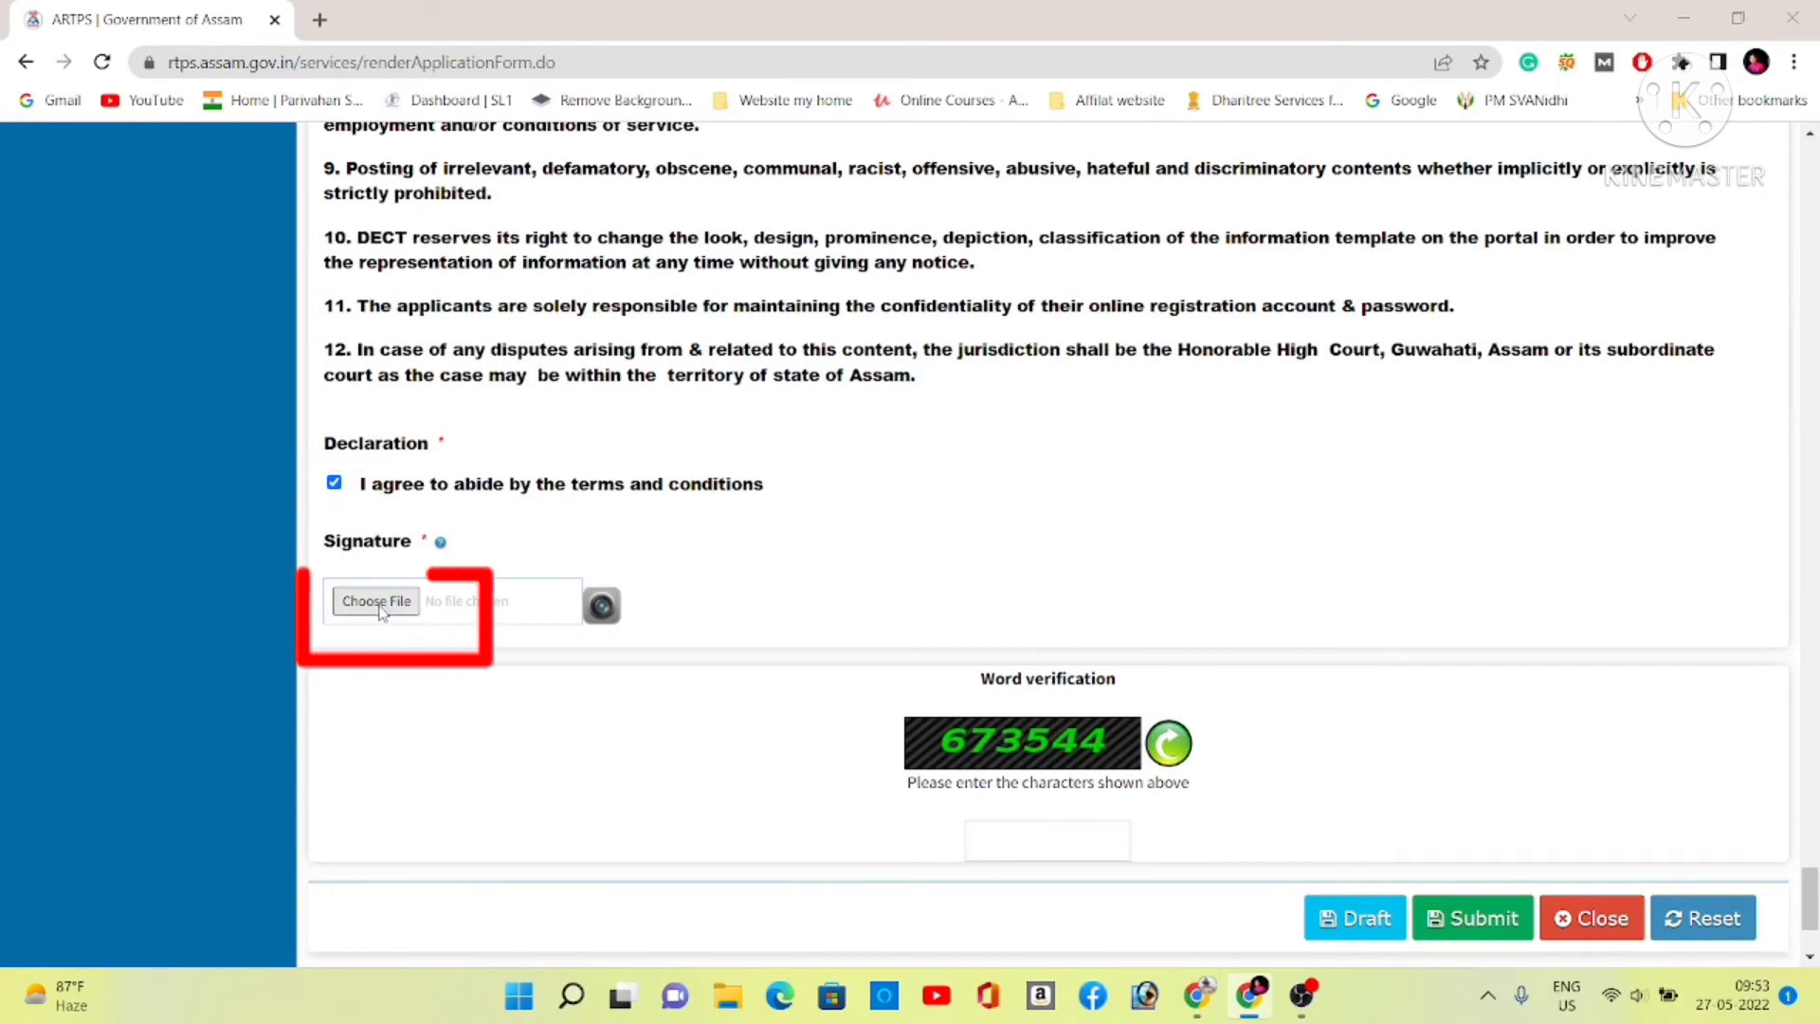
scroll(996, 718, down, 1)
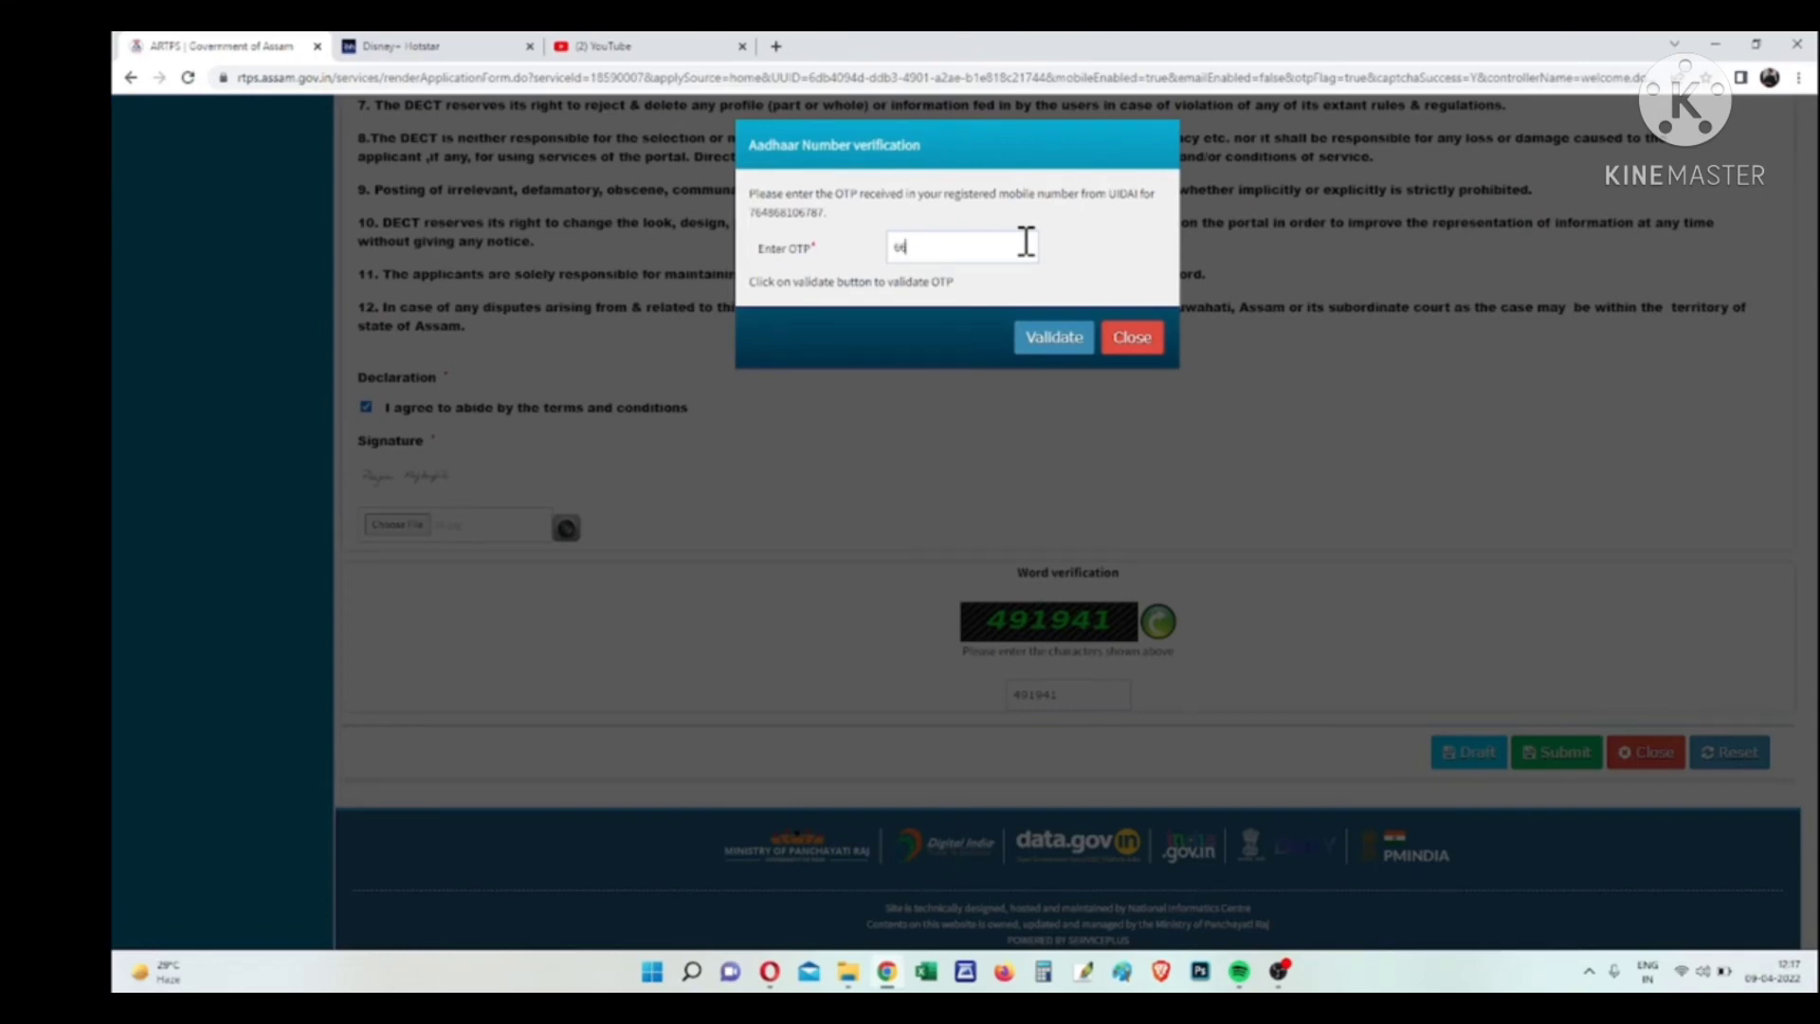
Enter the Aadhaar OTP, validate it and dismiss the Aadhaar Verified notice.
click(1048, 355)
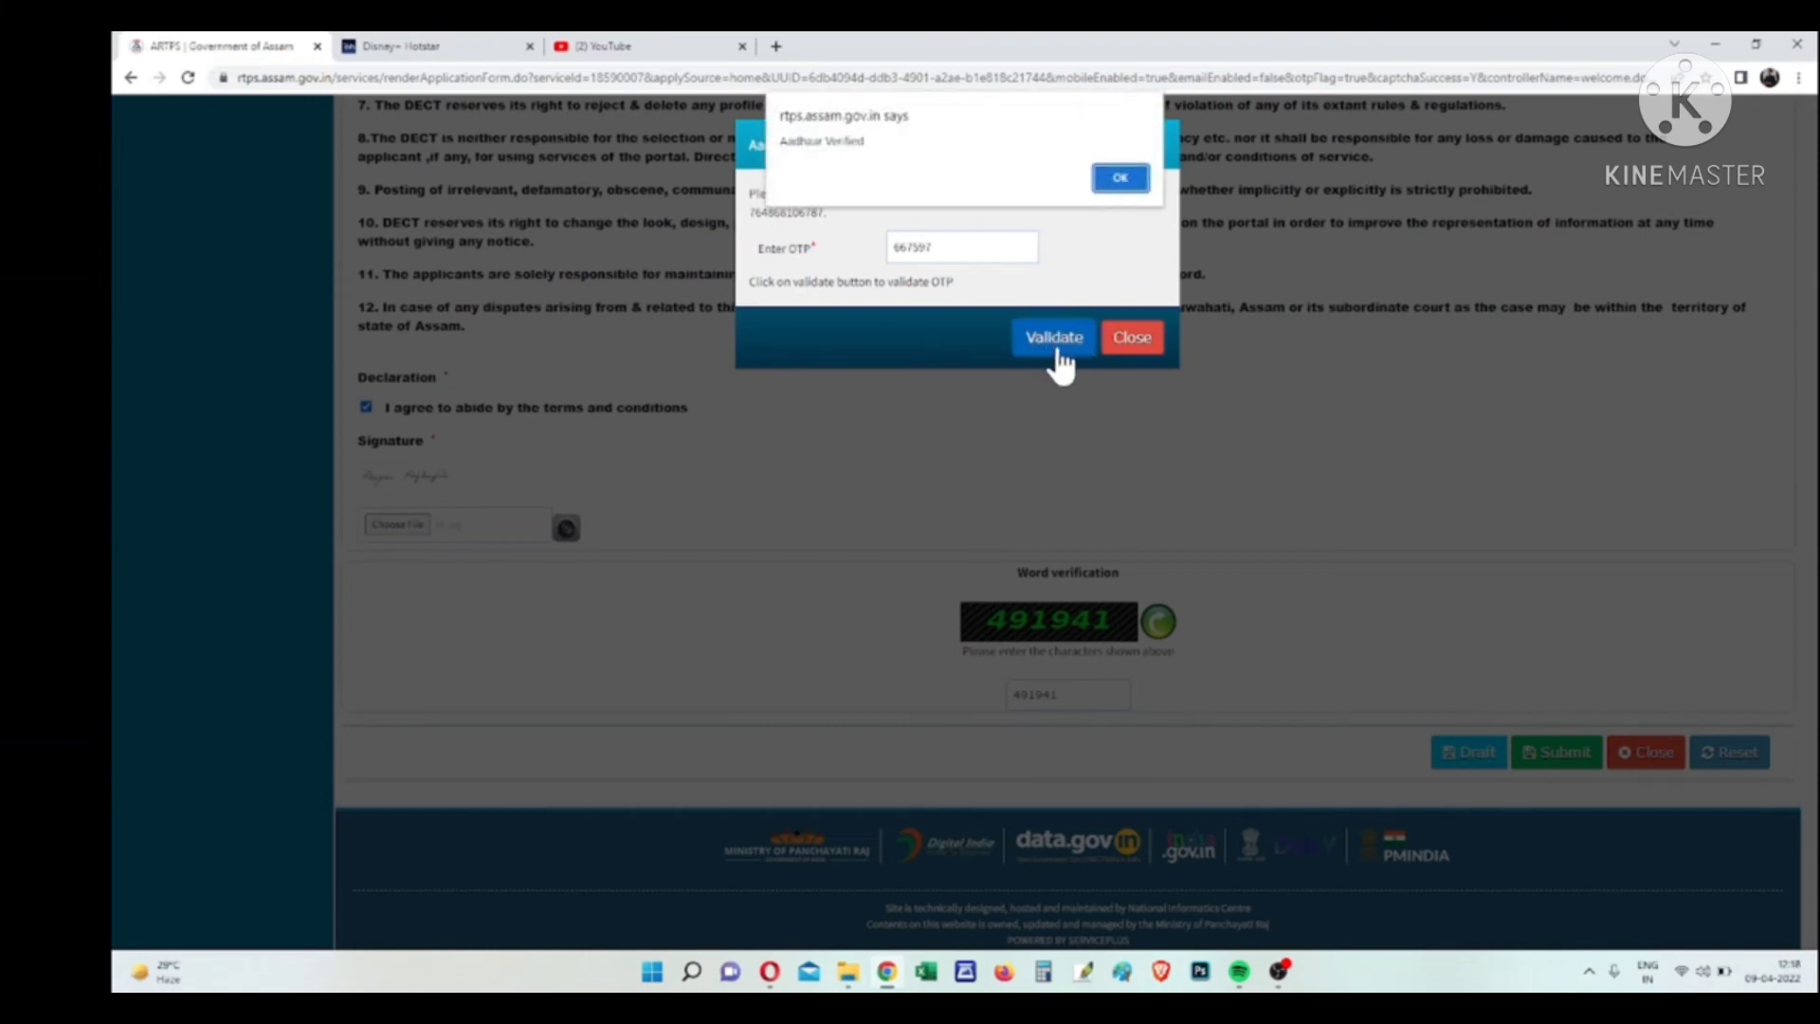
click(1120, 179)
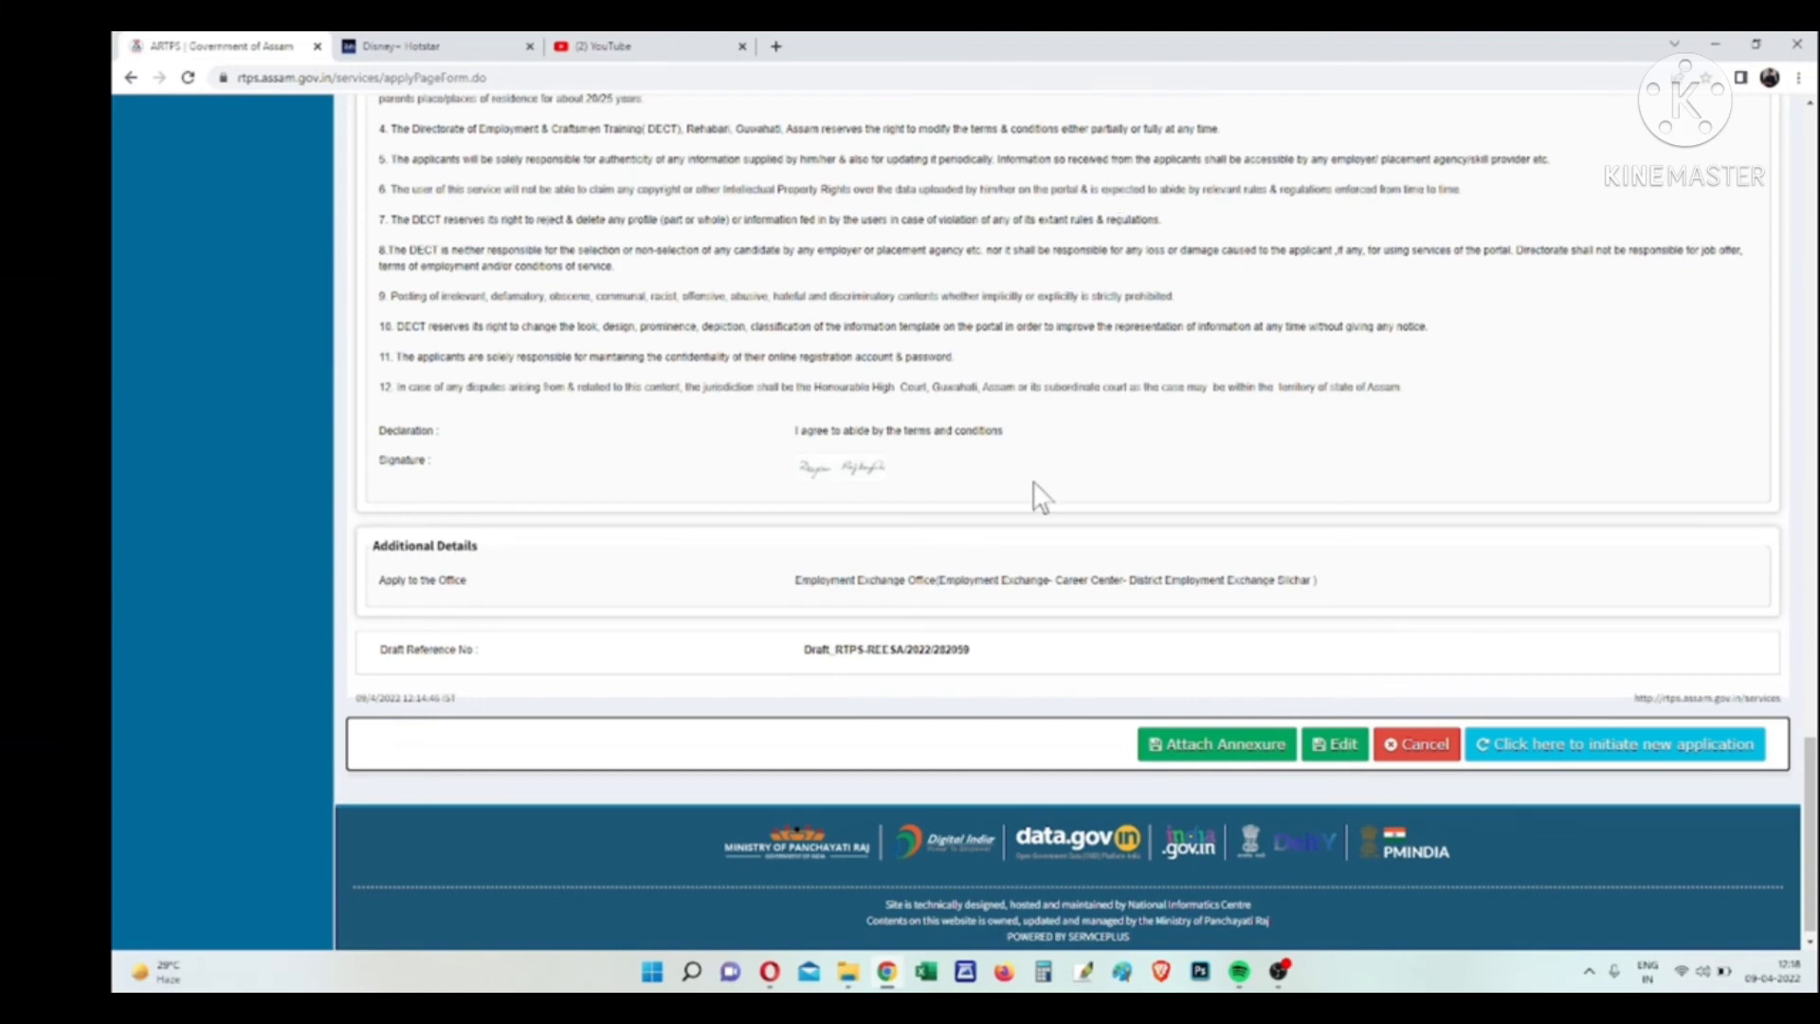
Review the application preview and proceed to Attach Annexure.
scroll(1040, 494, up, 20)
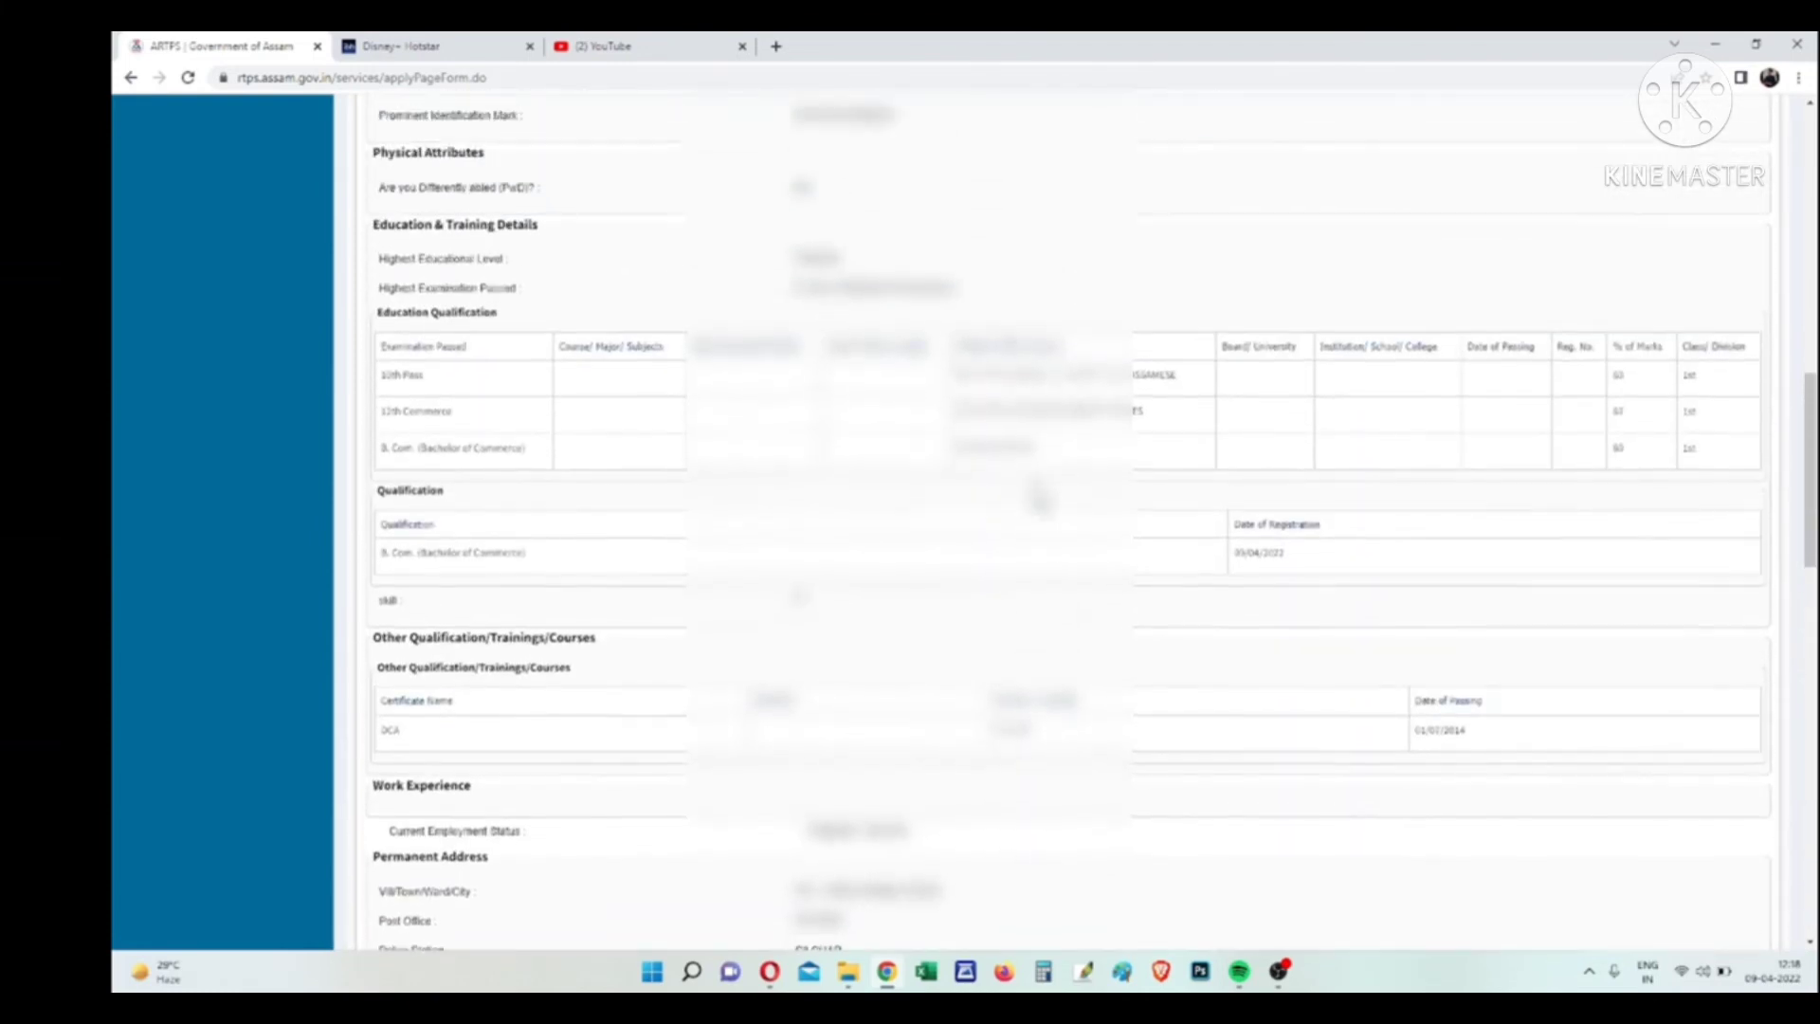
scroll(1041, 499, up, 15)
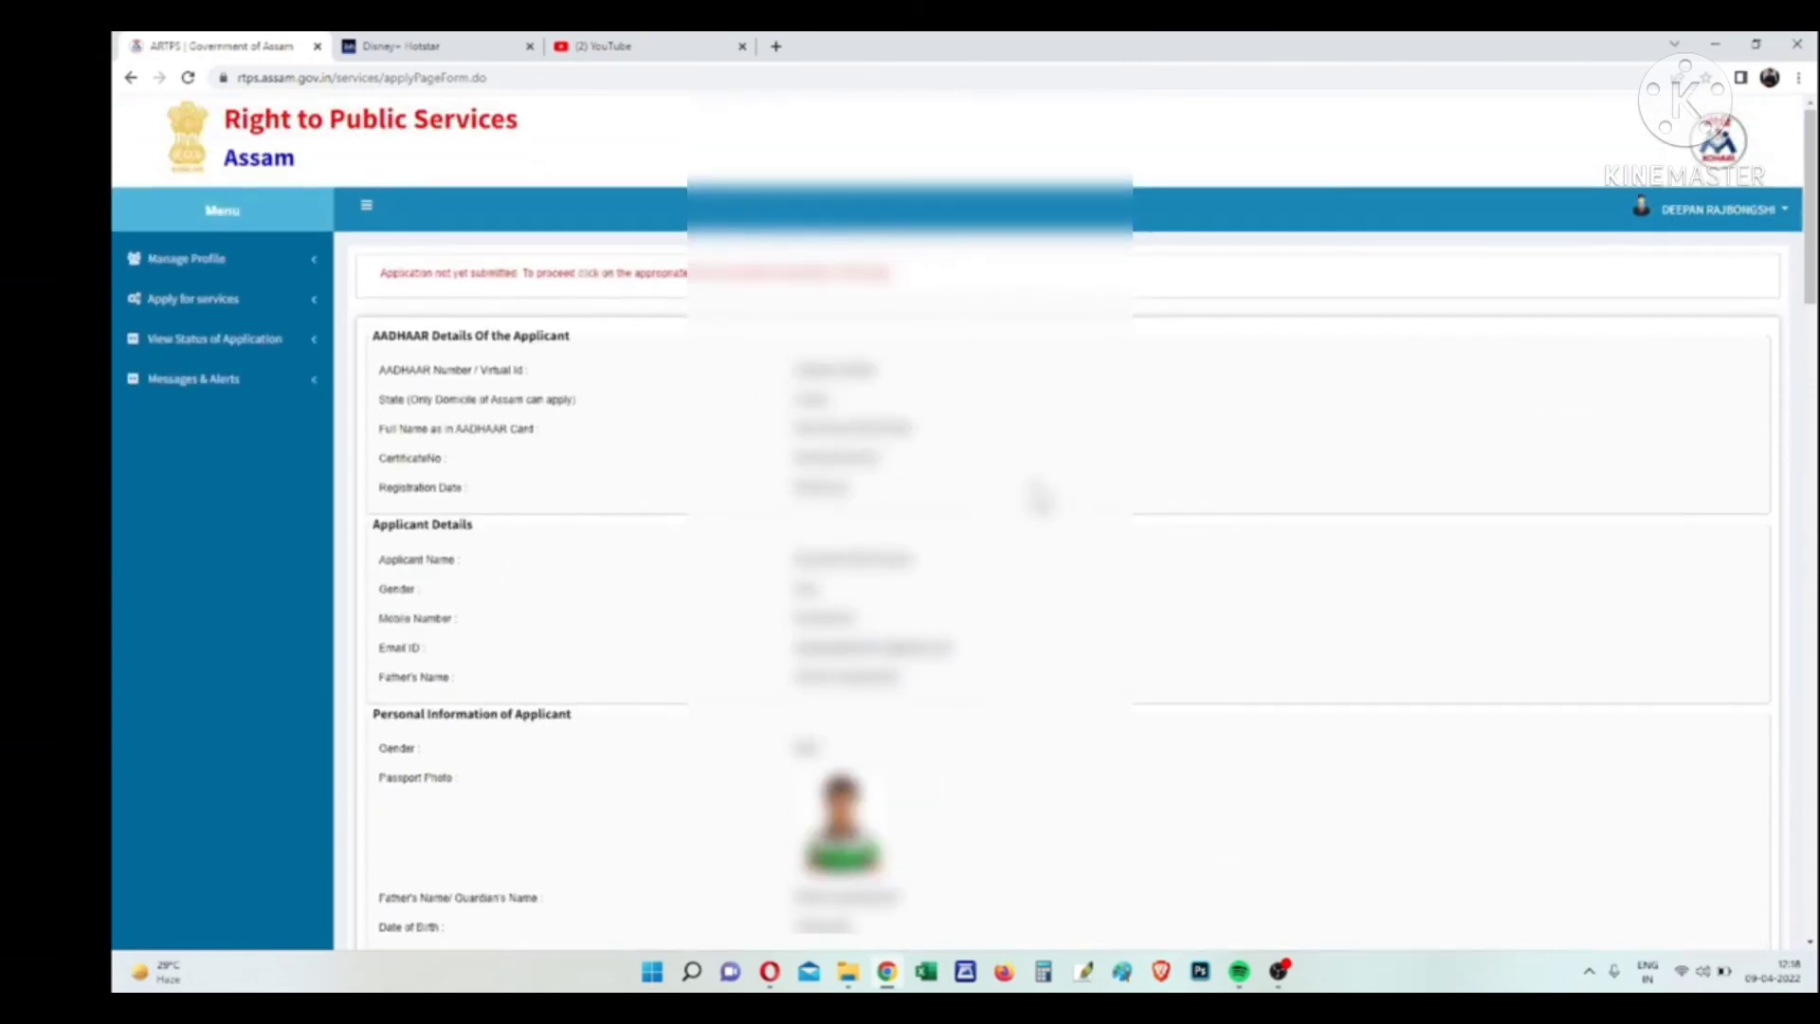
scroll(1040, 498, down, 10)
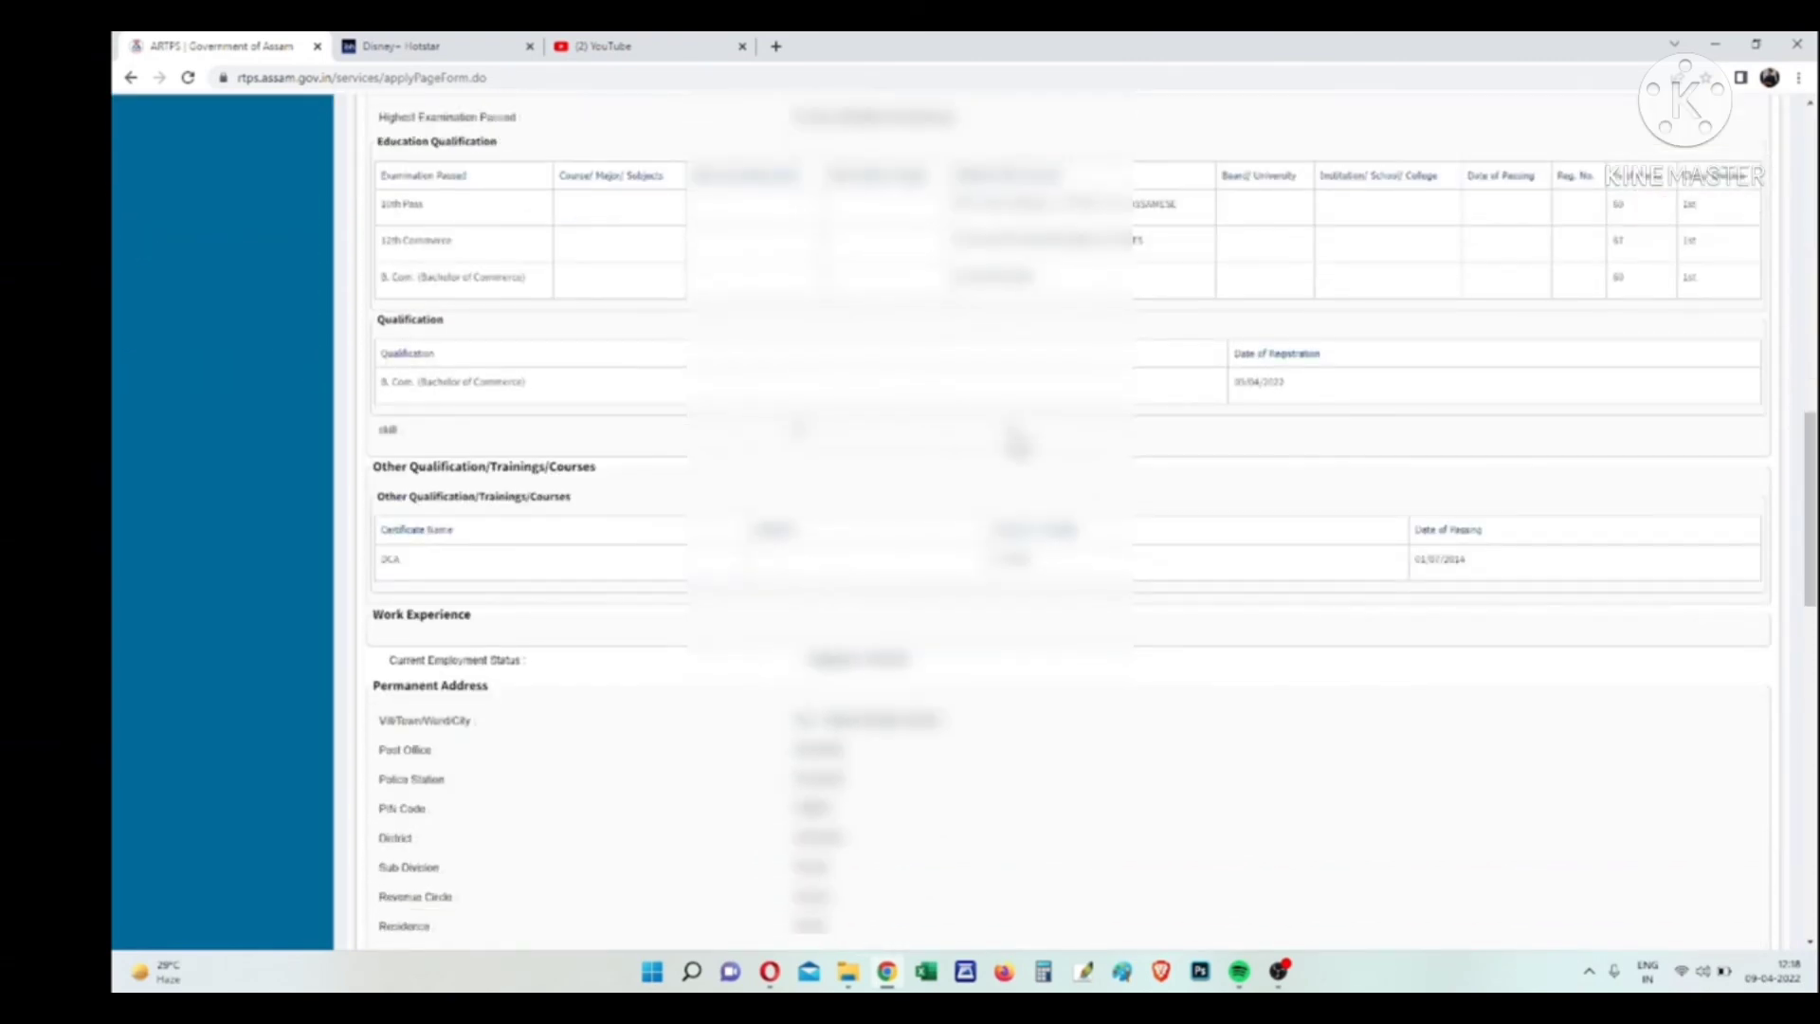
scroll(1019, 442, down, 10)
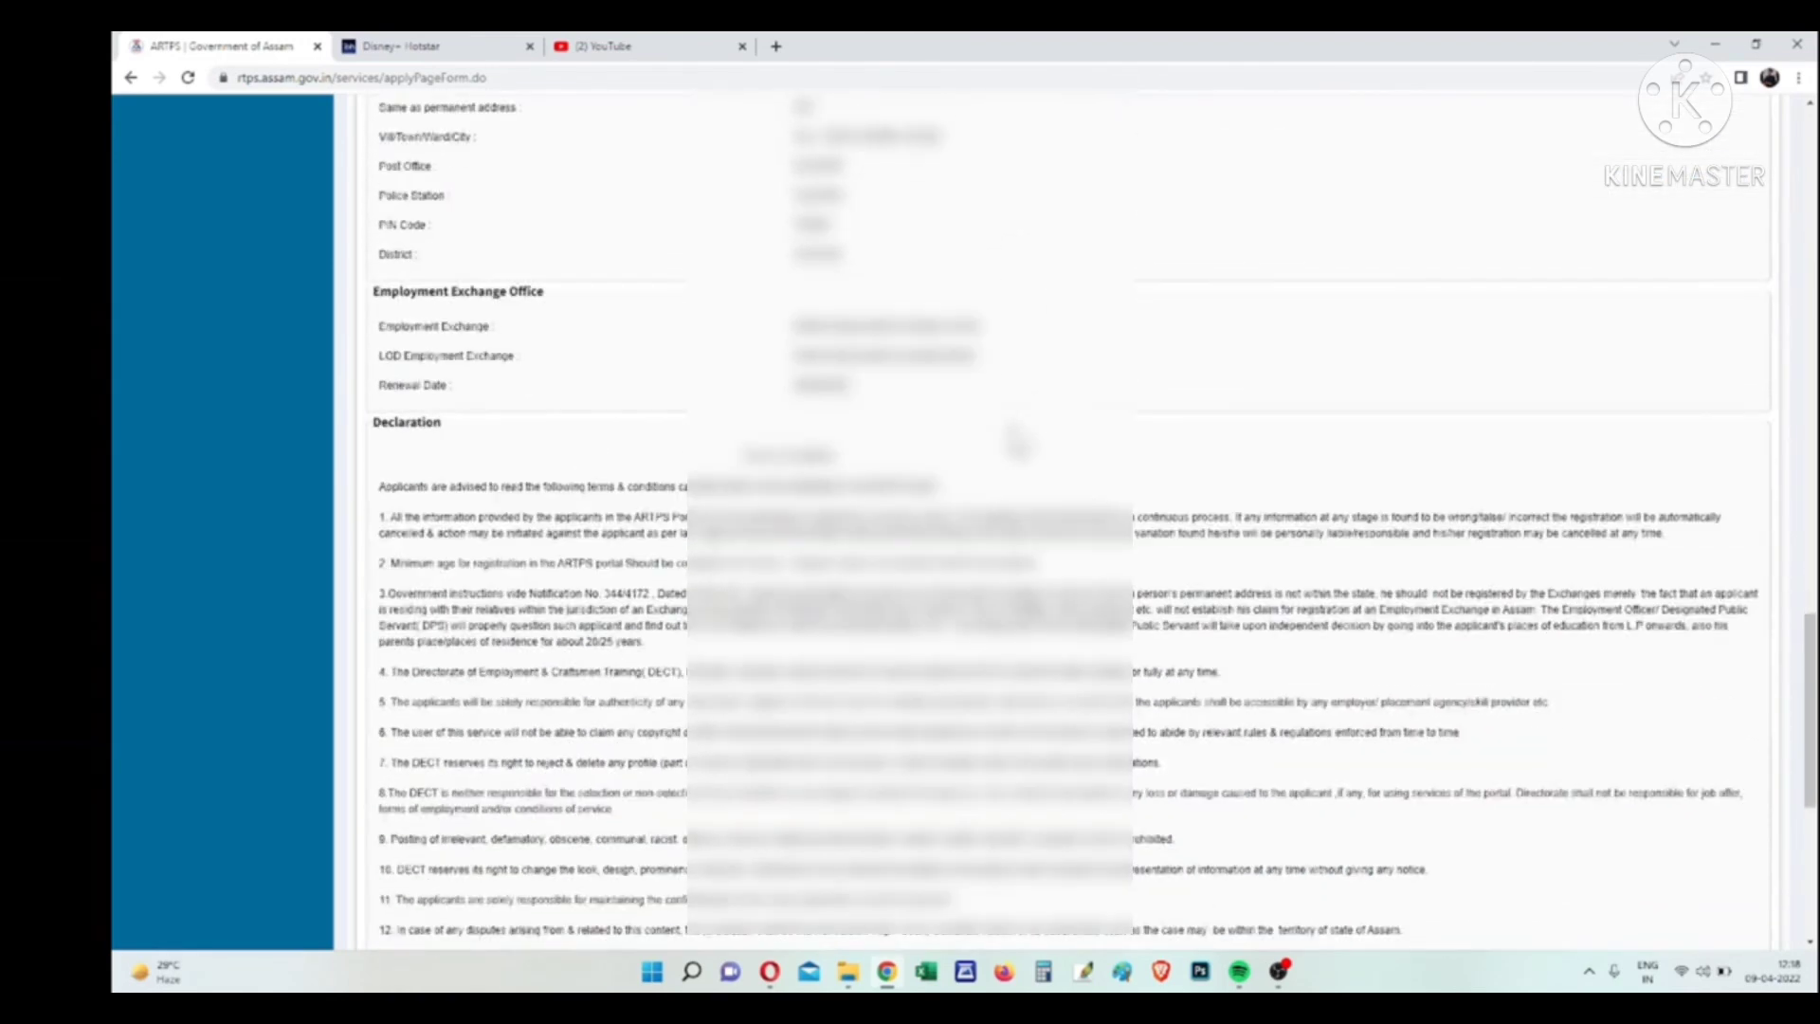
scroll(1016, 440, down, 5)
click(1206, 744)
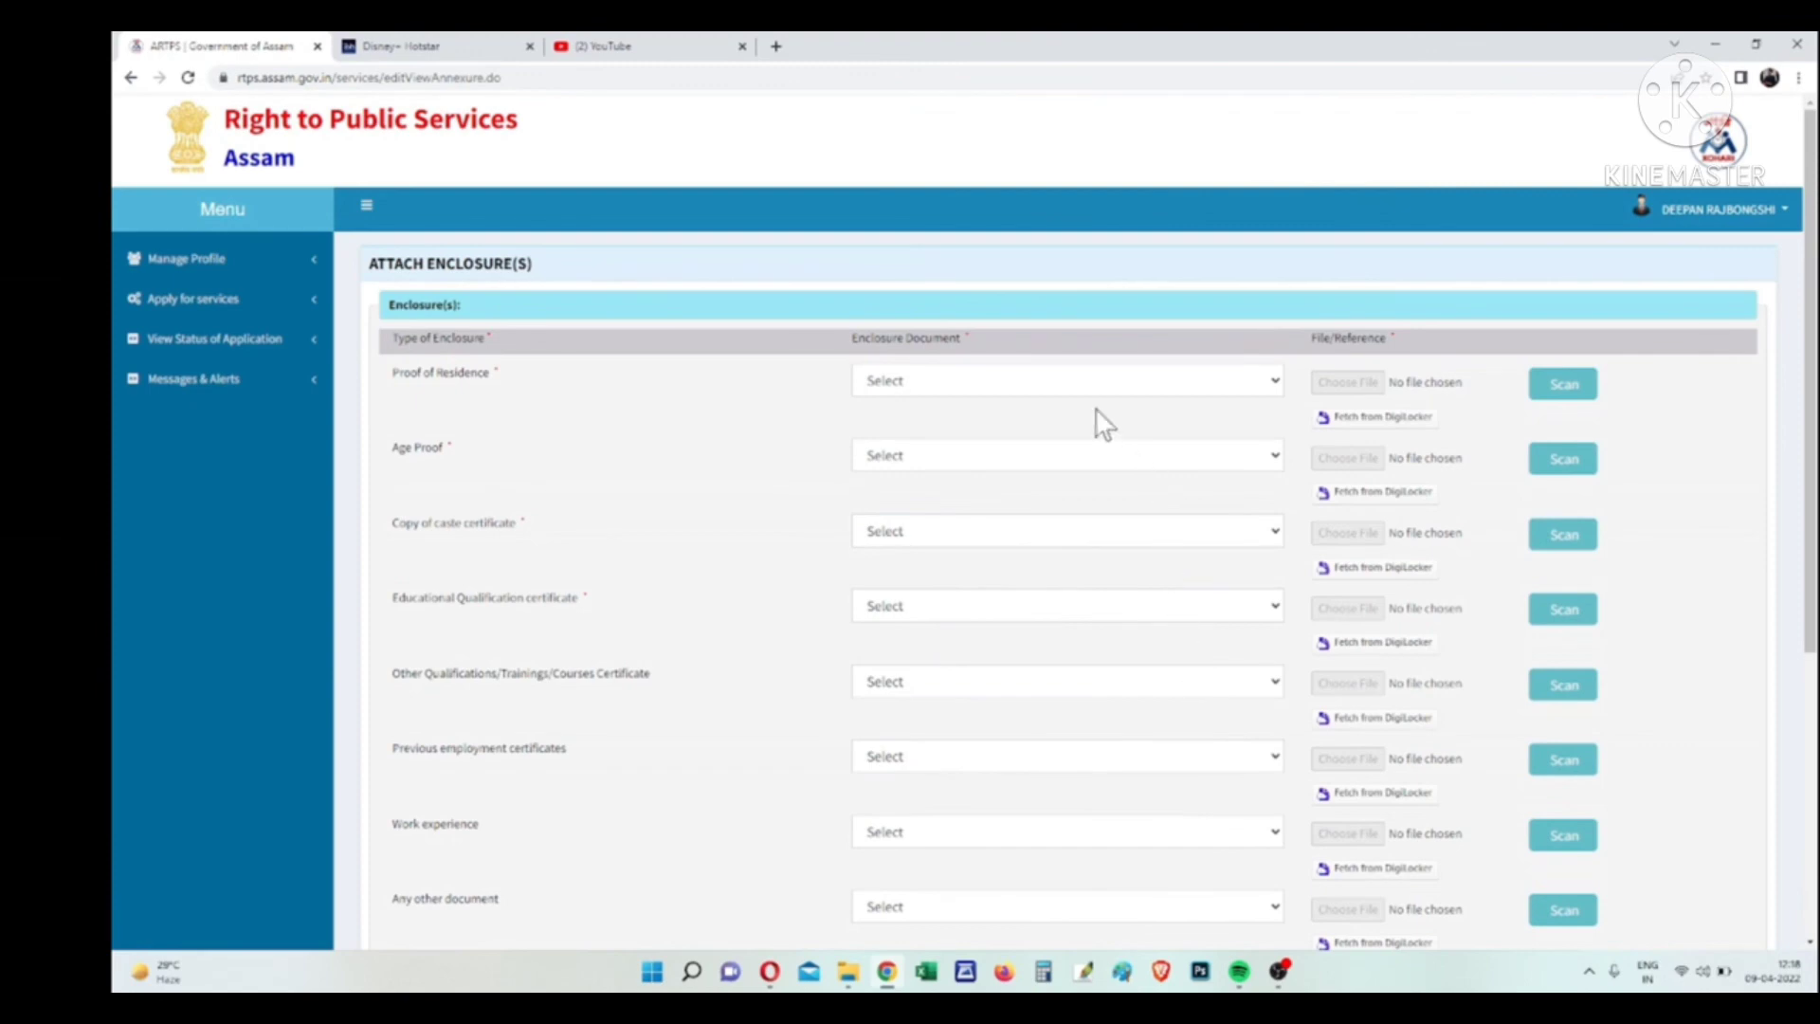
Choose Driving License as Proof of Residence and HSLC Admit Card as Age Proof.
scroll(1088, 393, down, 1)
scroll(1088, 394, up, 1)
click(1085, 384)
click(585, 405)
click(976, 381)
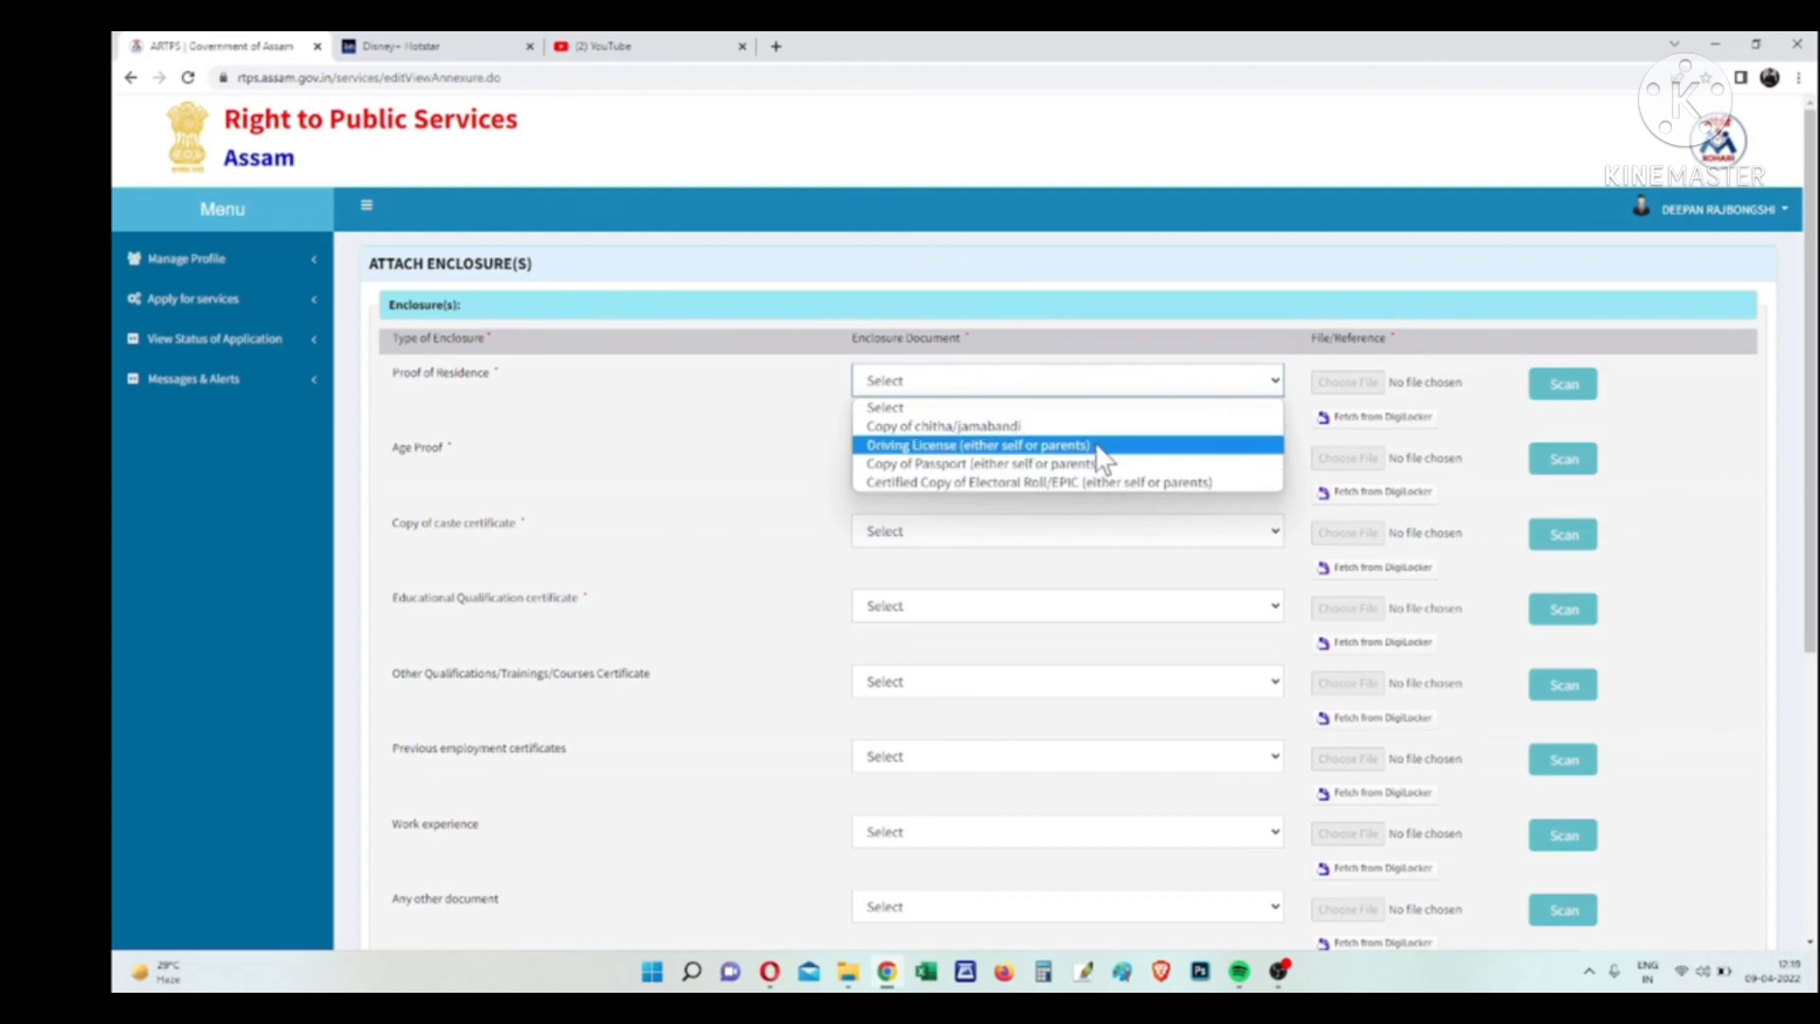
click(1100, 445)
scroll(1156, 417, down, 1)
click(1211, 370)
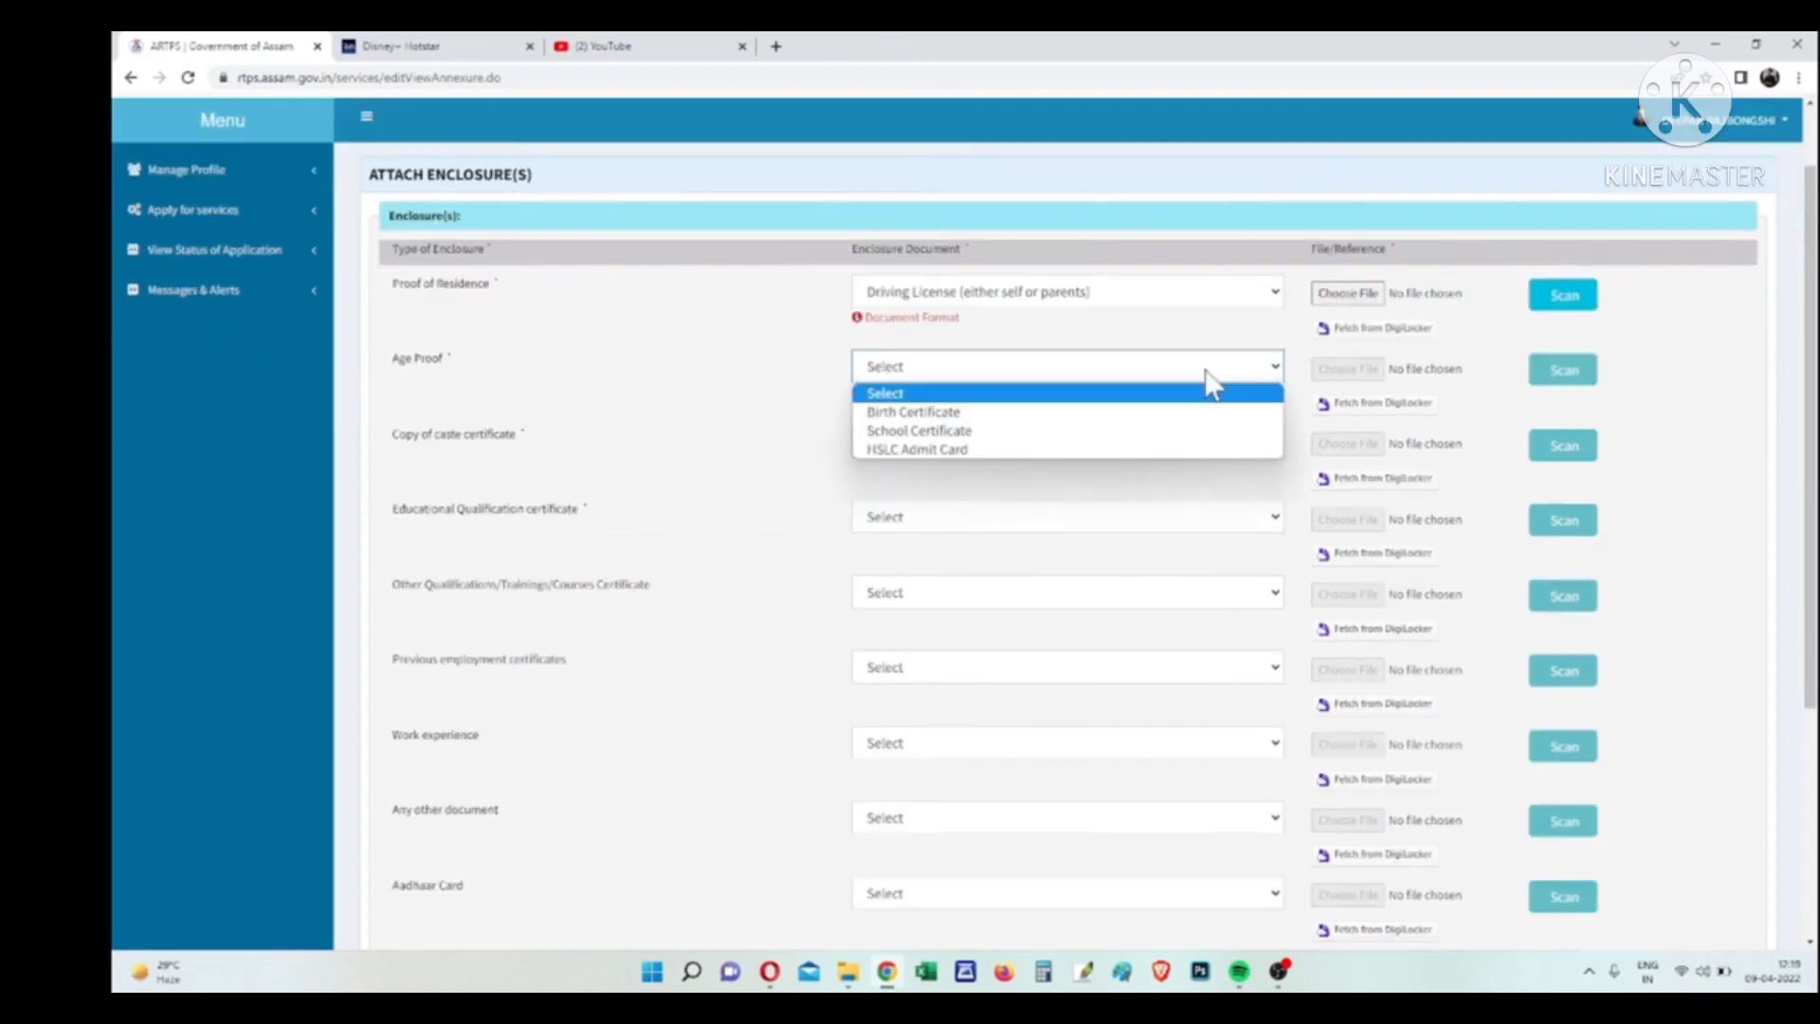
click(1191, 451)
Choose Copy of caste certificate and Pass Certificates and Marksheets, then save the annexure.
scroll(1118, 408, down, 1)
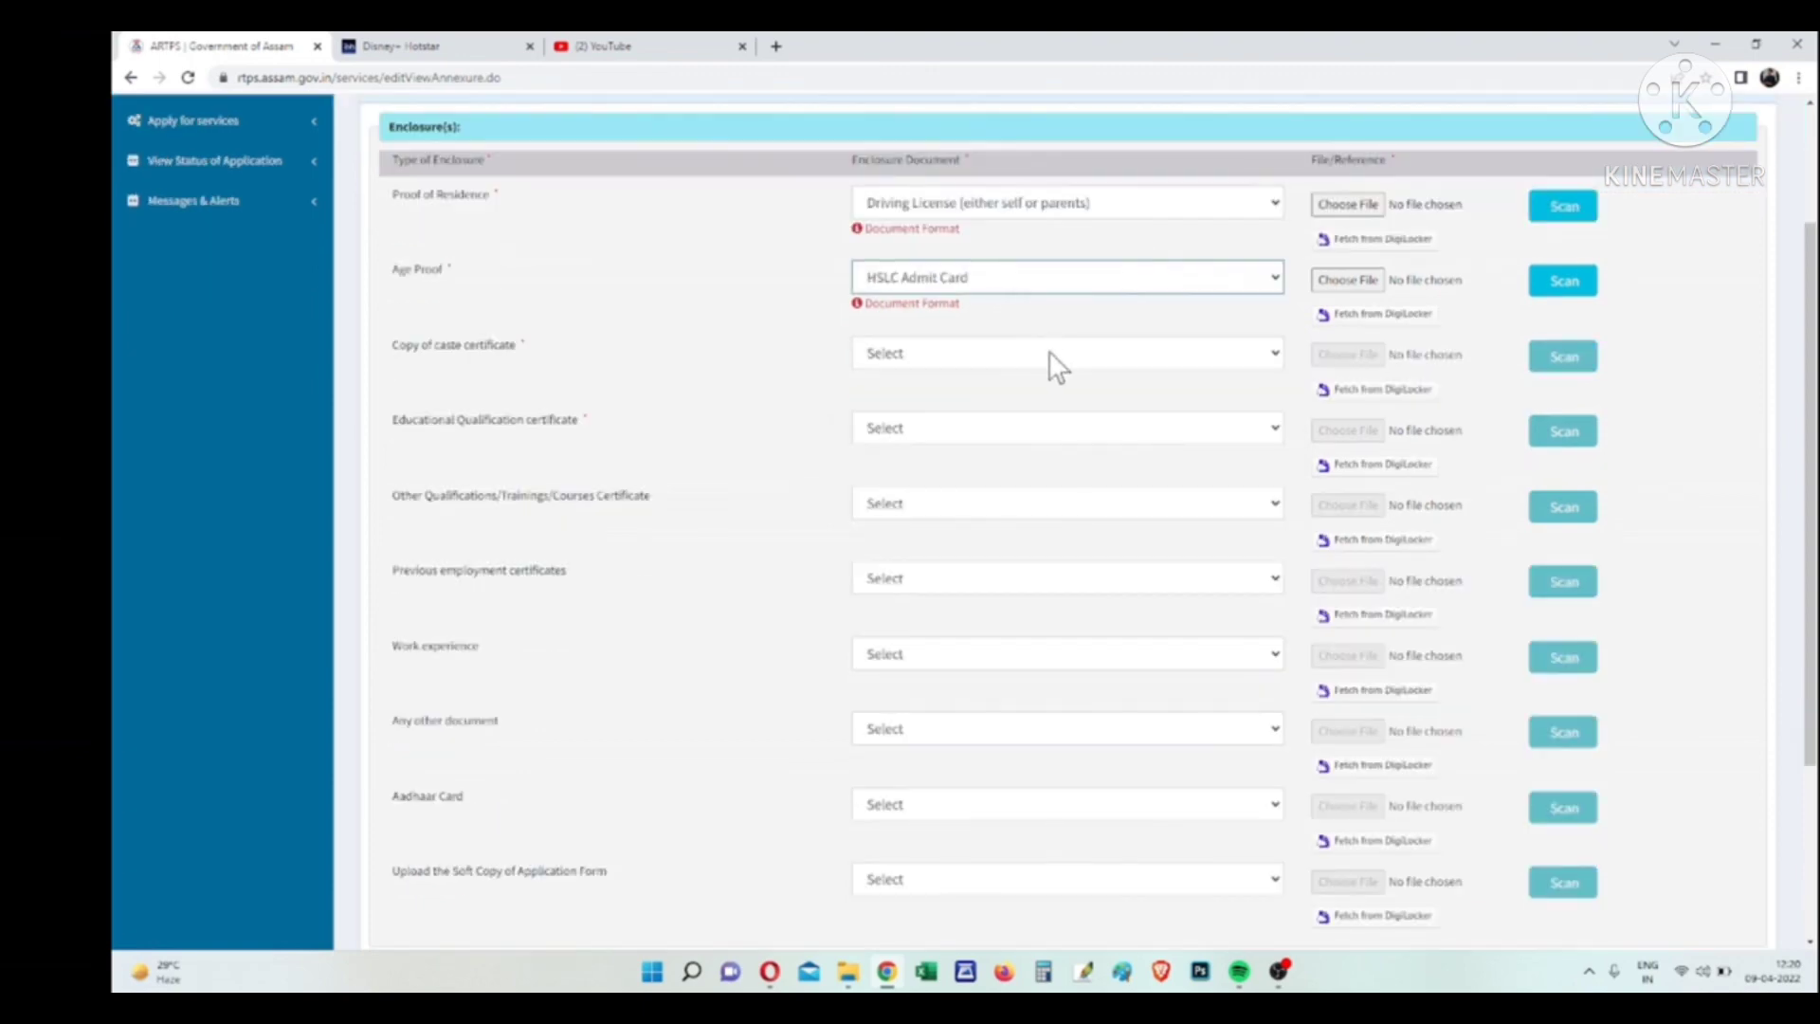
click(1050, 353)
click(1065, 400)
scroll(1059, 388, down, 1)
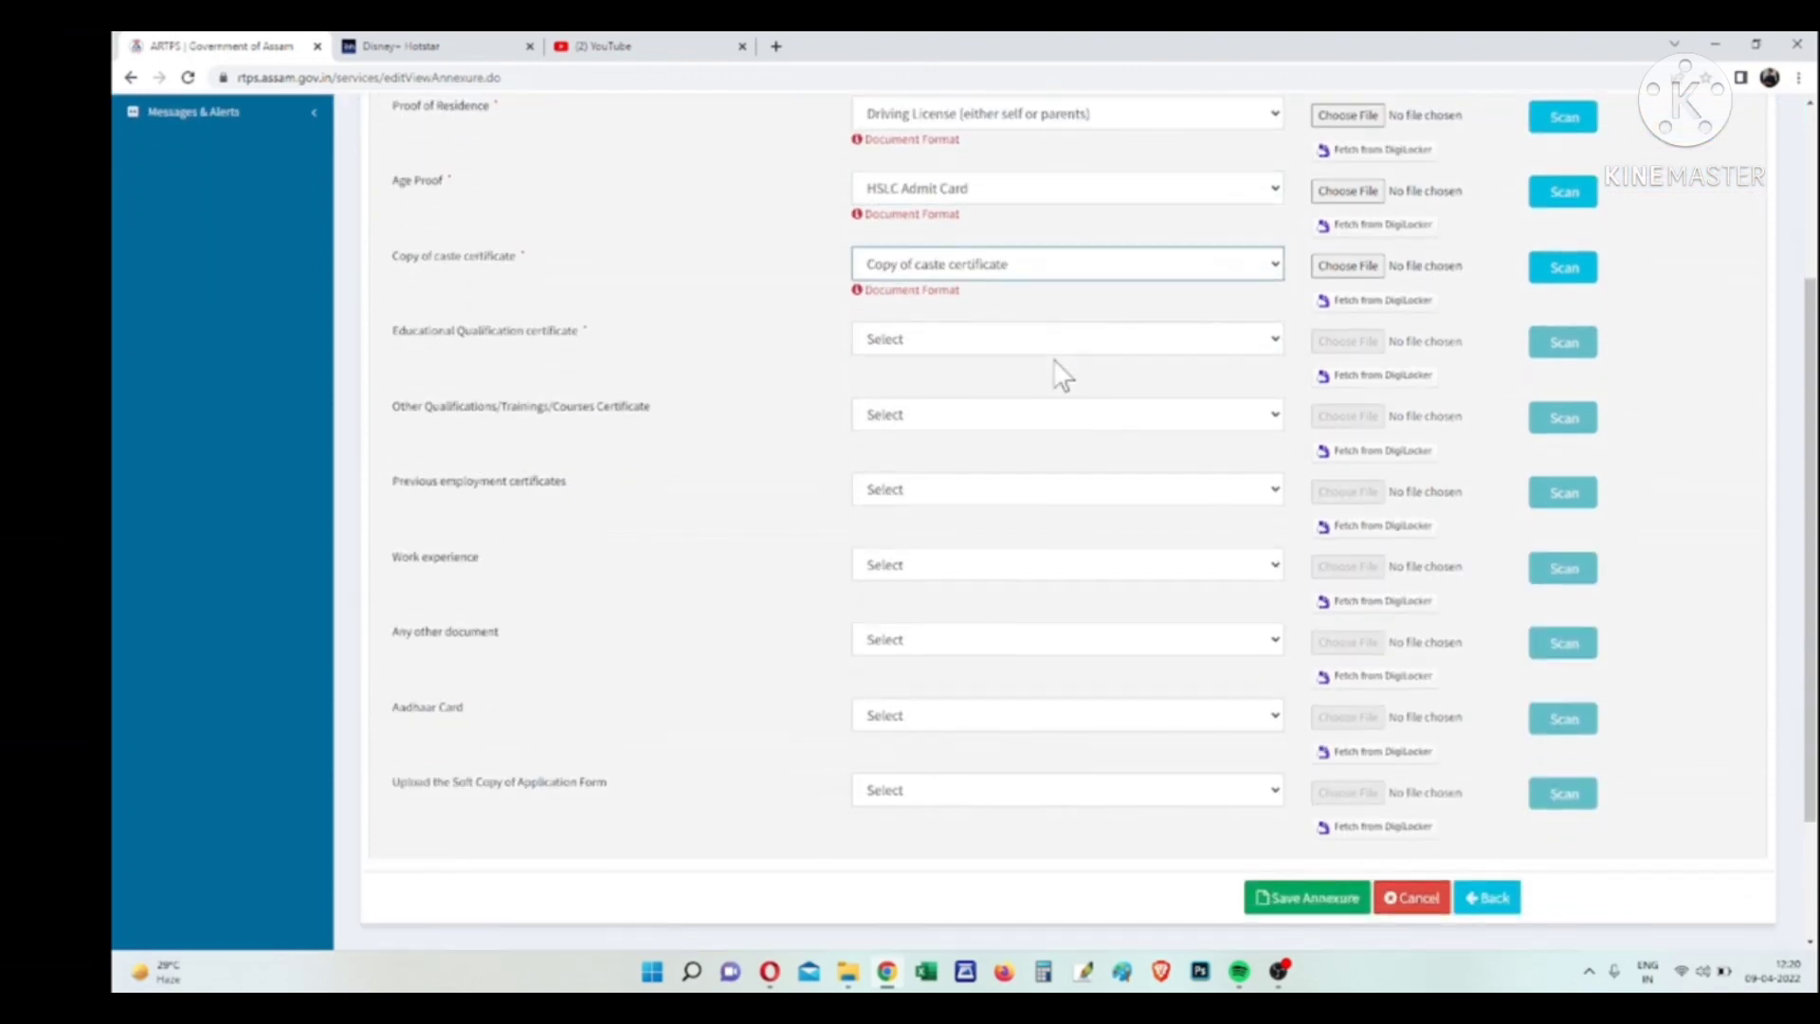
click(1004, 338)
click(925, 386)
scroll(927, 393, down, 2)
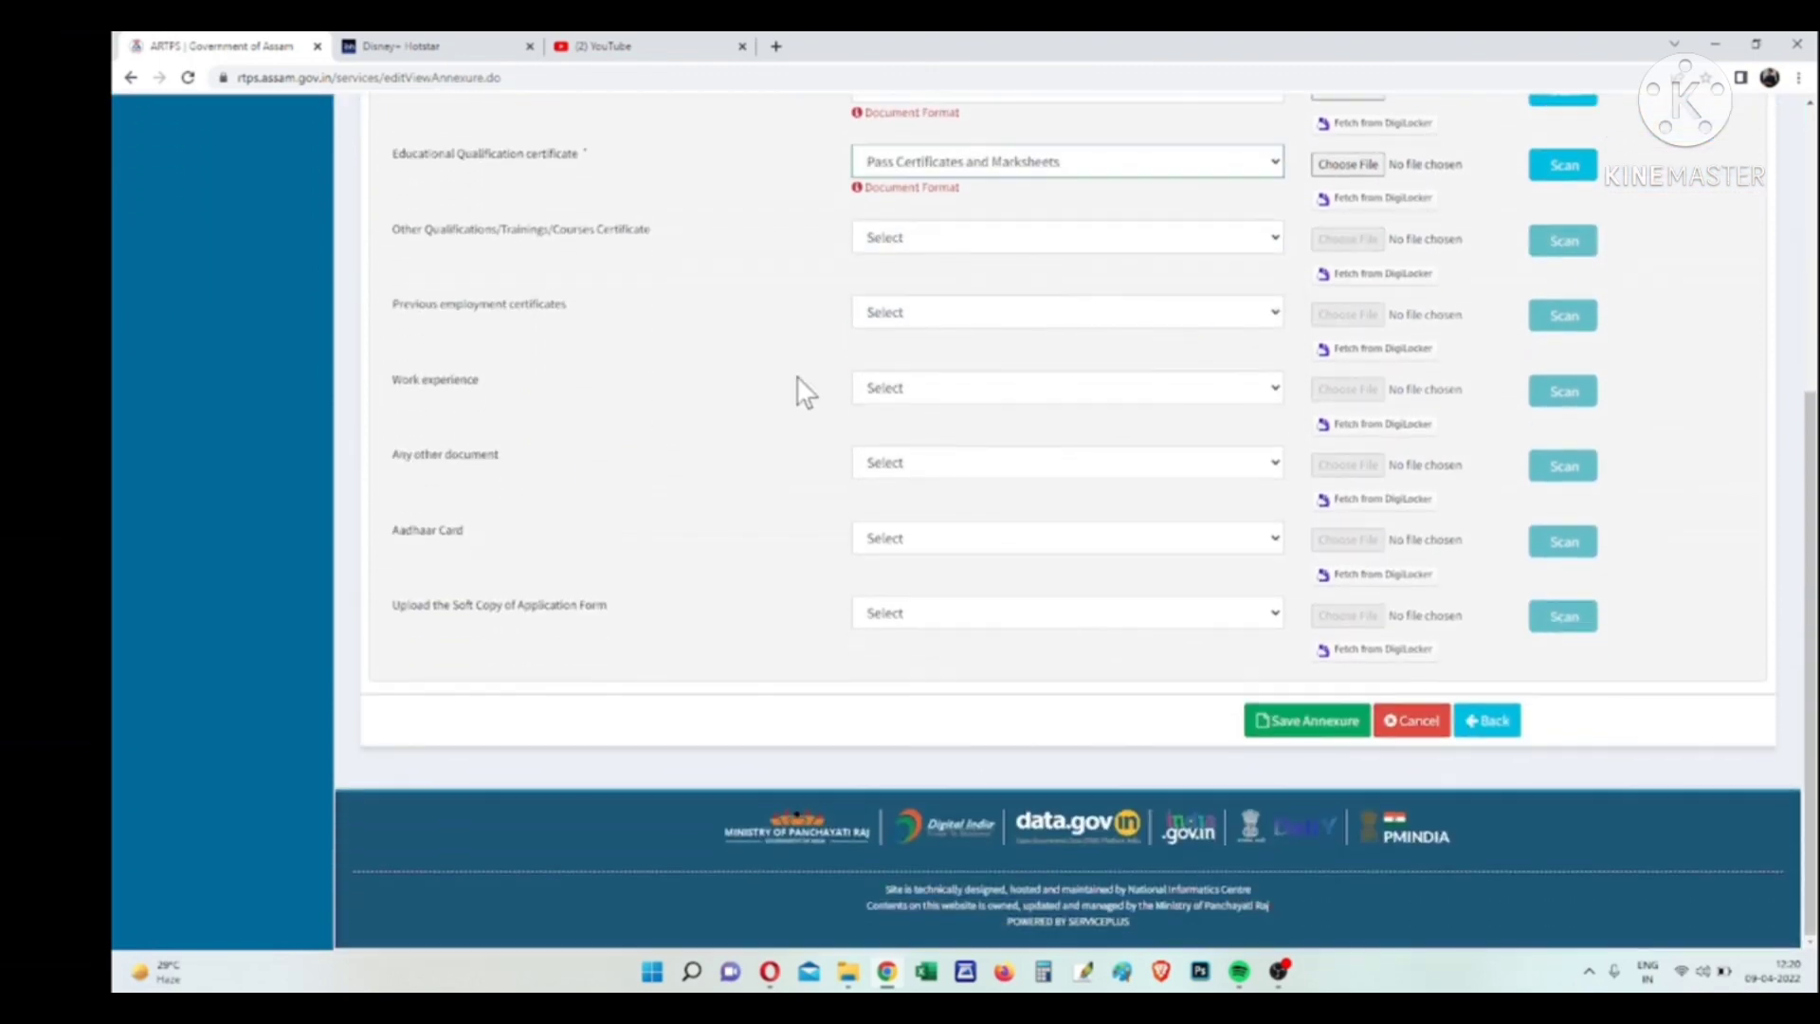
scroll(927, 393, up, 3)
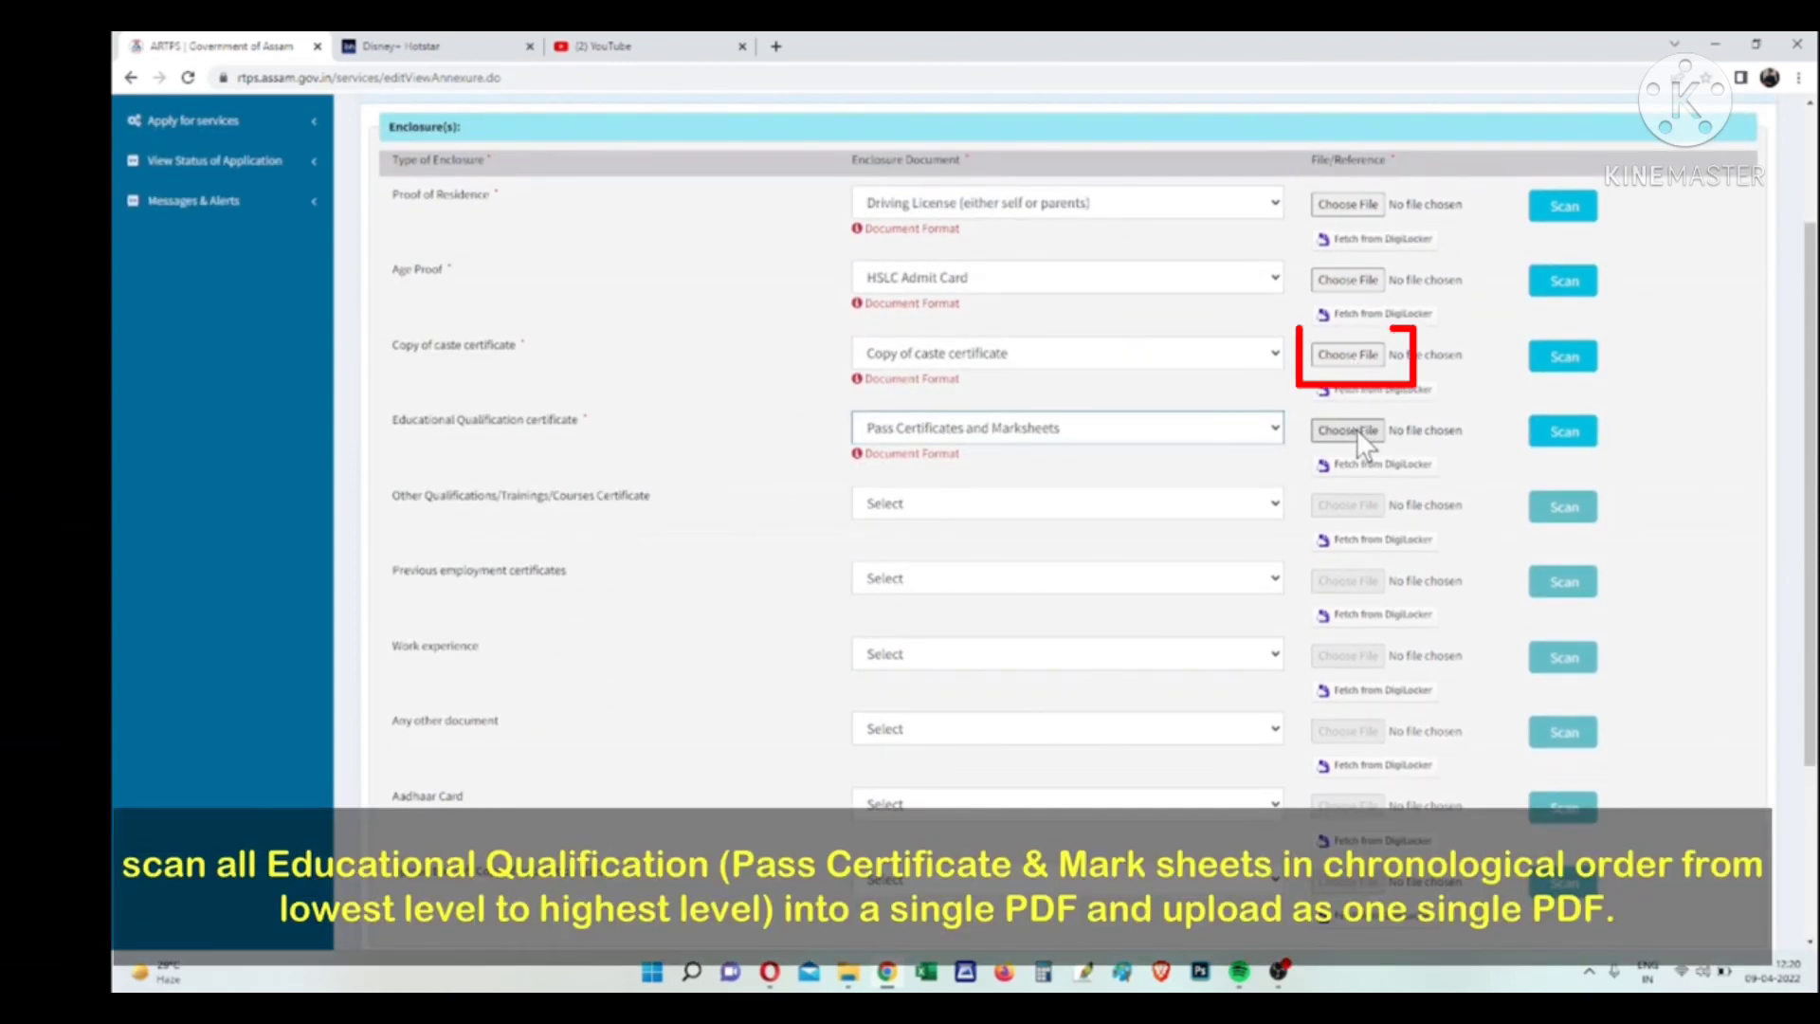
scroll(1356, 427, down, 1)
scroll(1344, 167, down, 2)
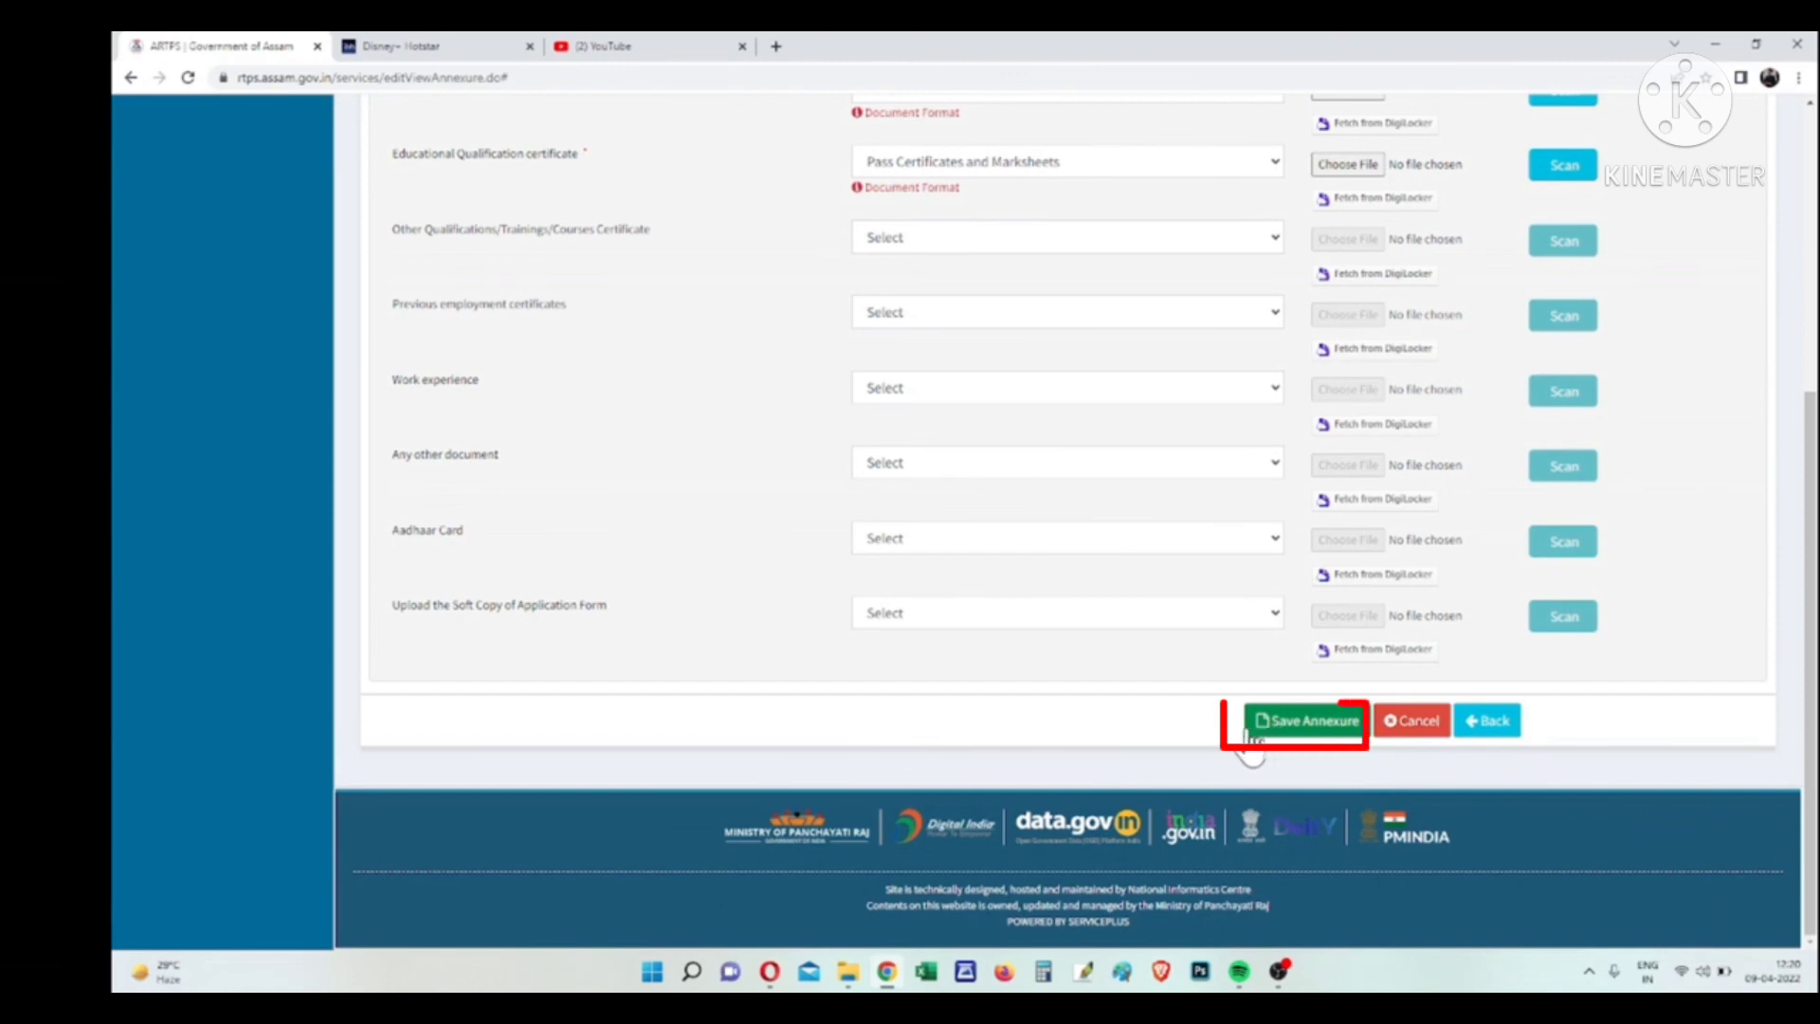
click(1306, 720)
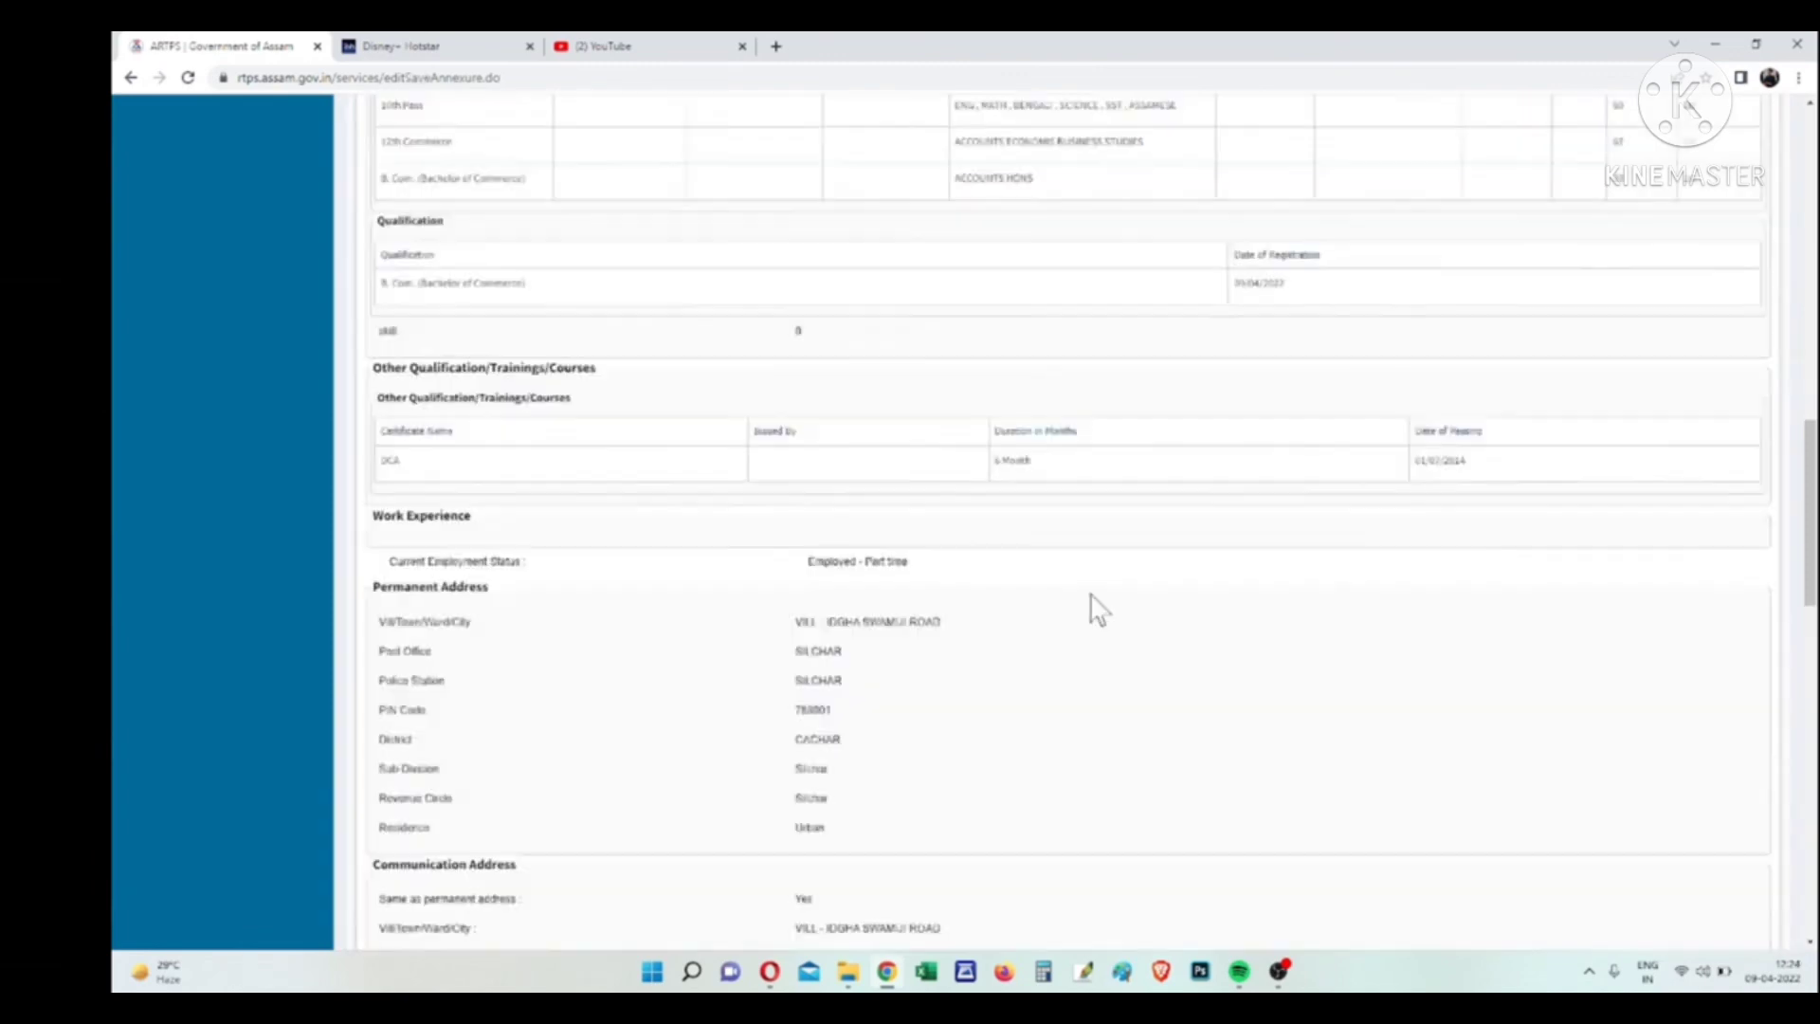
Submit the application and look over the acknowledgement identity card with its QR code.
scroll(1097, 609, down, 20)
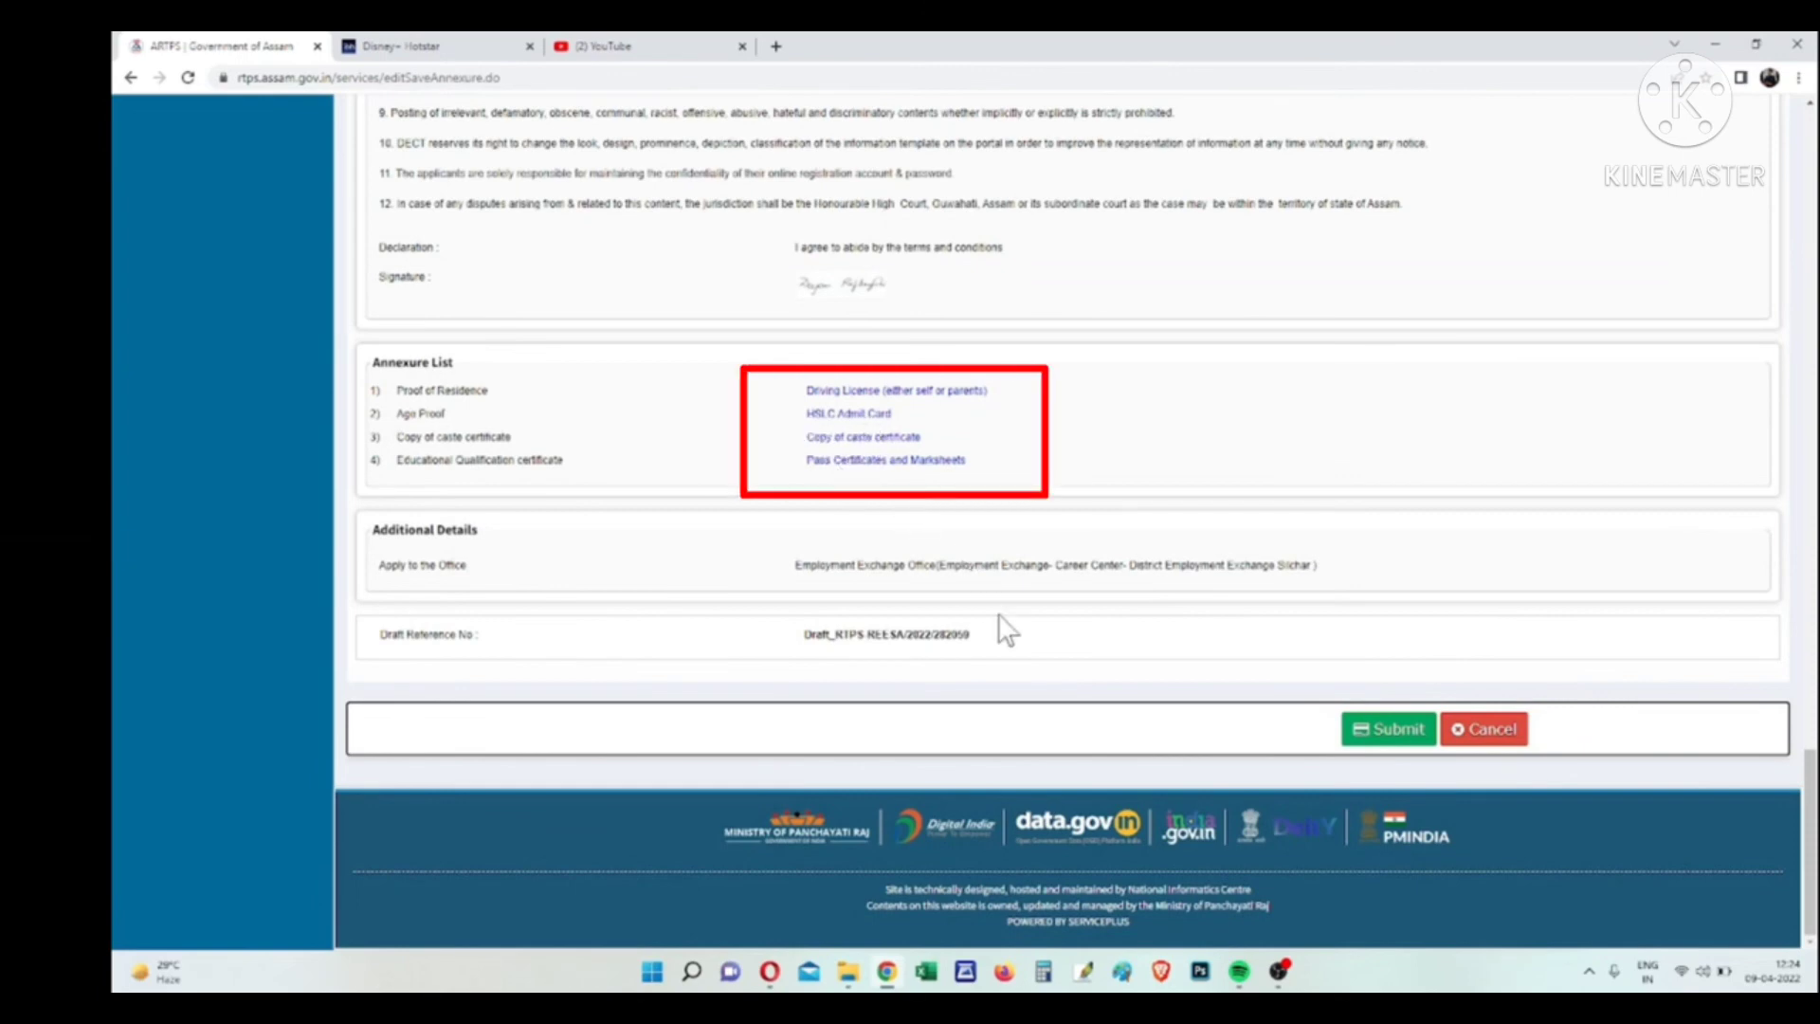
click(1387, 729)
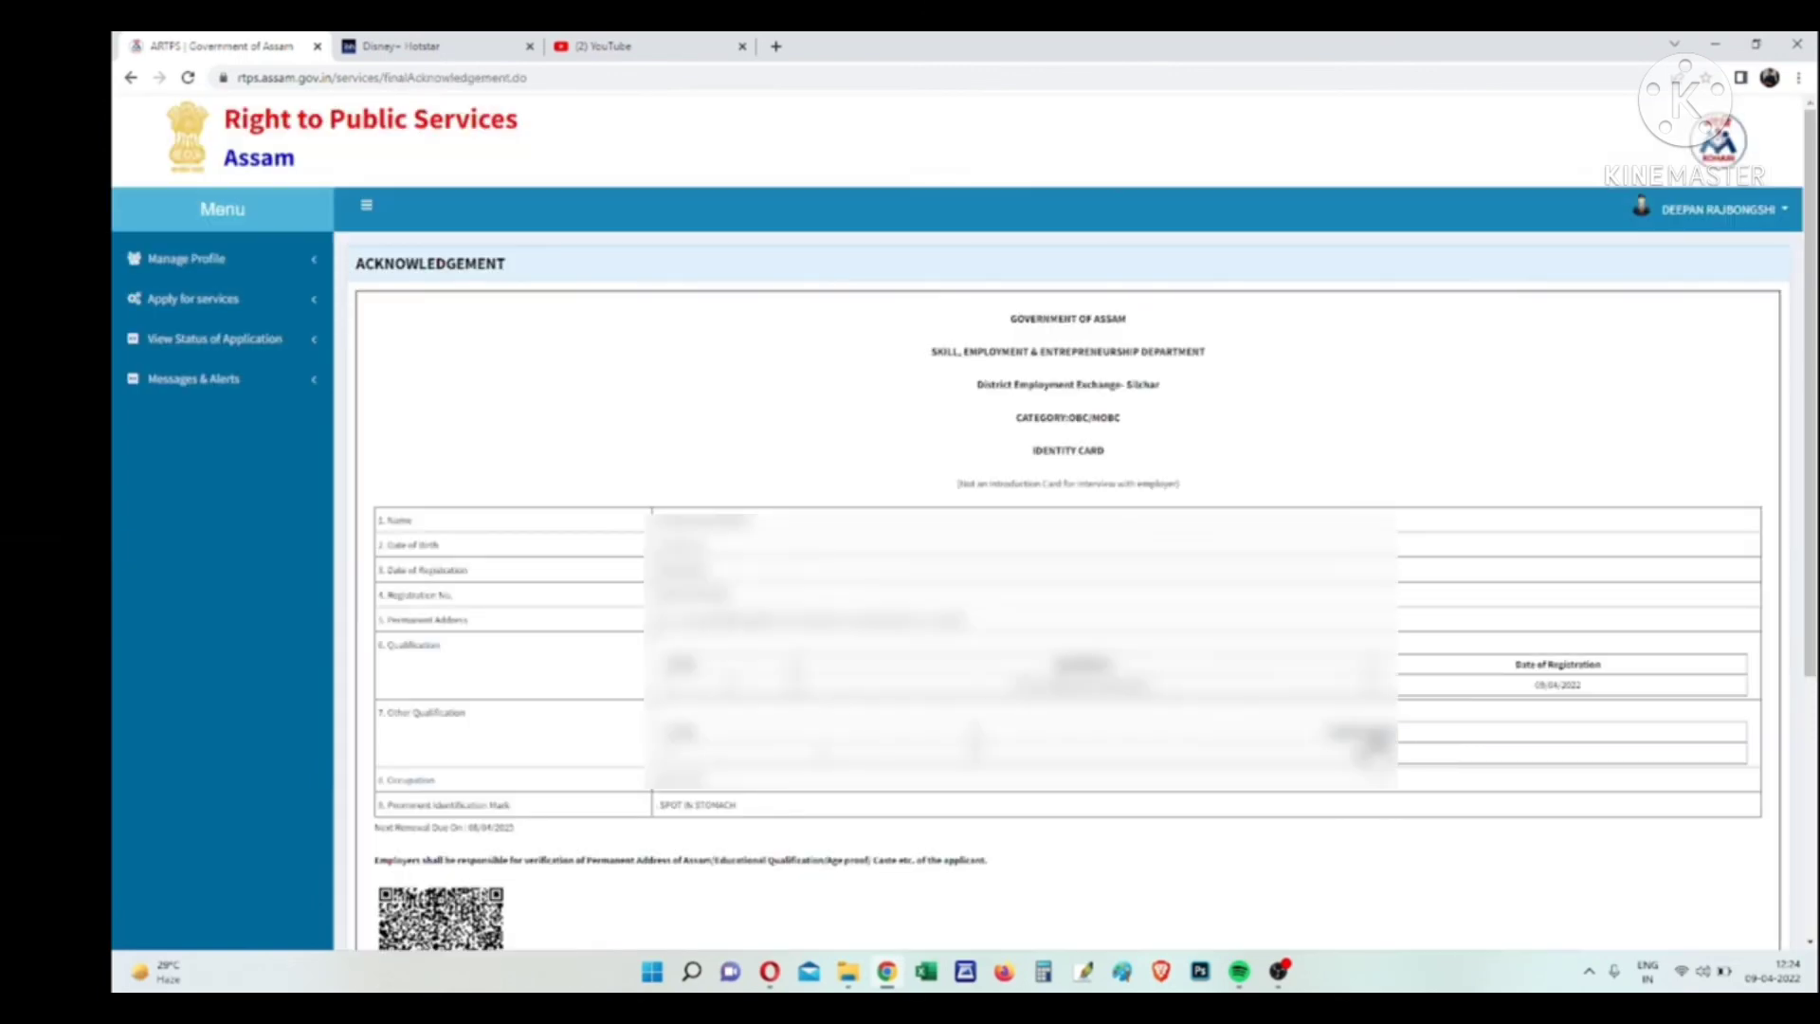
scroll(957, 522, down, 3)
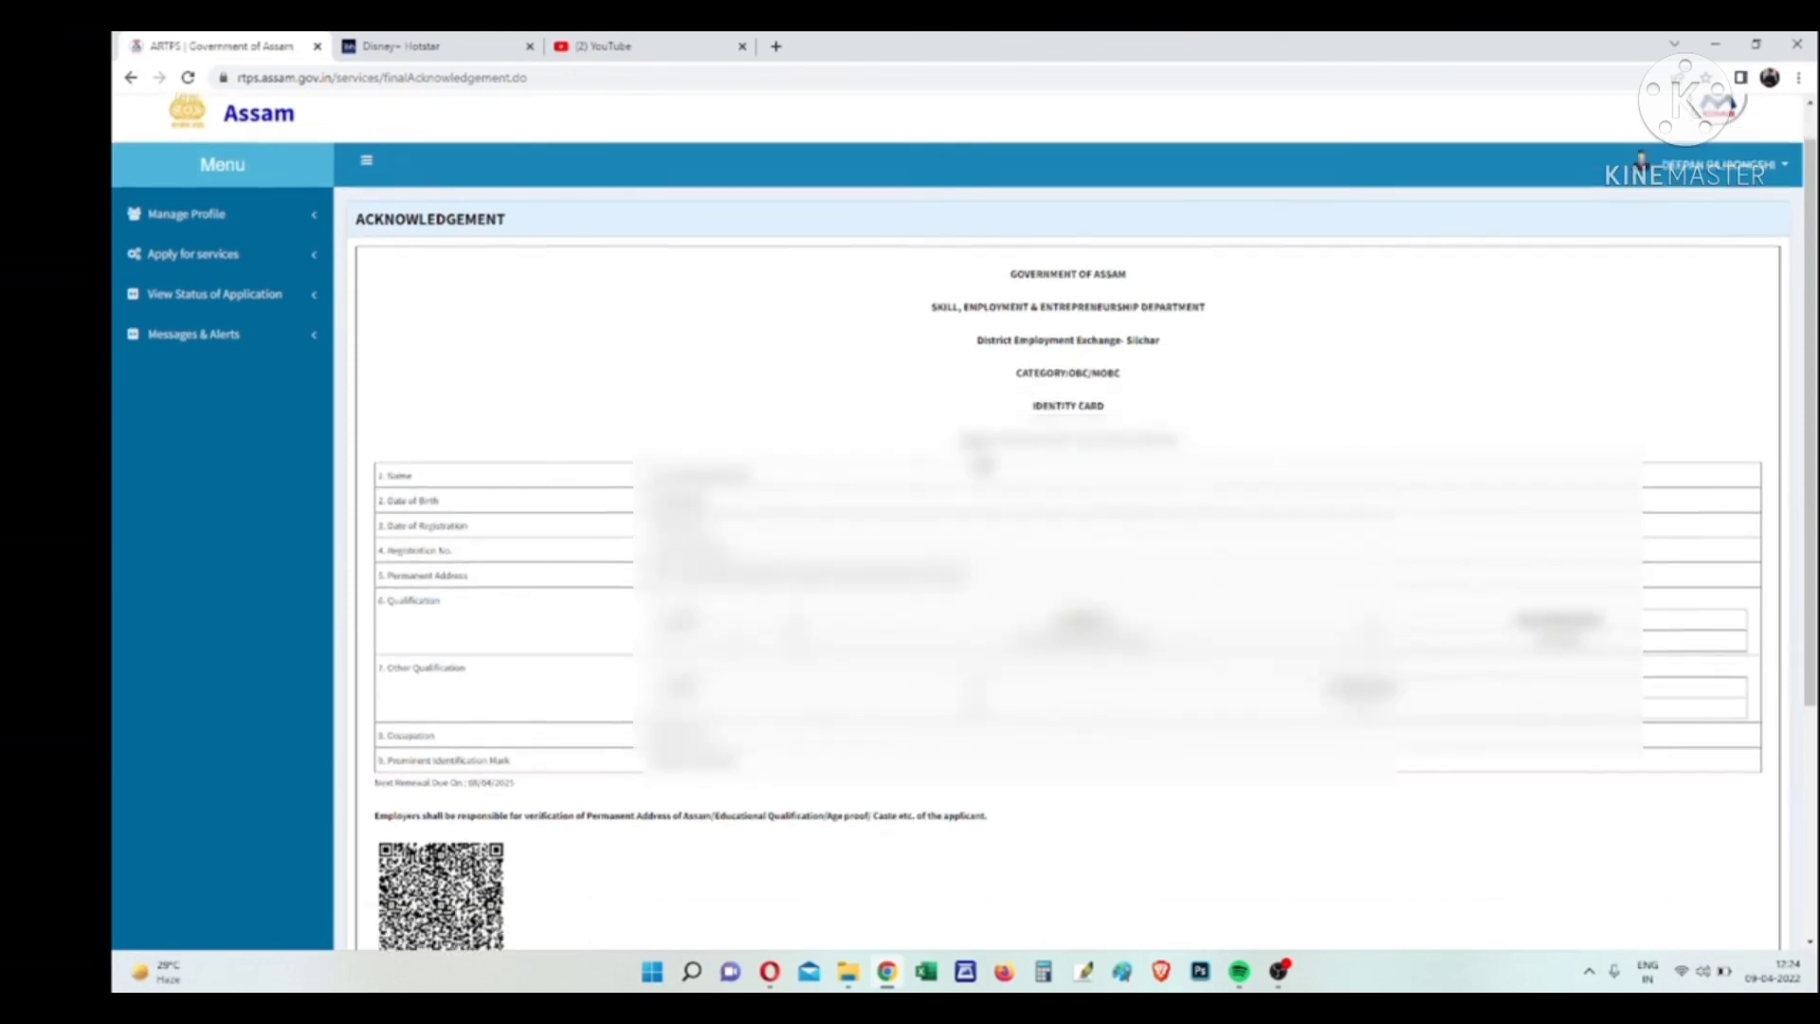
scroll(758, 488, down, 2)
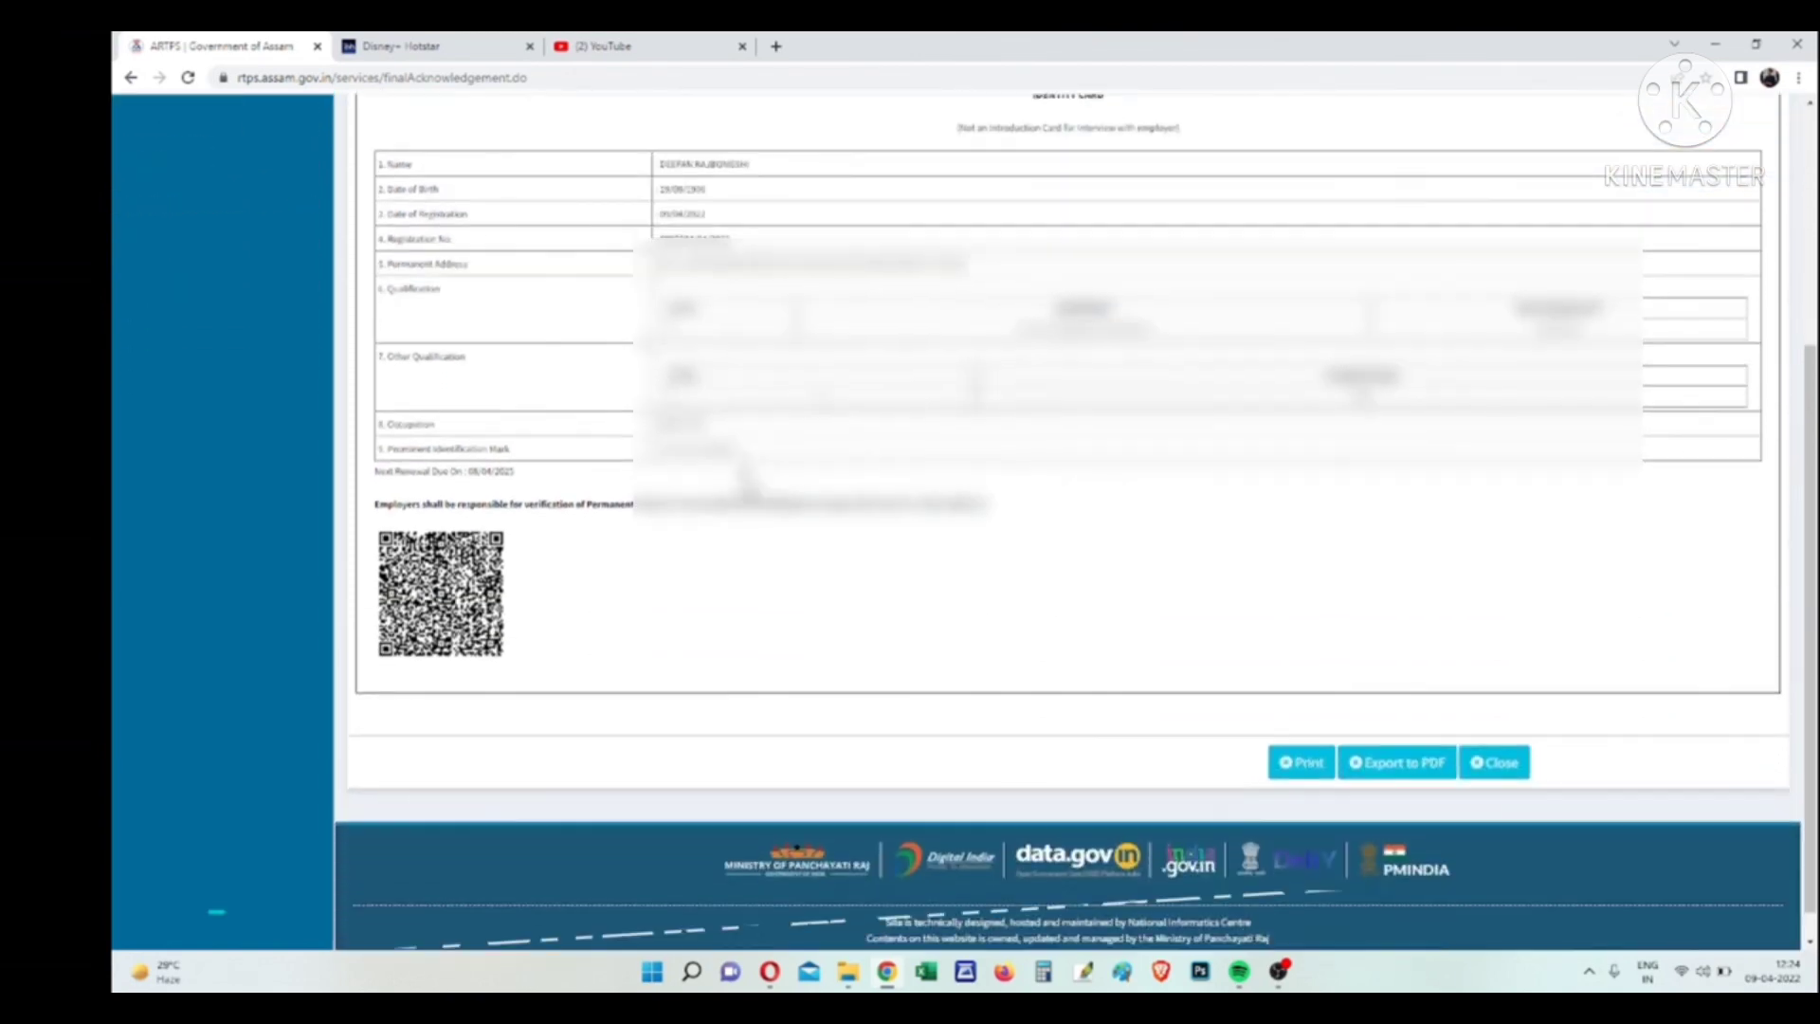
scroll(1085, 485, down, 1)
scroll(1085, 485, up, 2)
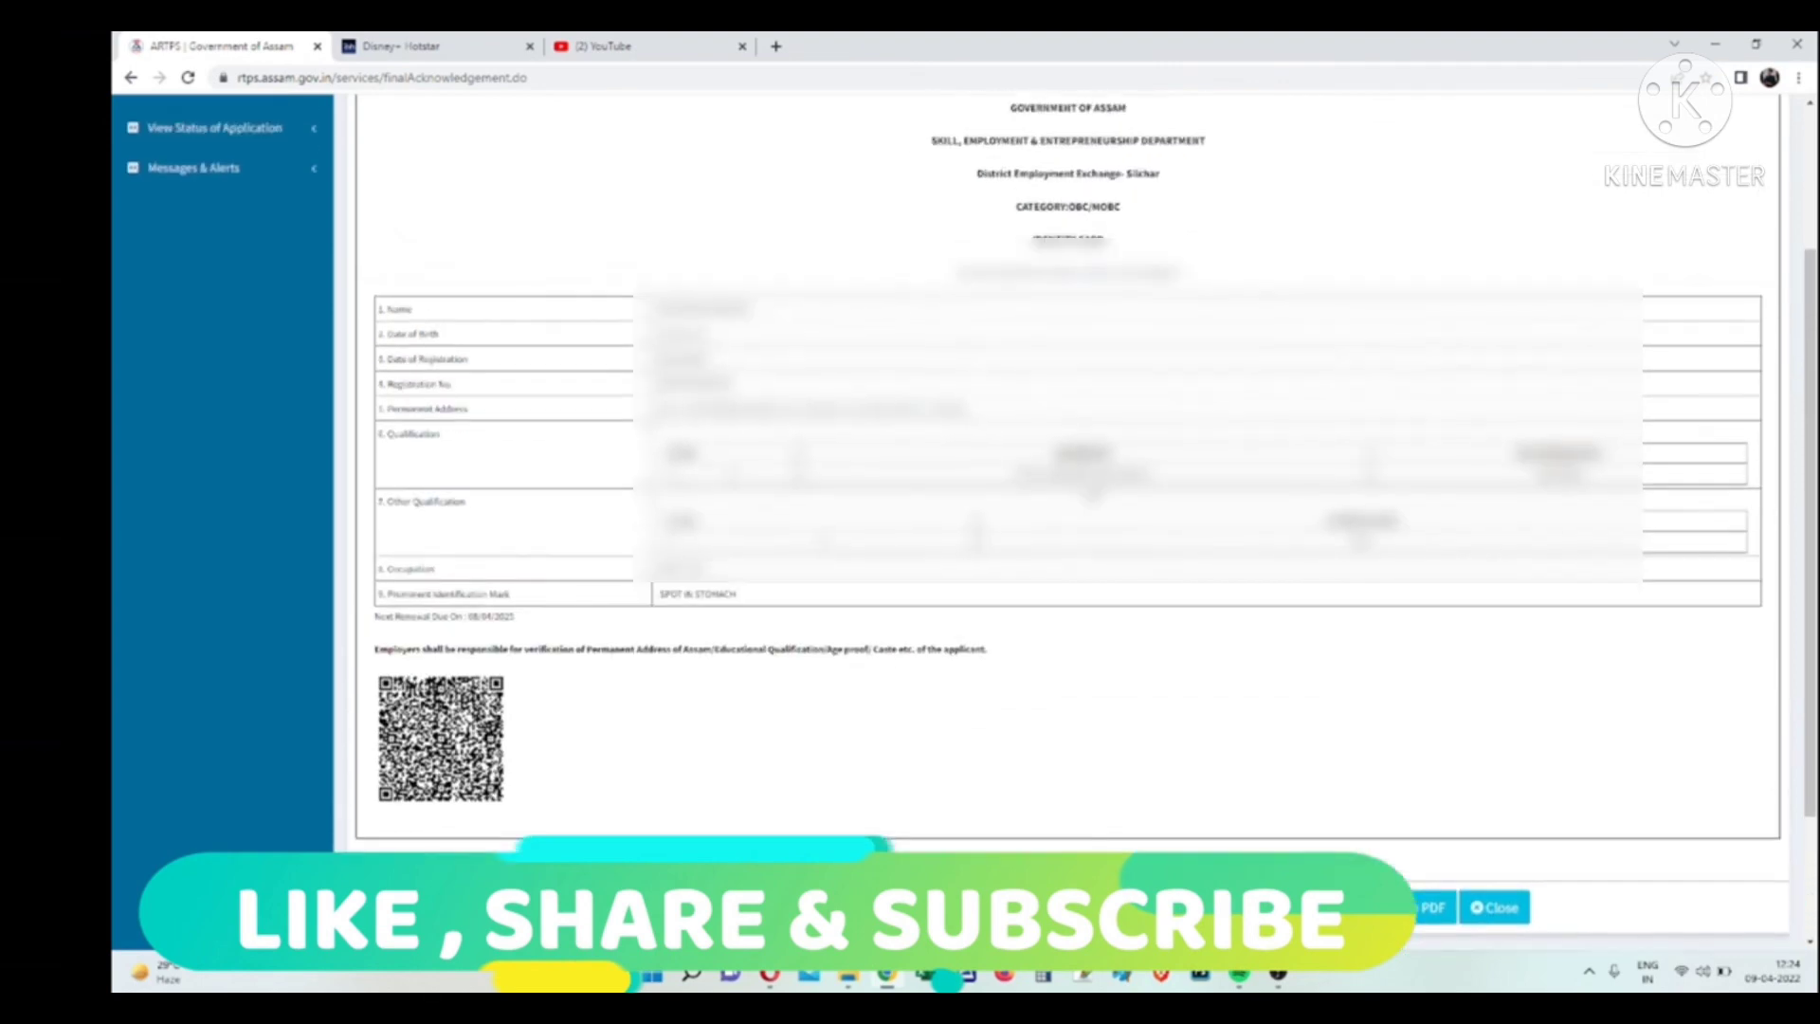
scroll(957, 522, up, 2)
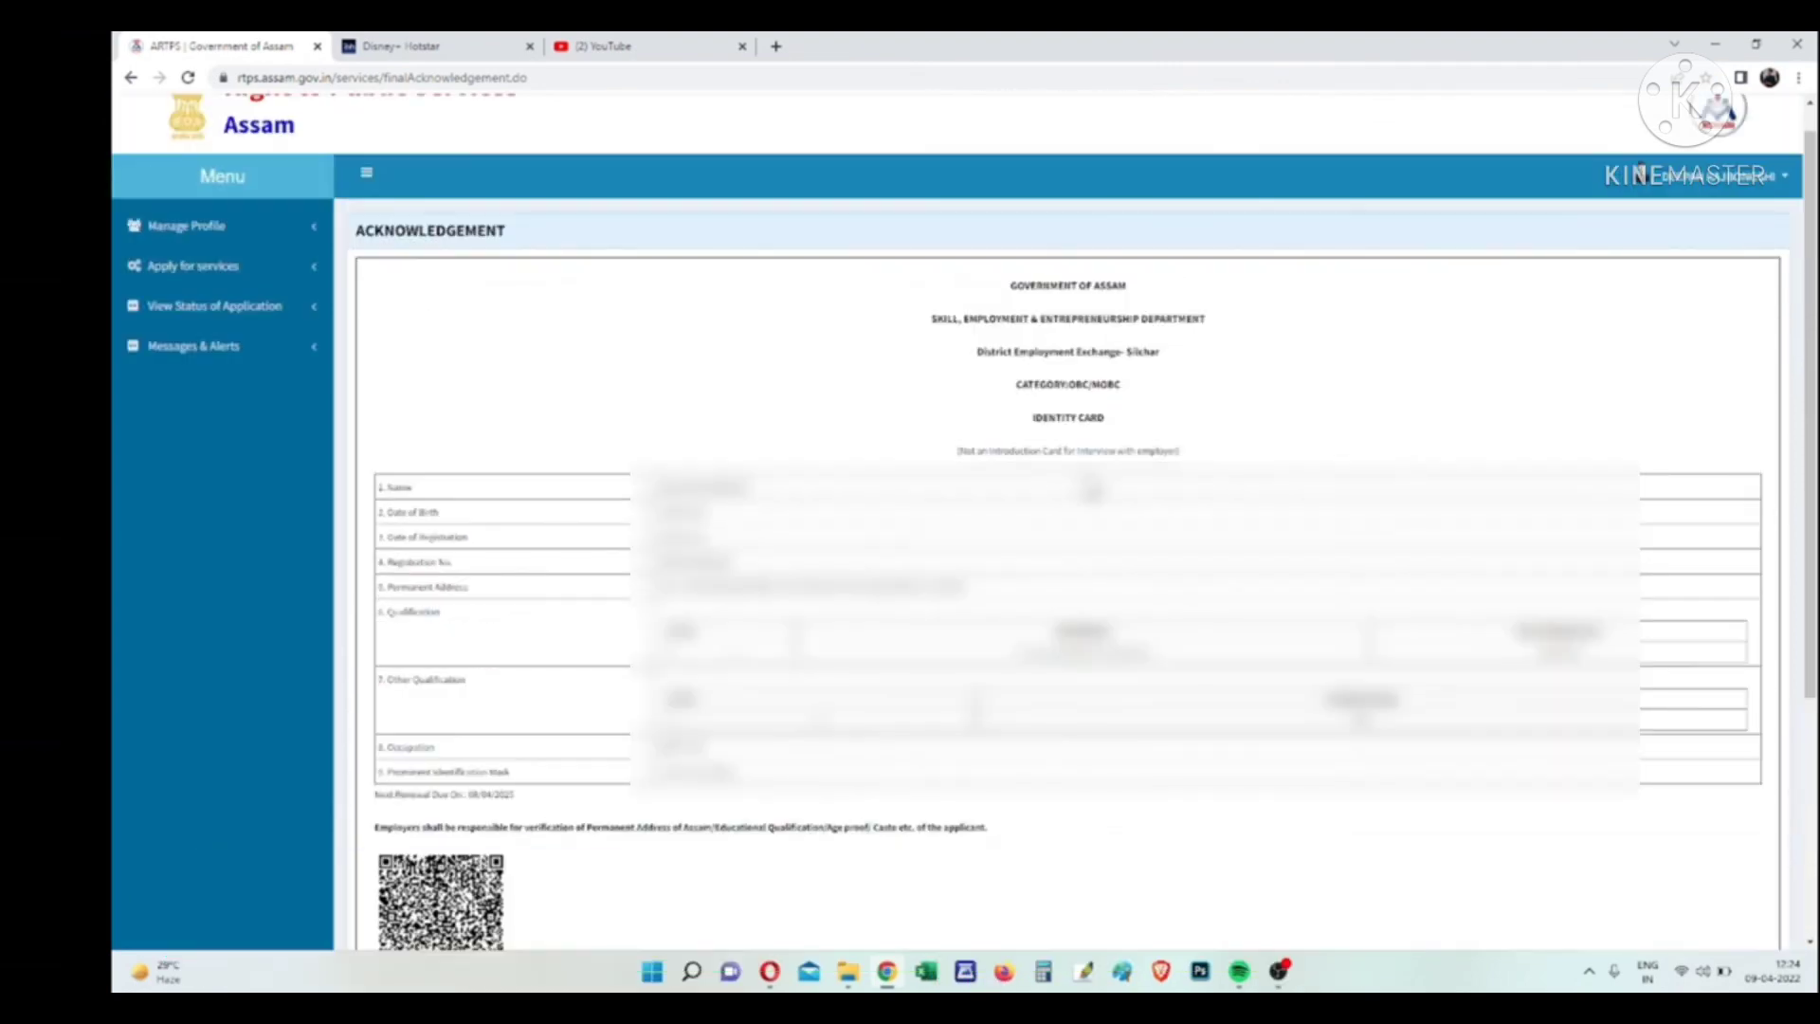
scroll(964, 521, up, 1)
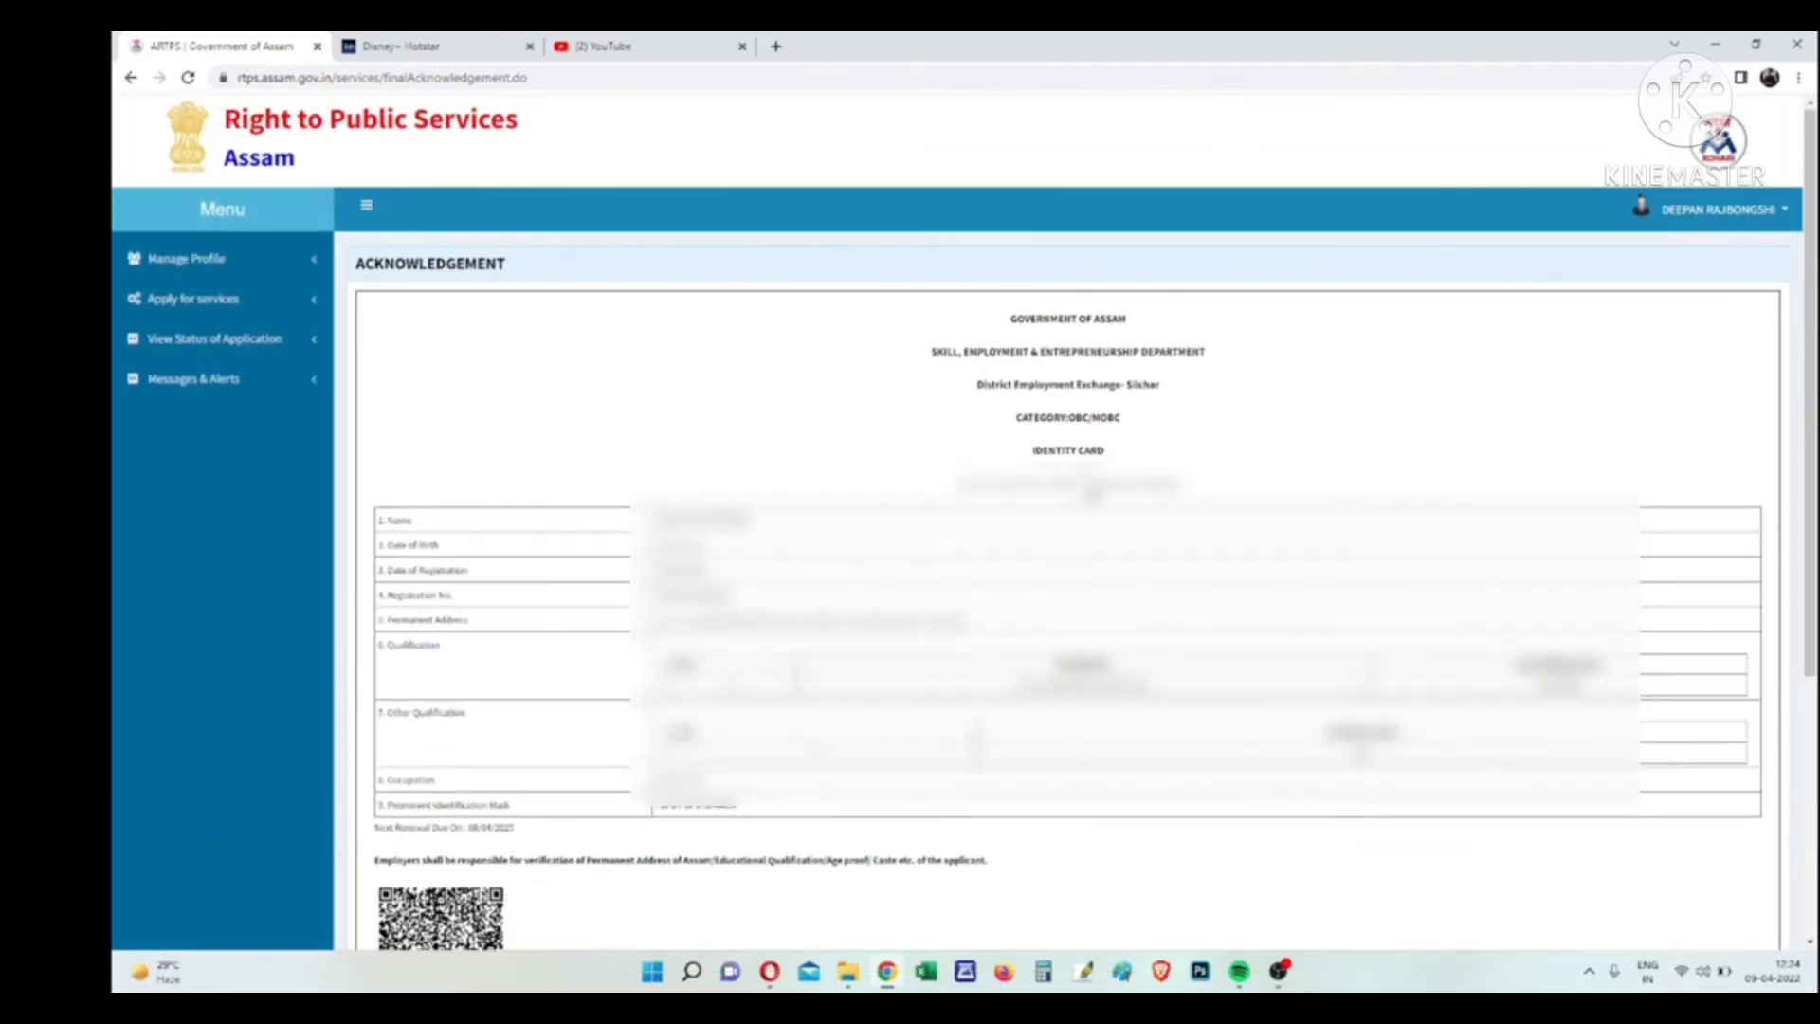
scroll(1092, 489, down, 4)
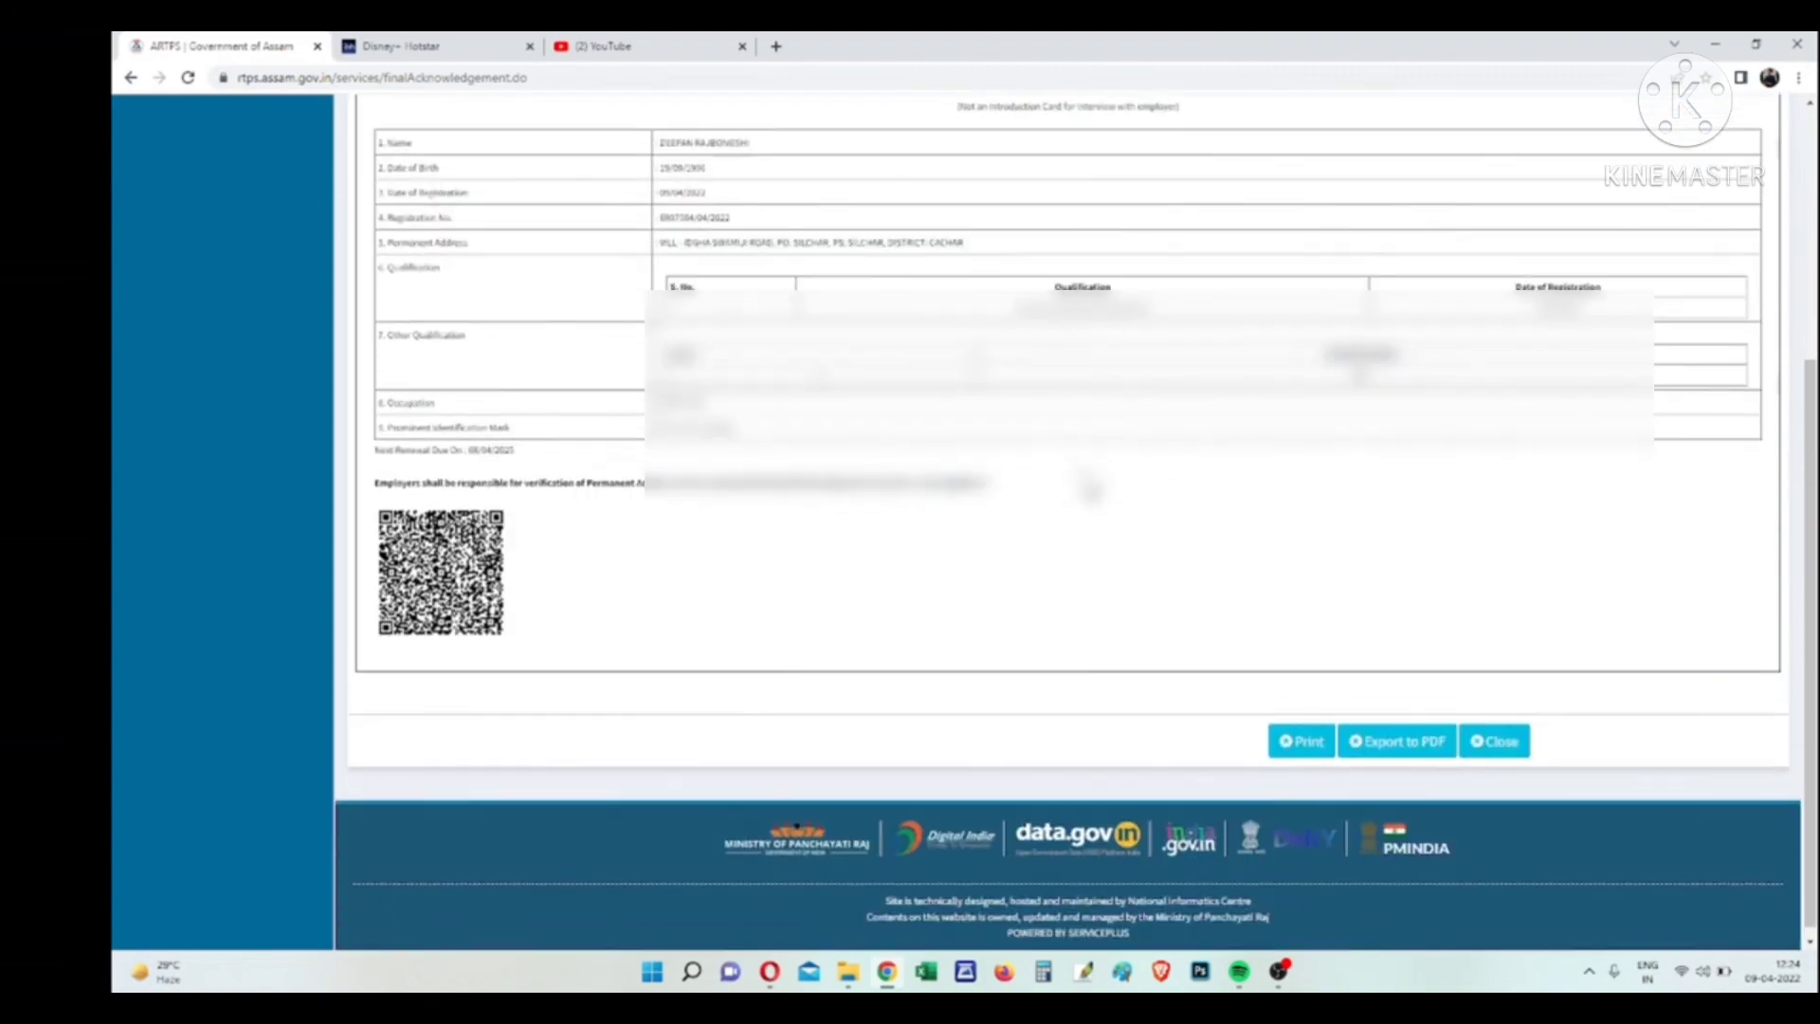